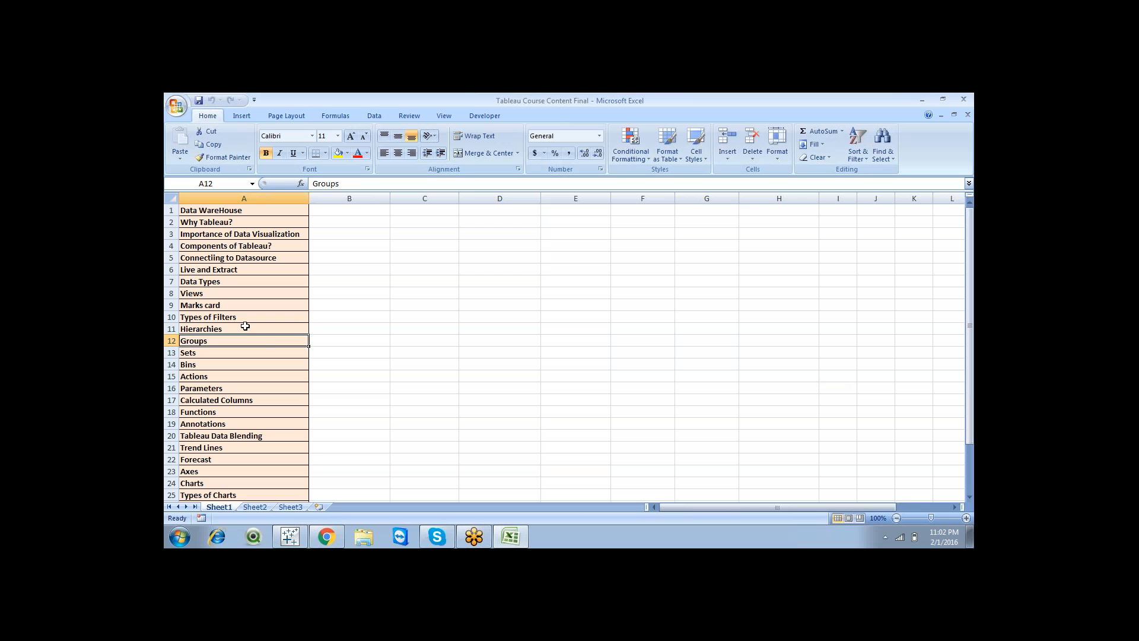
Switch from the Excel course content list to the Tableau workbook Book1
{"action": "left_click", "coordinate": [245, 328]}
{"action": "left_click", "coordinate": [347, 329]}
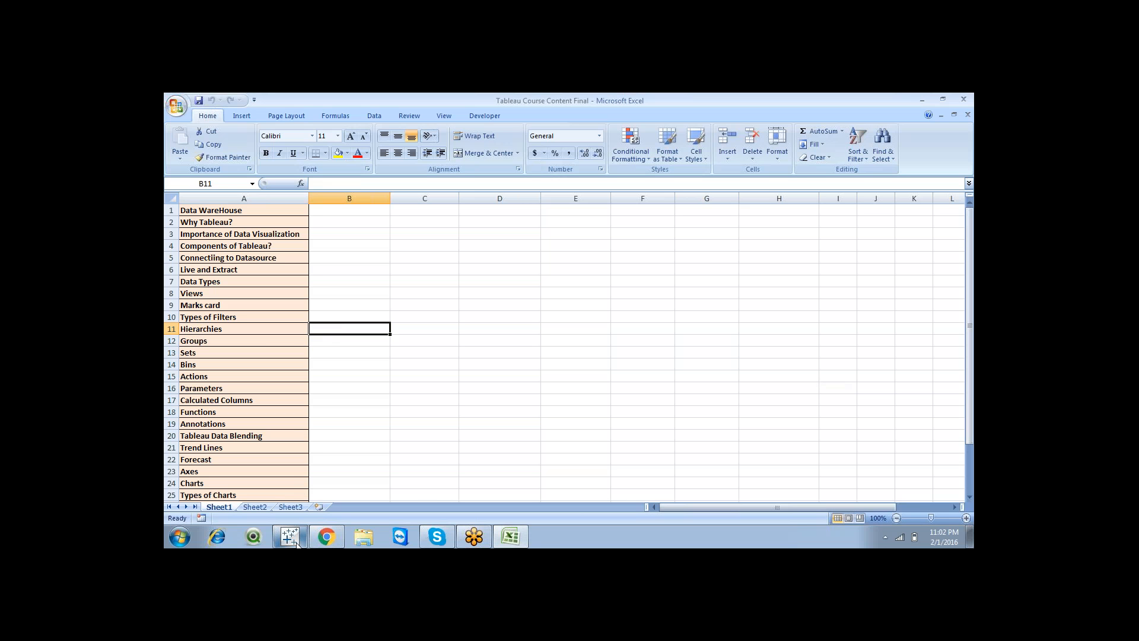
{"action": "mouse_move", "coordinate": [296, 542]}
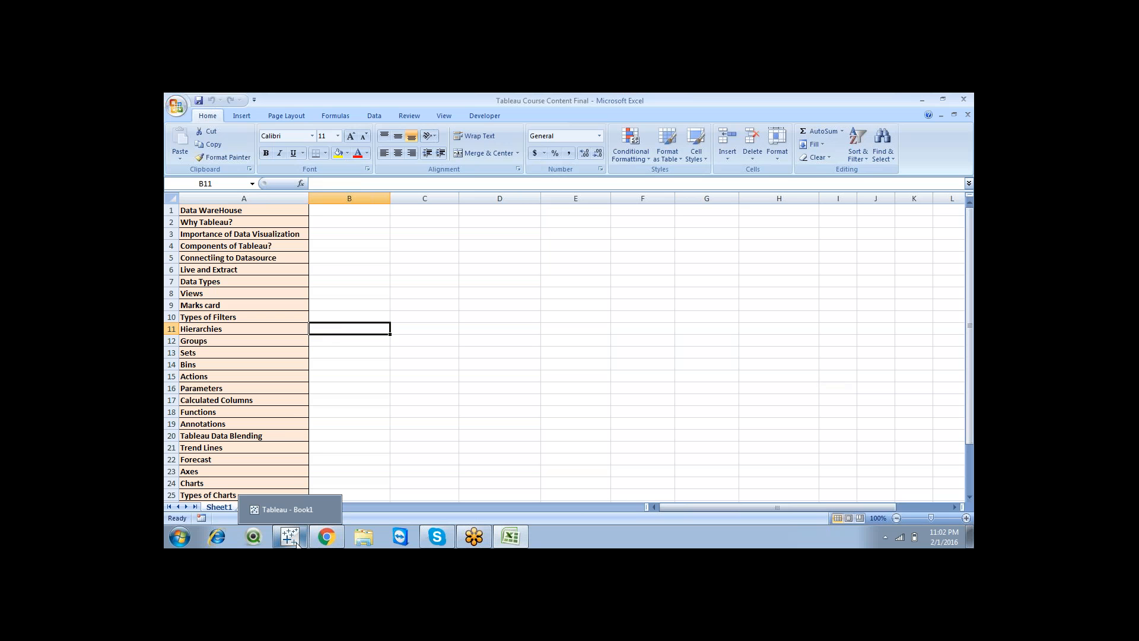
{"action": "left_click", "coordinate": [296, 542]}
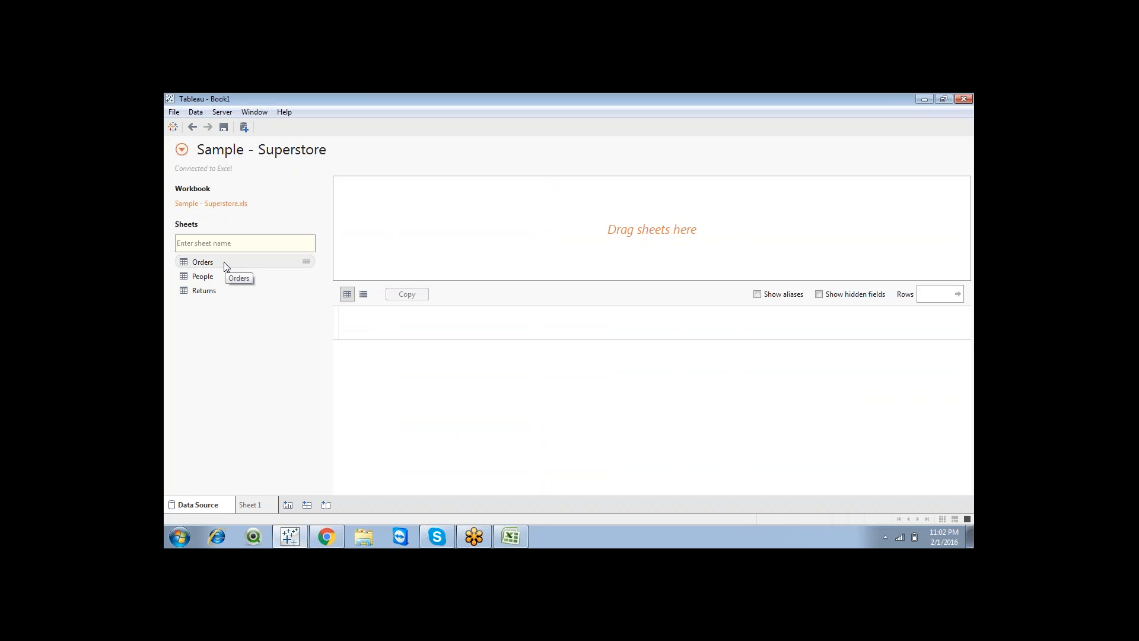
Add the Orders sheet of Sample - Superstore to the data source and open the Sheet 1 worksheet
{"action": "left_click_drag", "start_coordinate": [225, 267], "coordinate": [408, 213]}
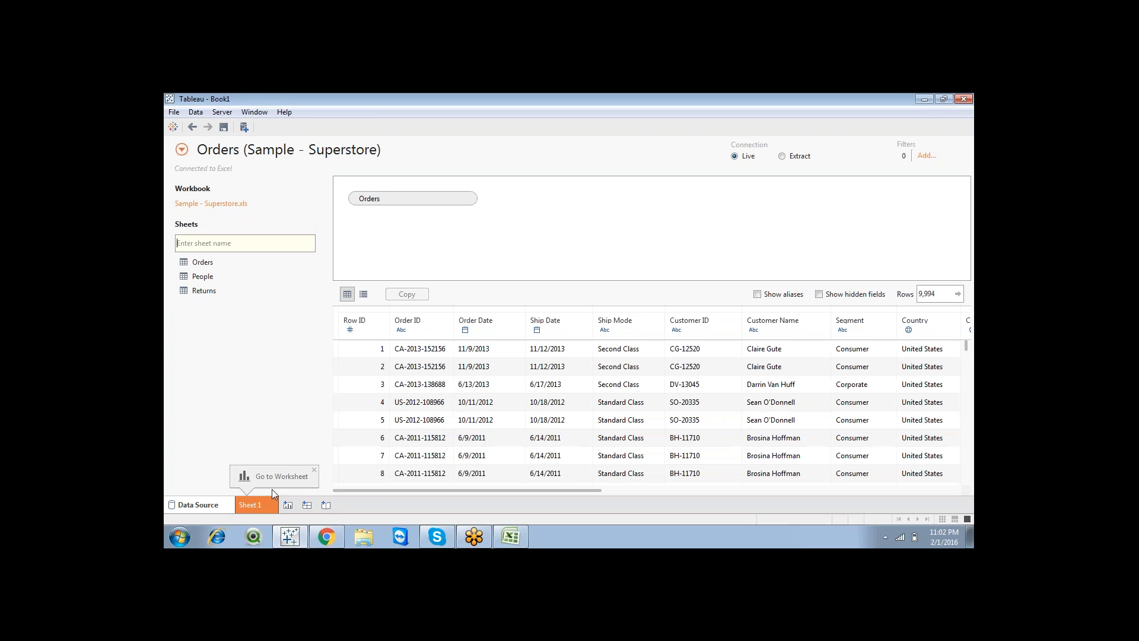
{"action": "left_click", "coordinate": [269, 505]}
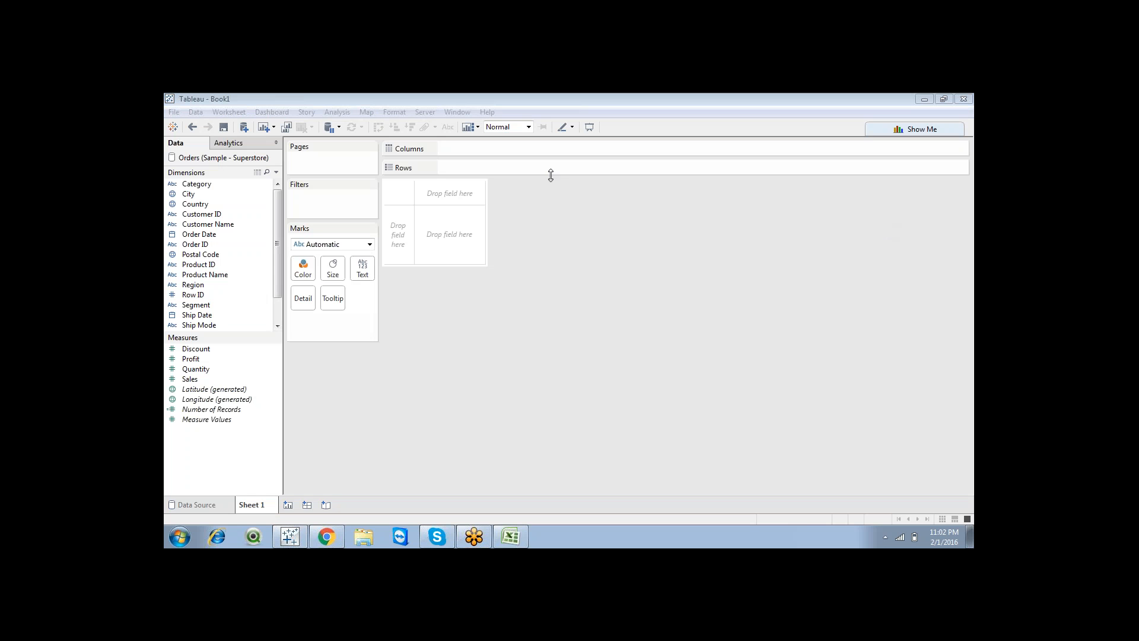
{"action": "left_click", "coordinate": [205, 359]}
{"action": "left_click_drag", "start_coordinate": [204, 334], "coordinate": [207, 378]}
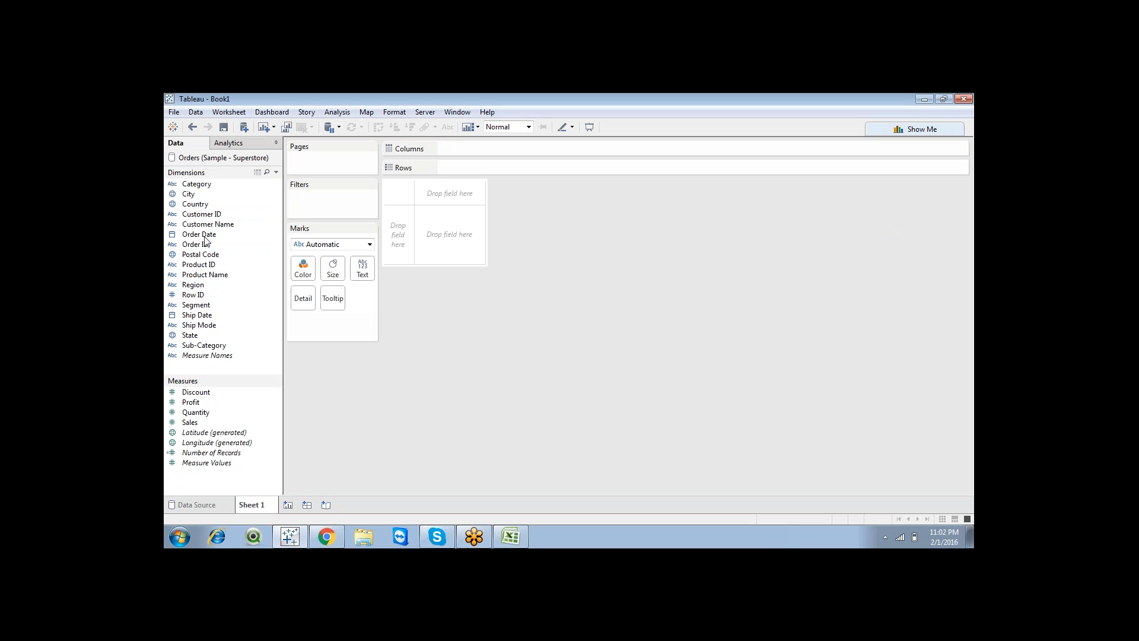
Create a hierarchy named Category_Hry from the Category dimension and add Sub-Category to it below Category
{"action": "right_click", "coordinate": [204, 188]}
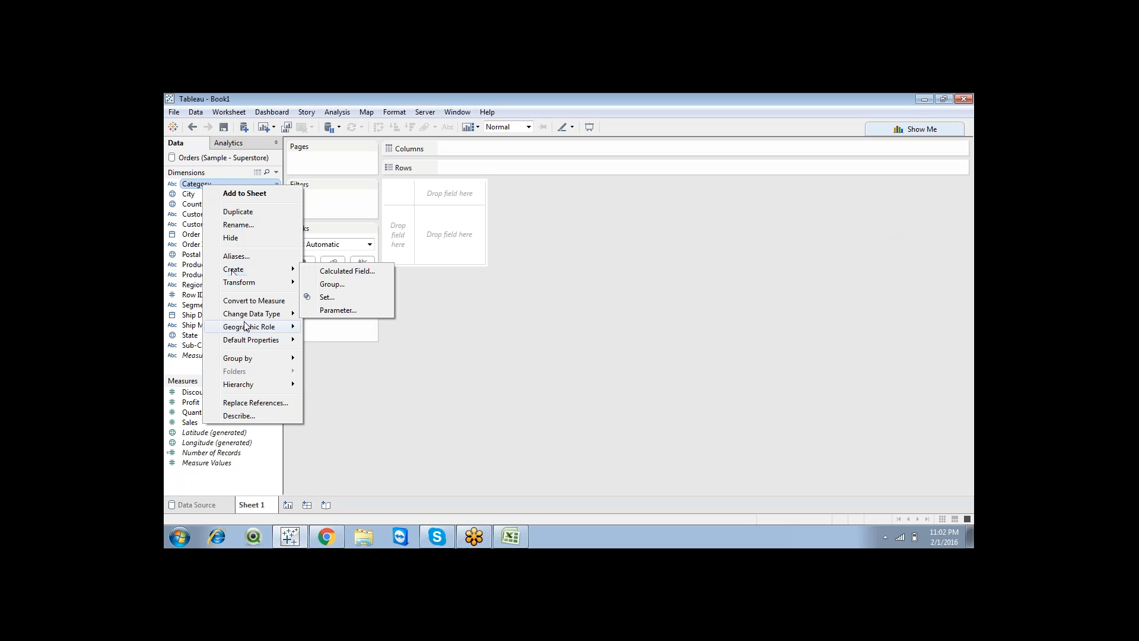
{"action": "mouse_move", "coordinate": [256, 385]}
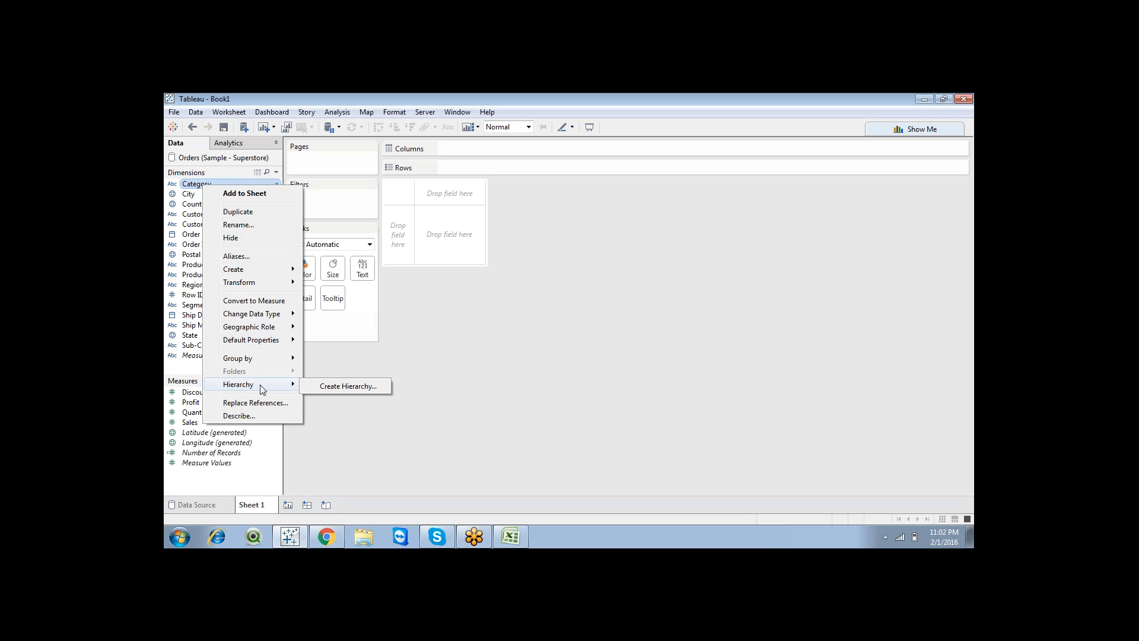
{"action": "left_click", "coordinate": [348, 386]}
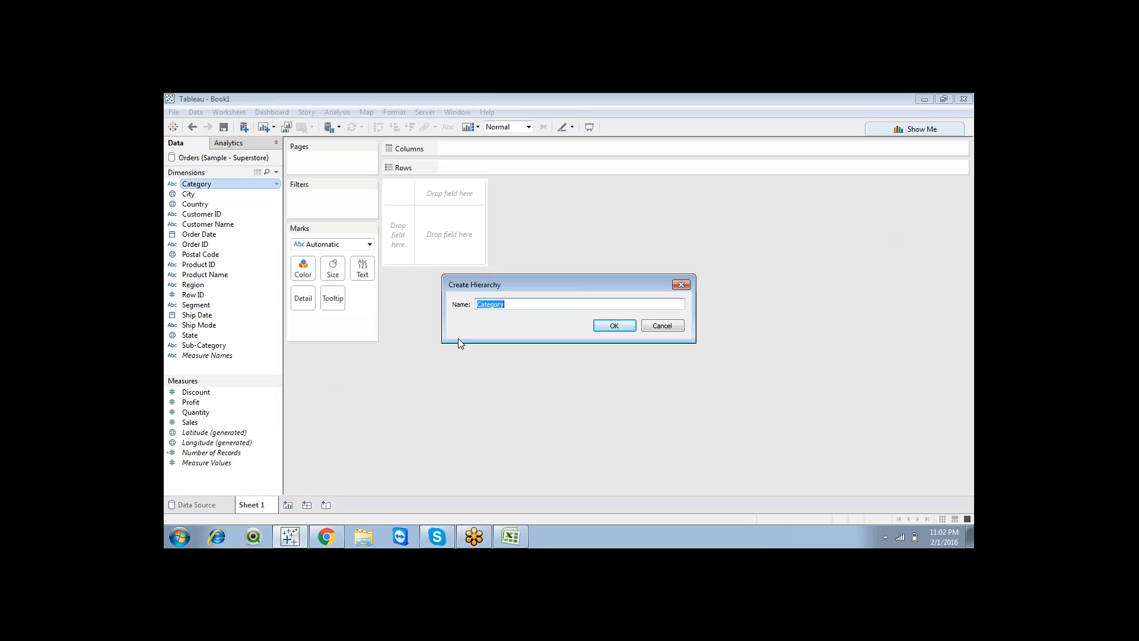
{"action": "left_click", "coordinate": [546, 305]}
{"action": "type", "text": "_Hry"}
{"action": "left_click", "coordinate": [611, 325]}
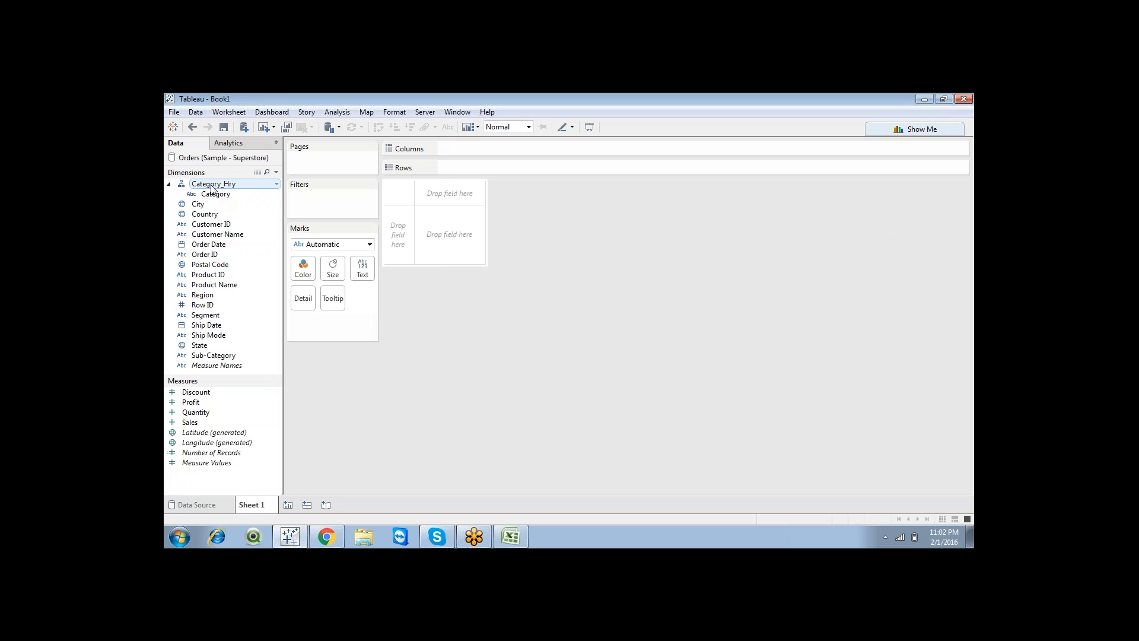
{"action": "left_click_drag", "start_coordinate": [209, 360], "coordinate": [213, 198]}
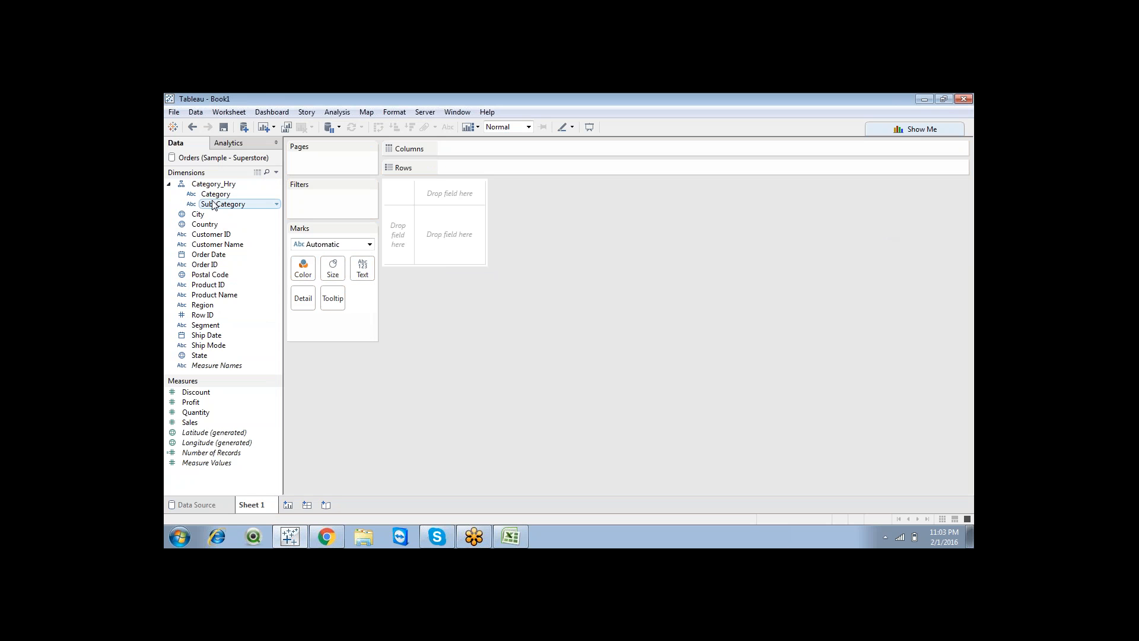
{"action": "left_click", "coordinate": [921, 258]}
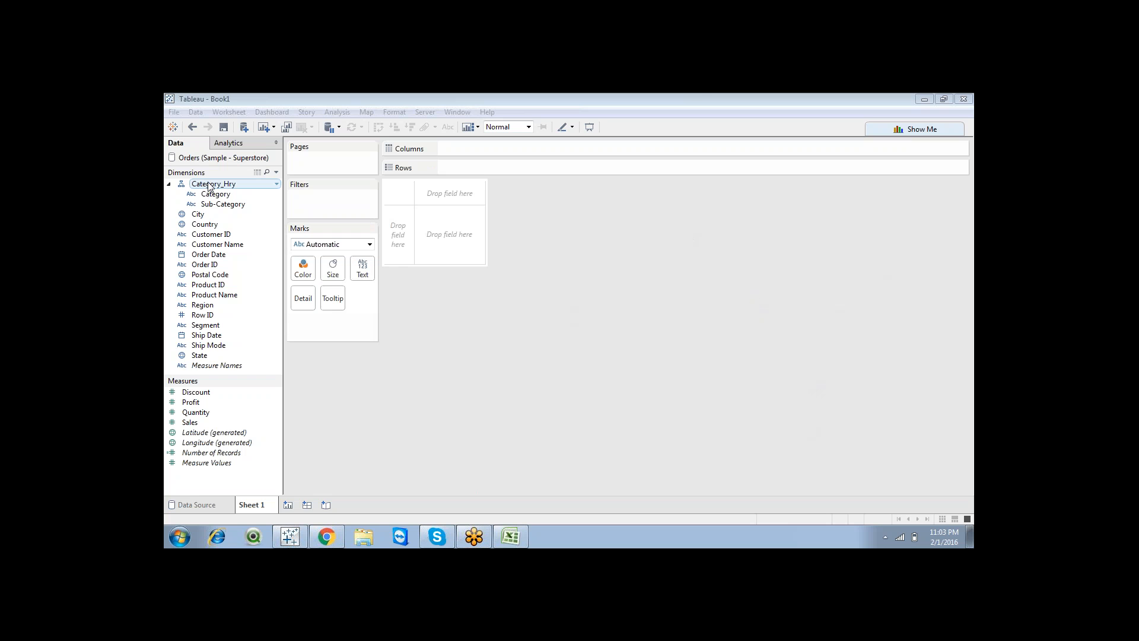
Place the Category_Hry hierarchy on Rows and add the Sales measure to the table
{"action": "left_click_drag", "start_coordinate": [209, 187], "coordinate": [463, 170]}
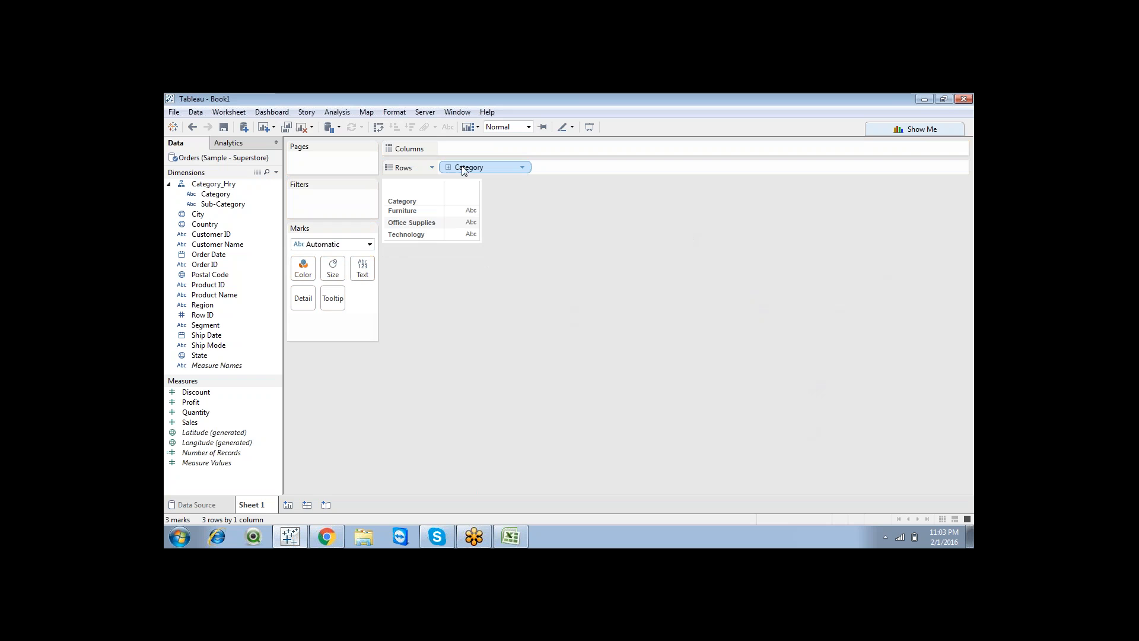
{"action": "double_click", "coordinate": [215, 422]}
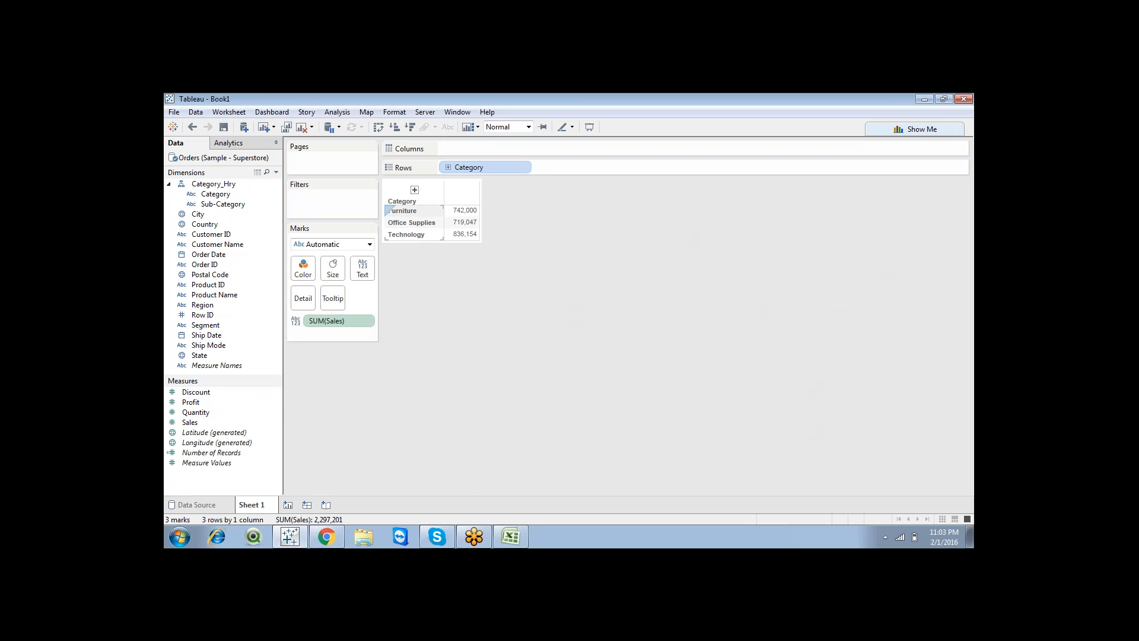
Drill Category on Rows down and up repeatedly, leaving it expanded to Sub-Category
{"action": "left_click", "coordinate": [449, 168]}
{"action": "left_click", "coordinate": [449, 168]}
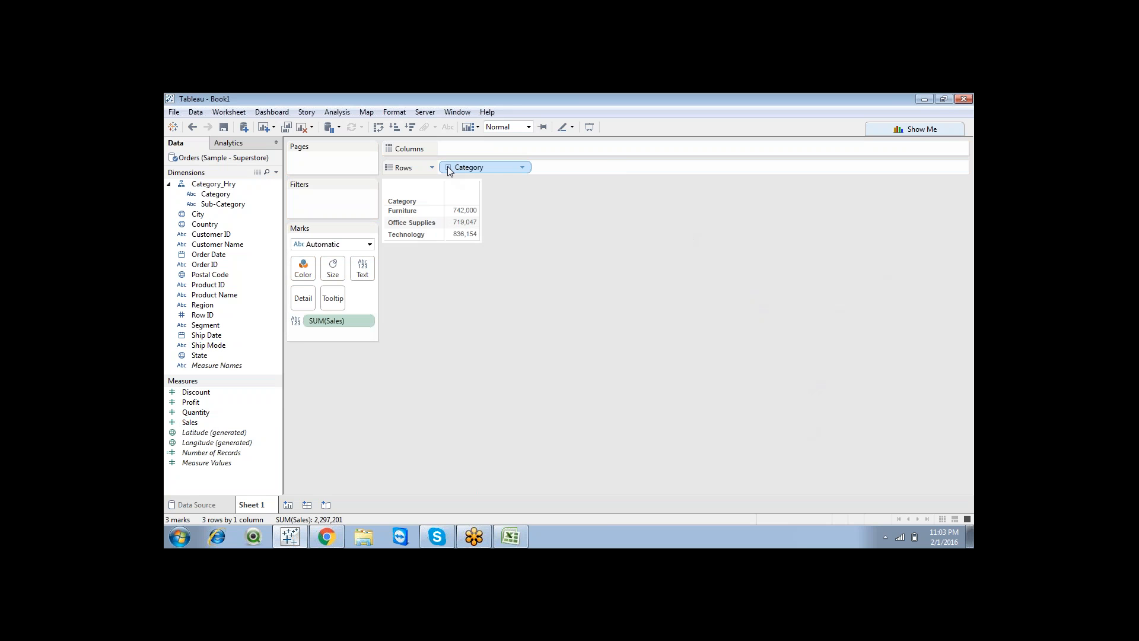
{"action": "left_click", "coordinate": [448, 168]}
{"action": "left_click", "coordinate": [448, 168]}
{"action": "left_click", "coordinate": [449, 168]}
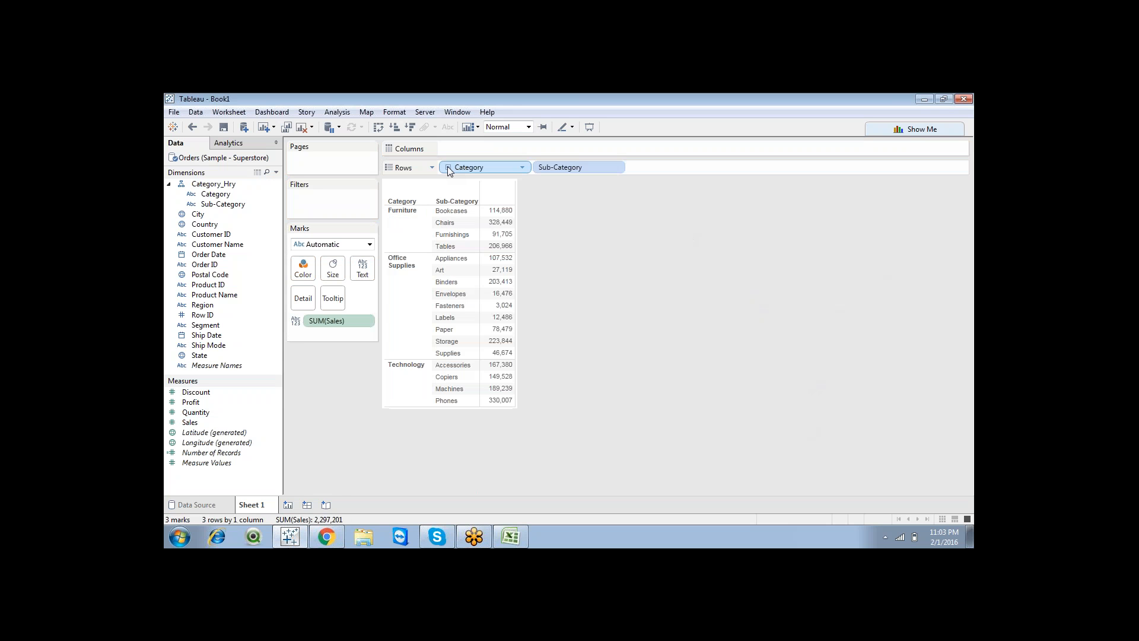
{"action": "left_click", "coordinate": [448, 168]}
{"action": "left_click", "coordinate": [448, 168]}
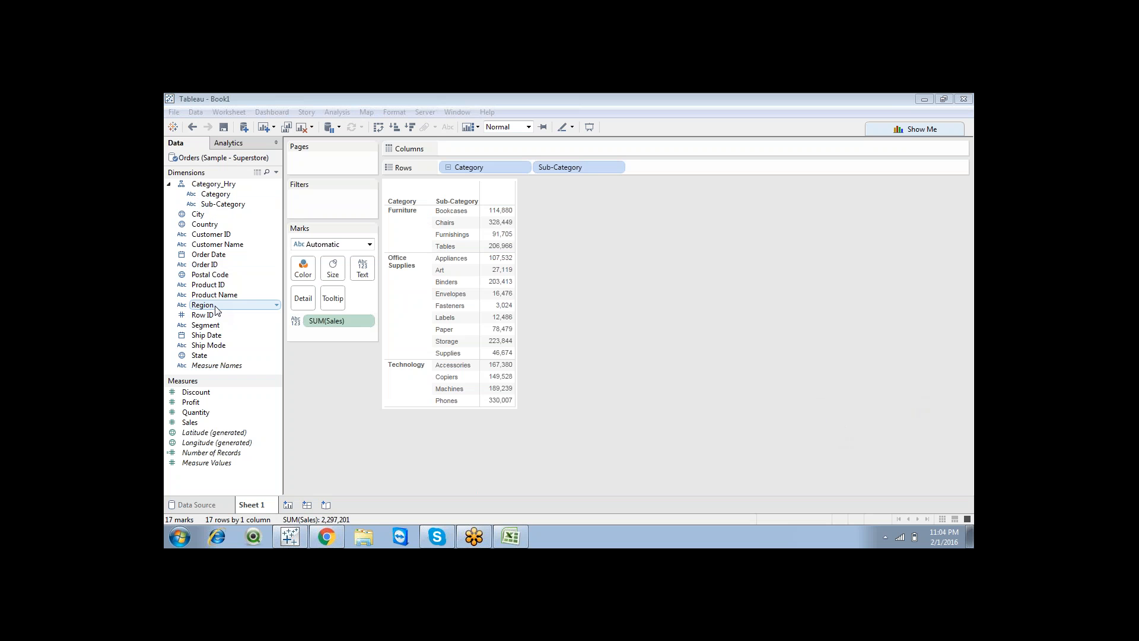
Add Region to Category_Hry below Sub-Category, and drill the rows down to Region and back up to Category
{"action": "left_click_drag", "start_coordinate": [216, 309], "coordinate": [219, 208]}
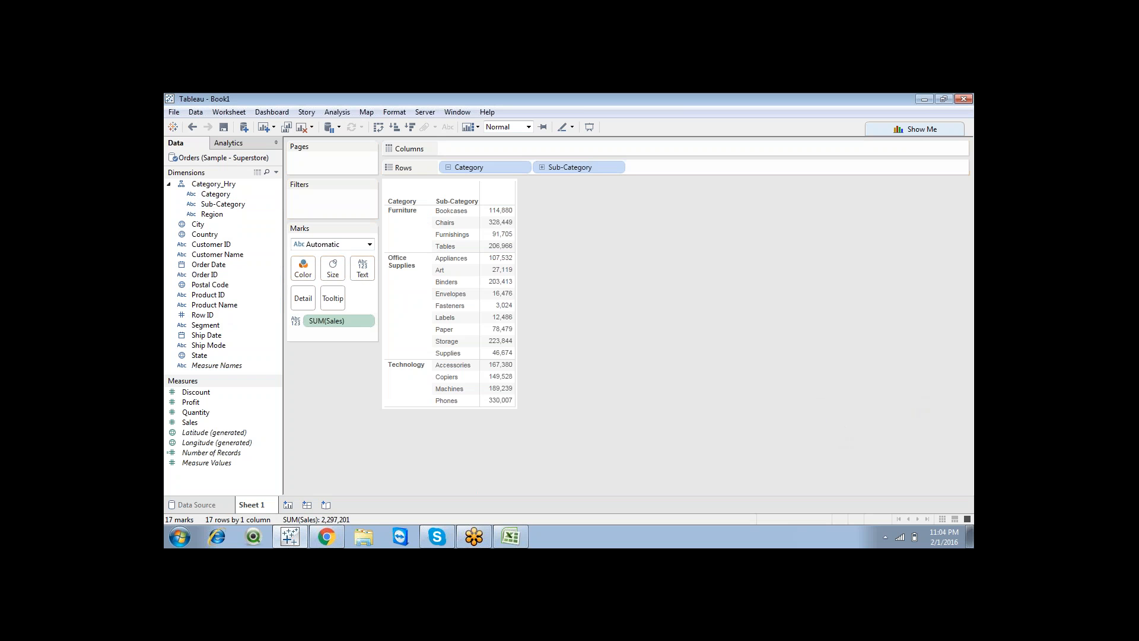
{"action": "left_click", "coordinate": [542, 167]}
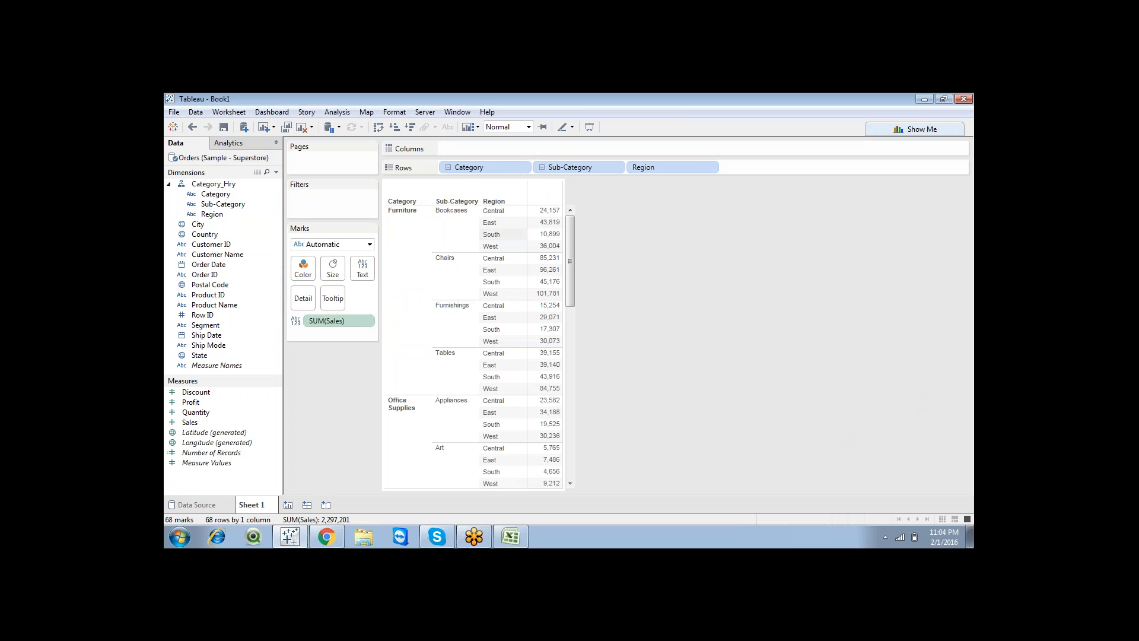
{"action": "left_click", "coordinate": [542, 168]}
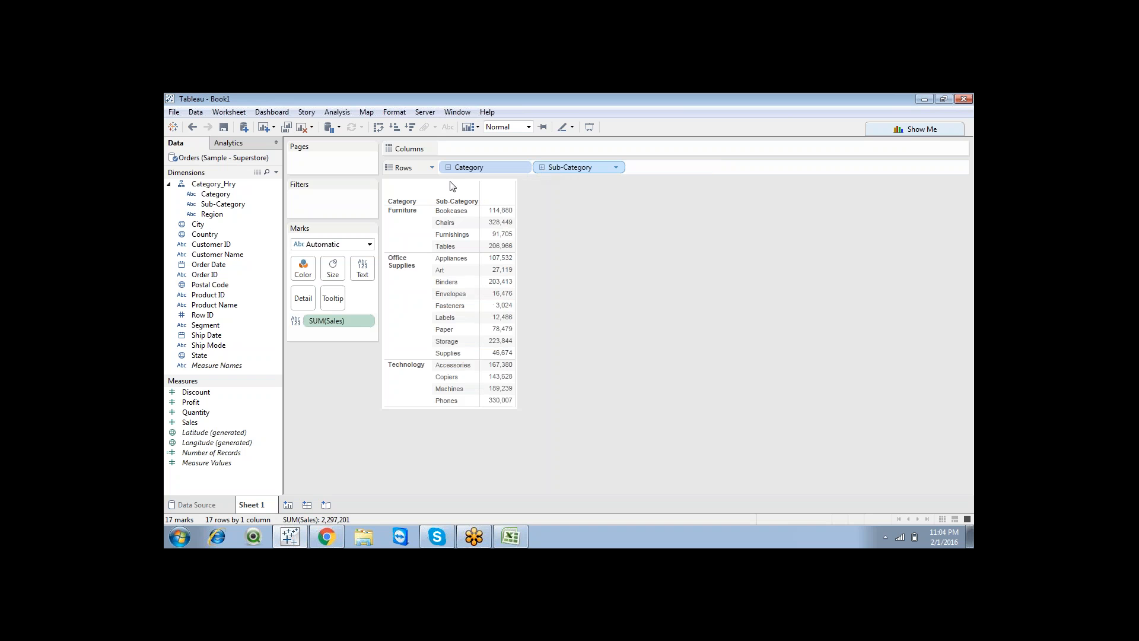
{"action": "left_click", "coordinate": [448, 168]}
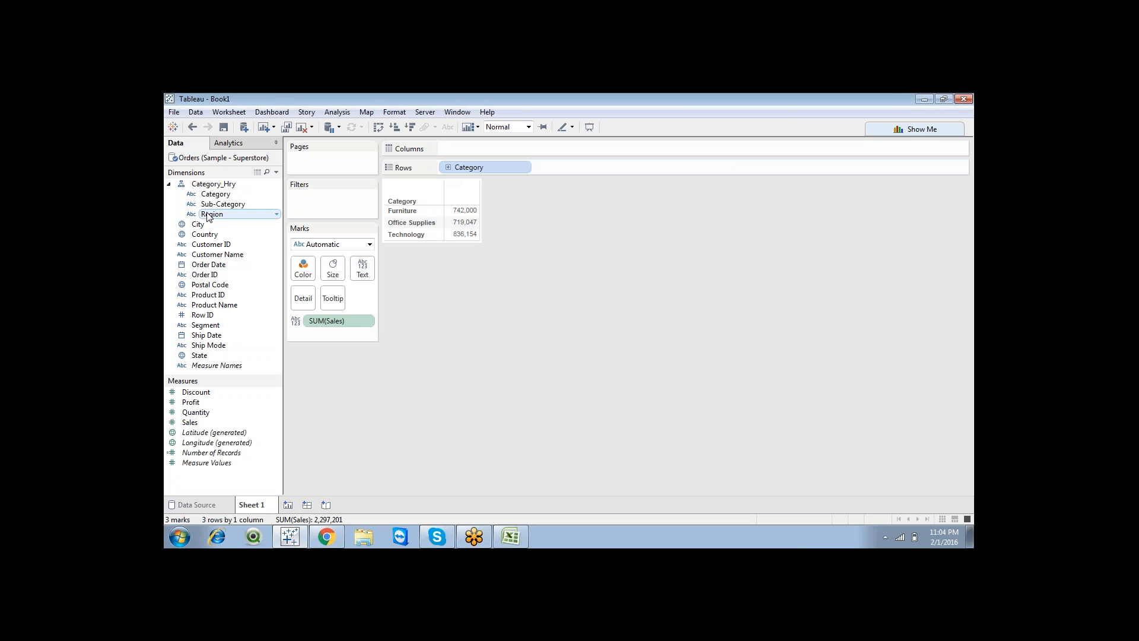
Remove the Category_Hry hierarchy from the dimensions
{"action": "right_click", "coordinate": [217, 185]}
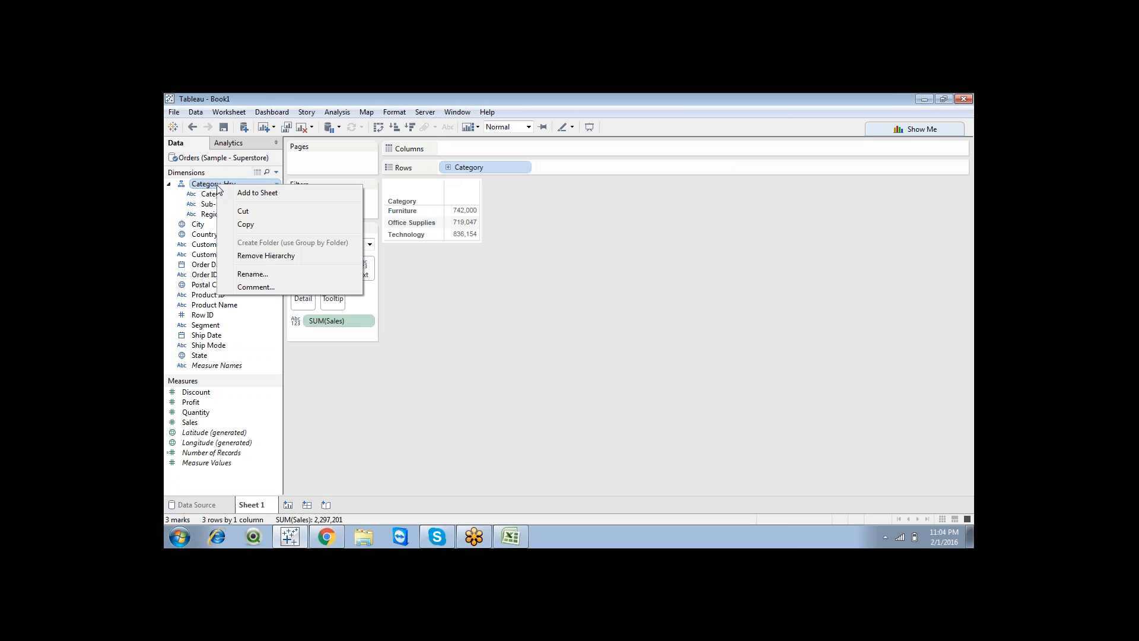
{"action": "left_click", "coordinate": [260, 257]}
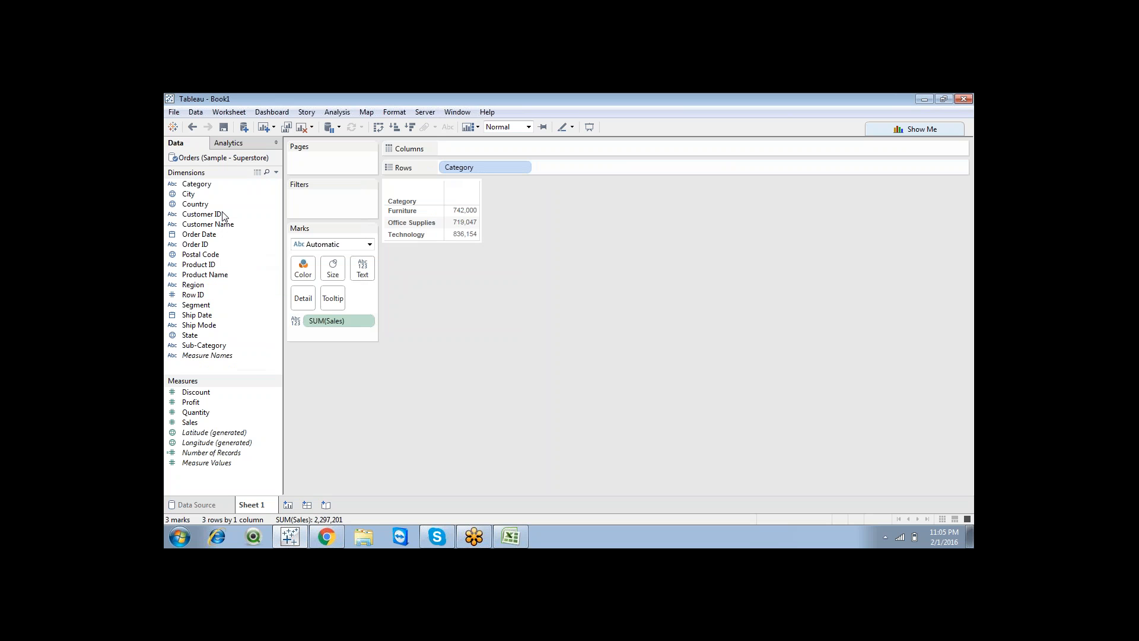
{"action": "left_click_drag", "start_coordinate": [215, 377], "coordinate": [217, 465]}
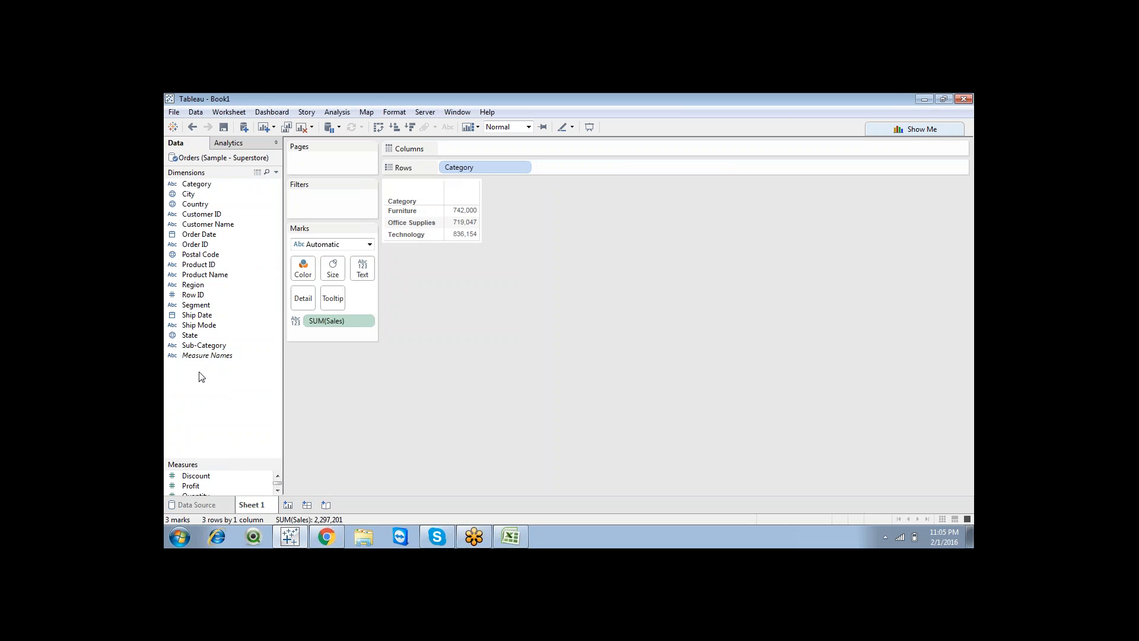
{"action": "left_click", "coordinate": [196, 349]}
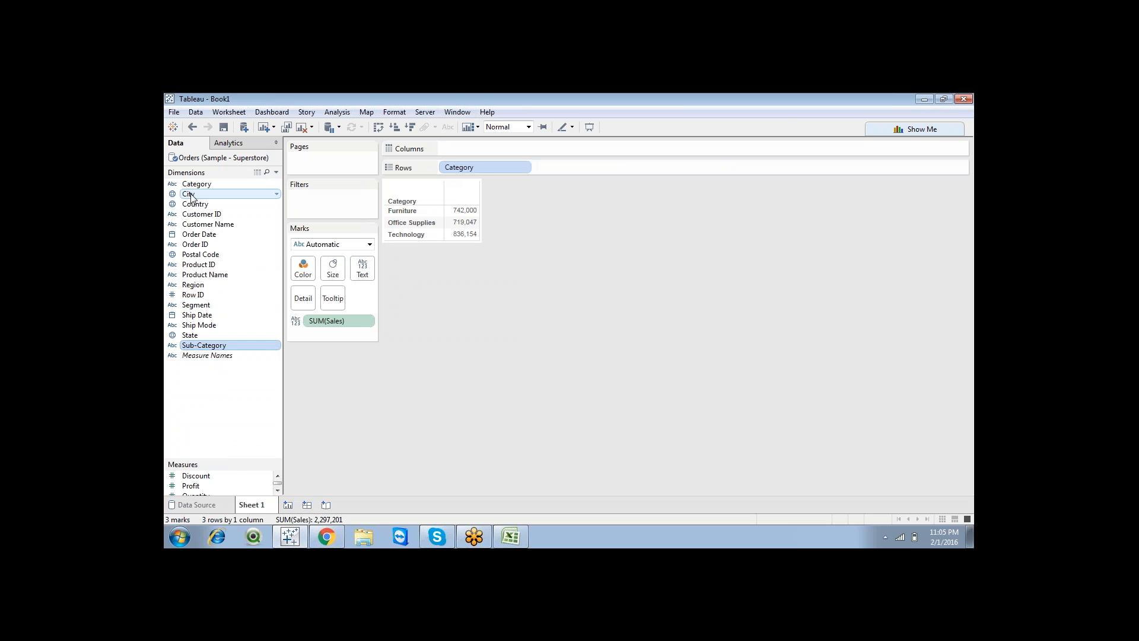
{"action": "left_click", "coordinate": [193, 185]}
{"action": "left_click", "coordinate": [195, 285], "text": "ctrl"}
{"action": "left_click", "coordinate": [201, 345]}
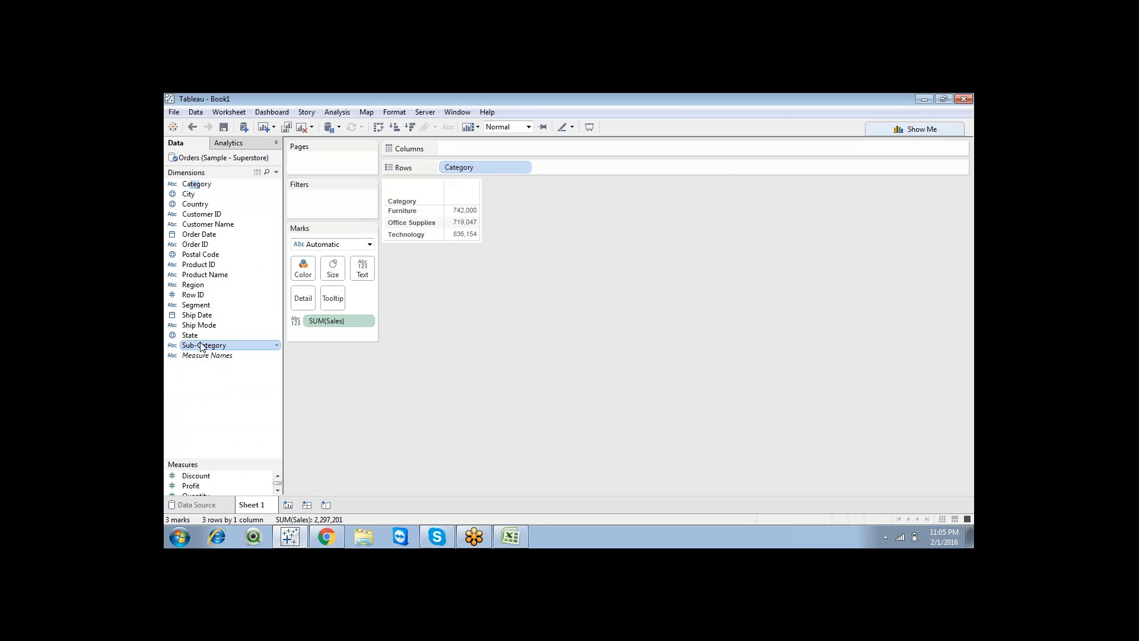
{"action": "left_click", "coordinate": [187, 195]}
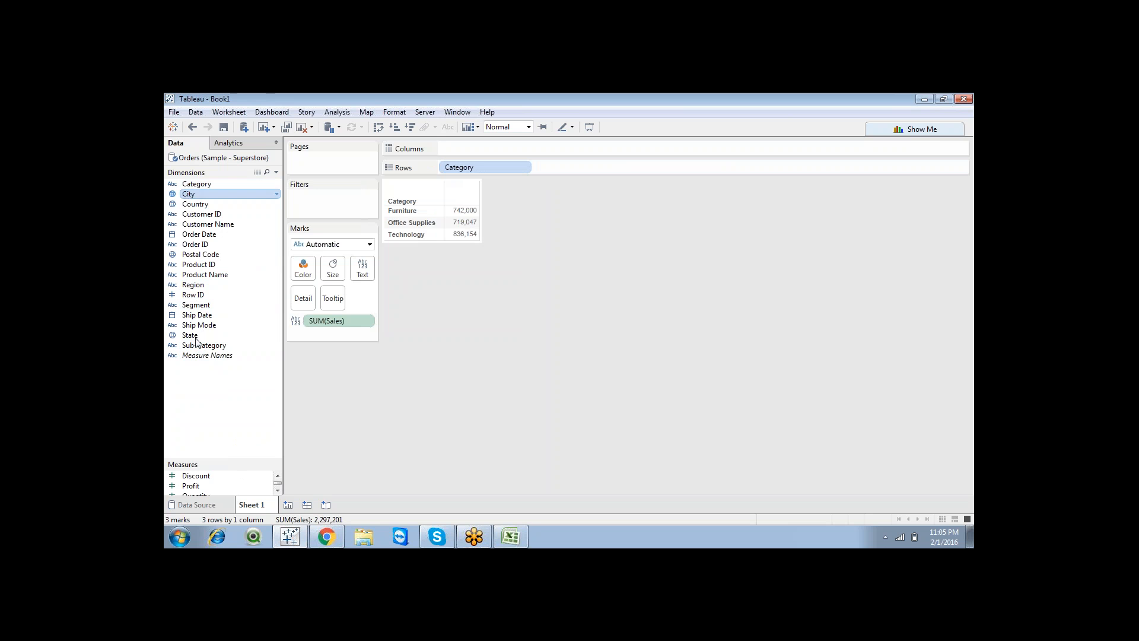
{"action": "left_click", "coordinate": [193, 337]}
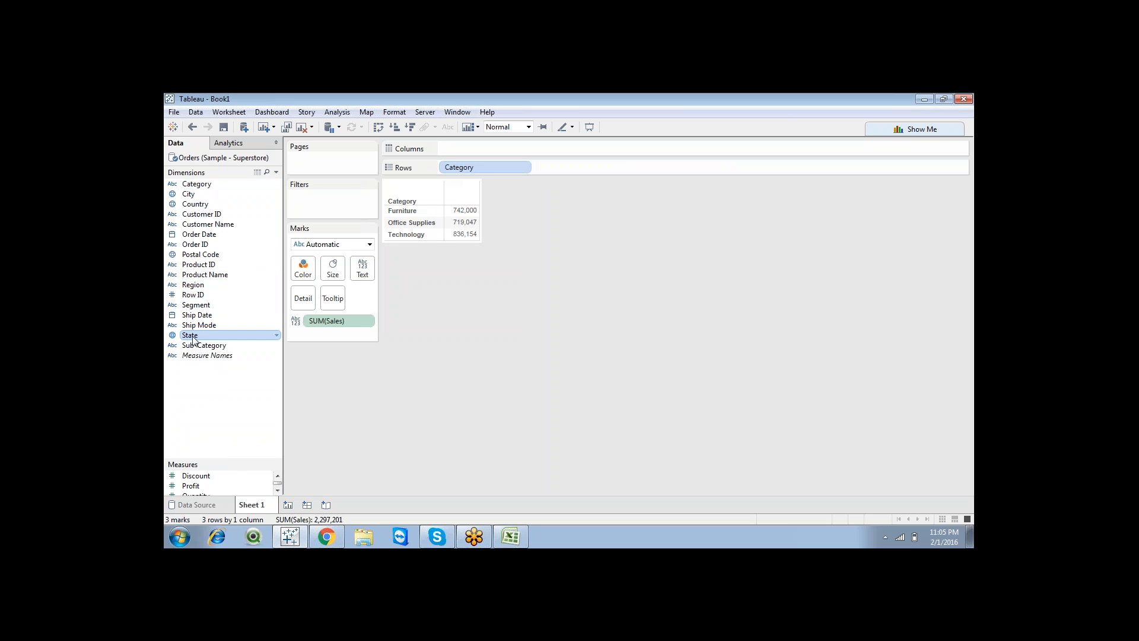
{"action": "left_click", "coordinate": [188, 195]}
{"action": "left_click", "coordinate": [199, 337], "text": "ctrl"}
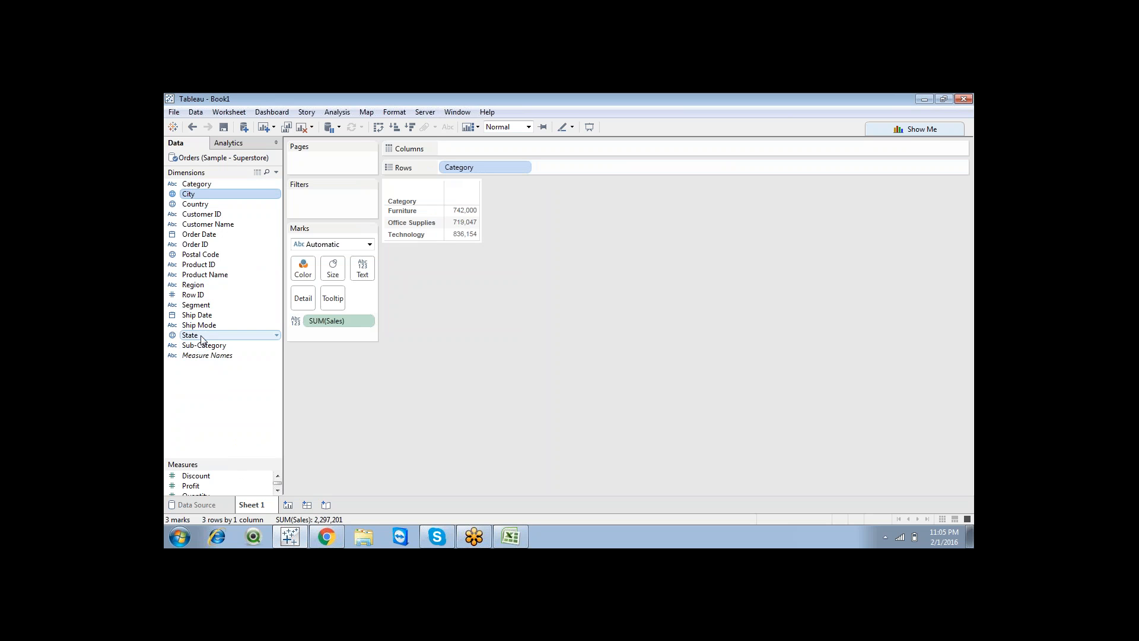
{"action": "left_click", "coordinate": [201, 335]}
{"action": "left_click", "coordinate": [198, 204], "text": "ctrl"}
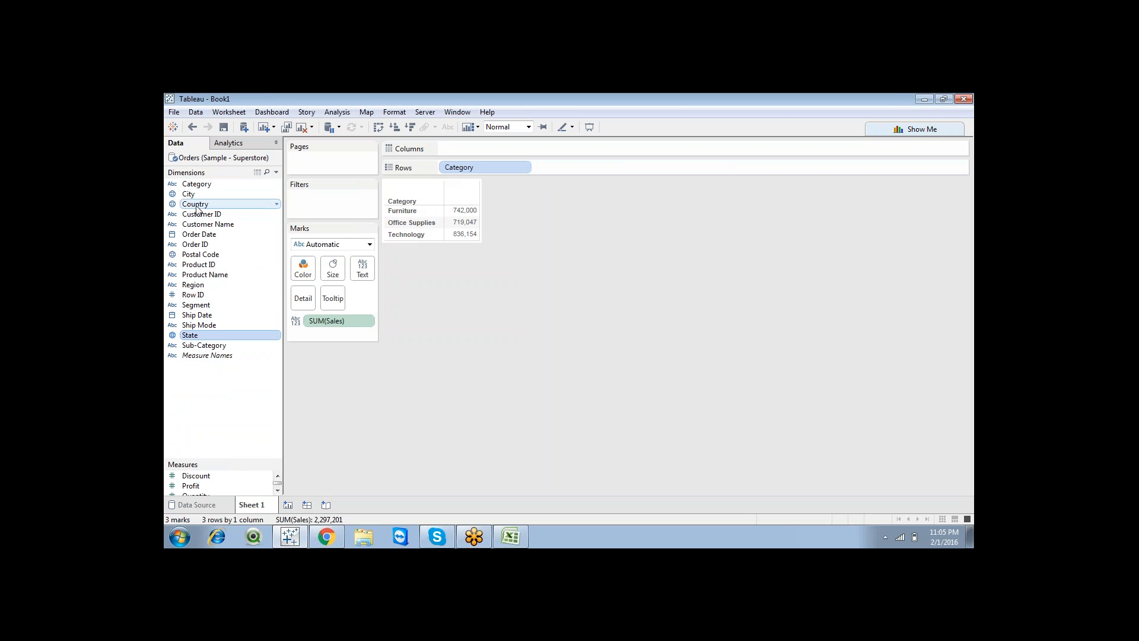
{"action": "left_click", "coordinate": [195, 204]}
Combine City with State into a hierarchy named "State, City" and add Country as its top level
{"action": "left_click_drag", "start_coordinate": [193, 196], "coordinate": [200, 335]}
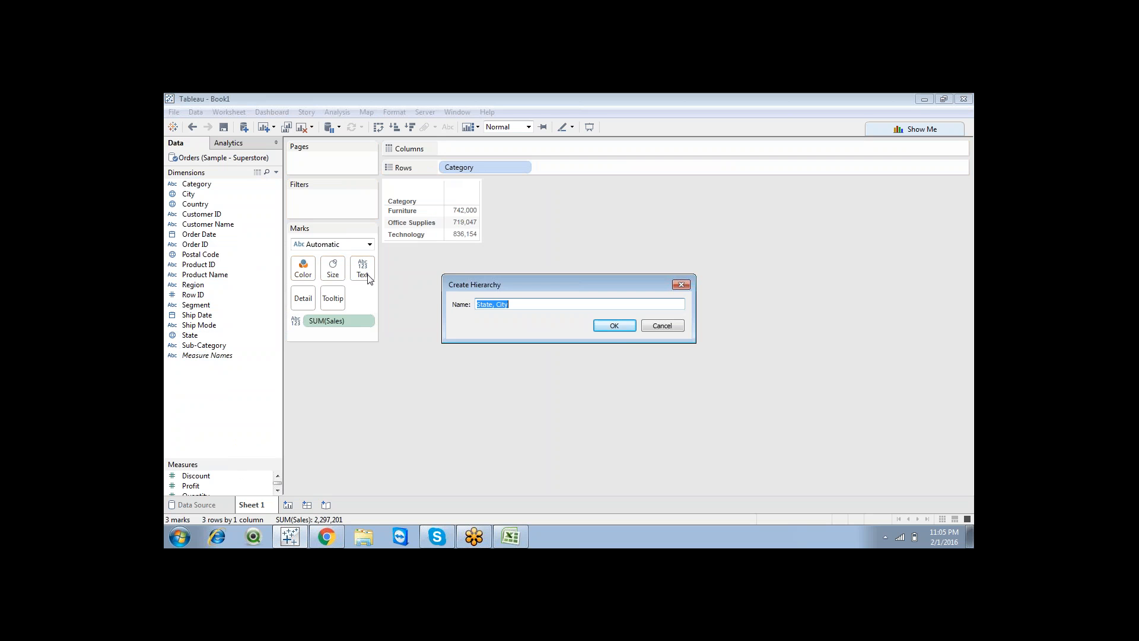
{"action": "left_click", "coordinate": [614, 327]}
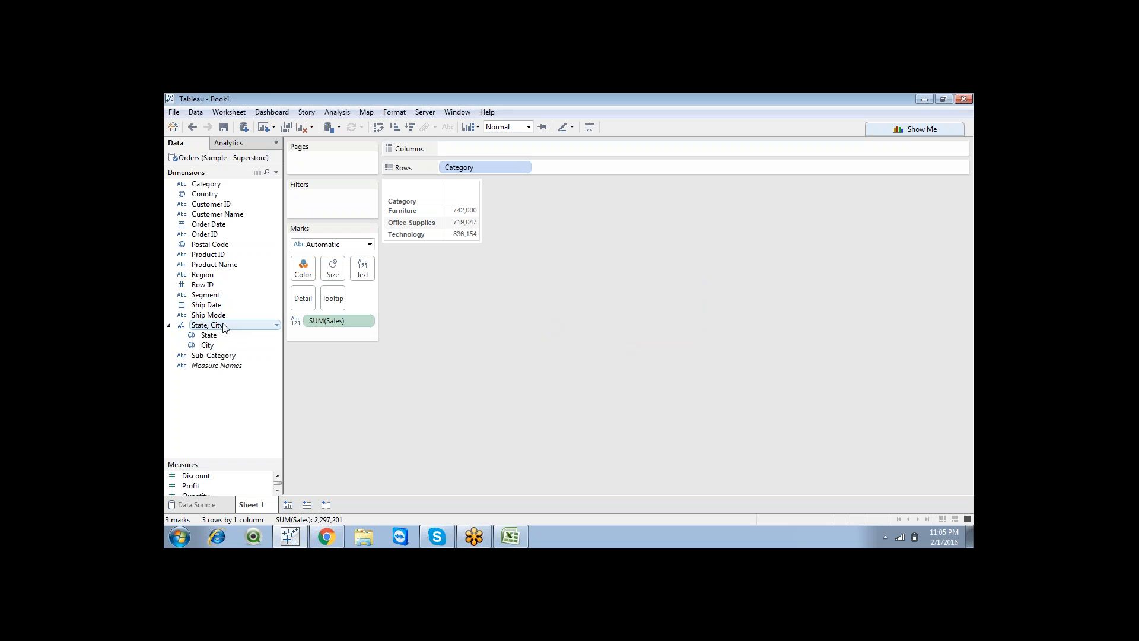
{"action": "left_click_drag", "start_coordinate": [219, 323], "coordinate": [215, 194]}
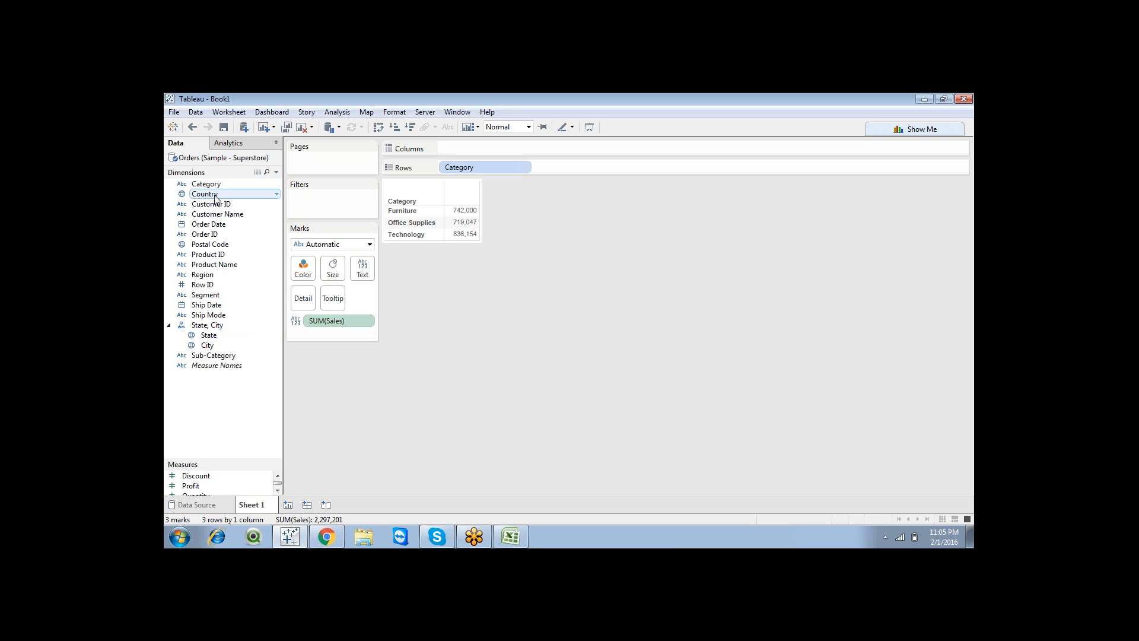
{"action": "left_click_drag", "start_coordinate": [215, 196], "coordinate": [225, 329]}
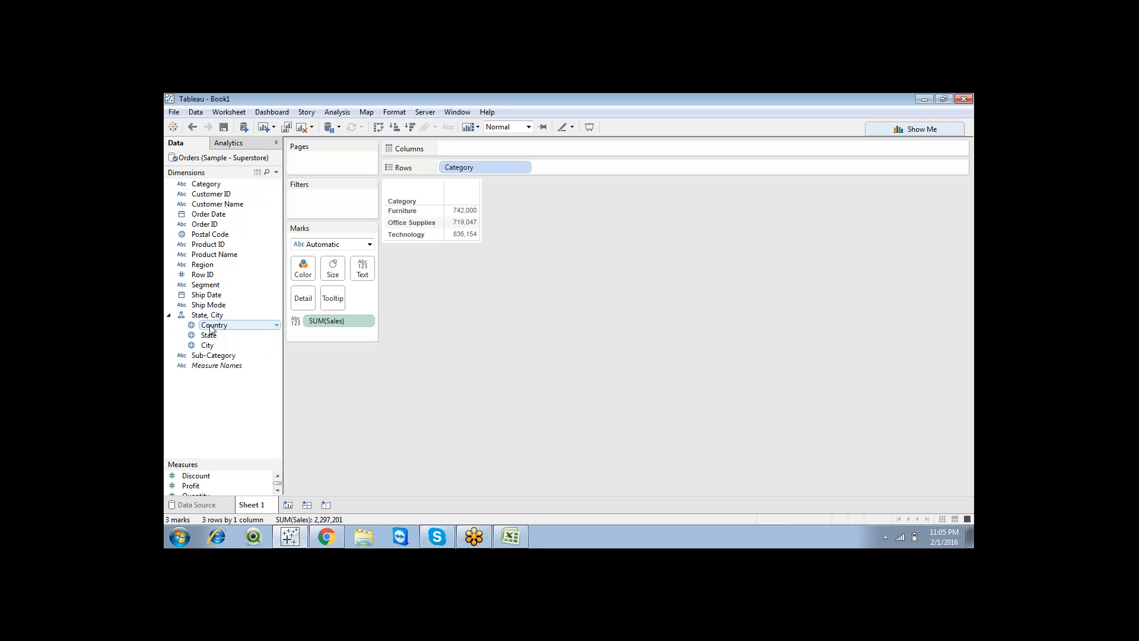
Replace Category on Rows with Country from the "State, City" hierarchy
{"action": "left_click_drag", "start_coordinate": [210, 329], "coordinate": [496, 205]}
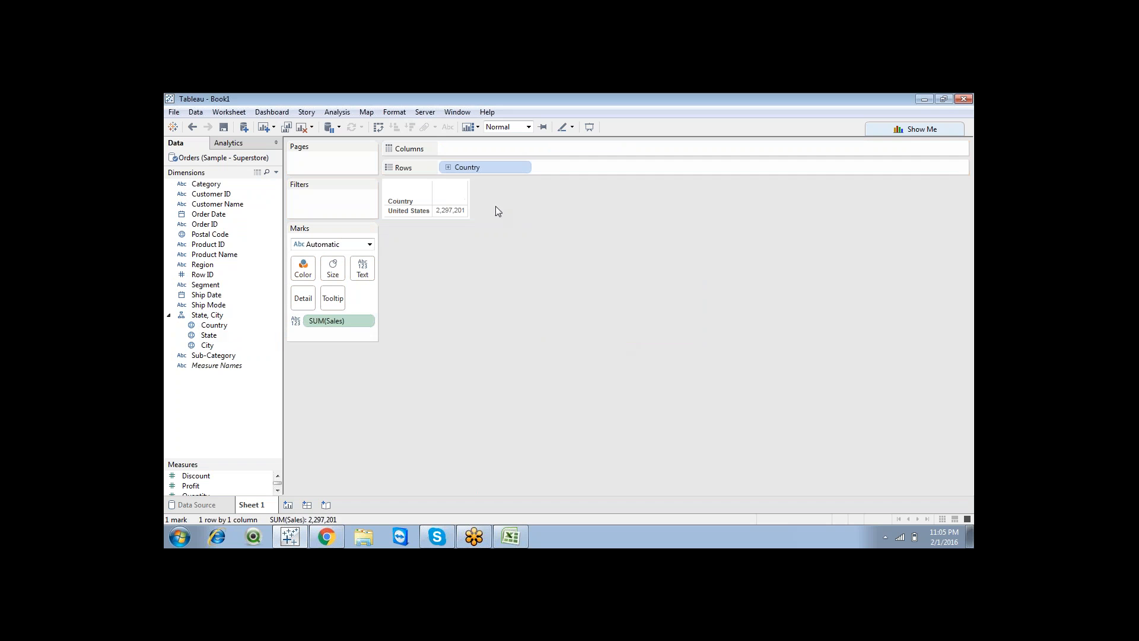
Drill the rows down from Country through State to City, collapse them to Country, and drill down to City again
{"action": "left_click", "coordinate": [448, 168]}
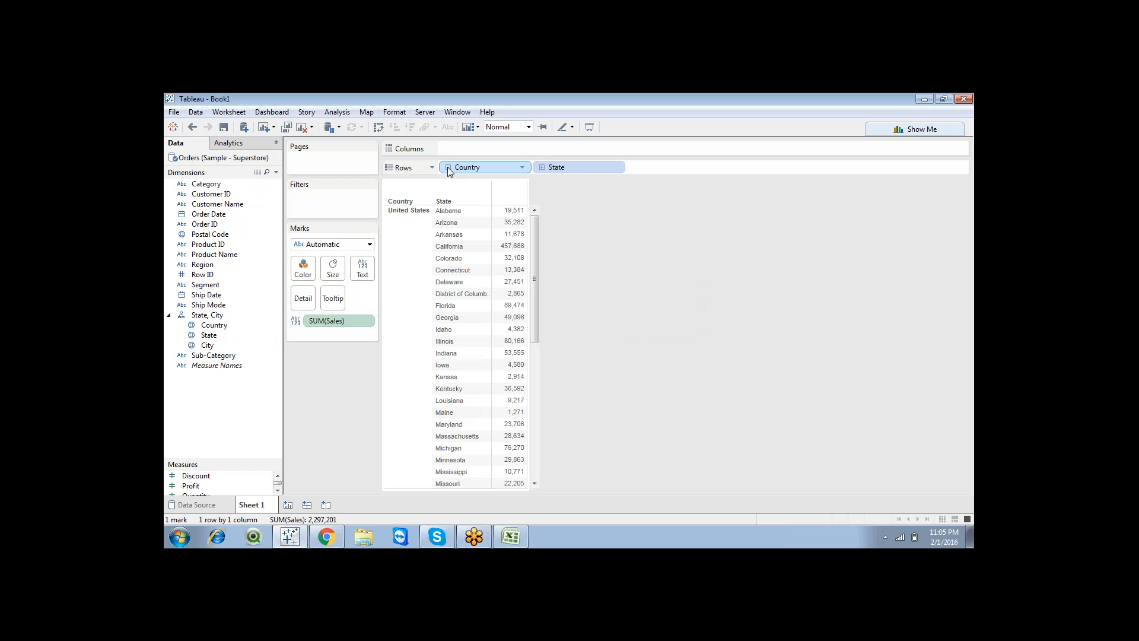
{"action": "left_click", "coordinate": [543, 168]}
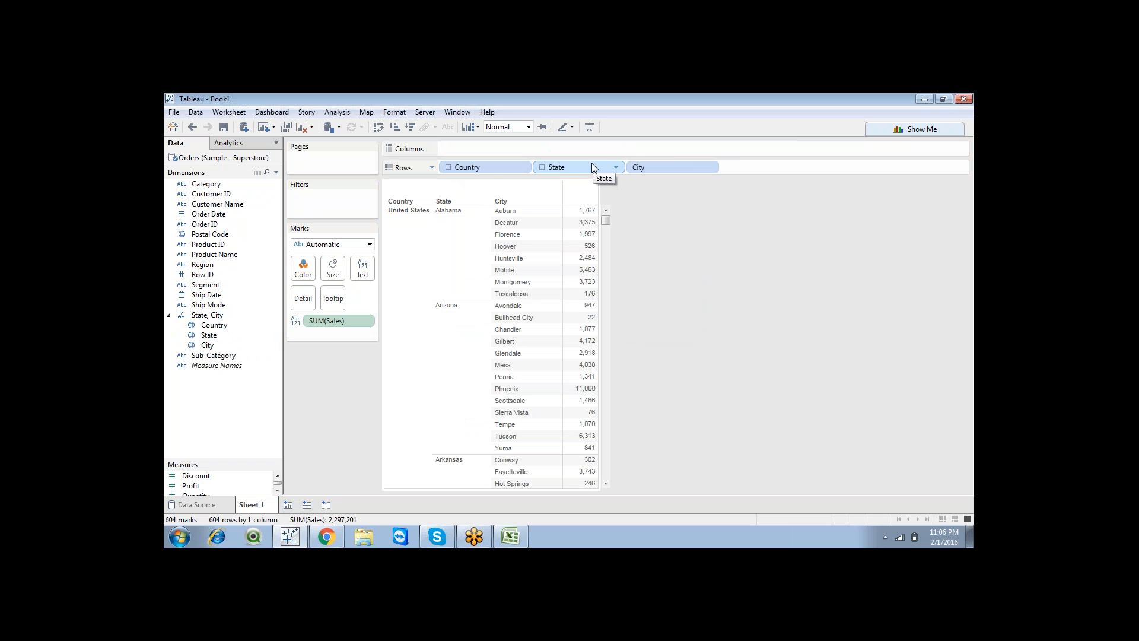
{"action": "left_click", "coordinate": [447, 167]}
{"action": "left_click", "coordinate": [448, 167]}
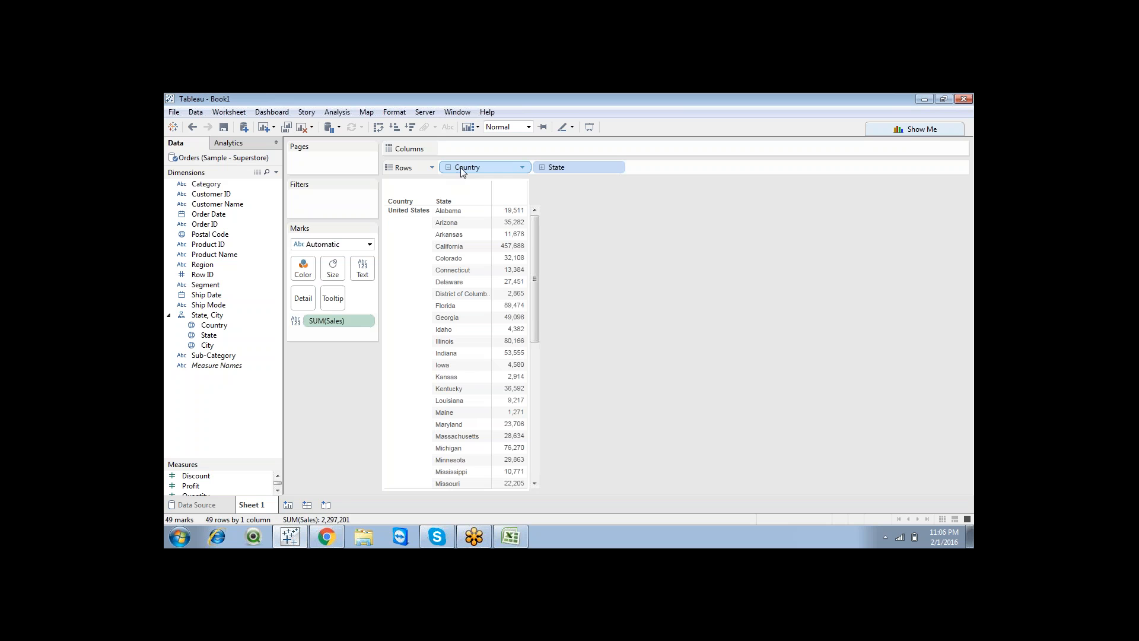
{"action": "left_click", "coordinate": [543, 167]}
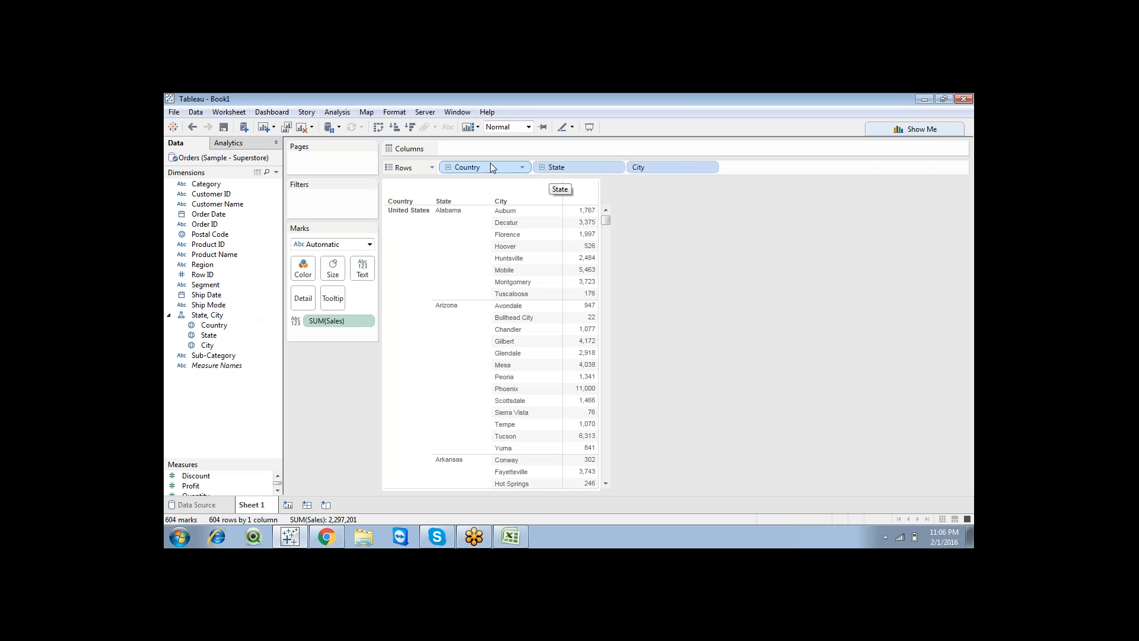
Remove the "State, City" hierarchy and undo the removal
{"action": "right_click", "coordinate": [214, 320]}
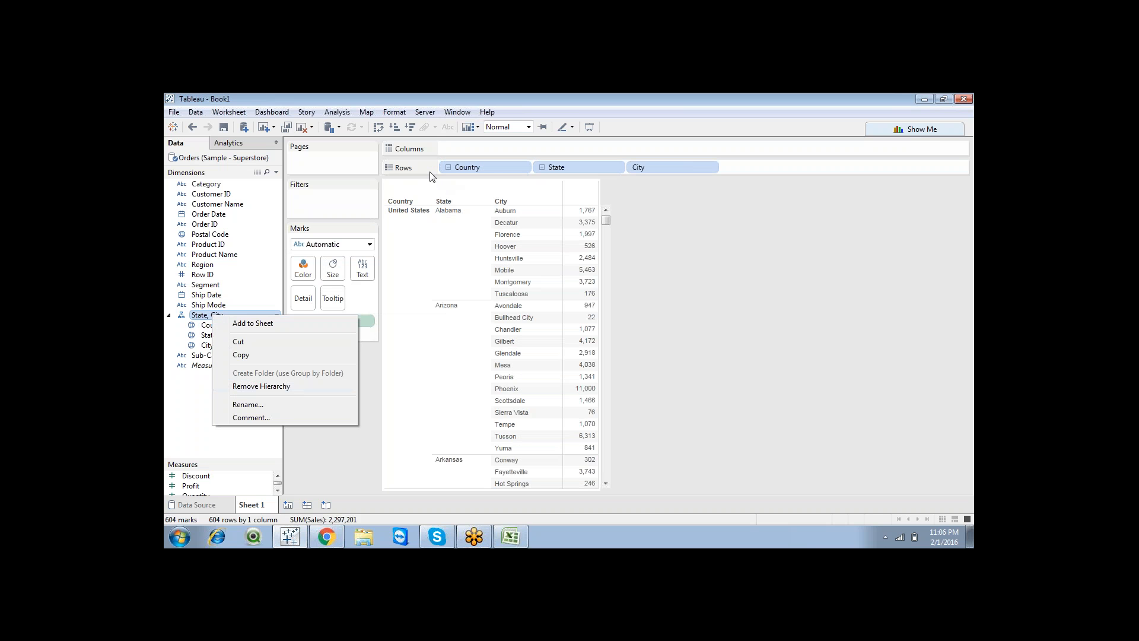
{"action": "left_click", "coordinate": [282, 387]}
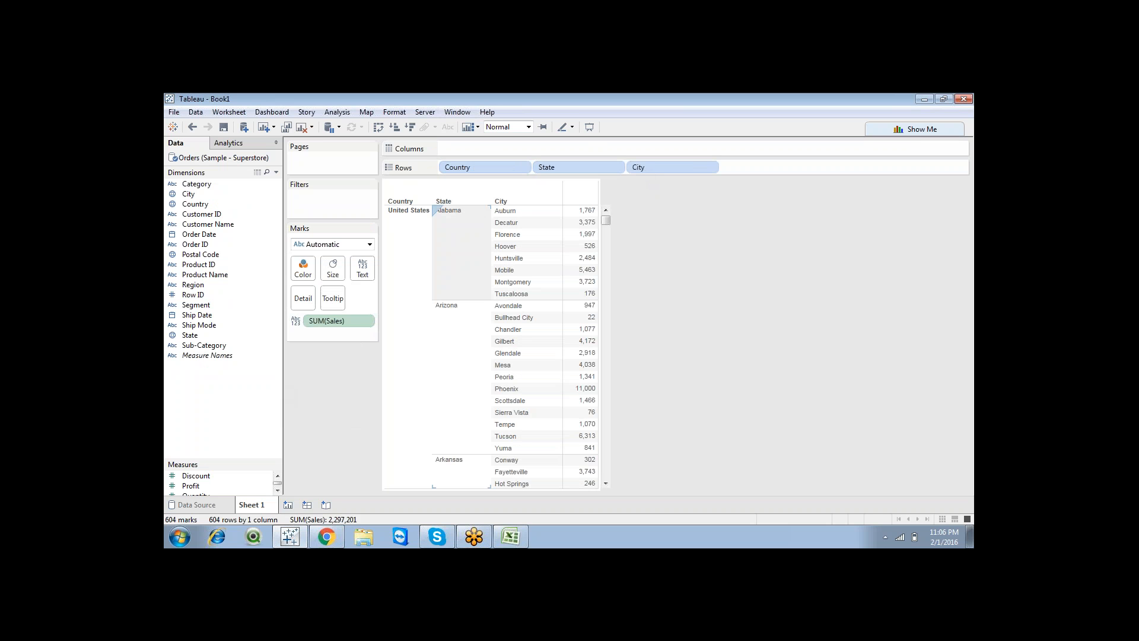
{"action": "left_click", "coordinate": [191, 128]}
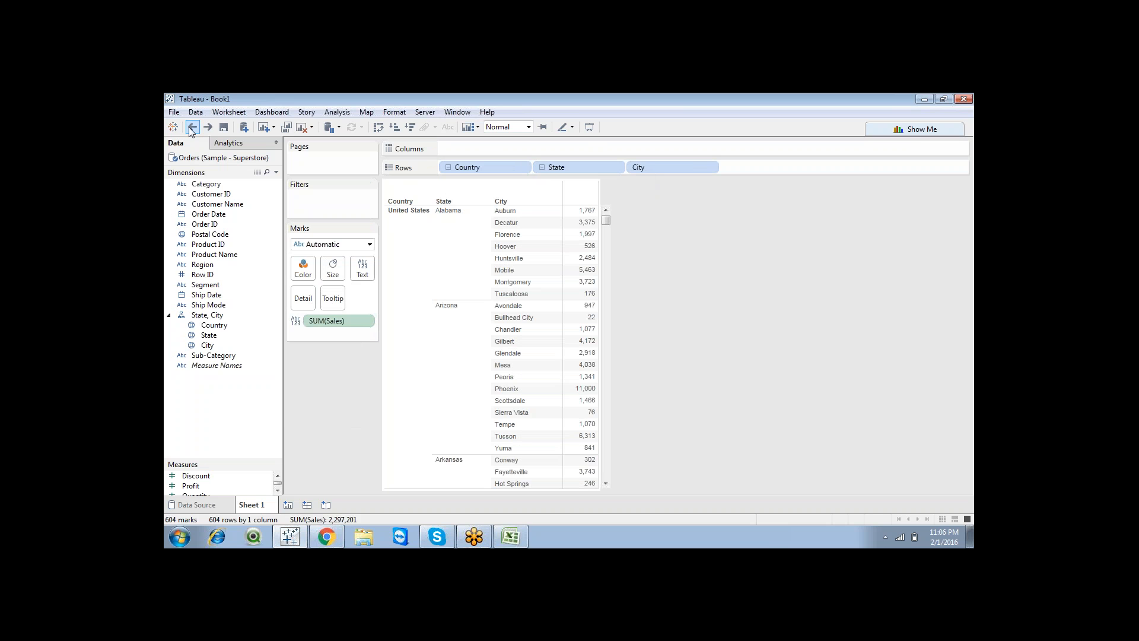
Collapse the rows to Country and expand them again through State to City
{"action": "left_click", "coordinate": [449, 168]}
{"action": "left_click", "coordinate": [449, 168]}
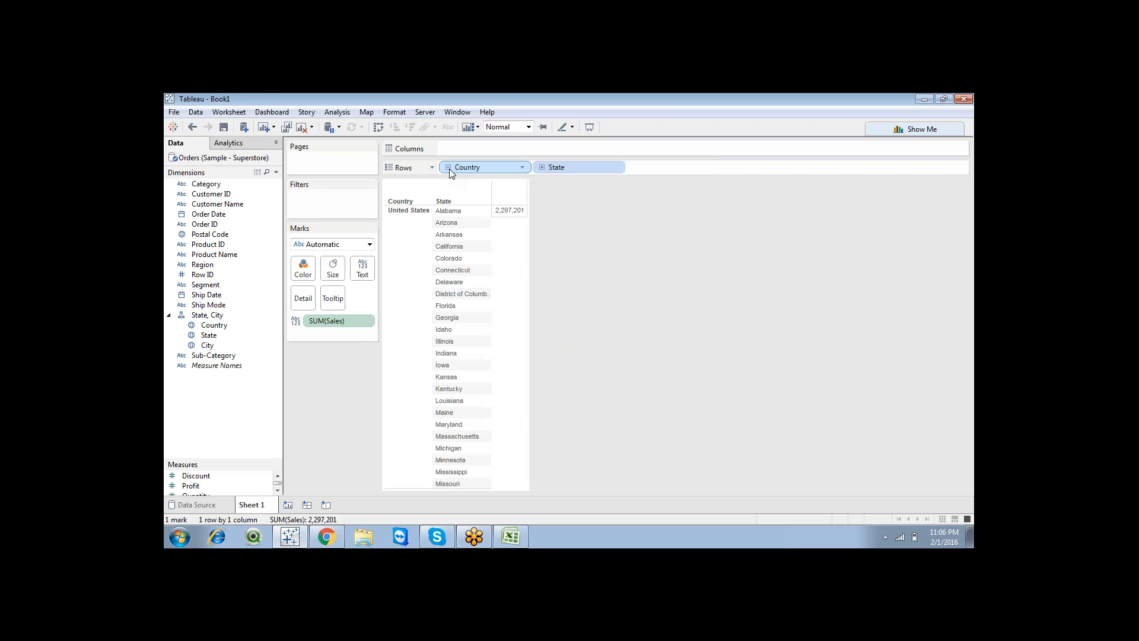
{"action": "left_click", "coordinate": [542, 167]}
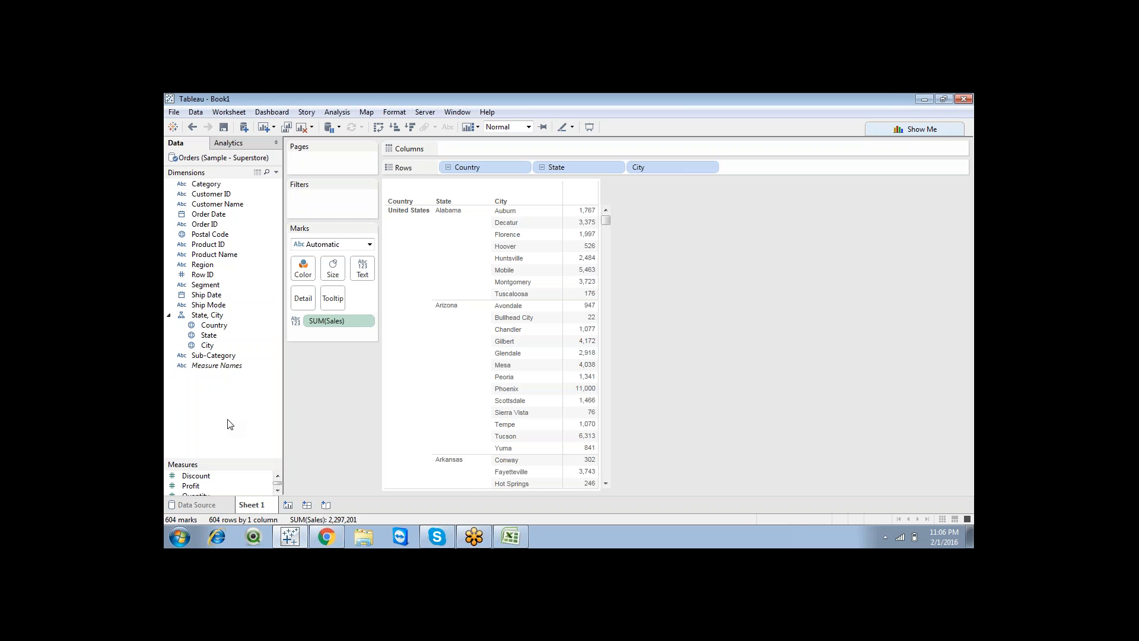
Collapse the "State, City" hierarchy in the dimension list and enlarge the Measures area to show all measures
{"action": "left_click", "coordinate": [244, 356]}
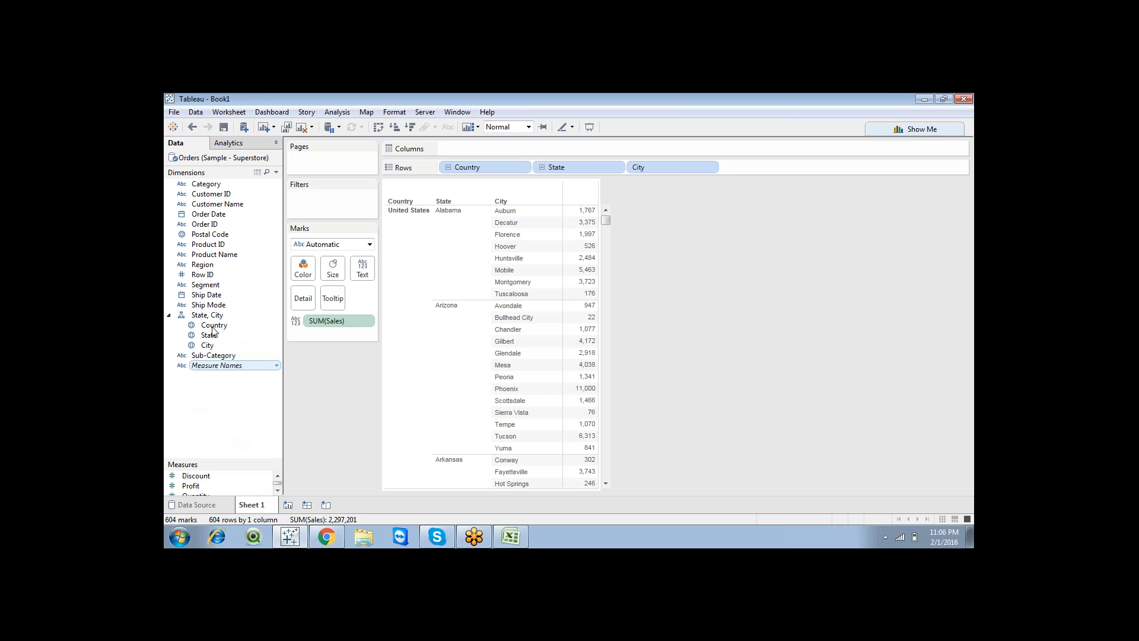
{"action": "left_click", "coordinate": [169, 315]}
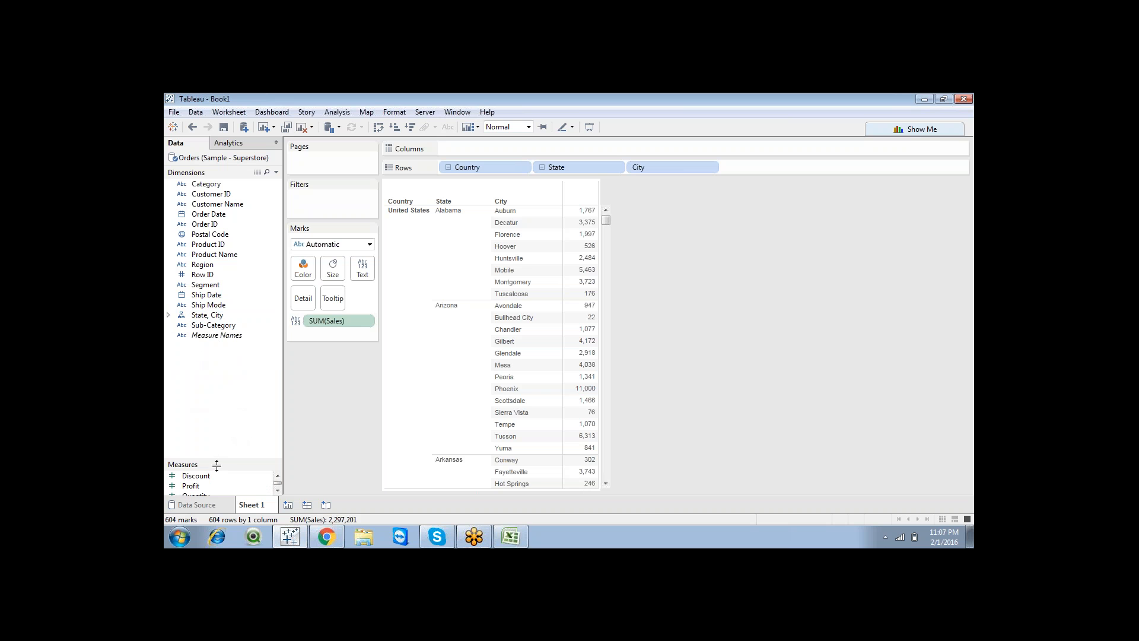
{"action": "left_click_drag", "start_coordinate": [216, 465], "coordinate": [217, 310]}
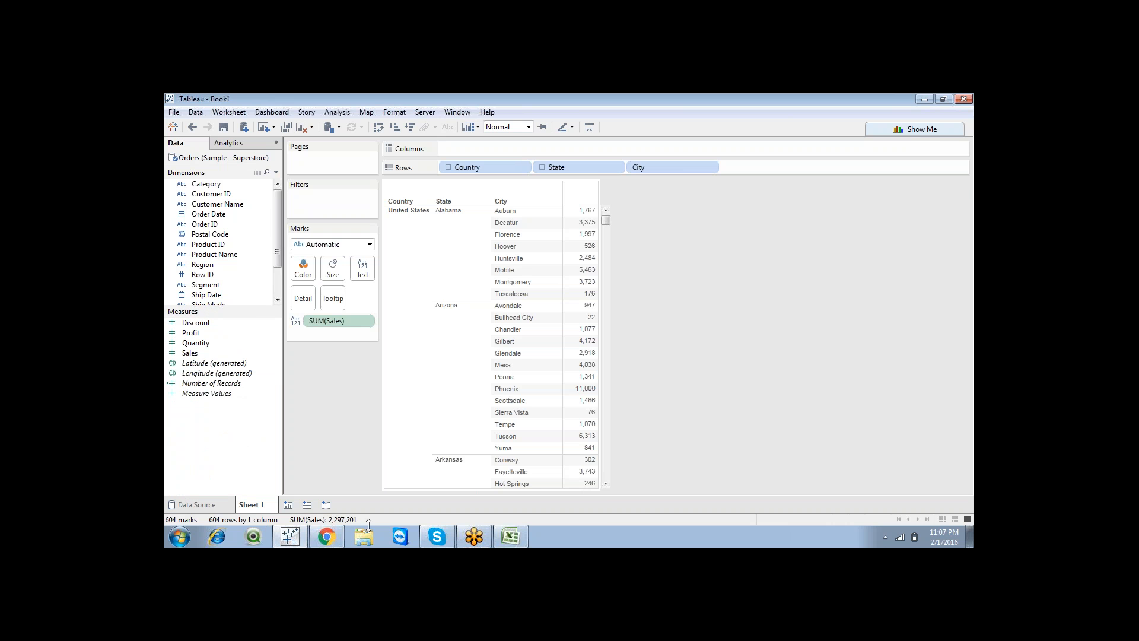
Switch to the Tableau Course Content Final workbook in Excel and enter "Static... on the top of existing Dimension... we can create a group." in B12
{"action": "left_click", "coordinate": [501, 536]}
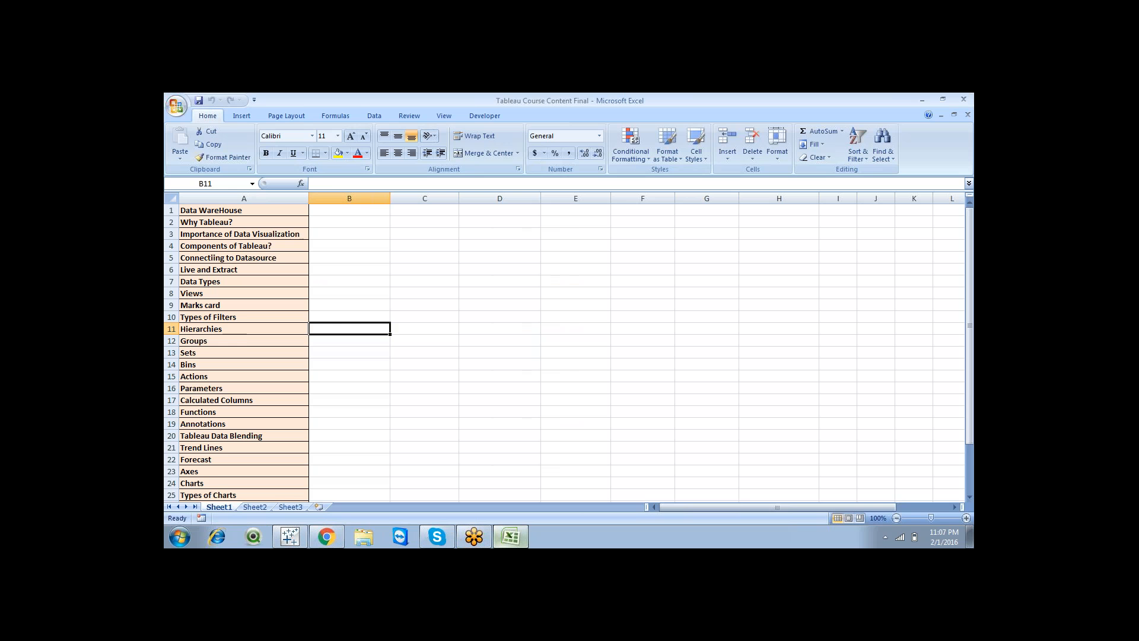
{"action": "left_click", "coordinate": [252, 340]}
{"action": "left_click", "coordinate": [325, 340]}
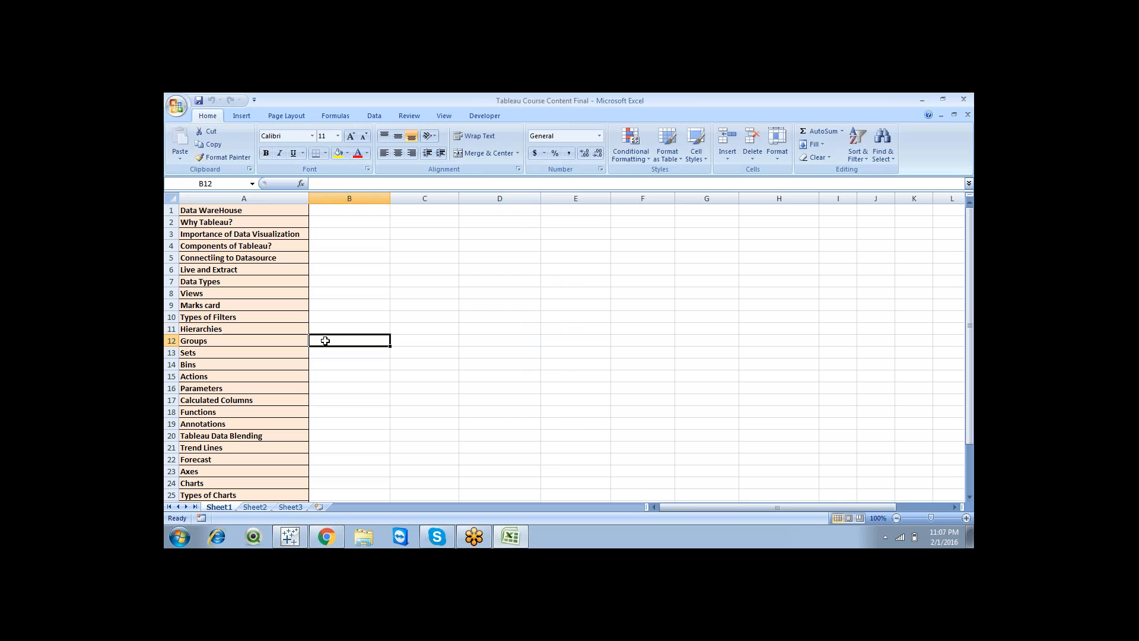
{"action": "type", "text": "Static..."}
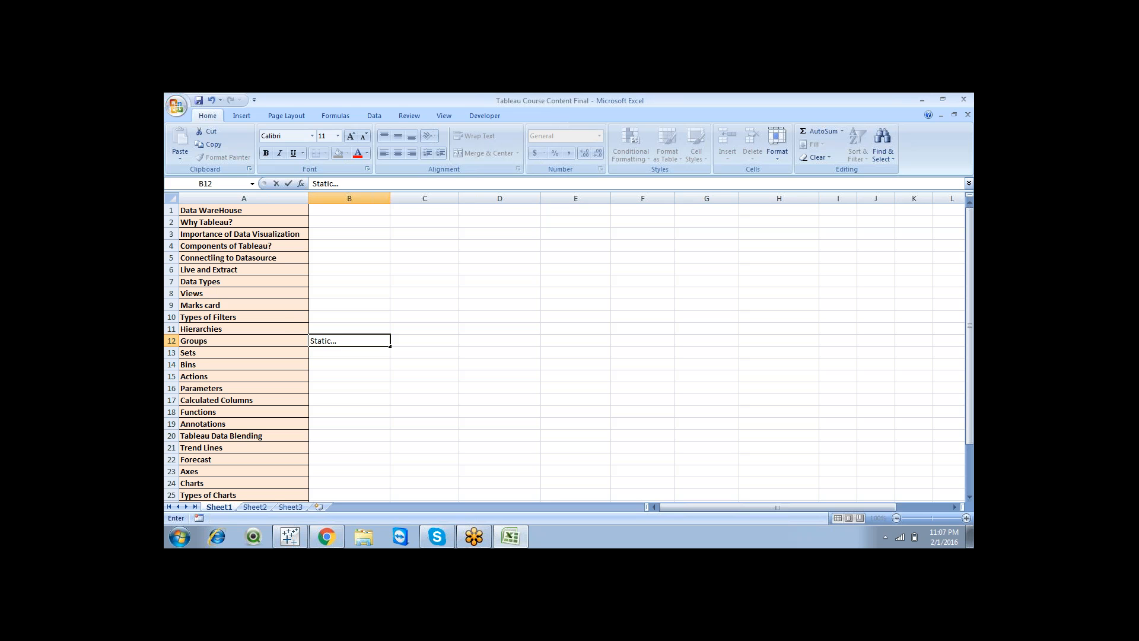
{"action": "type", "text": "he top of existin"}
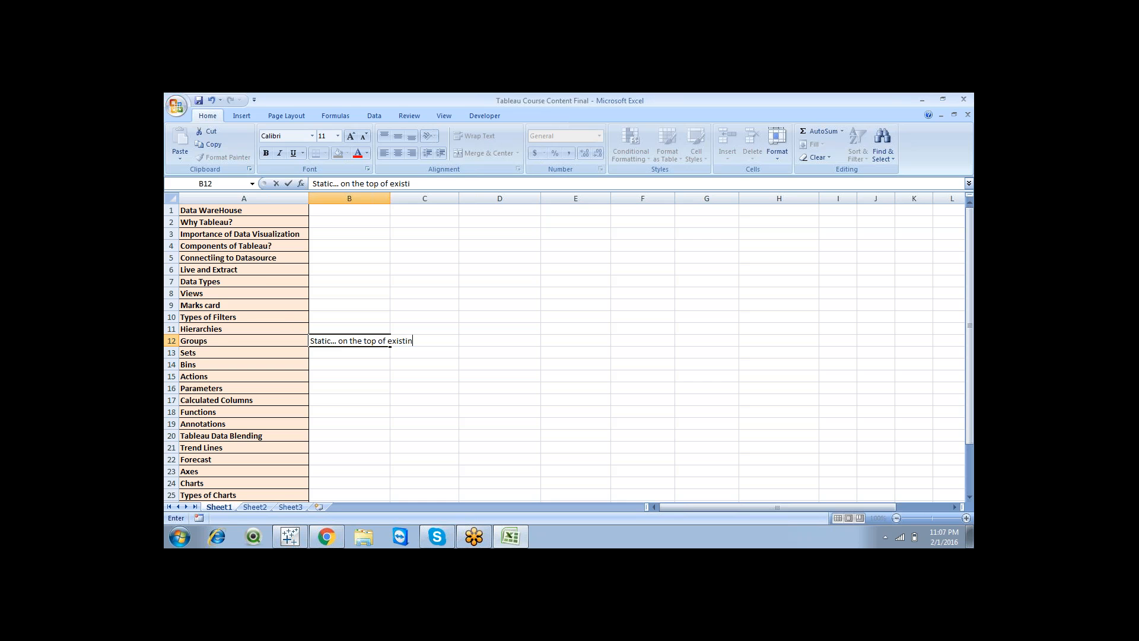
{"action": "type", "text": "g Dimension... we can c"}
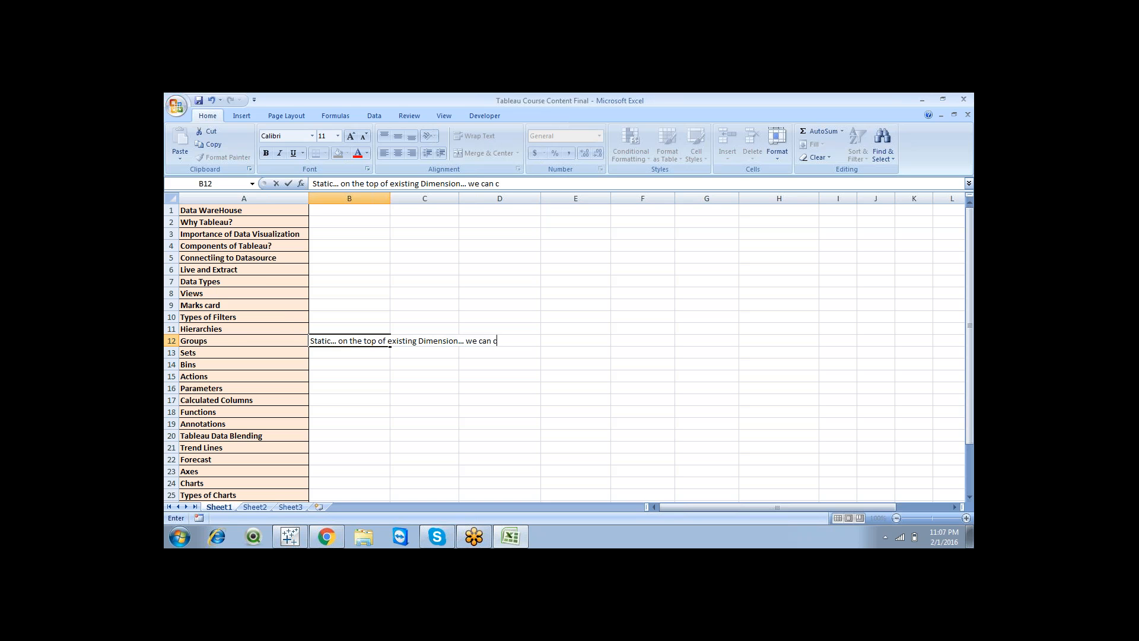
{"action": "type", "text": "reate a group."}
Switch back to Tableau, add a new worksheet and enlarge the Dimensions area to show all dimensions
{"action": "left_click", "coordinate": [289, 536]}
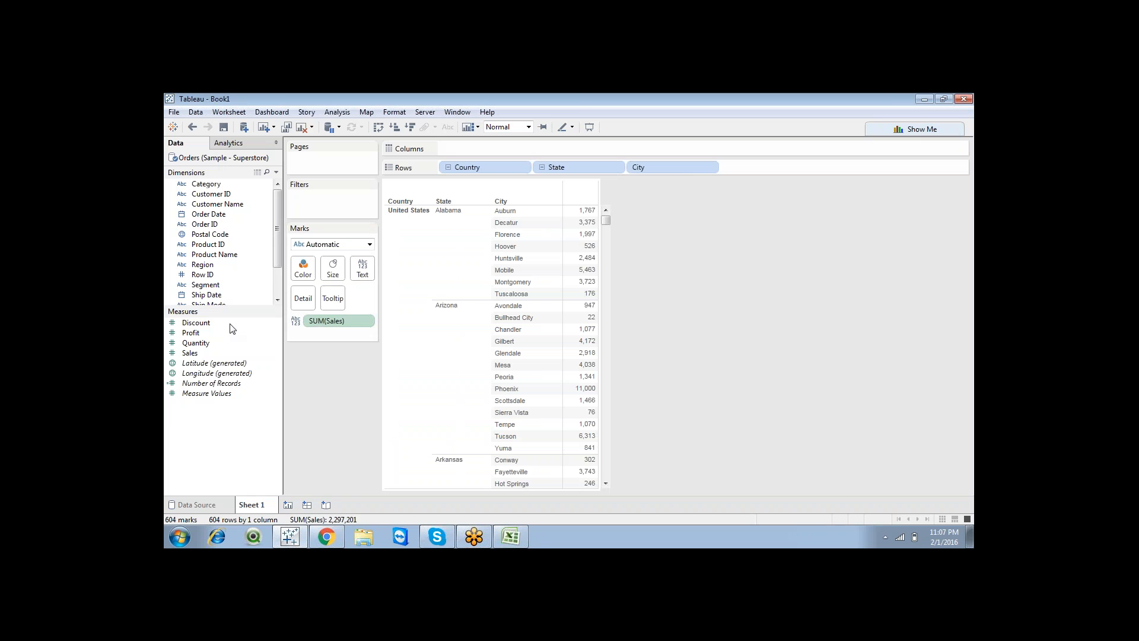
{"action": "left_click_drag", "start_coordinate": [224, 307], "coordinate": [225, 351]}
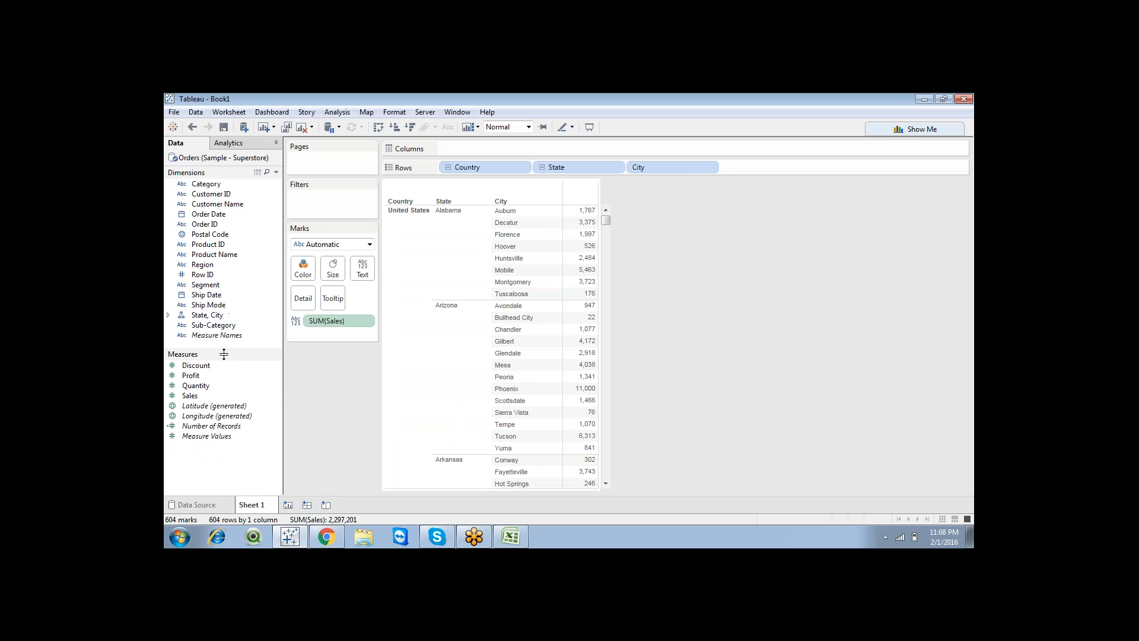
{"action": "left_click", "coordinate": [287, 504]}
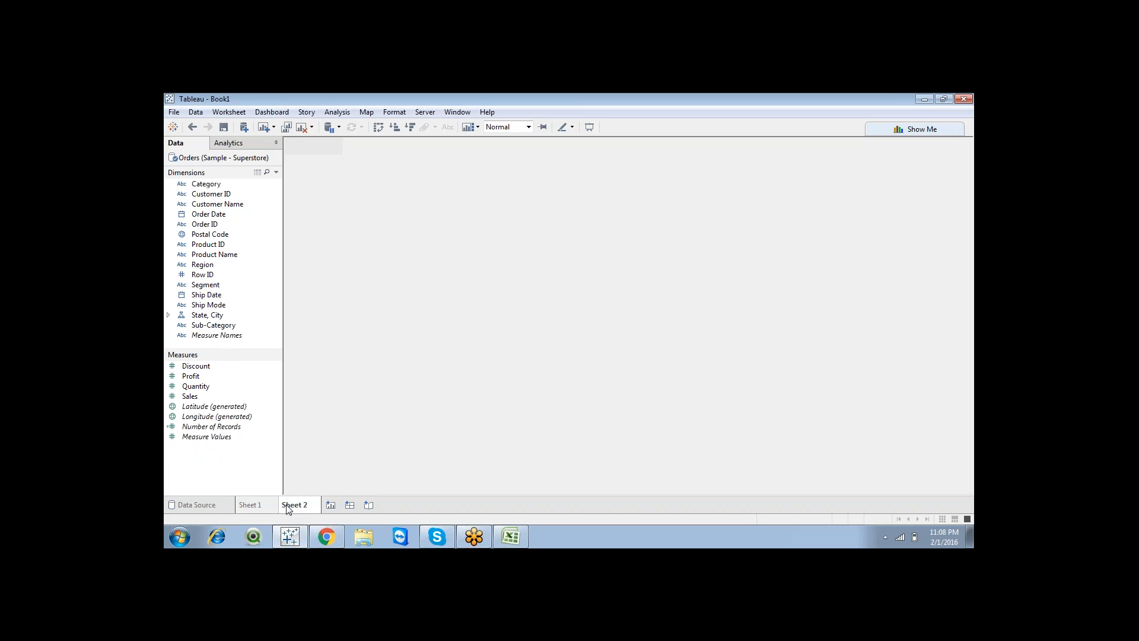
{"action": "left_click_drag", "start_coordinate": [241, 356], "coordinate": [240, 373]}
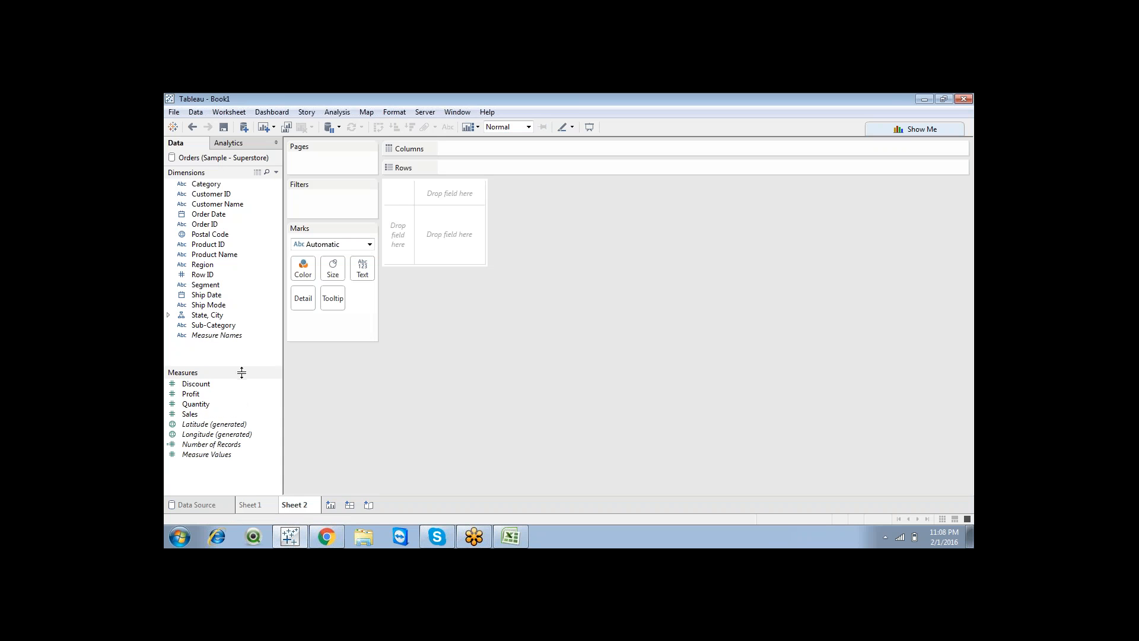
Remove the "State, City" hierarchy from the dimensions and give the Dimensions area more room
{"action": "left_click", "coordinate": [193, 316]}
{"action": "right_click", "coordinate": [193, 317]}
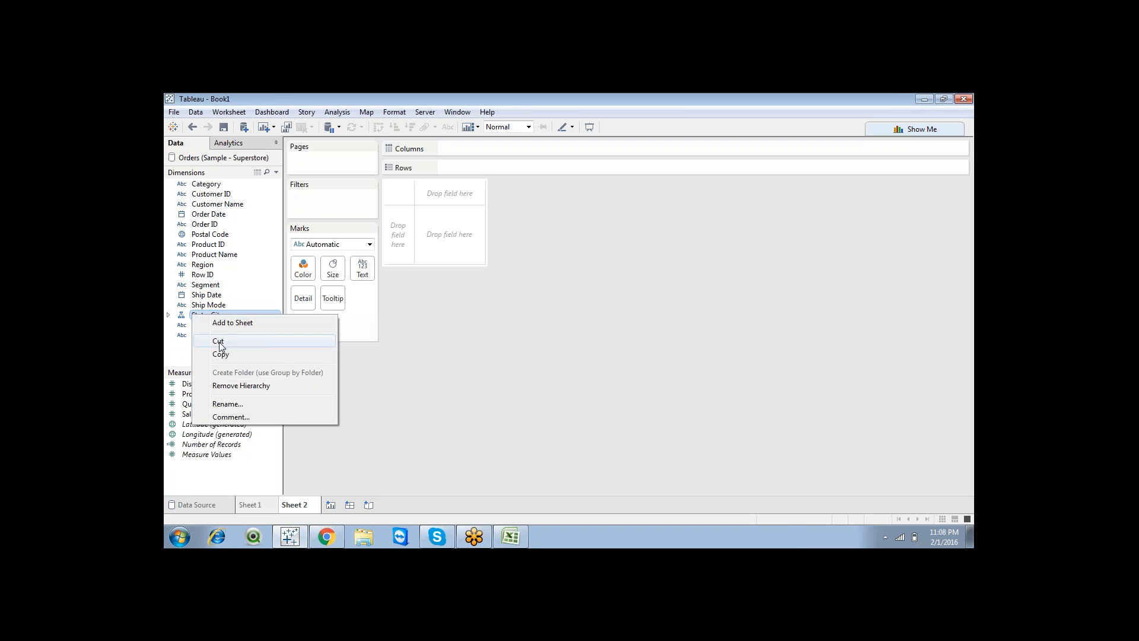
{"action": "left_click", "coordinate": [236, 386]}
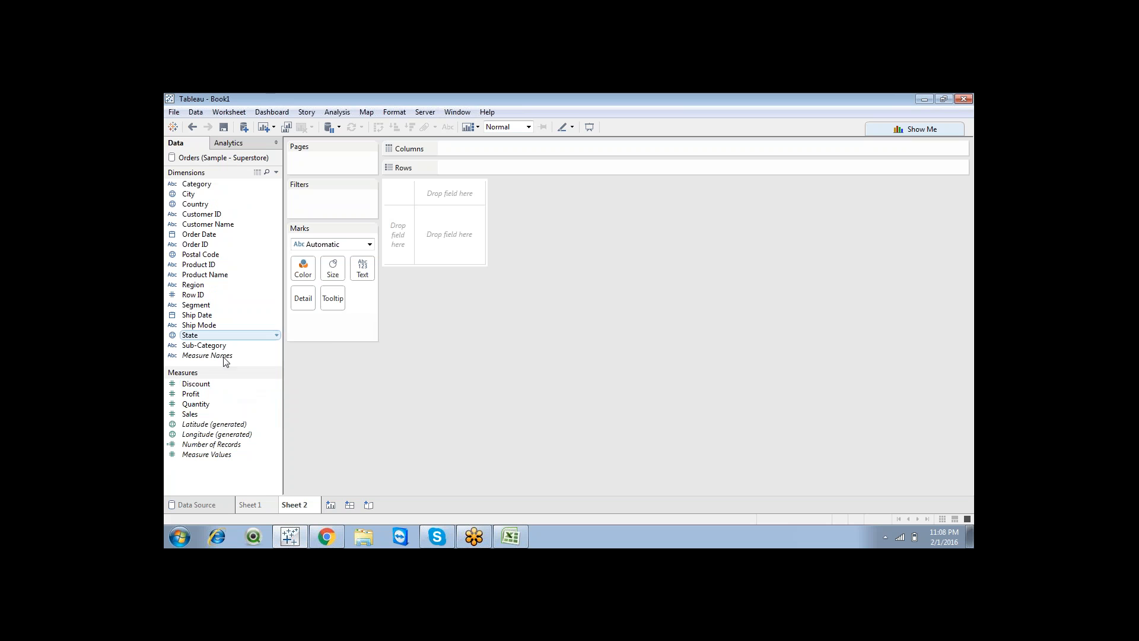
{"action": "left_click_drag", "start_coordinate": [224, 366], "coordinate": [226, 388]}
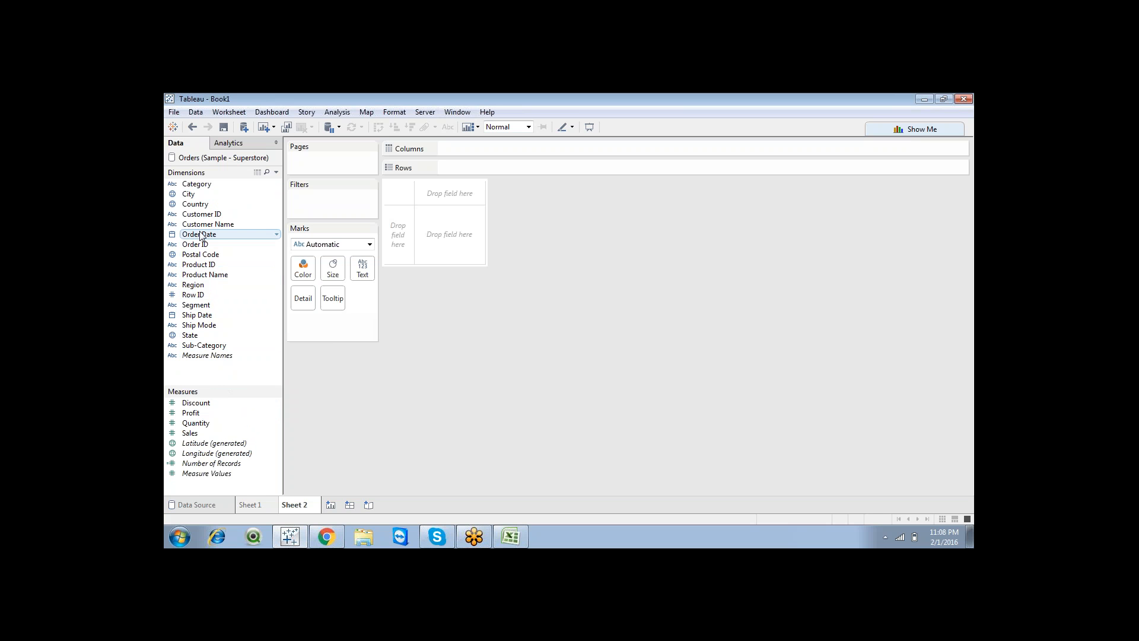
{"action": "left_click_drag", "start_coordinate": [201, 236], "coordinate": [493, 230]}
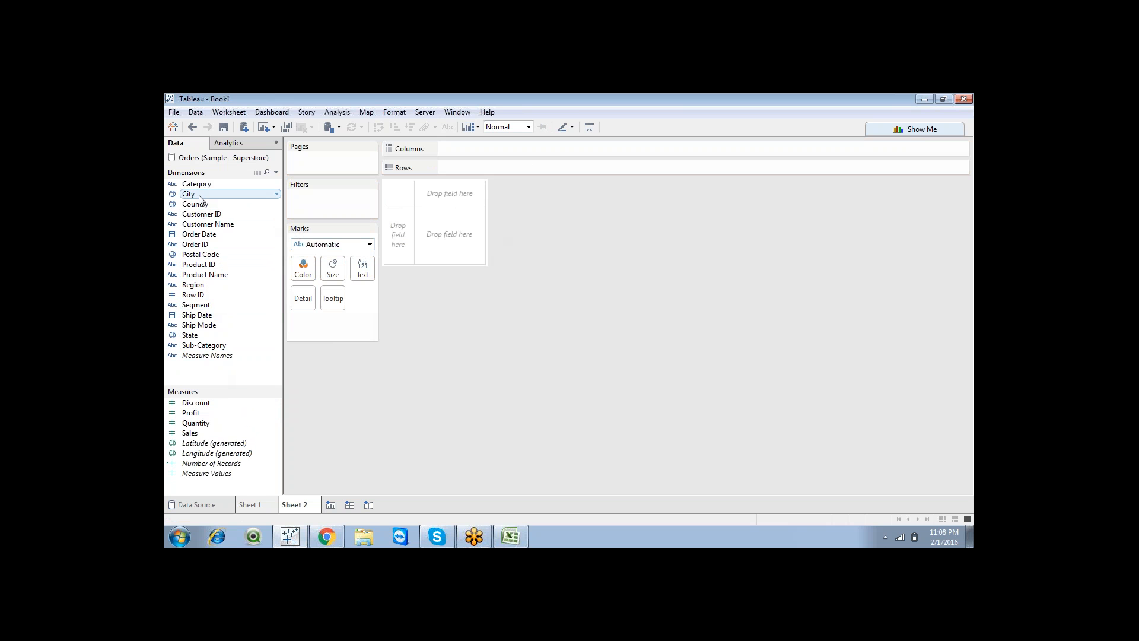
{"action": "left_click_drag", "start_coordinate": [194, 194], "coordinate": [199, 235]}
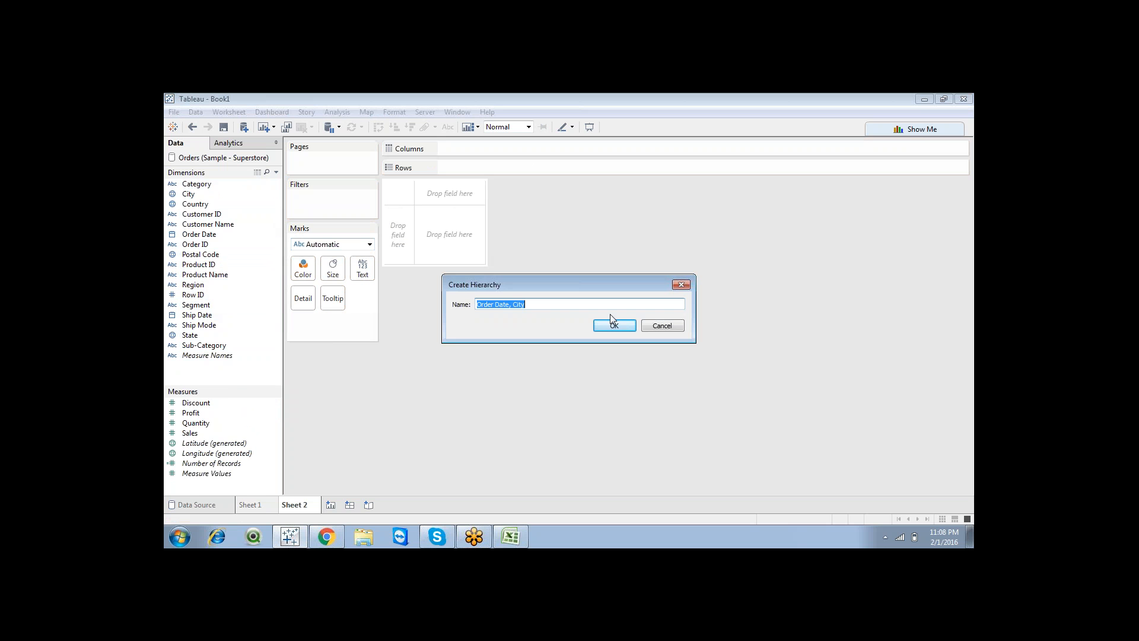
{"action": "left_click", "coordinate": [653, 326]}
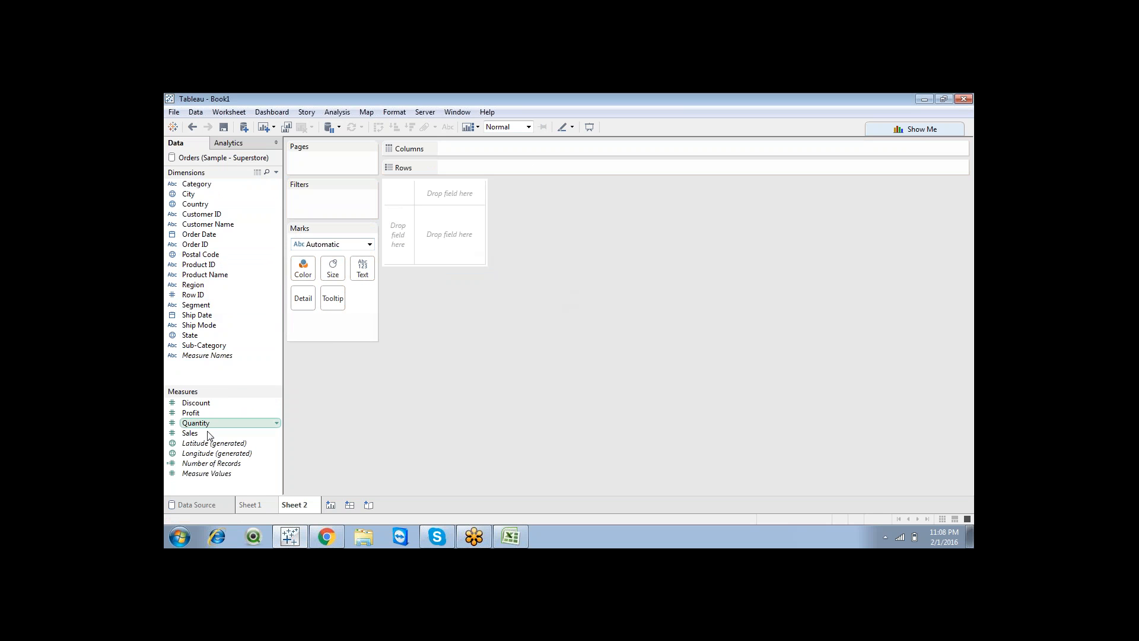
Create a calculated field named Year with the formula YEAR([Order Date])
{"action": "right_click", "coordinate": [226, 367]}
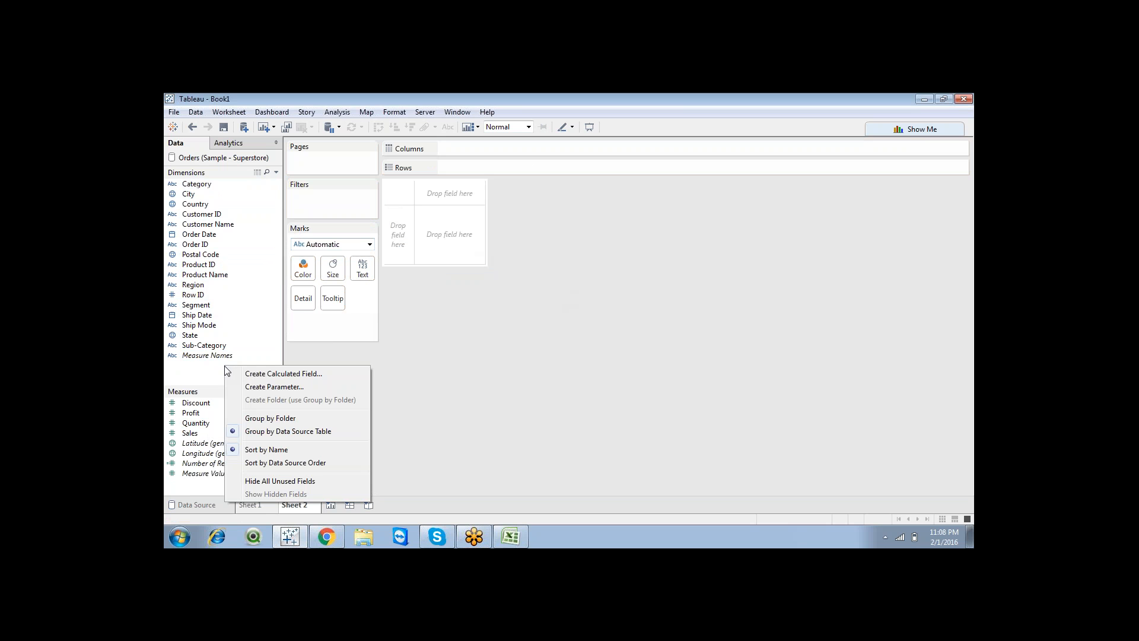
{"action": "left_click", "coordinate": [269, 374]}
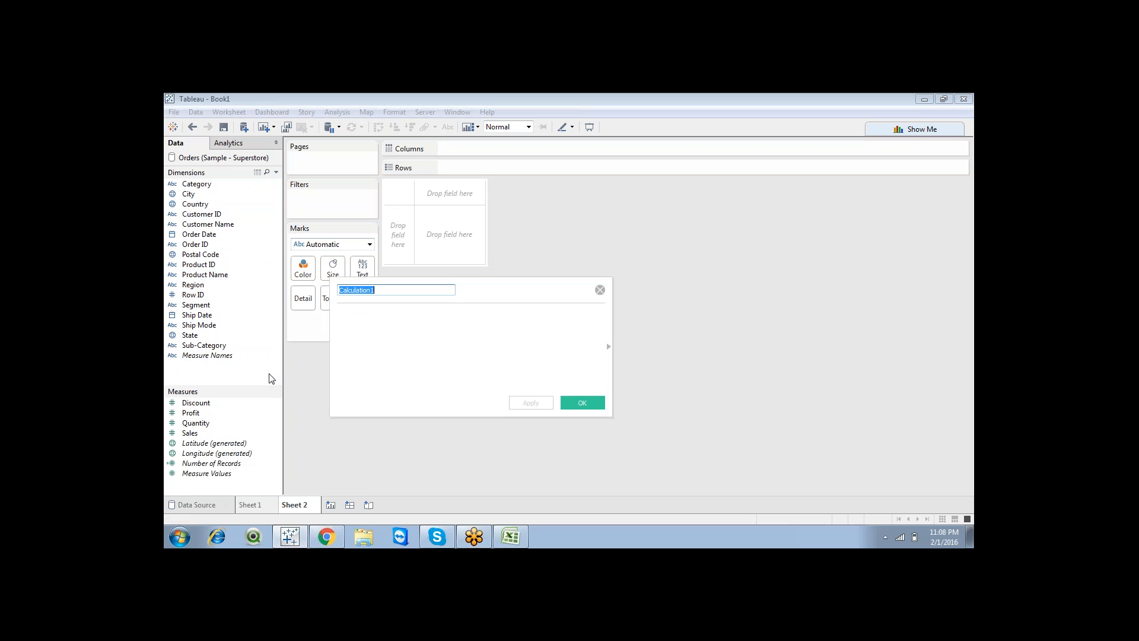
{"action": "type", "text": "Year"}
{"action": "left_click", "coordinate": [403, 331]}
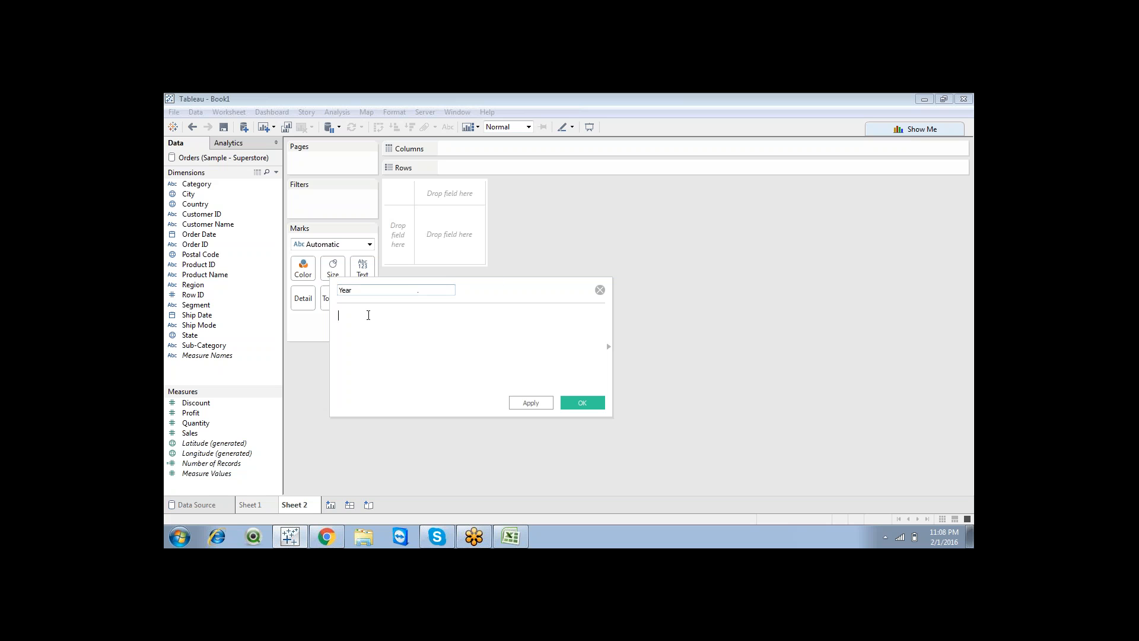
{"action": "type", "text": "ye"}
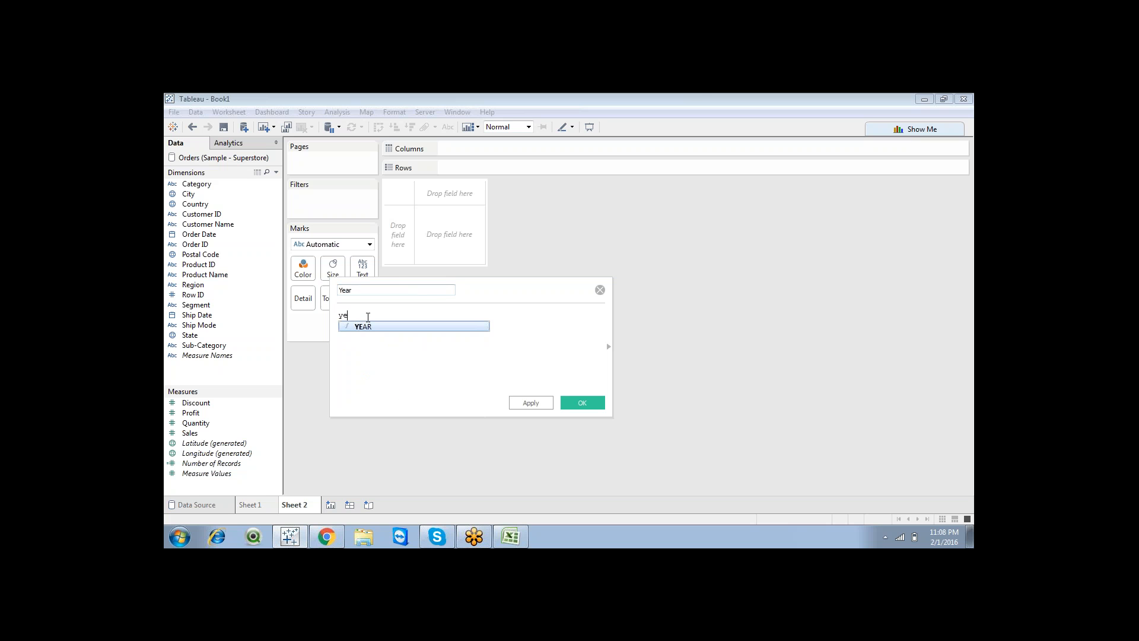
{"action": "key", "text": "Return"}
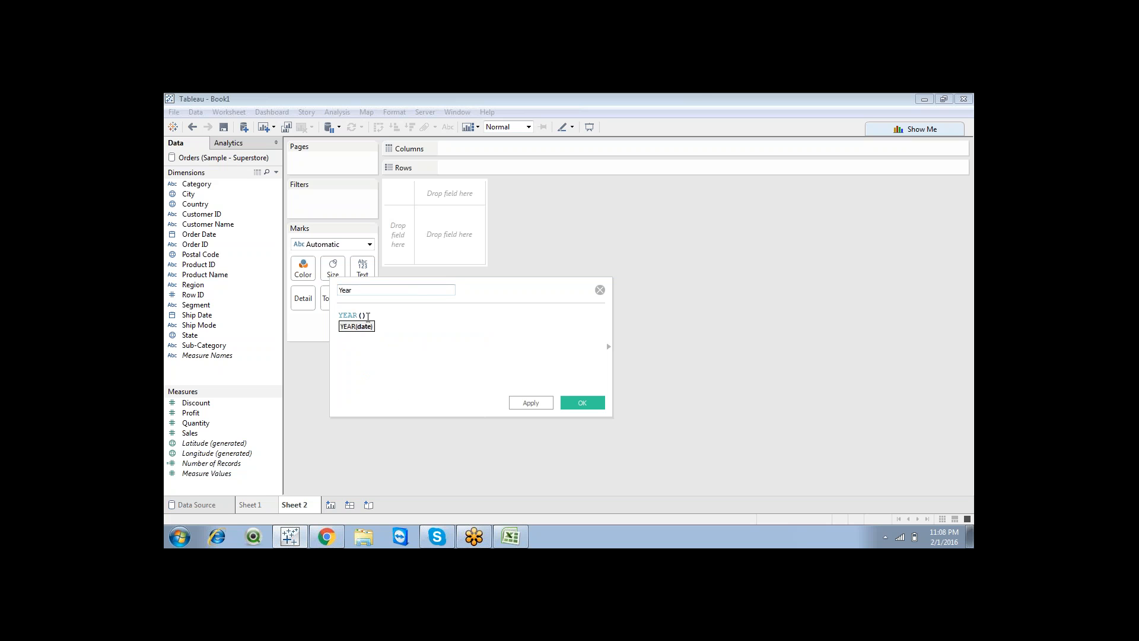
{"action": "type", "text": "or"}
{"action": "key", "text": "Down"}
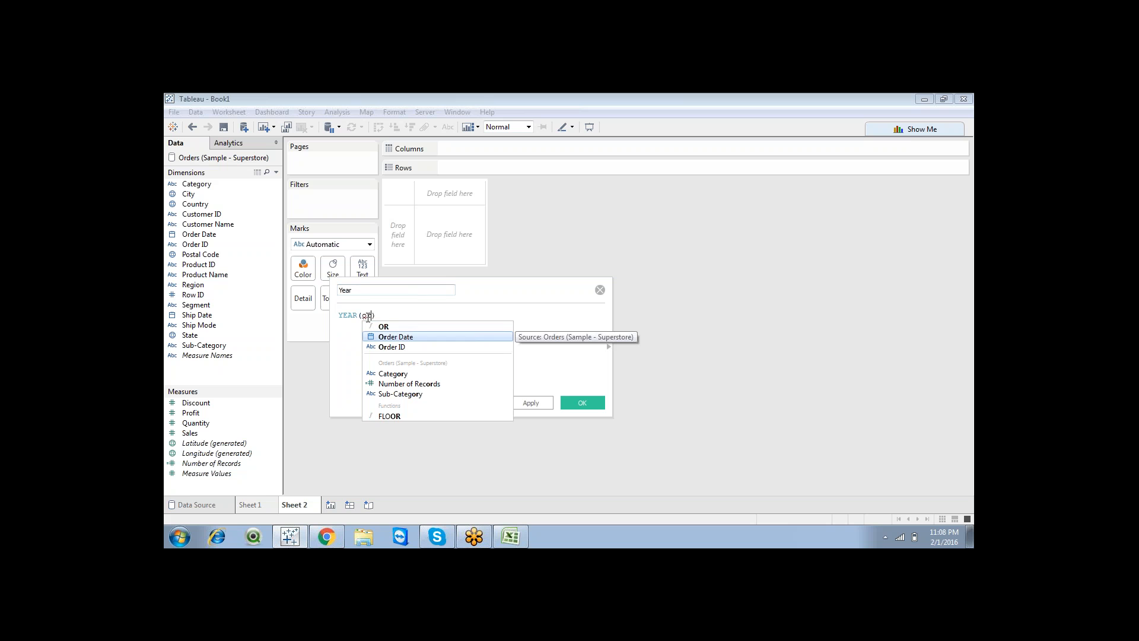
{"action": "key", "text": "Return"}
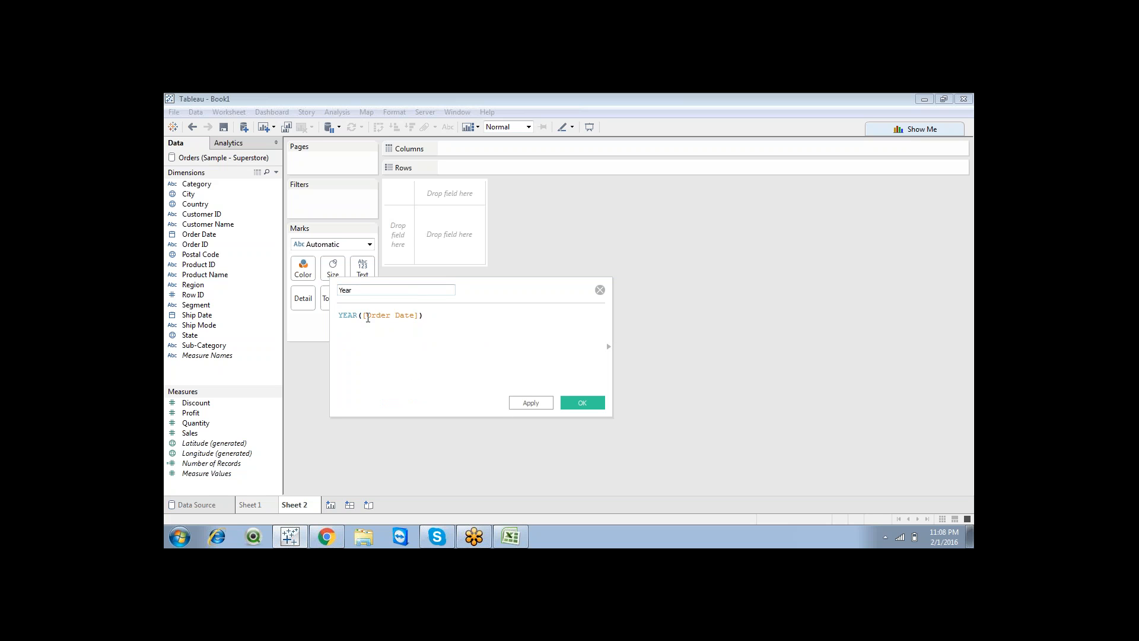
{"action": "left_click", "coordinate": [579, 401]}
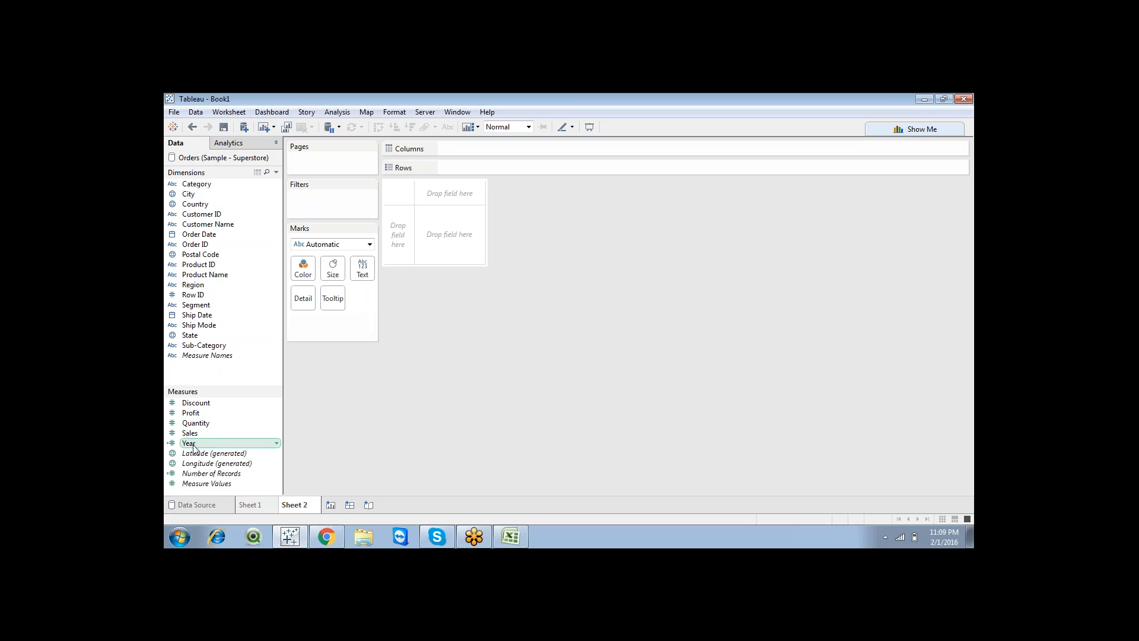
Turn the Year measure into a dimension, place it on Rows and add Sales to the view
{"action": "left_click_drag", "start_coordinate": [193, 446], "coordinate": [187, 368]}
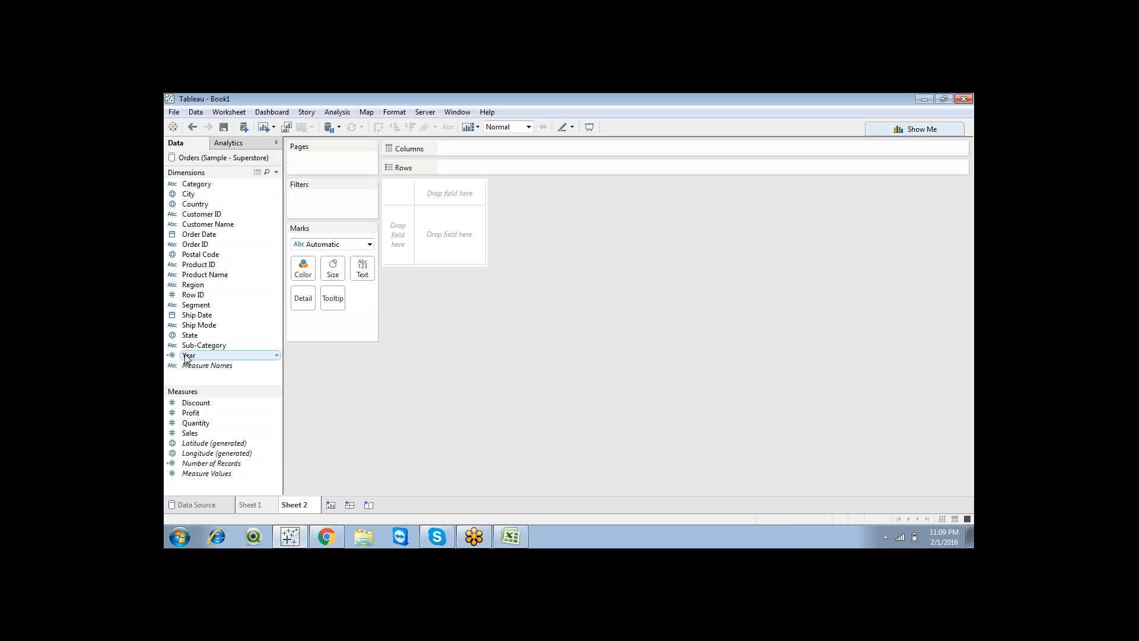
{"action": "left_click_drag", "start_coordinate": [186, 357], "coordinate": [445, 168]}
{"action": "double_click", "coordinate": [230, 430]}
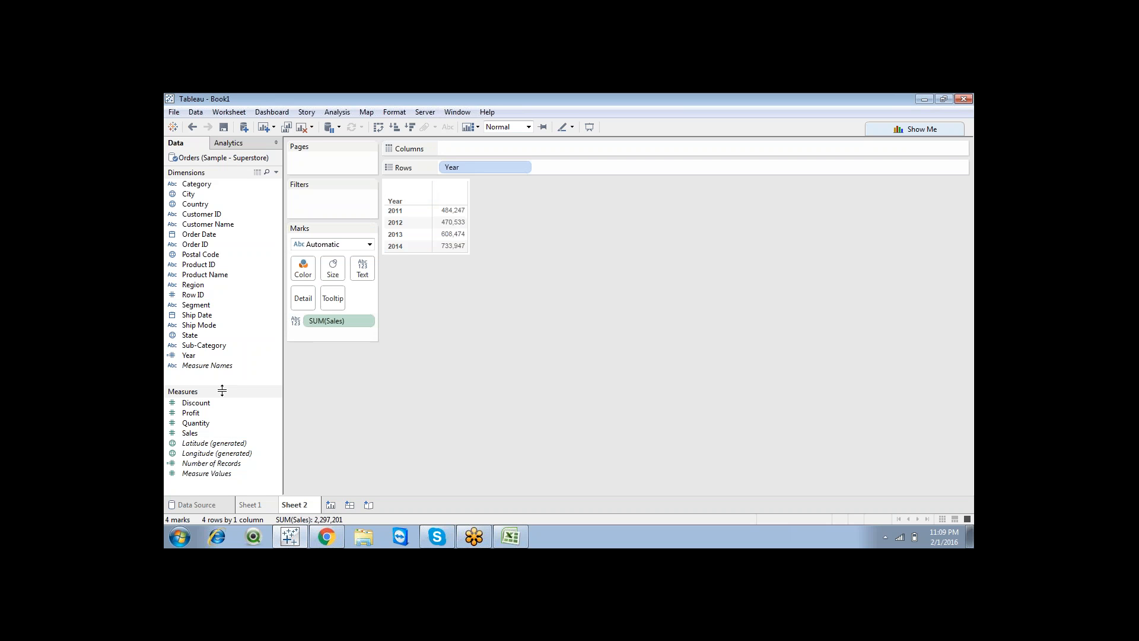
Enlarge the Dimensions area and create a calculated field named Month with the formula MONTH([Order Date])
{"action": "left_click_drag", "start_coordinate": [221, 386], "coordinate": [201, 417]}
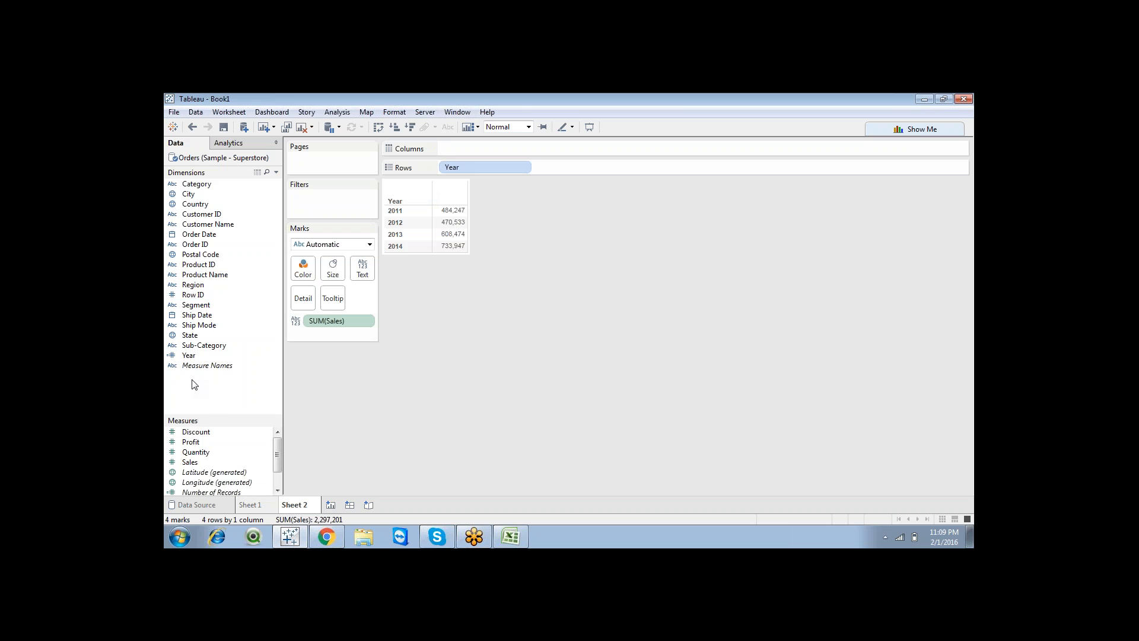
{"action": "right_click", "coordinate": [192, 380]}
{"action": "left_click", "coordinate": [249, 388]}
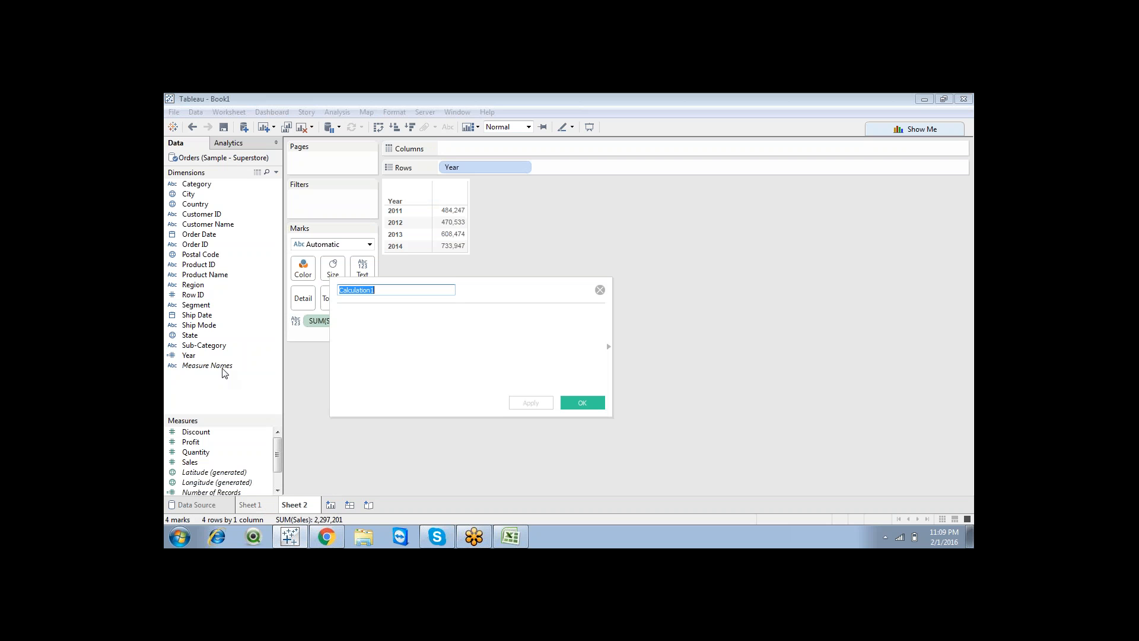
{"action": "type", "text": "Month"}
{"action": "left_click", "coordinate": [403, 331]}
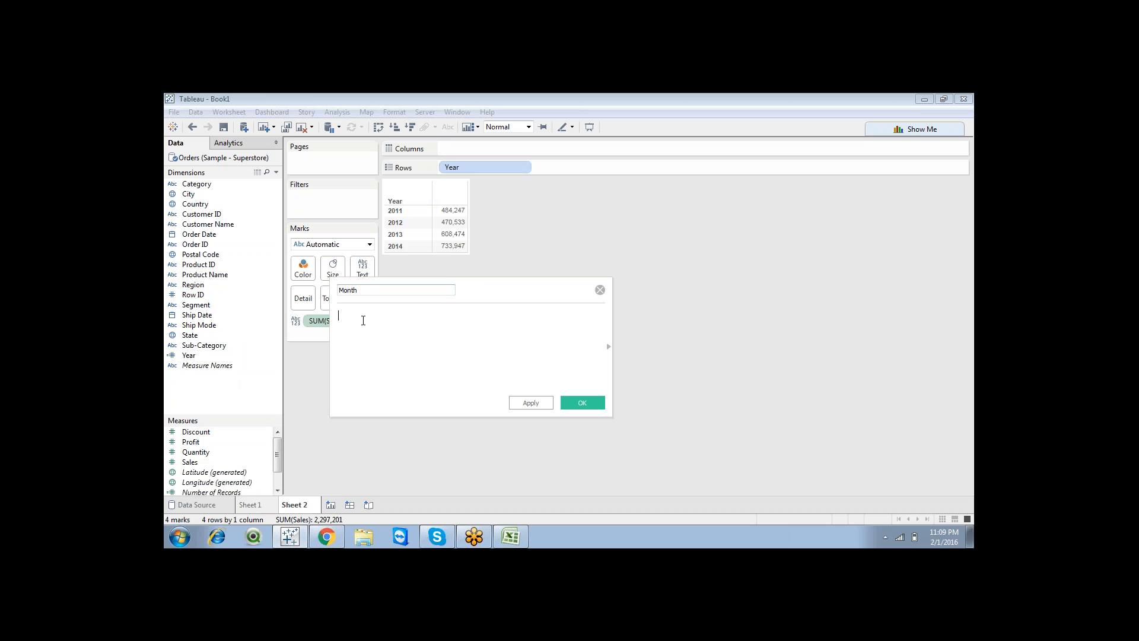
{"action": "type", "text": "mo"}
{"action": "key", "text": "Return"}
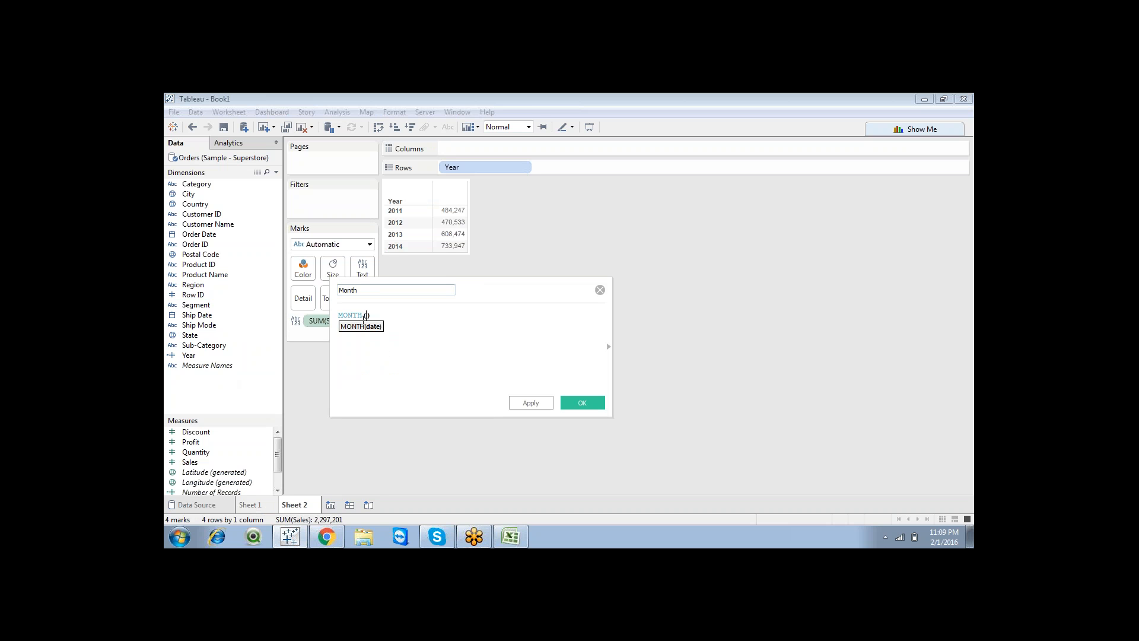
{"action": "type", "text": "order"}
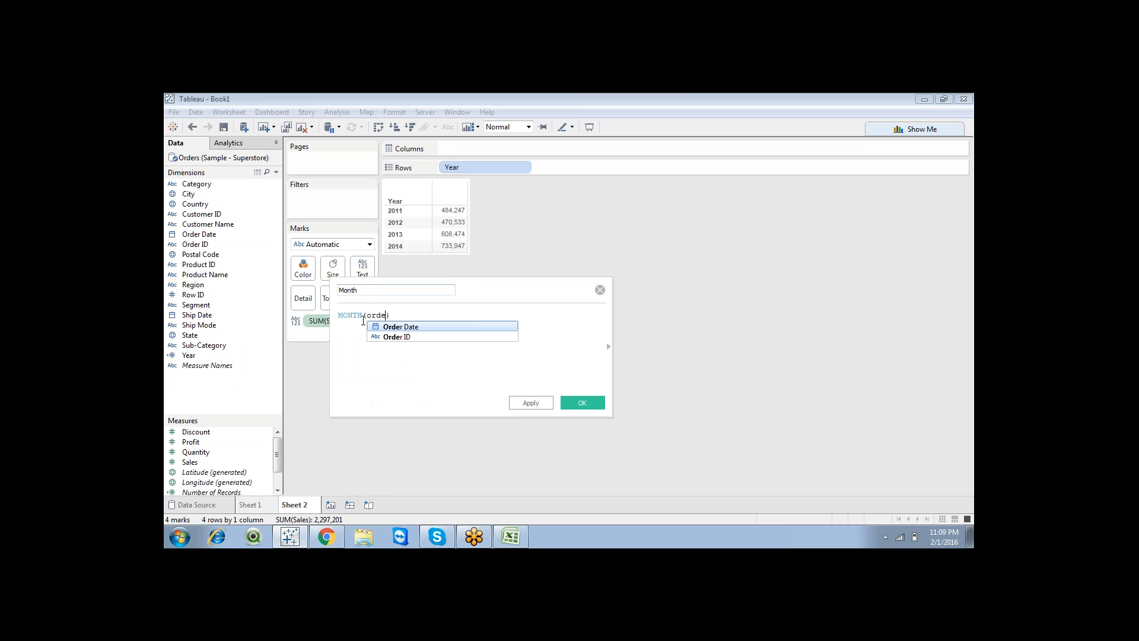
{"action": "key", "text": "Return"}
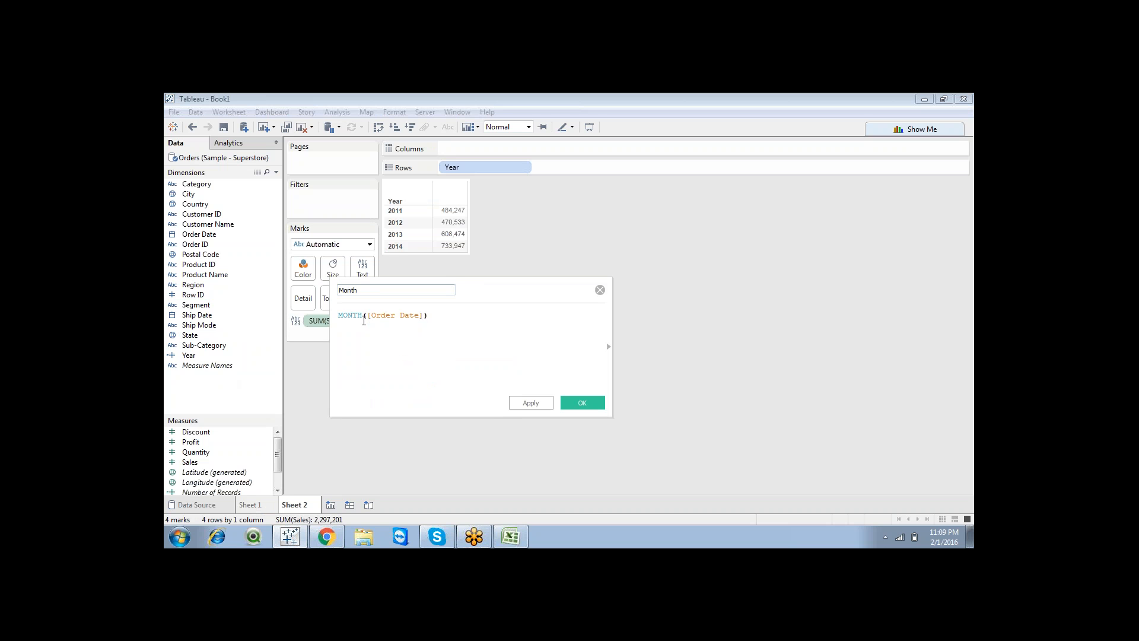
{"action": "left_click", "coordinate": [571, 405]}
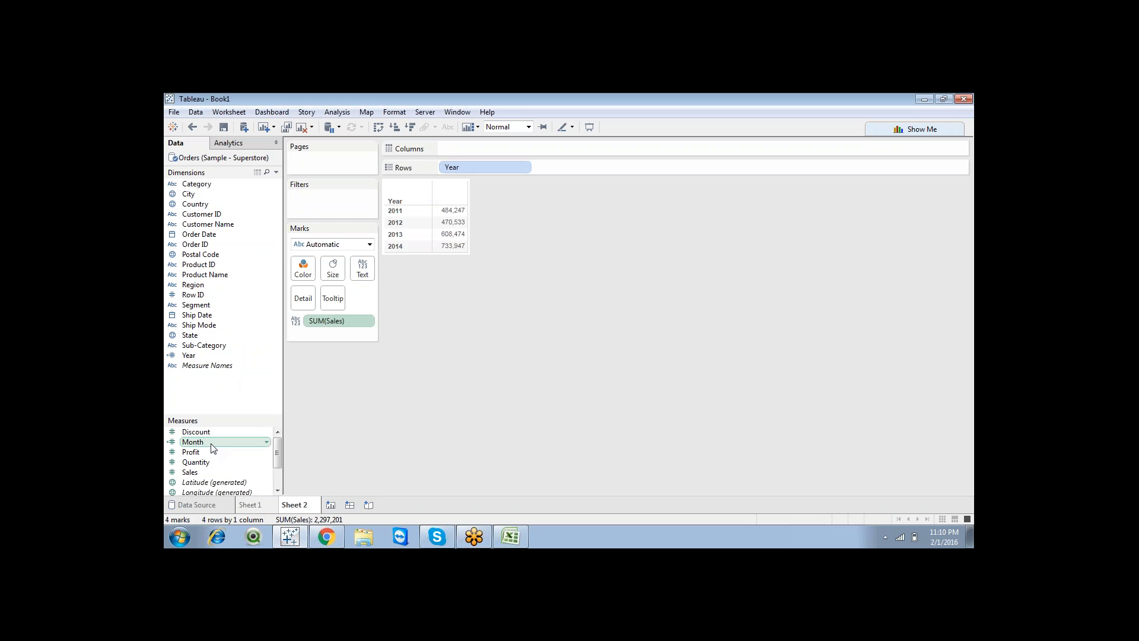
Turn the Month measure into a dimension and place it after Year on Rows to break down sales by month
{"action": "left_click_drag", "start_coordinate": [212, 446], "coordinate": [205, 392]}
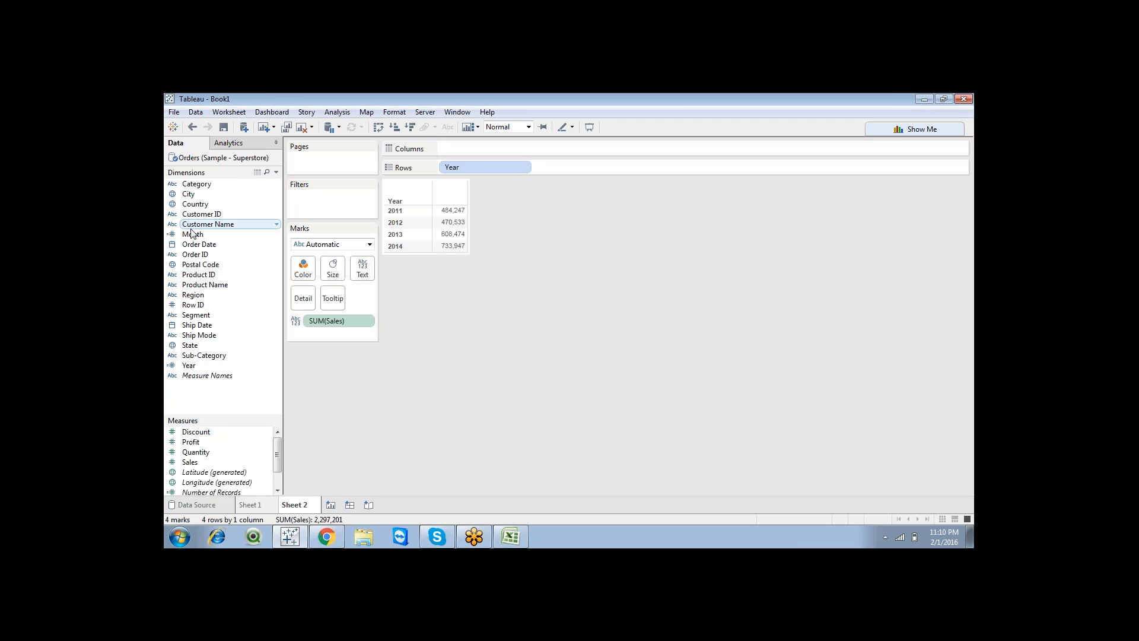
{"action": "left_click_drag", "start_coordinate": [191, 237], "coordinate": [554, 172]}
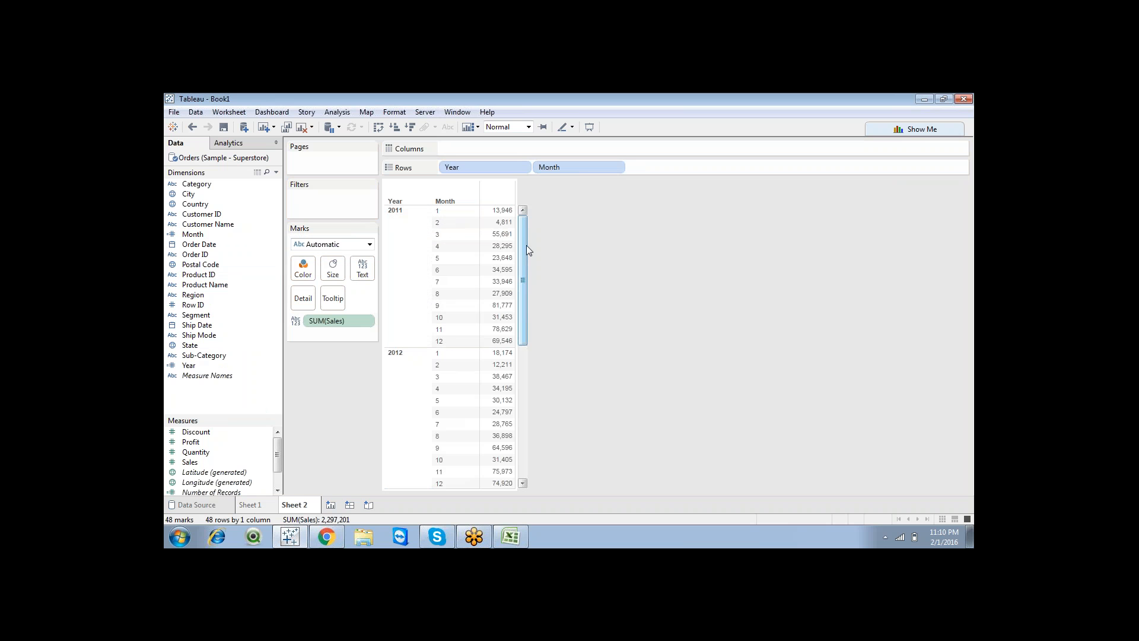
{"action": "mouse_move", "coordinate": [524, 243]}
{"action": "left_mouse_down"}
{"action": "mouse_move", "coordinate": [525, 307]}
{"action": "mouse_move", "coordinate": [523, 239]}
{"action": "left_mouse_up"}
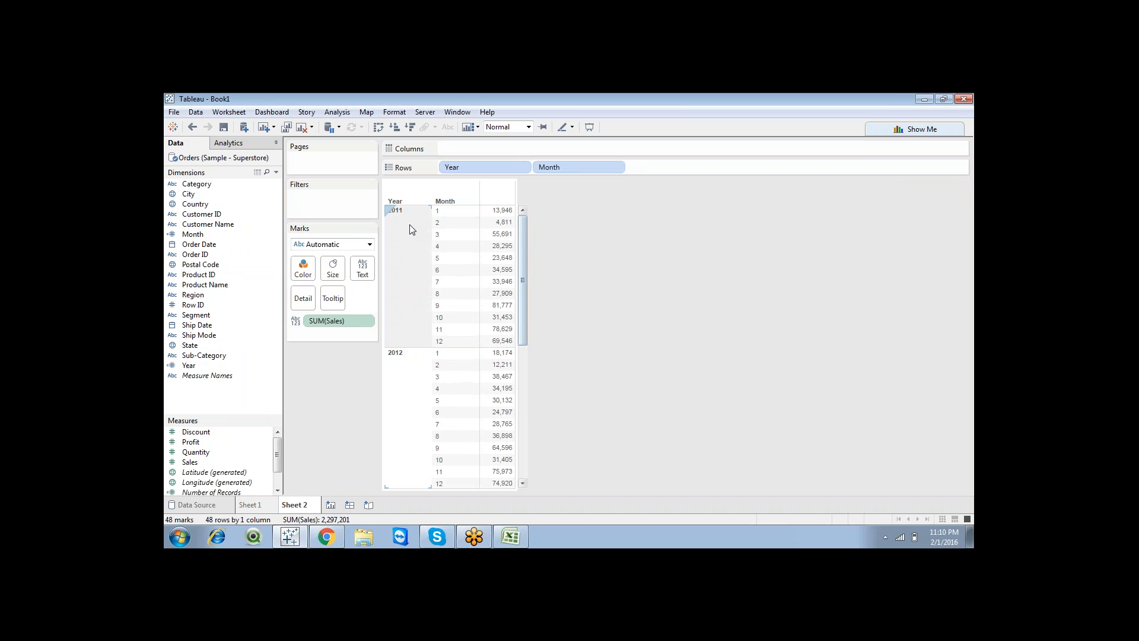
{"action": "mouse_move", "coordinate": [500, 259]}
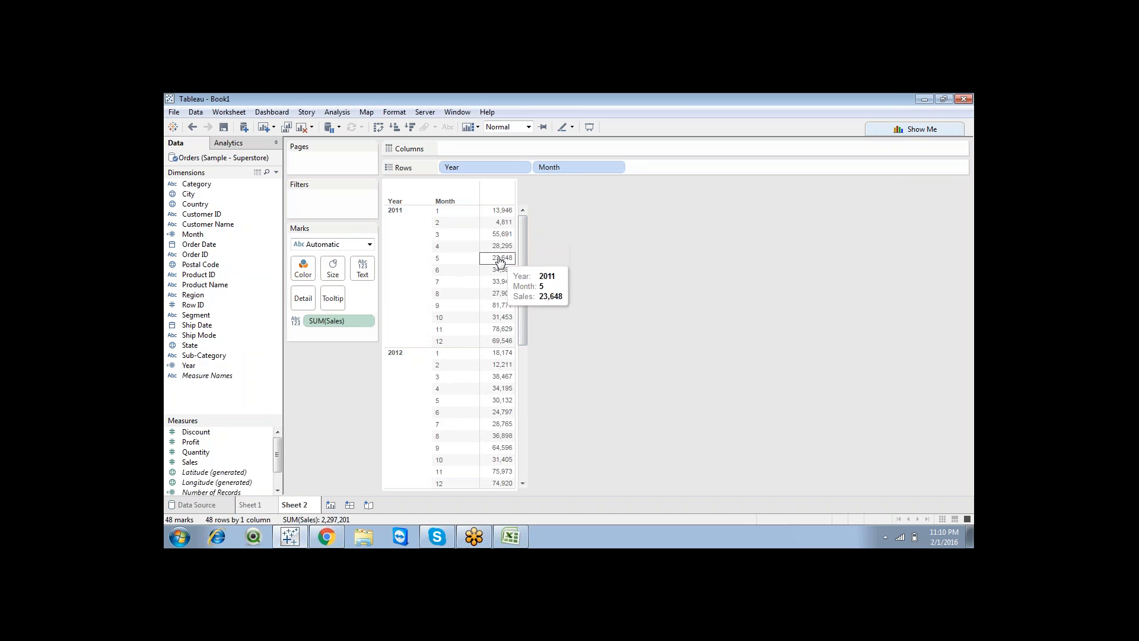
{"action": "left_click_drag", "start_coordinate": [523, 249], "coordinate": [532, 193]}
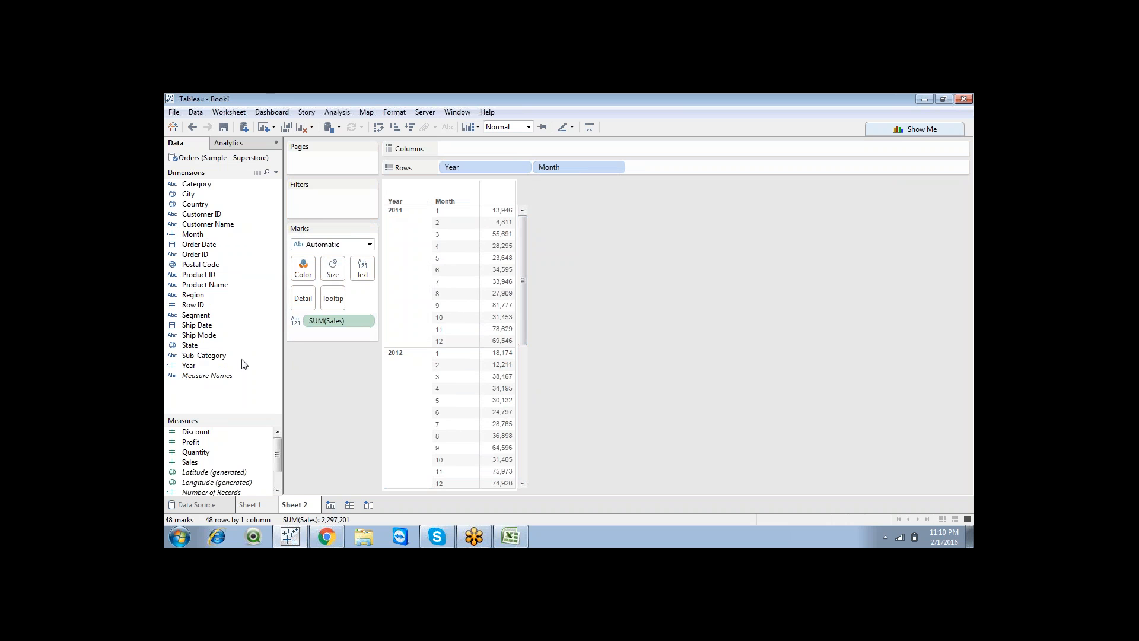
Open the Year calculated field to review its formula, and close it without changes
{"action": "right_click", "coordinate": [201, 368]}
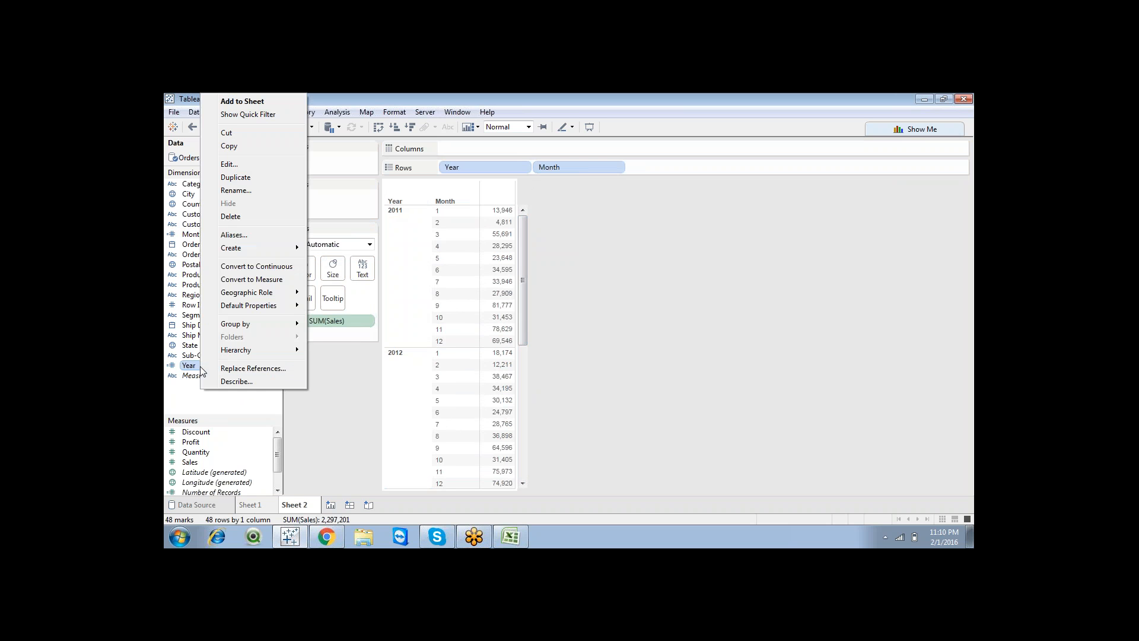
{"action": "left_click", "coordinate": [230, 164]}
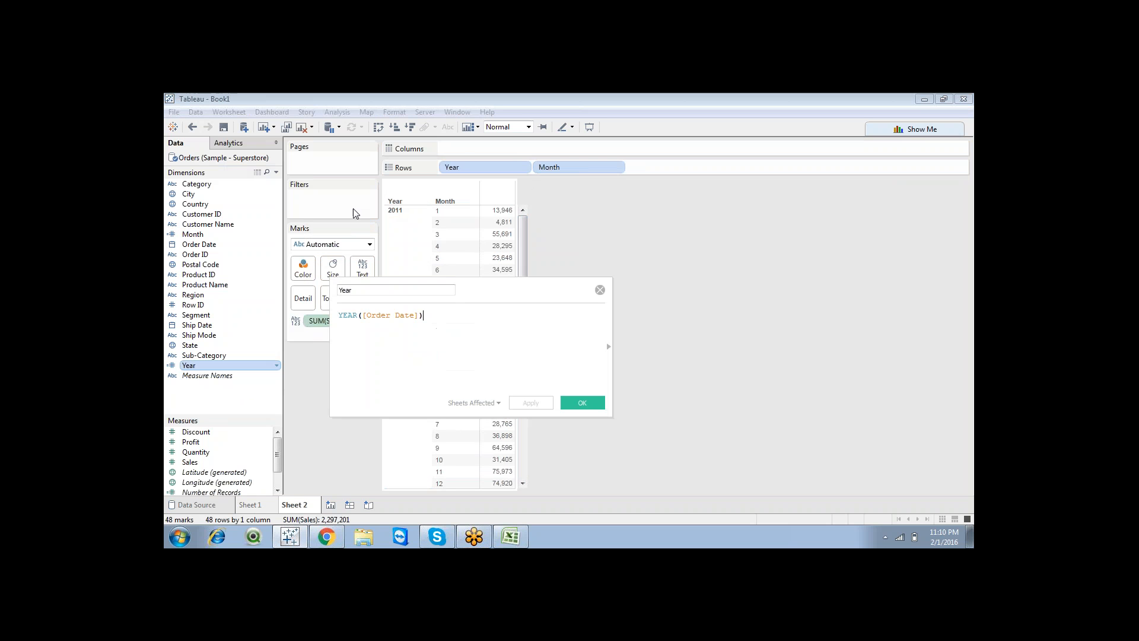
{"action": "left_click_drag", "start_coordinate": [429, 315], "coordinate": [340, 313]}
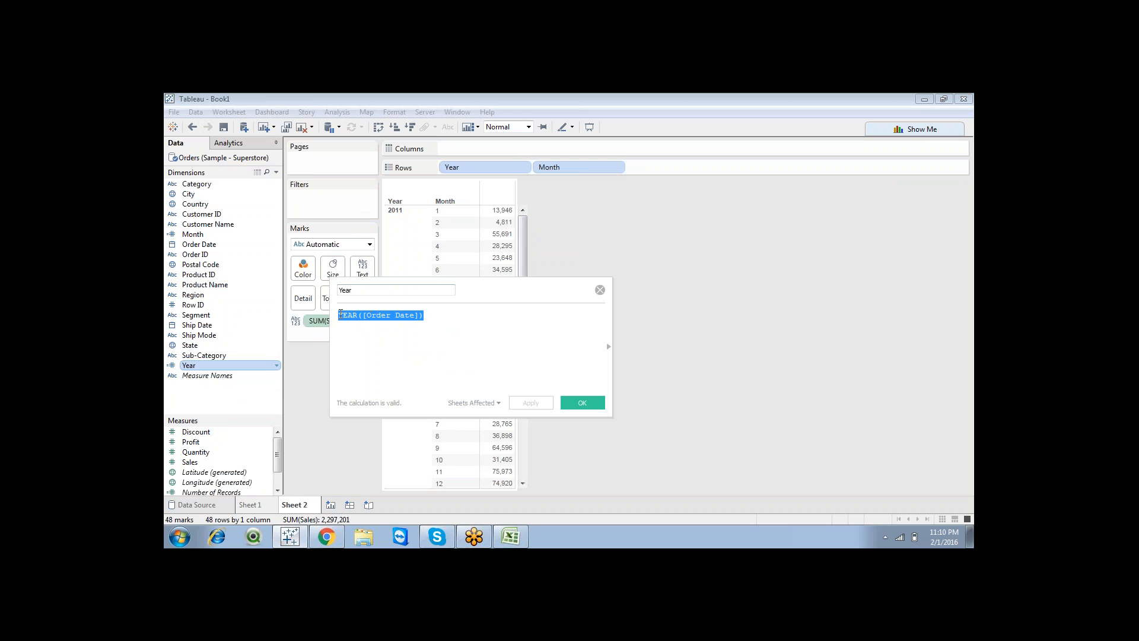
{"action": "left_click", "coordinate": [421, 315]}
{"action": "left_click_drag", "start_coordinate": [421, 316], "coordinate": [340, 313]}
{"action": "left_click", "coordinate": [600, 289]}
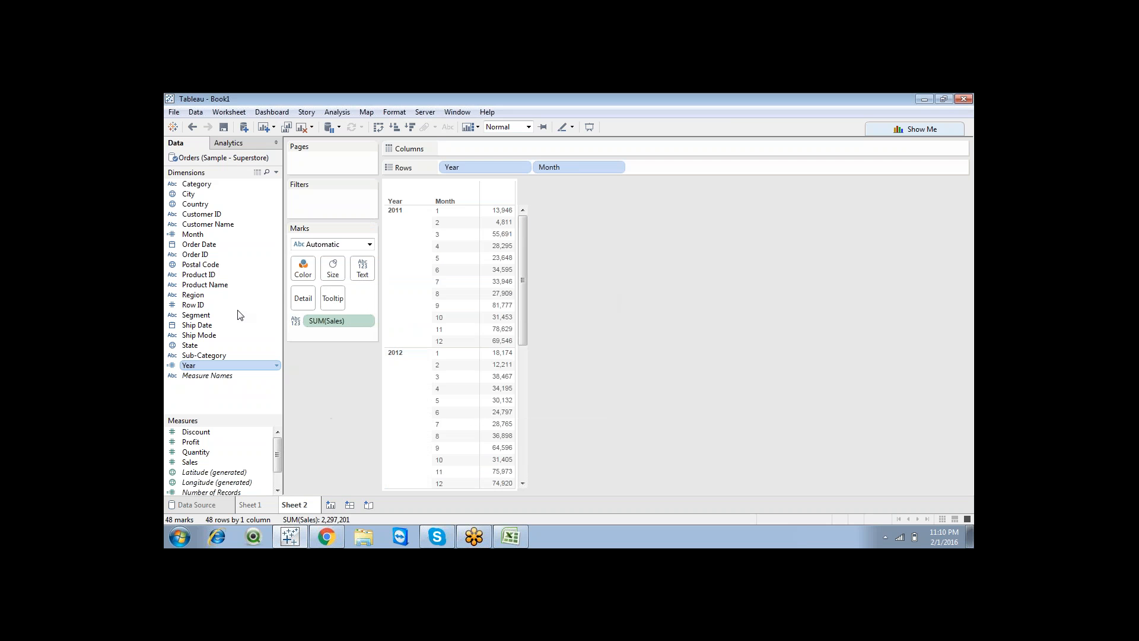
Open the Month calculated field to review its formula, and close it without changes
{"action": "right_click", "coordinate": [191, 234]}
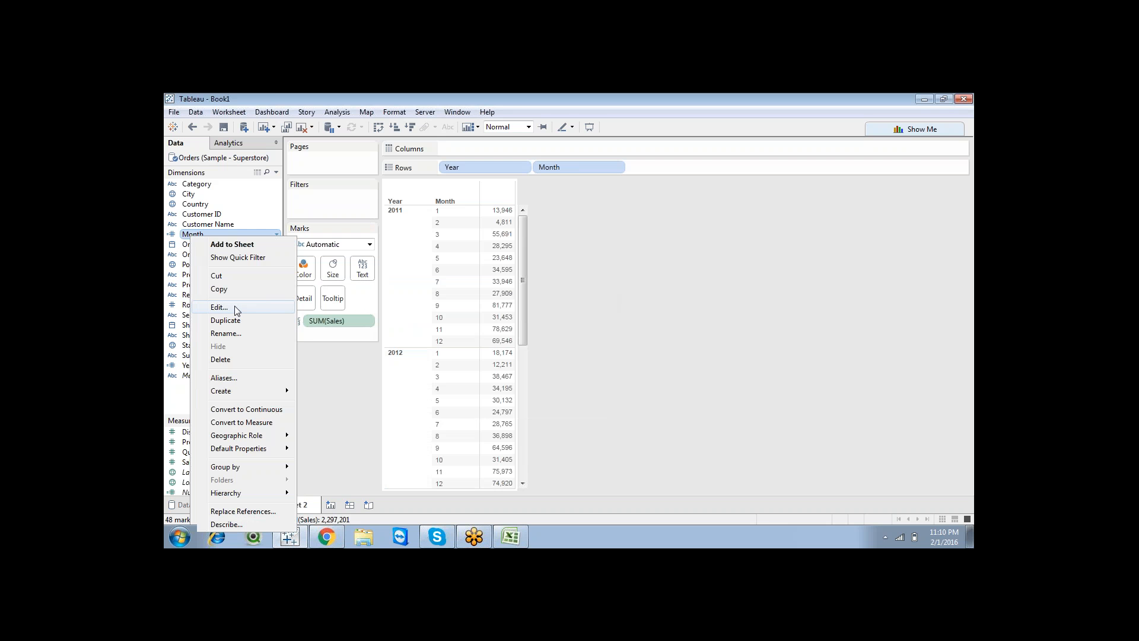
{"action": "left_click", "coordinate": [235, 309]}
{"action": "left_click_drag", "start_coordinate": [424, 315], "coordinate": [338, 315]}
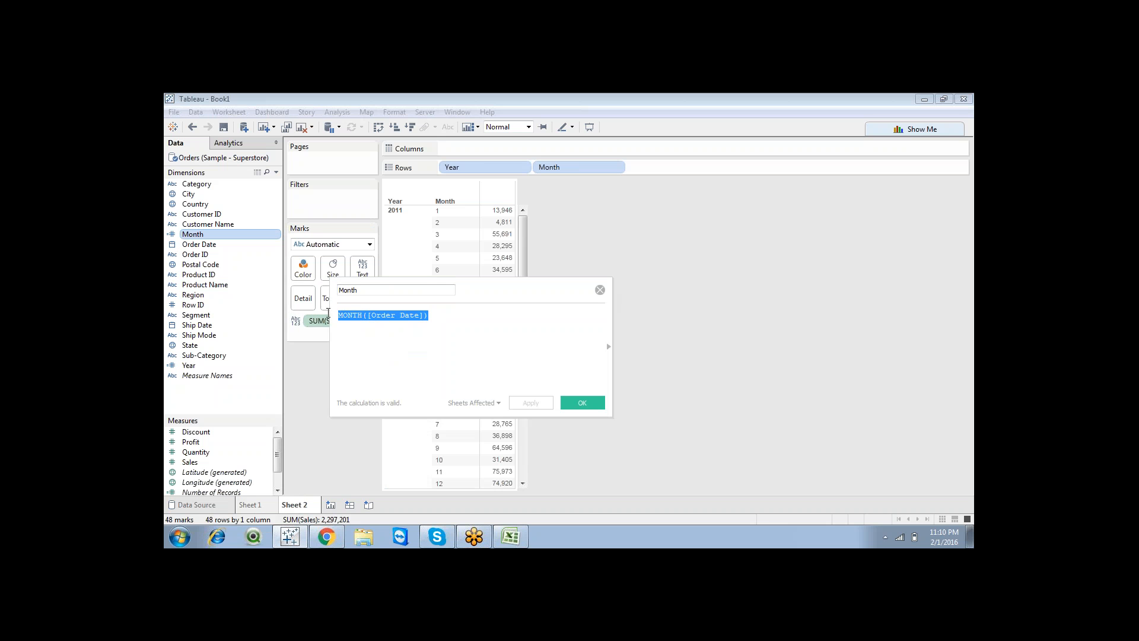
{"action": "left_click", "coordinate": [601, 290]}
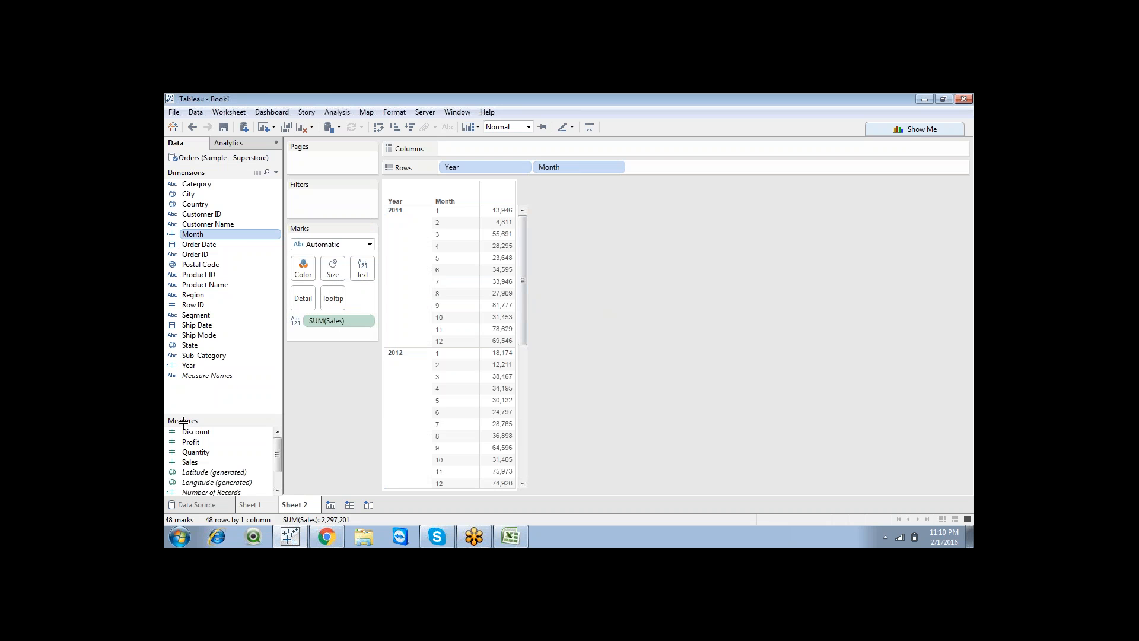
{"action": "left_click_drag", "start_coordinate": [185, 415], "coordinate": [186, 442]}
{"action": "right_click", "coordinate": [190, 397]}
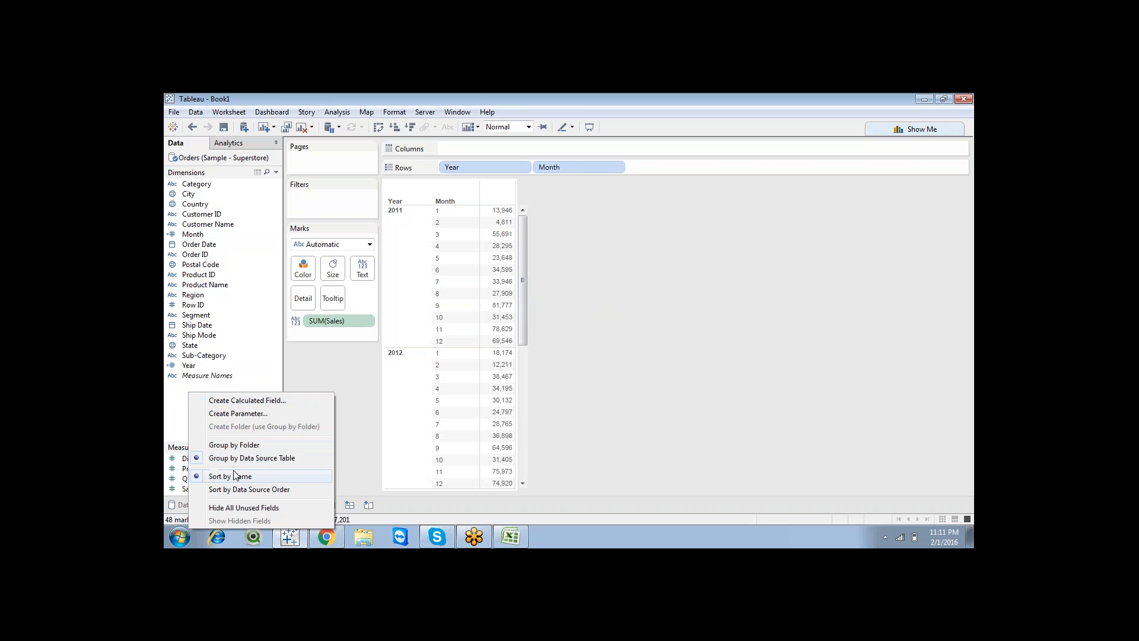
{"action": "left_click", "coordinate": [217, 401]}
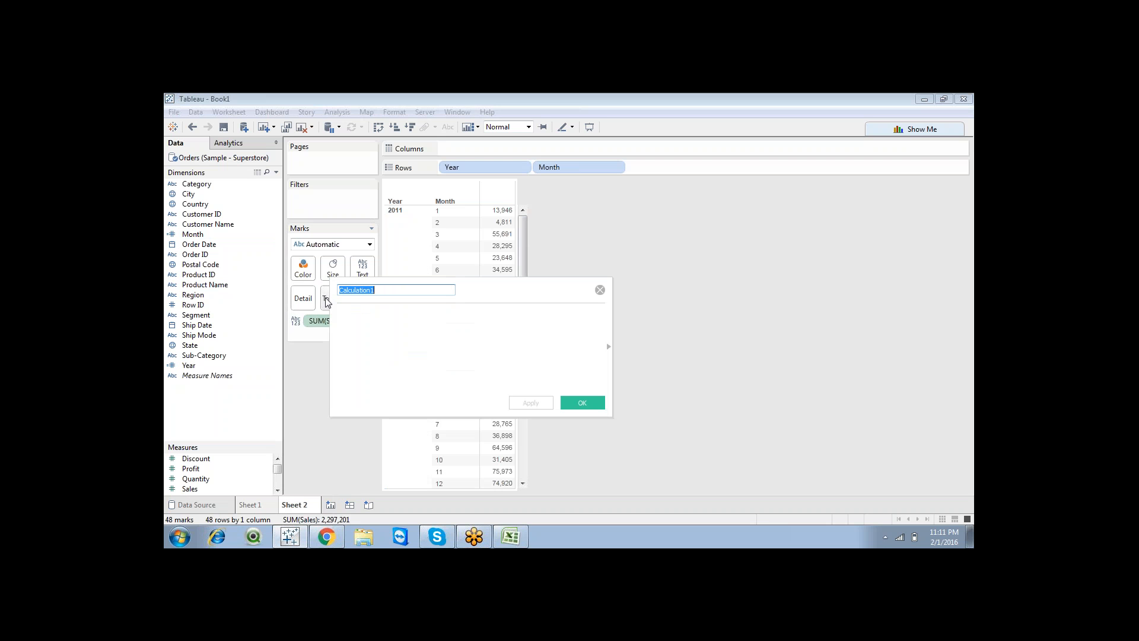
{"action": "type", "text": "Quarter"}
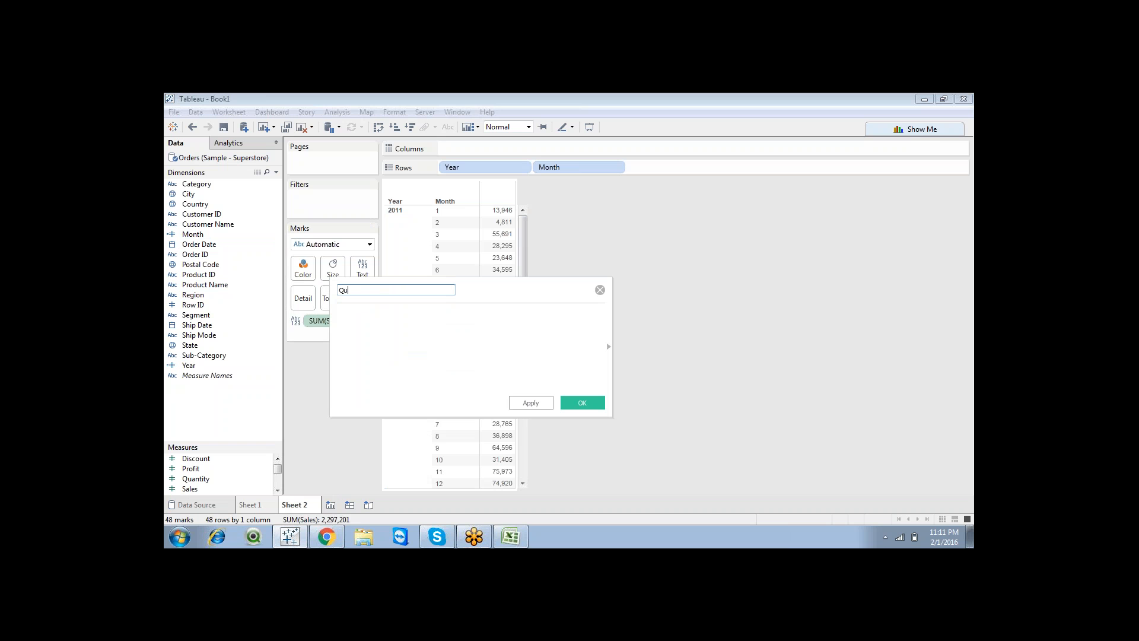
{"action": "left_click", "coordinate": [365, 331]}
{"action": "type", "text": "Quar"}
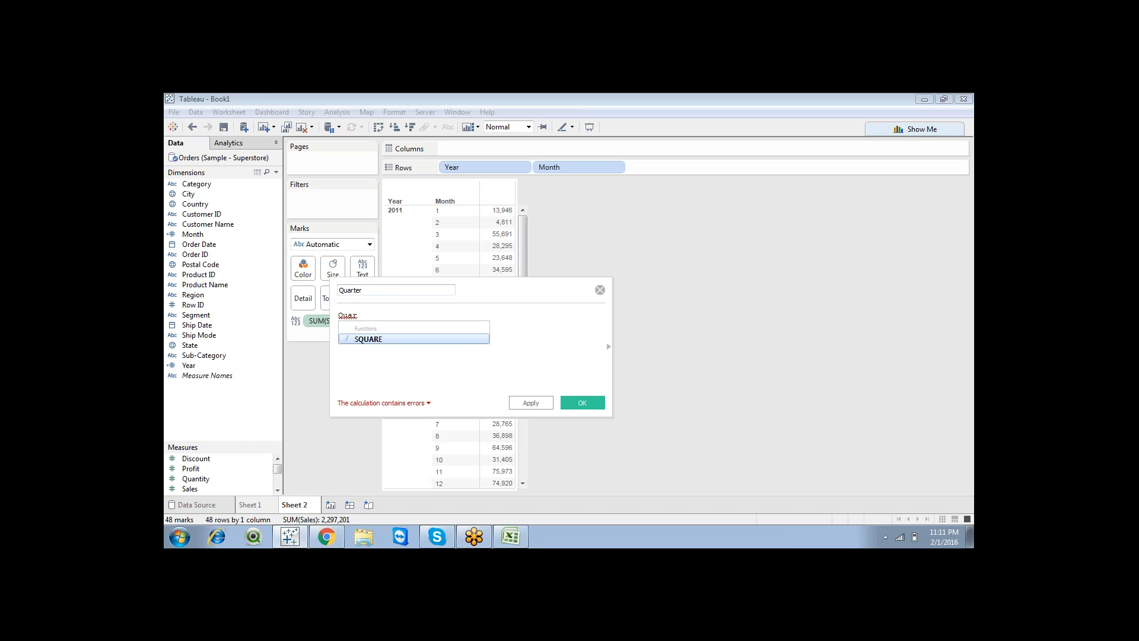
{"action": "left_click", "coordinate": [358, 313]}
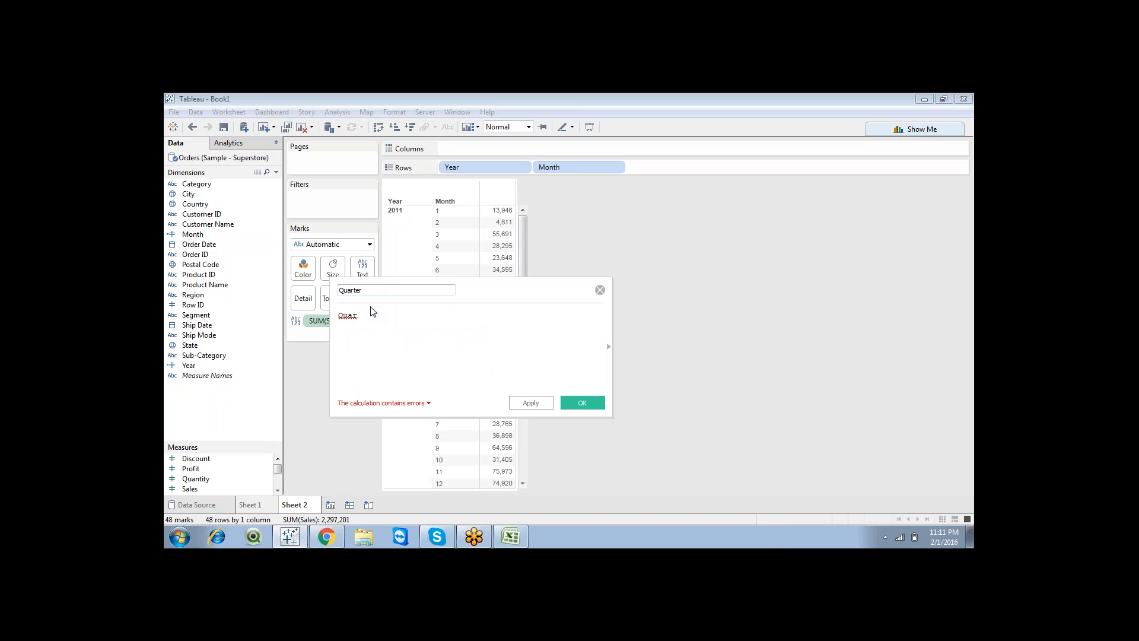
{"action": "key", "text": "BackSpace"}
{"action": "key", "text": "BackSpace"}
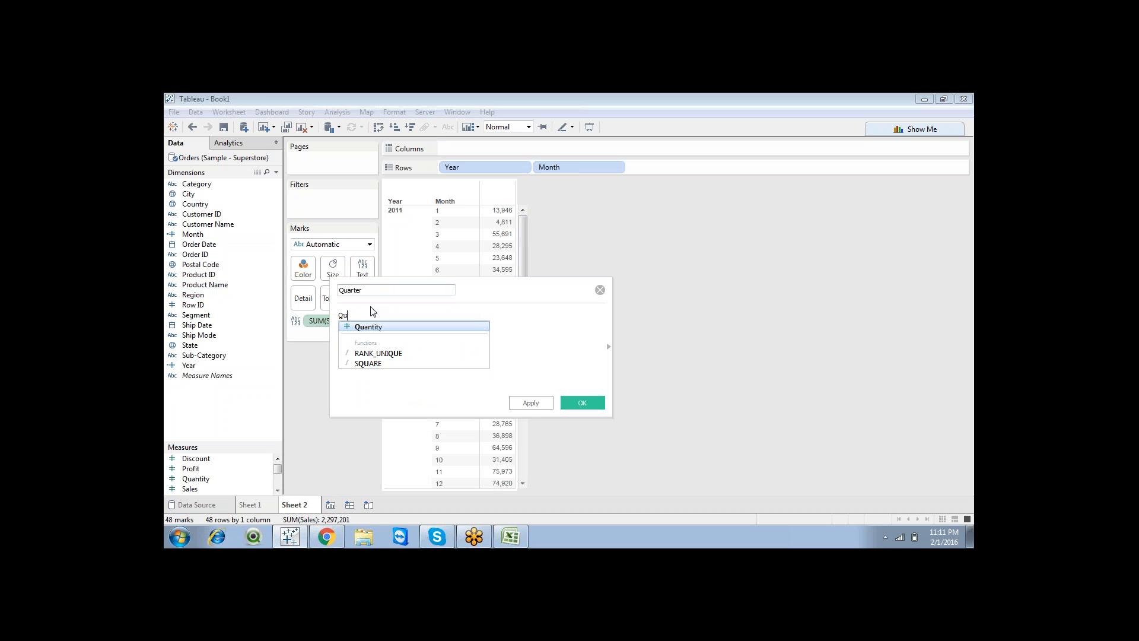
{"action": "key", "text": "BackSpace"}
{"action": "key", "text": "BackSpace"}
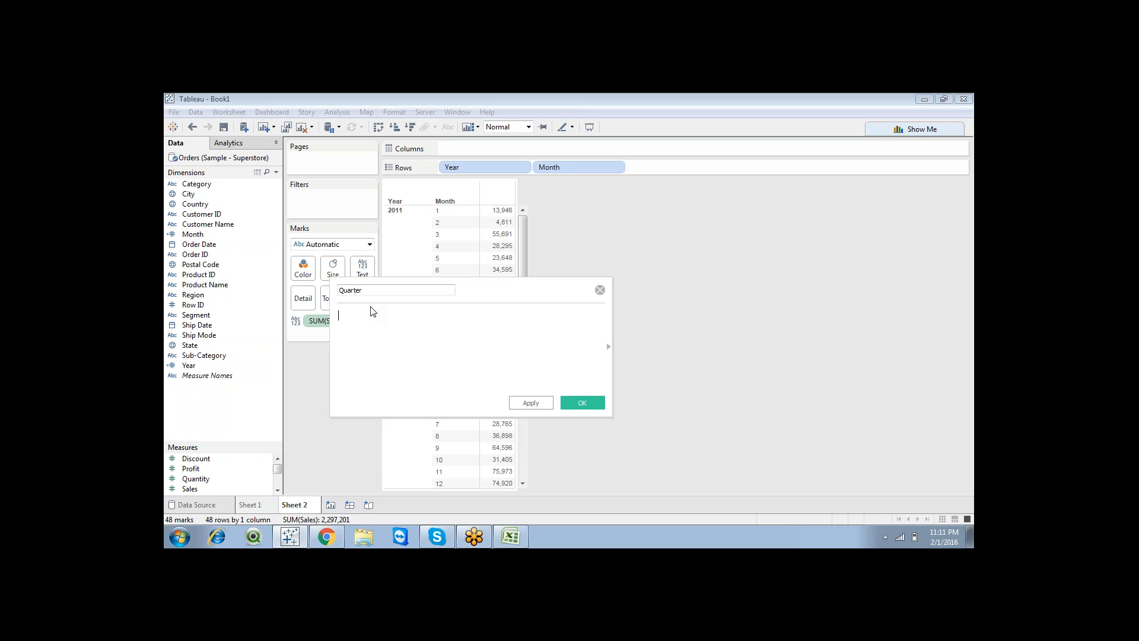
{"action": "left_click", "coordinate": [600, 289]}
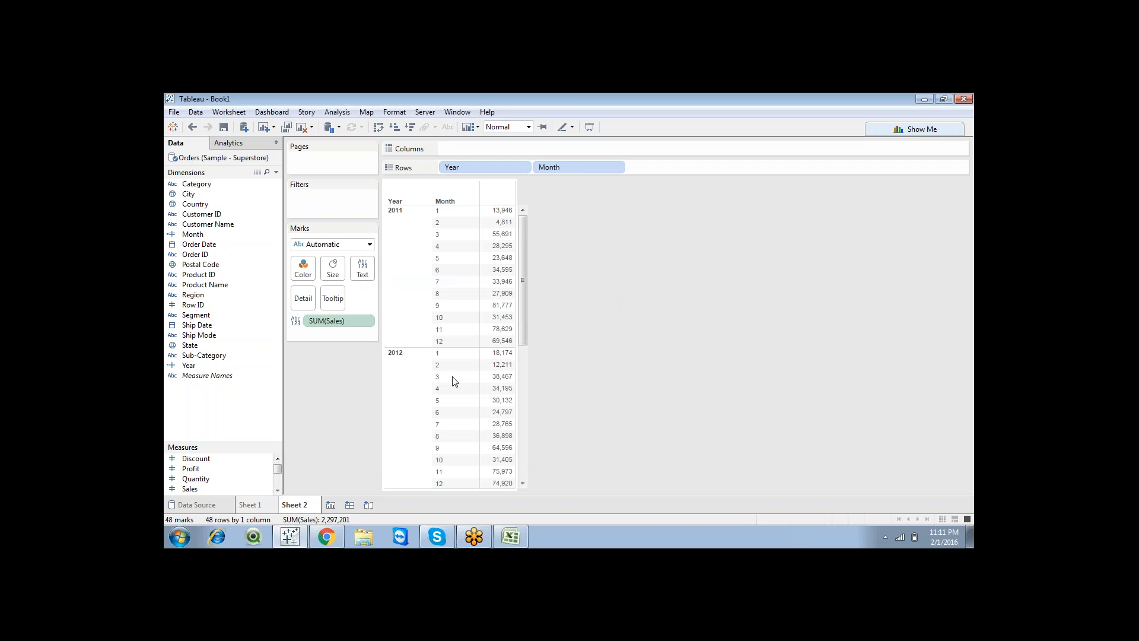
{"action": "left_click_drag", "start_coordinate": [205, 442], "coordinate": [202, 422]}
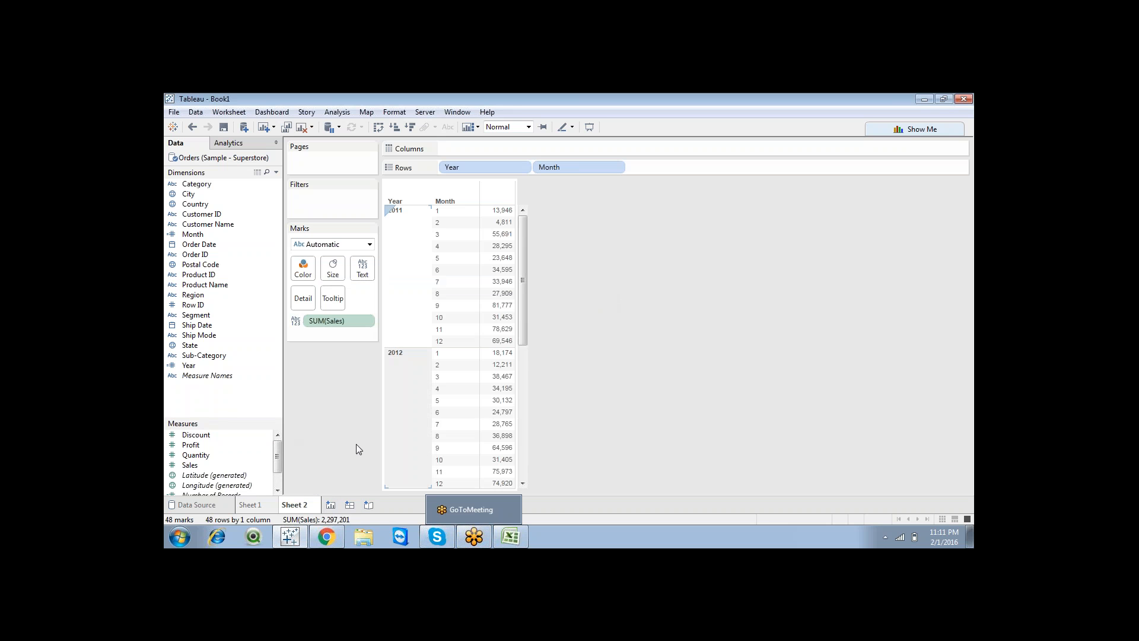
Switch to the Tableau Course Content Final workbook in Excel and enter "Q1--1,2,3" in F12, "Q2--4,5,6" in G12 and "...." in H12
{"action": "left_click", "coordinate": [514, 537]}
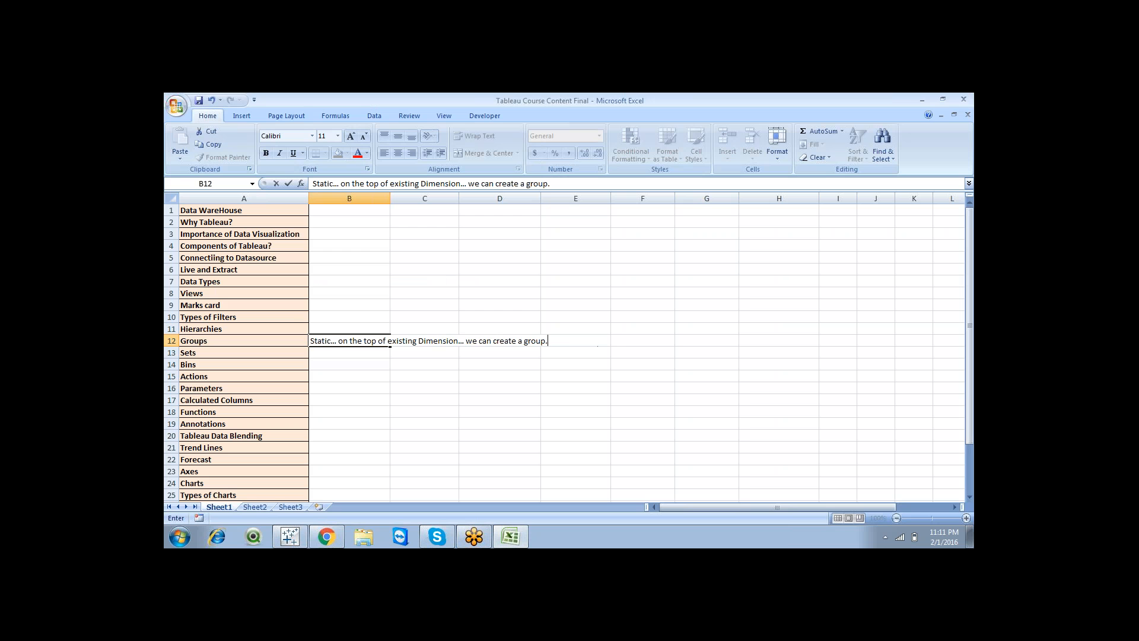
{"action": "left_click", "coordinate": [625, 340]}
{"action": "type", "text": "Q1--"}
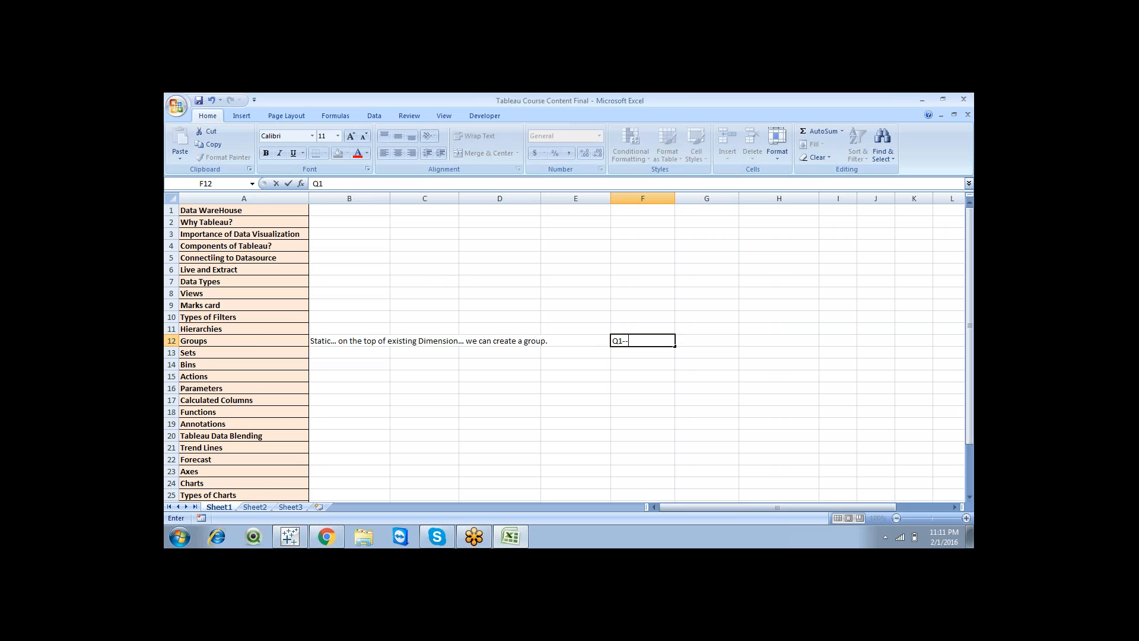
{"action": "type", "text": "1,2,3"}
{"action": "left_click", "coordinate": [683, 341]}
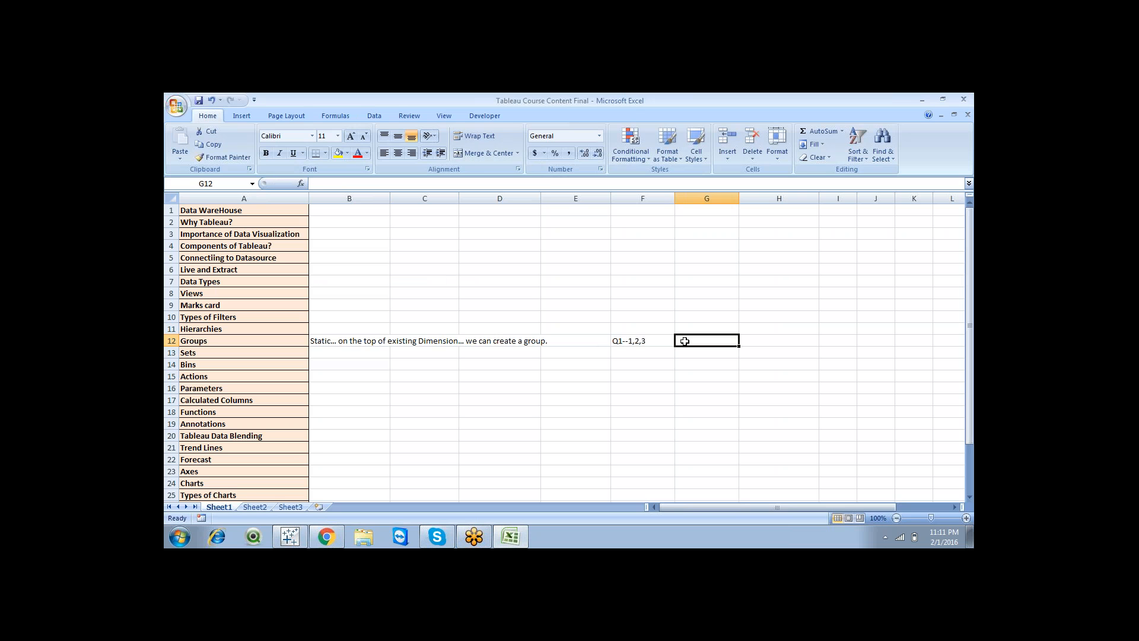
{"action": "type", "text": "Q2"}
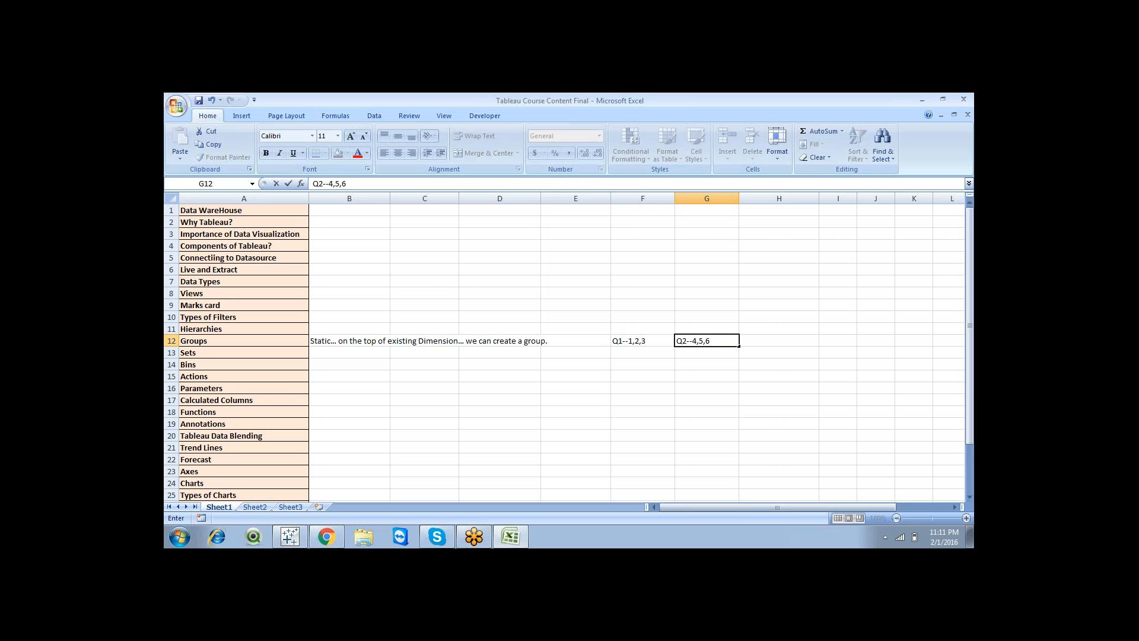
{"action": "type", "text": "--4,5,6"}
{"action": "left_click", "coordinate": [758, 336]}
{"action": "type", "text": "...."}
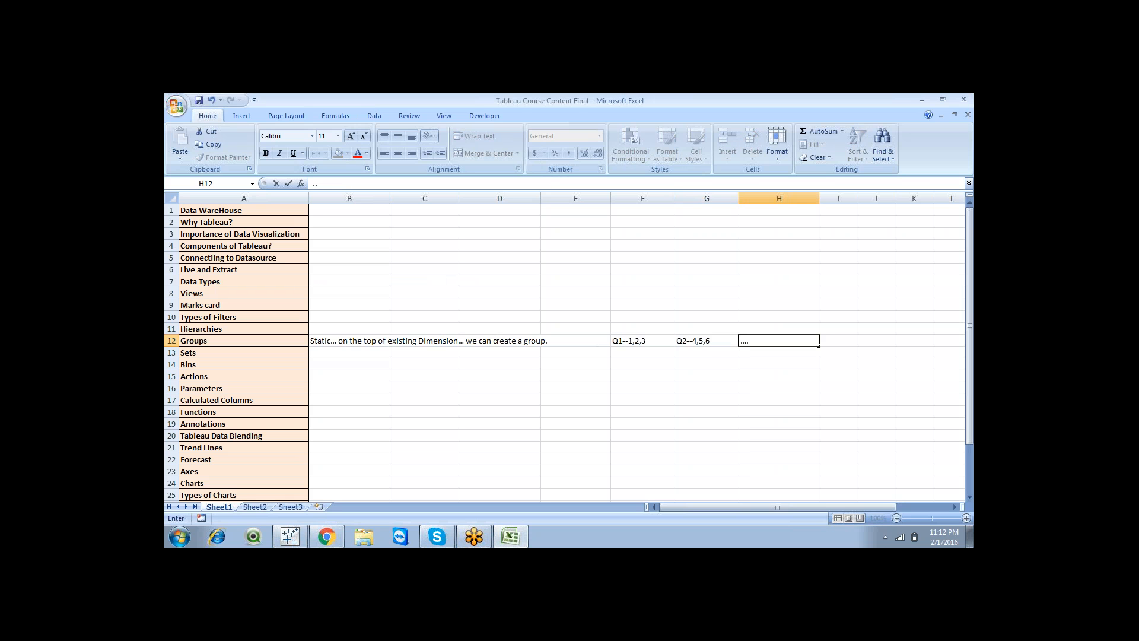
{"action": "left_click", "coordinate": [639, 341]}
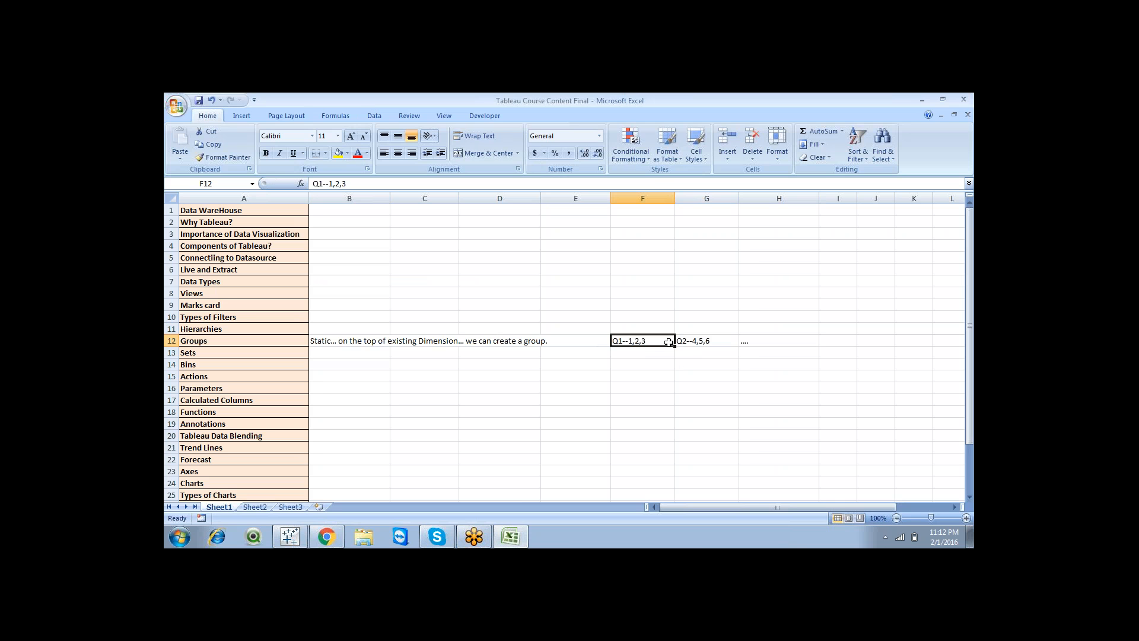
{"action": "left_click", "coordinate": [713, 343]}
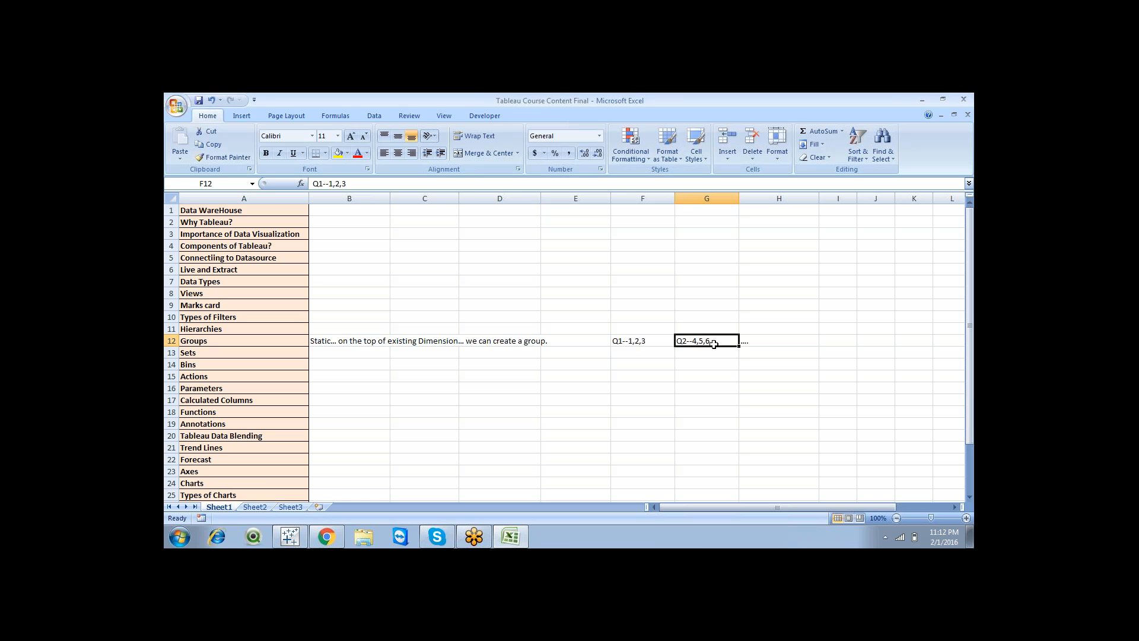
{"action": "left_click", "coordinate": [757, 342]}
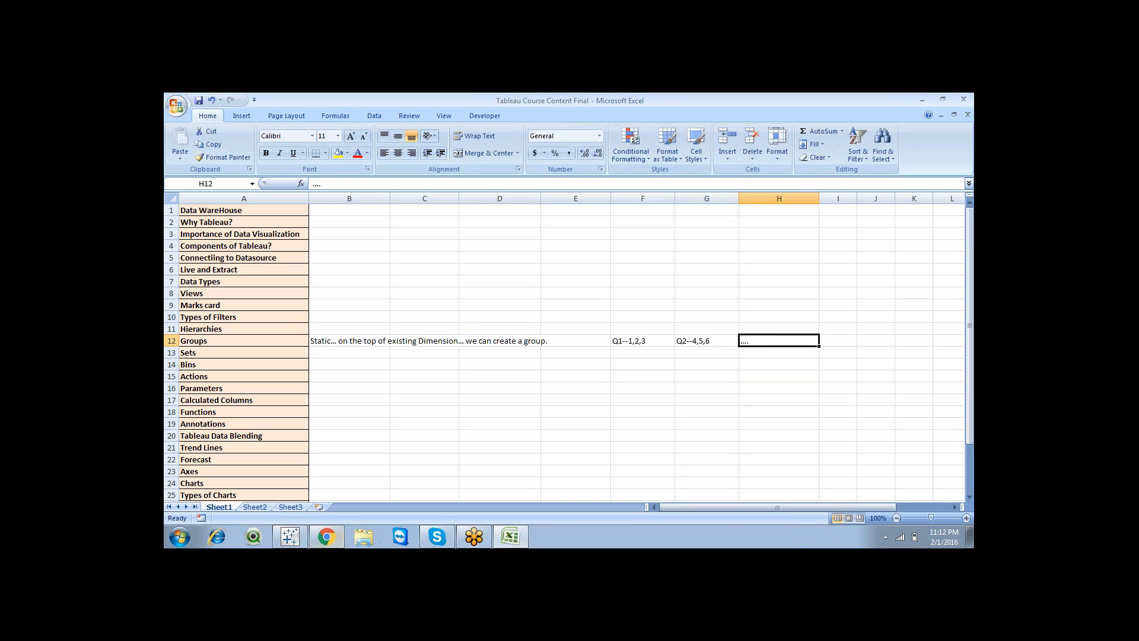
{"action": "left_click", "coordinate": [261, 340]}
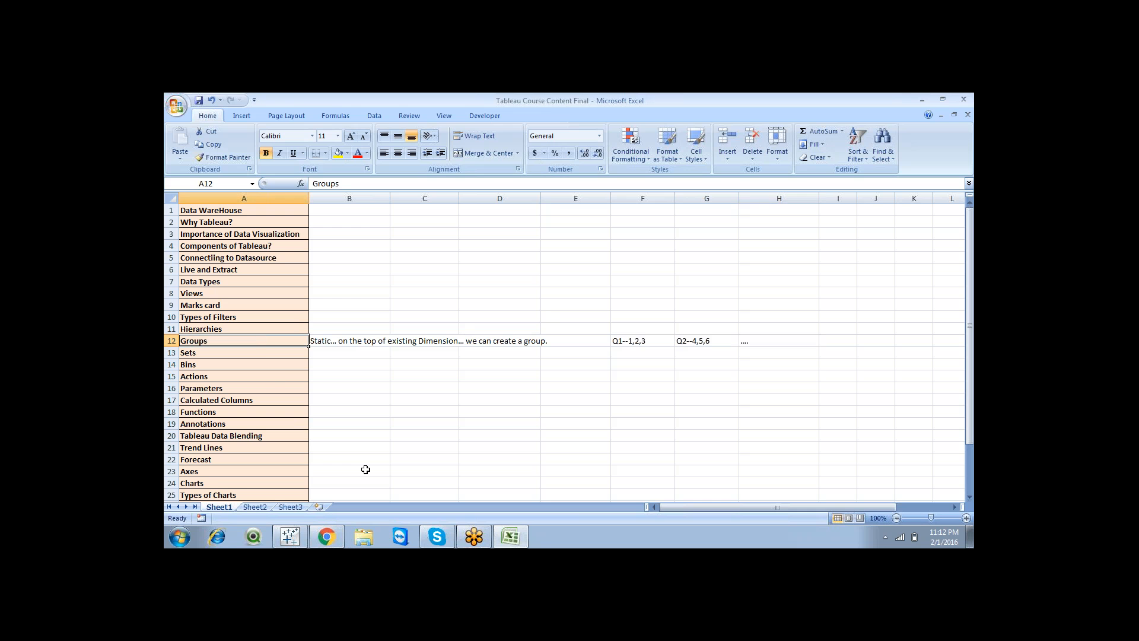
Switch to Tableau and create a group from the Month dimension, combining months 1, 2 and 3 as "Quarter 1"
{"action": "left_click", "coordinate": [295, 537]}
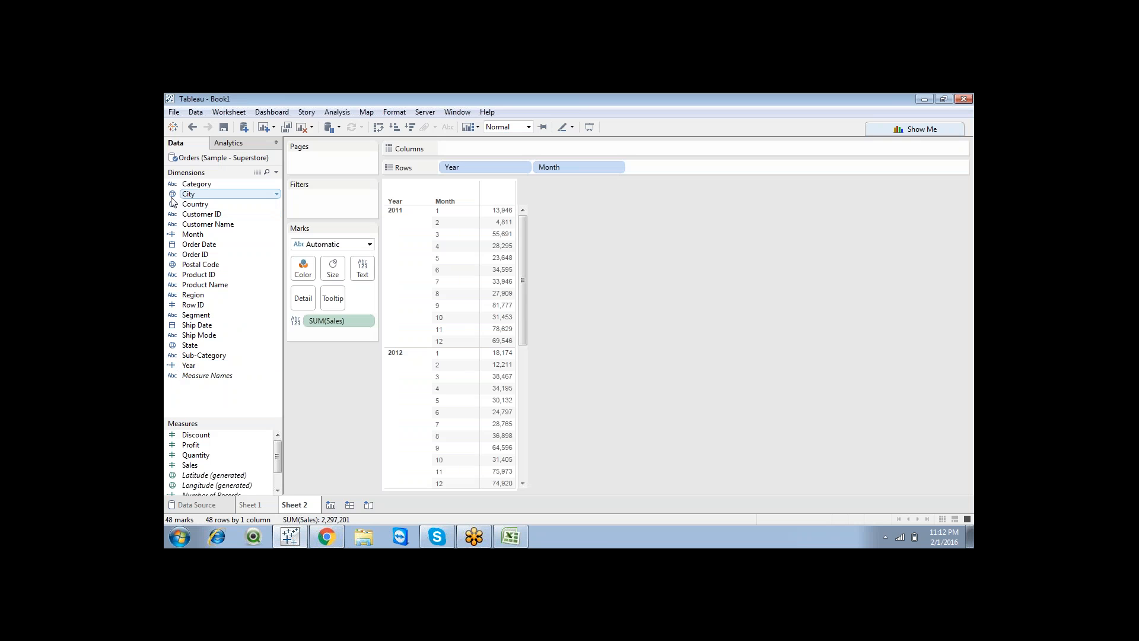
{"action": "right_click", "coordinate": [193, 235]}
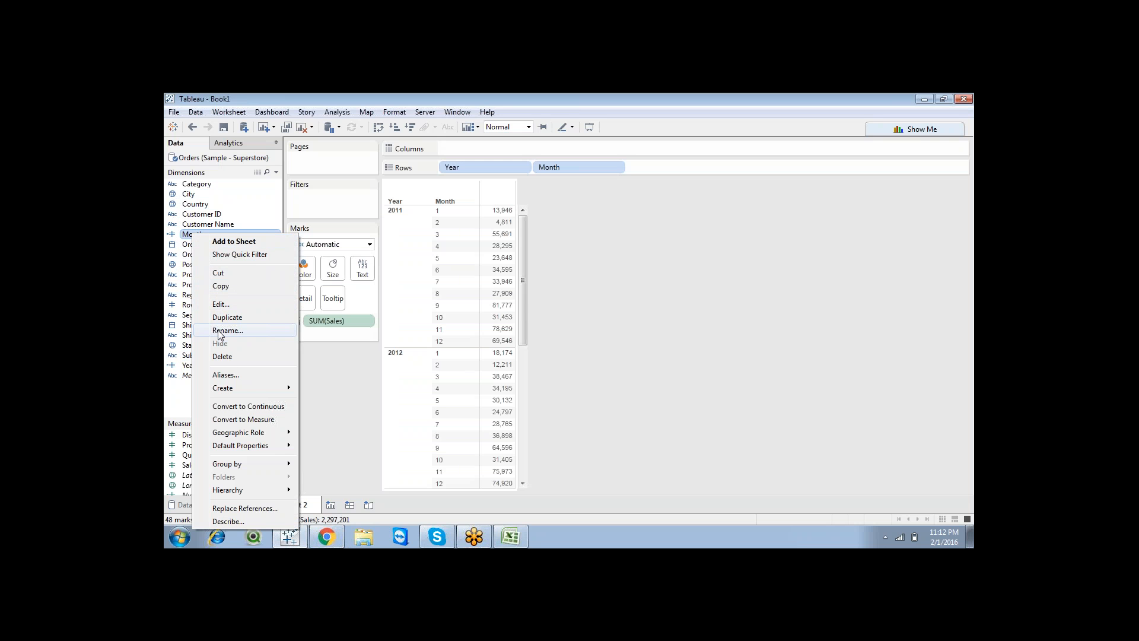
{"action": "mouse_move", "coordinate": [240, 388]}
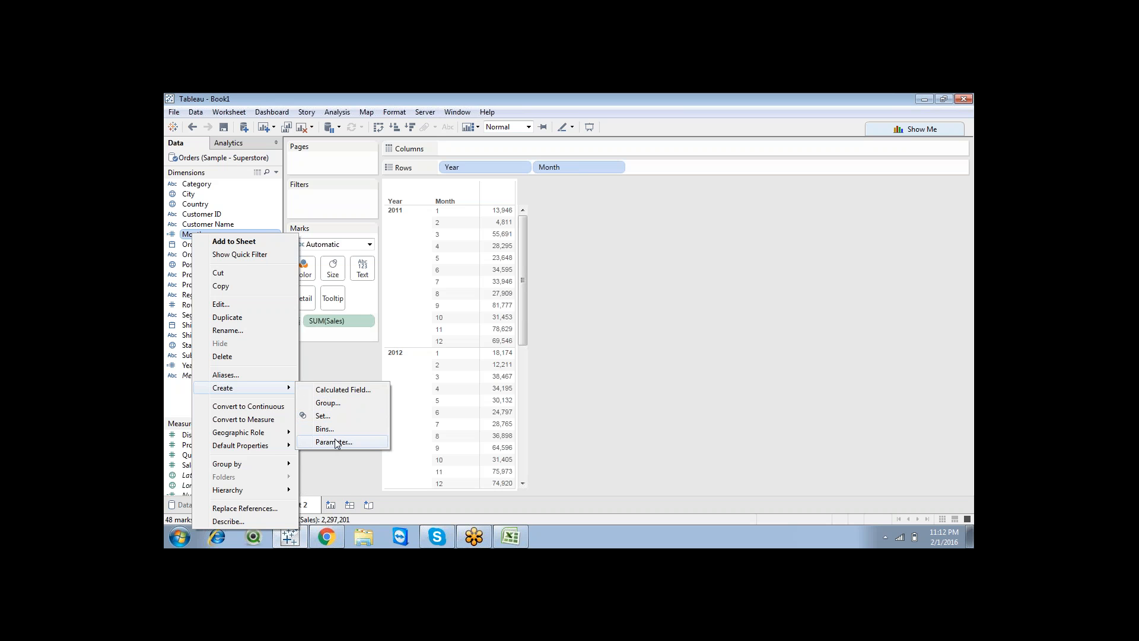
{"action": "left_click", "coordinate": [330, 403]}
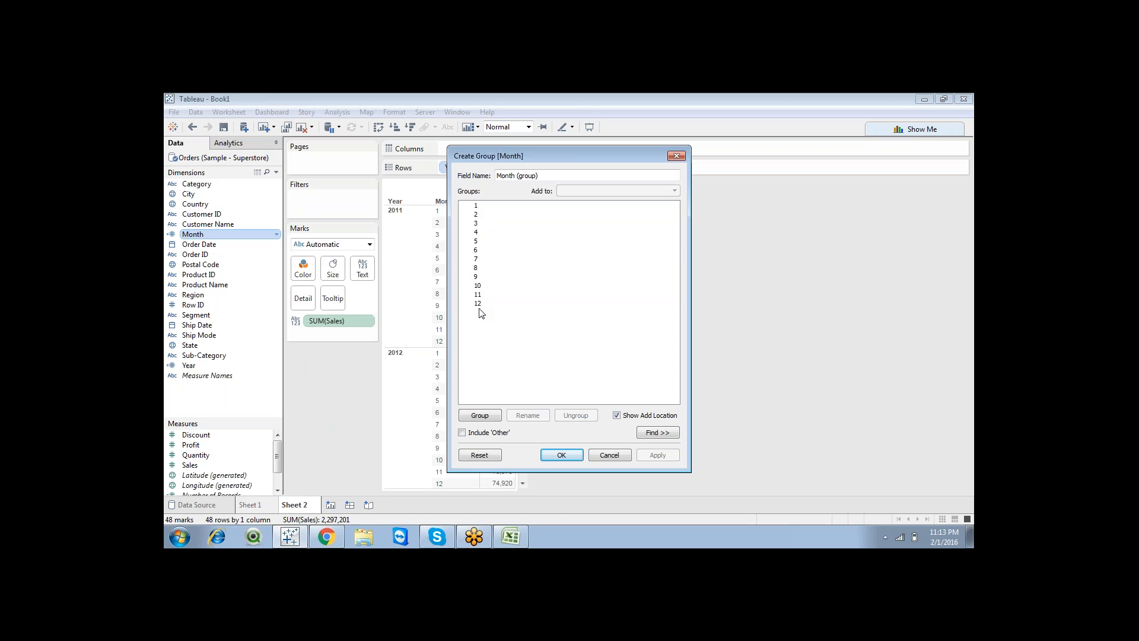
{"action": "left_click", "coordinate": [478, 208]}
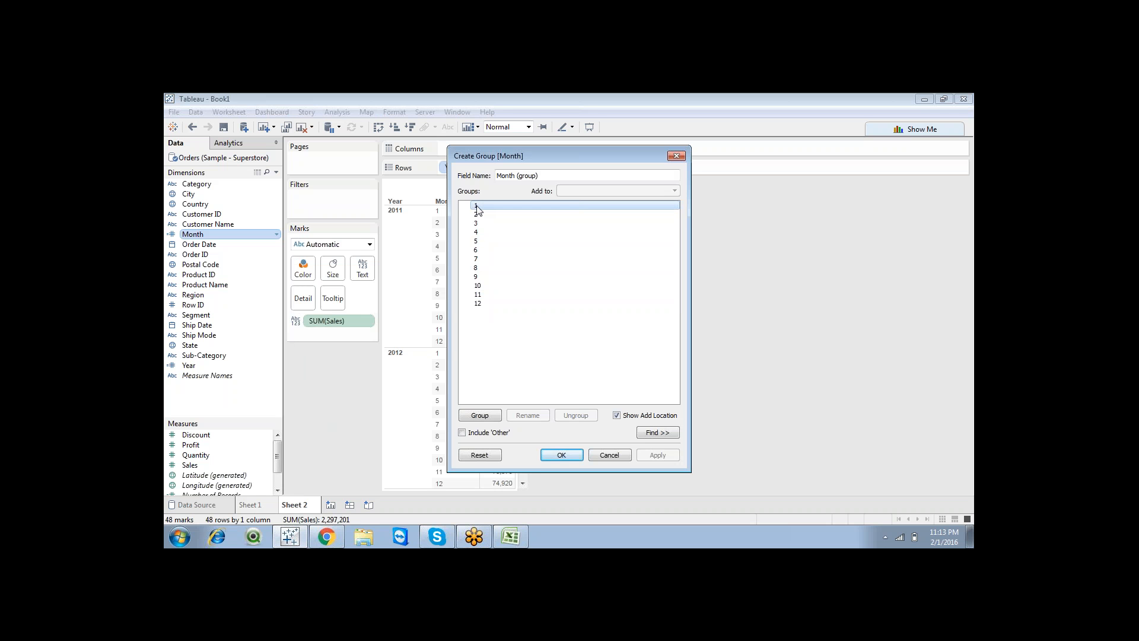
{"action": "key", "text": "shift+Down"}
{"action": "key", "text": "shift+Down"}
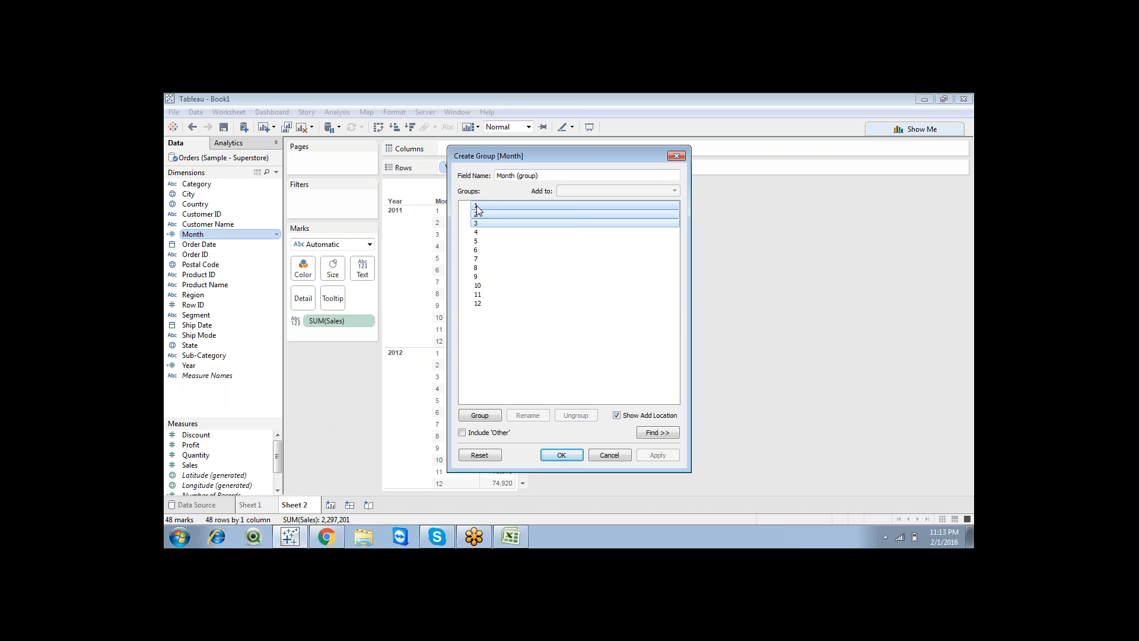
{"action": "left_click", "coordinate": [479, 415]}
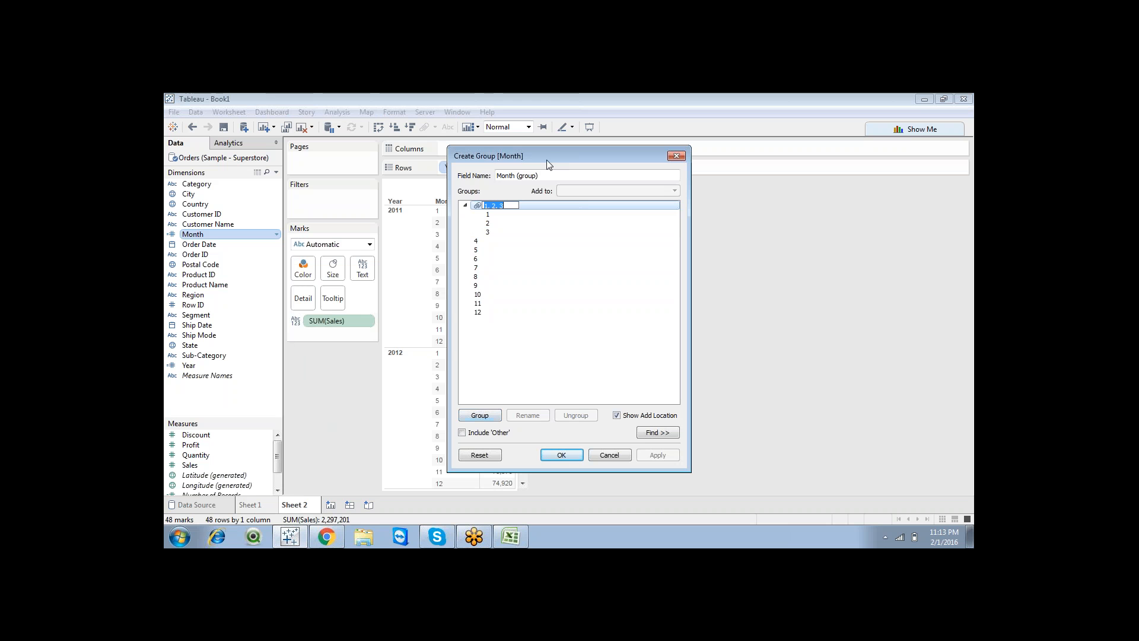
{"action": "type", "text": "Quarter 1"}
Combine months 4, 5 and 6 into a group named "Quarter 2"
{"action": "left_click", "coordinate": [477, 243]}
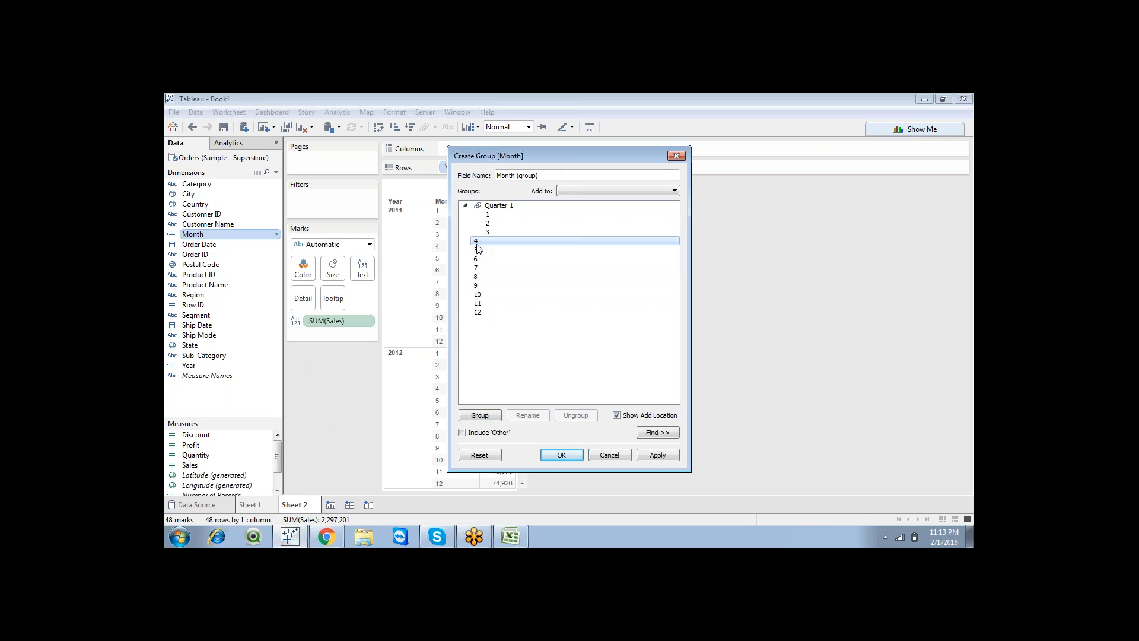
{"action": "key", "text": "shift+Down"}
{"action": "key", "text": "shift+Down"}
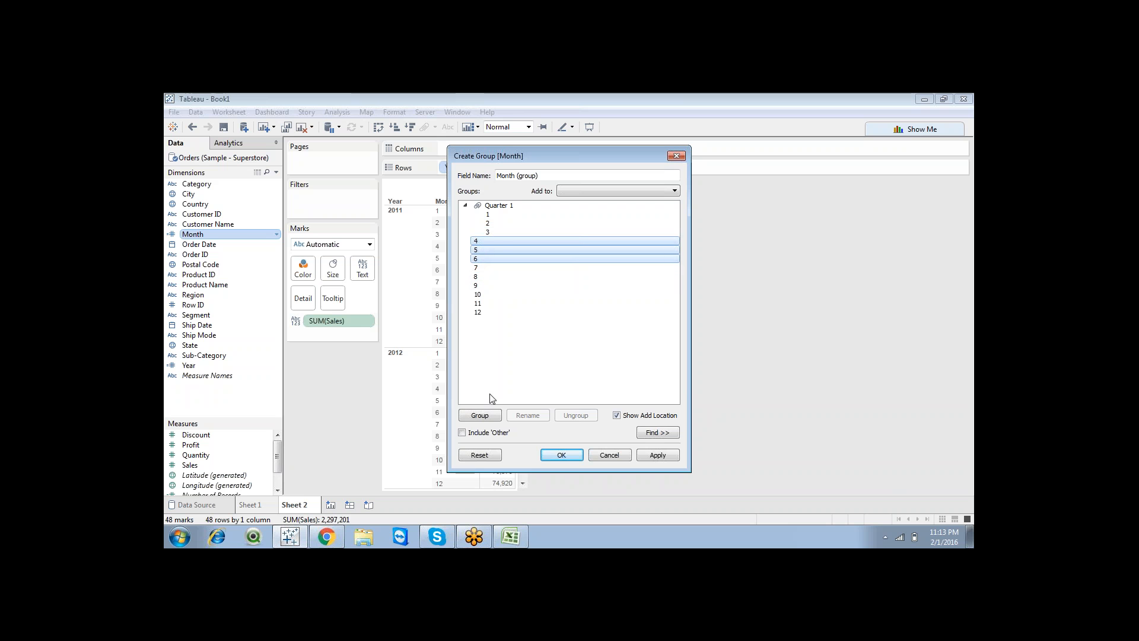
{"action": "left_click", "coordinate": [479, 415]}
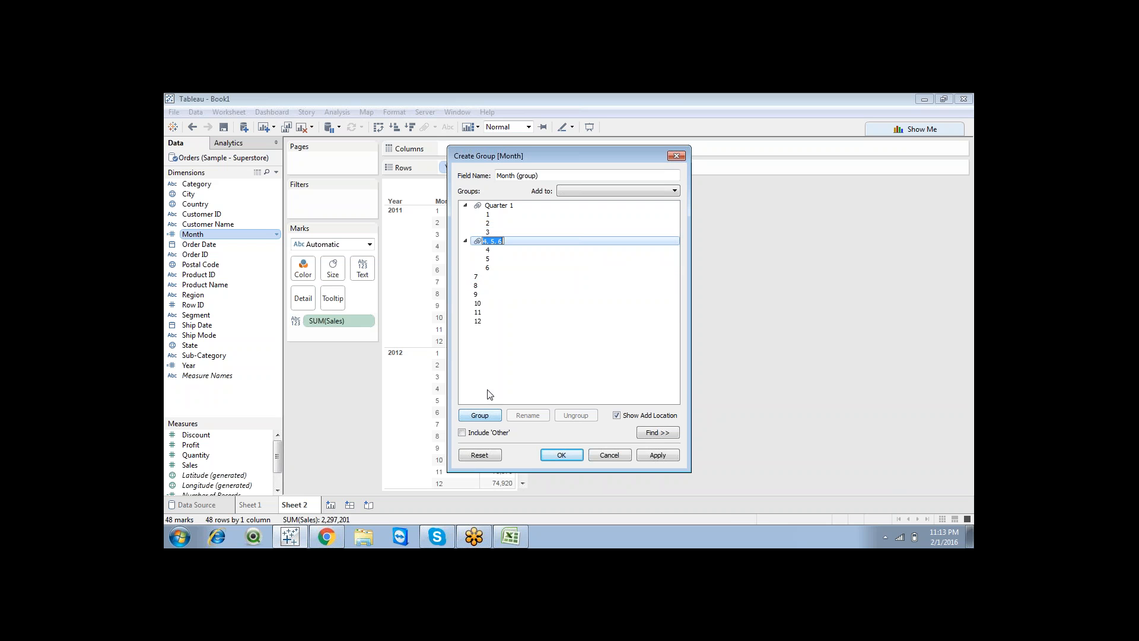
{"action": "type", "text": "Quart"}
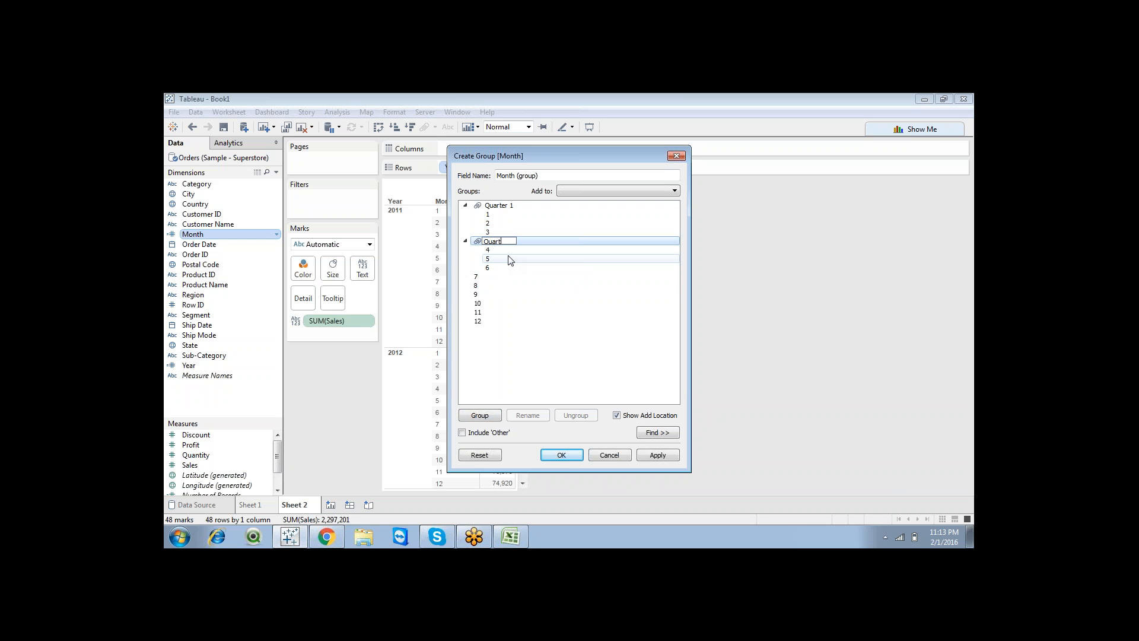
{"action": "type", "text": "er 2"}
Combine months 7, 8 and 9 into a group named "Quarter 3"
{"action": "left_click", "coordinate": [478, 278]}
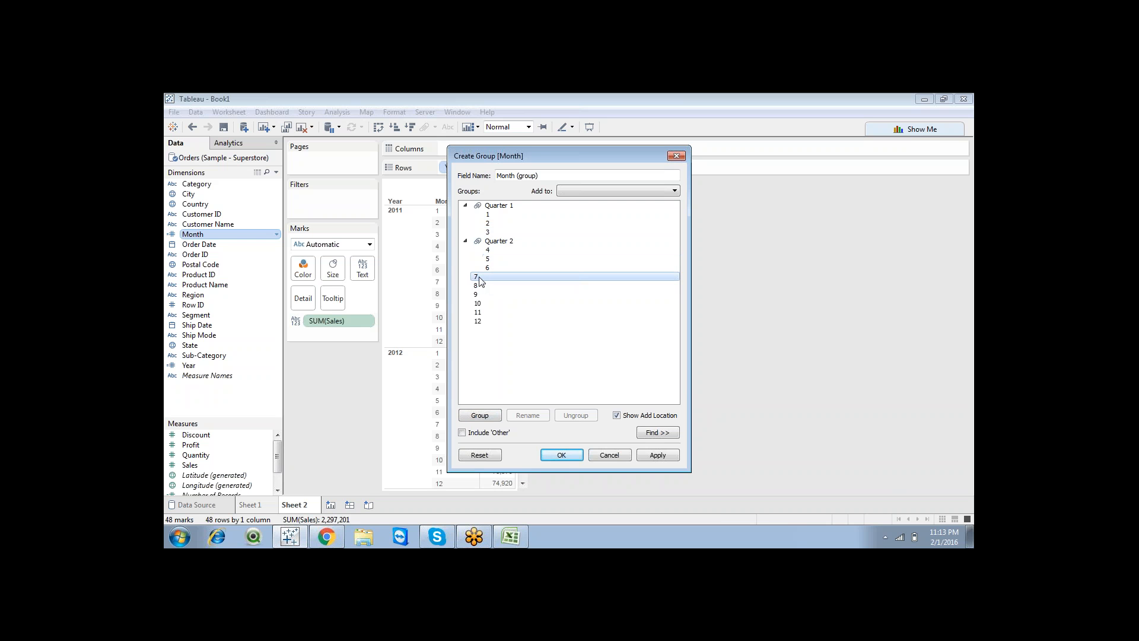
{"action": "left_click", "coordinate": [477, 285], "text": "ctrl"}
{"action": "left_click", "coordinate": [476, 294], "text": "ctrl"}
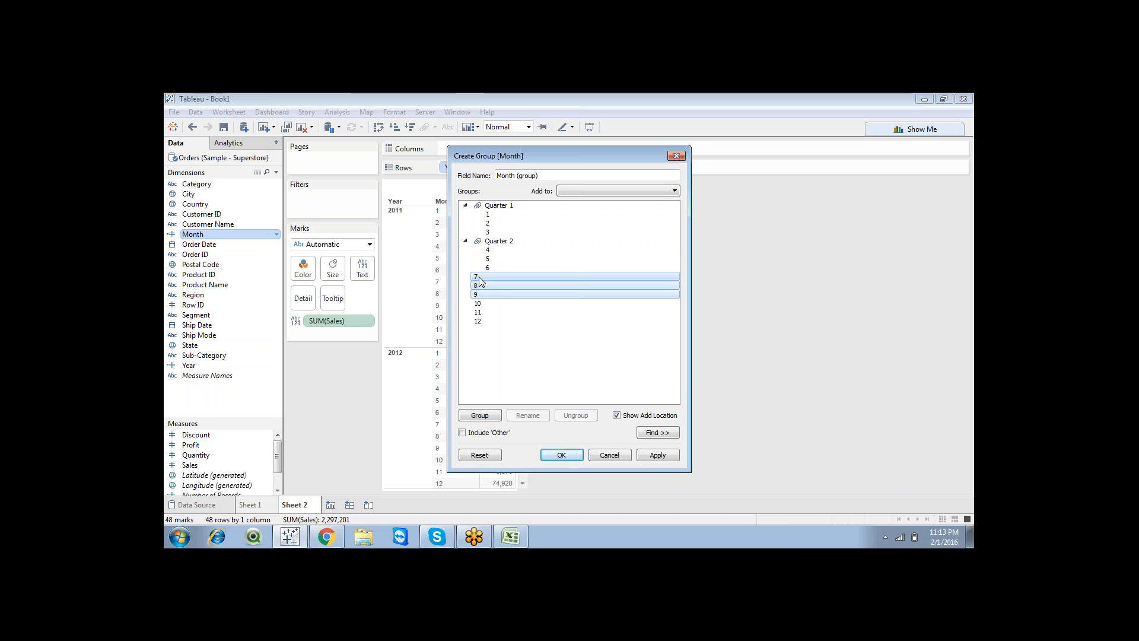
{"action": "left_click", "coordinate": [479, 416]}
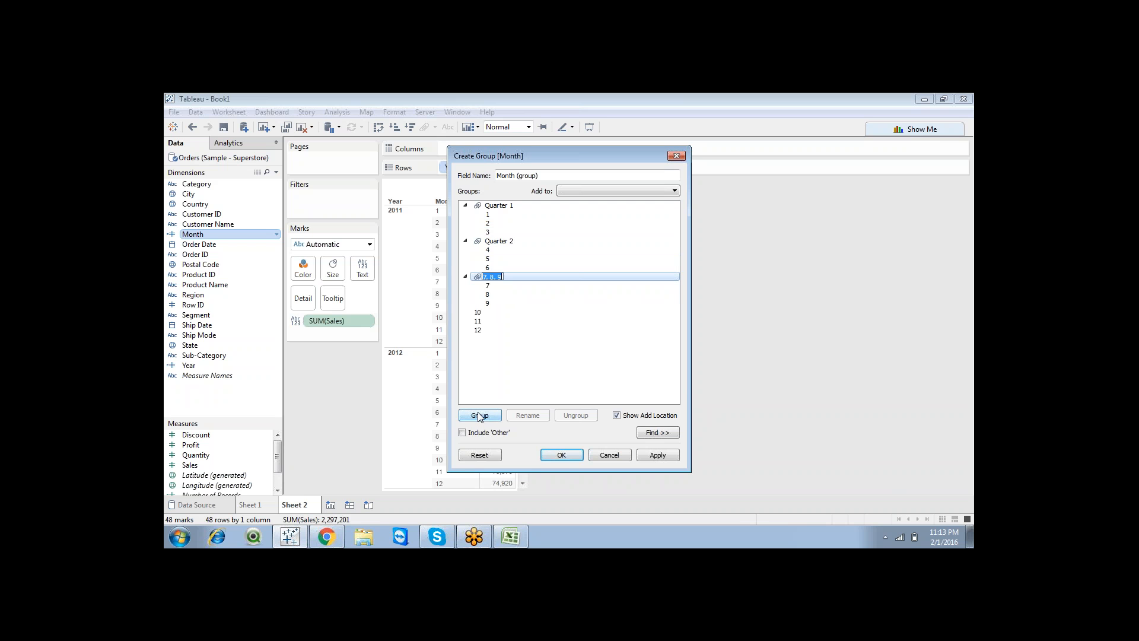
{"action": "type", "text": "Qua"}
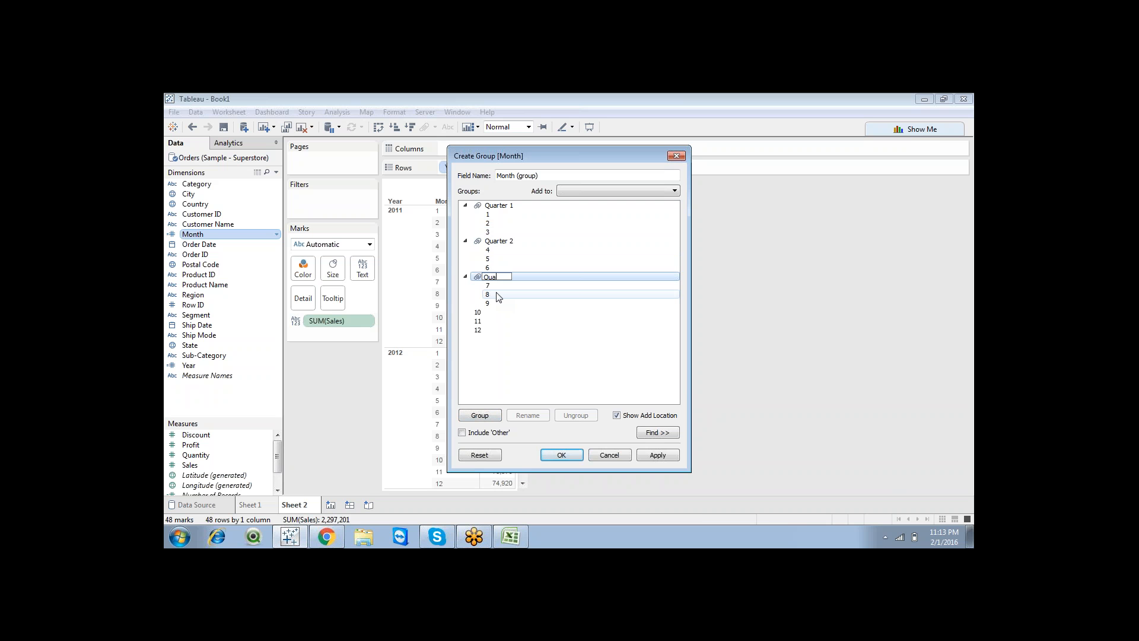
{"action": "type", "text": "rter 3"}
{"action": "key", "text": "Return"}
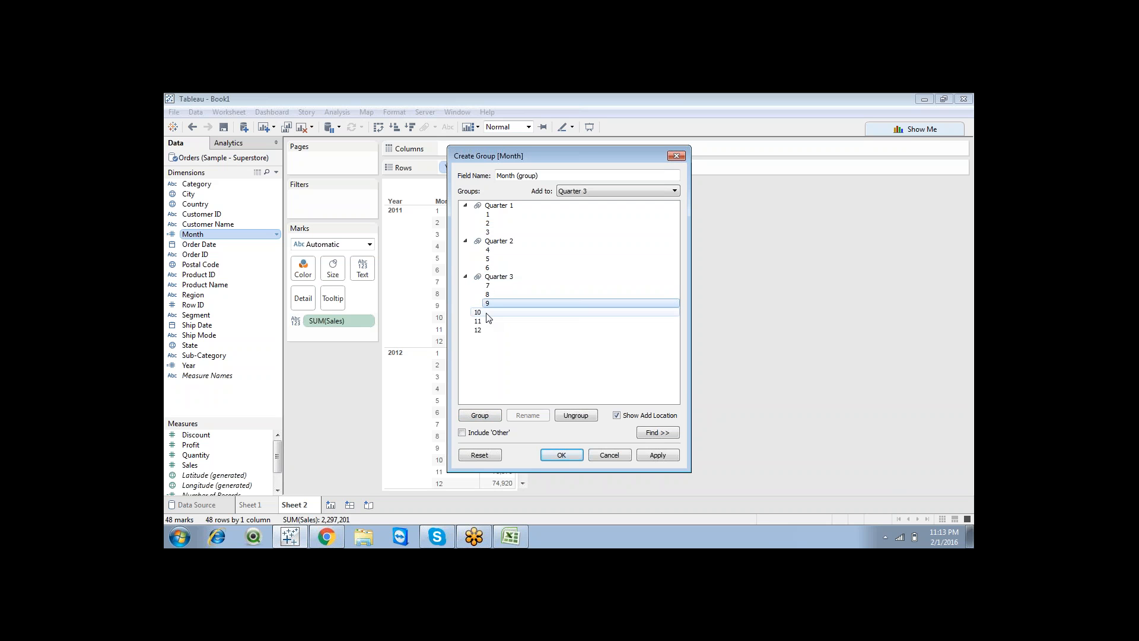
Combine months 10, 11 and 12 into a group named "Quarter 4"
{"action": "left_click", "coordinate": [487, 313]}
{"action": "key", "text": "shift+Down"}
{"action": "key", "text": "shift+Down"}
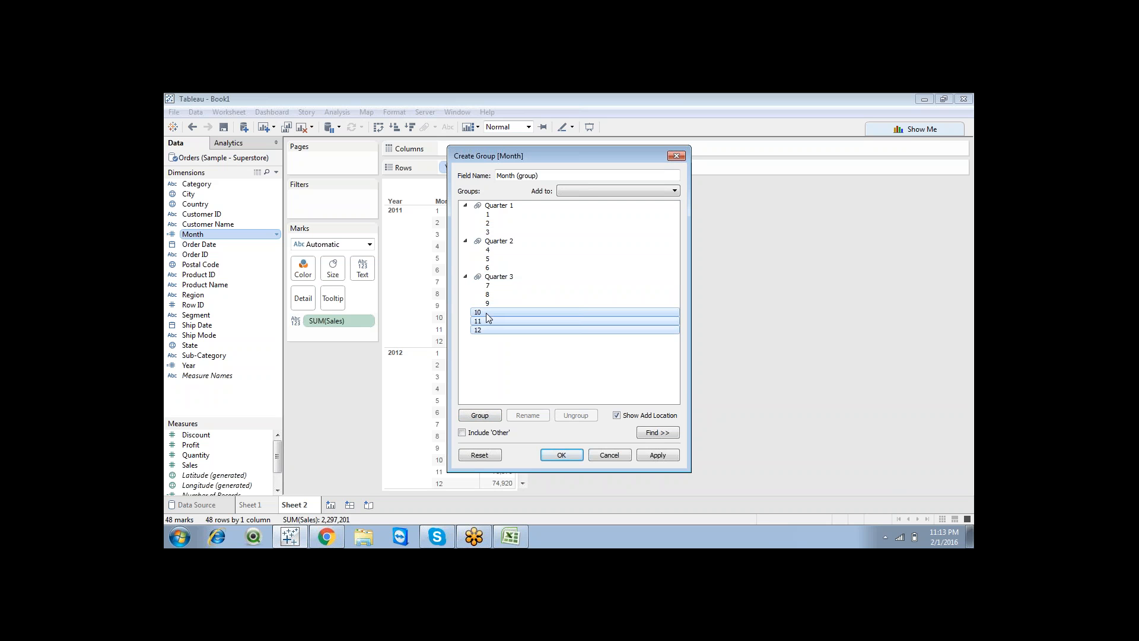
{"action": "left_click", "coordinate": [477, 415]}
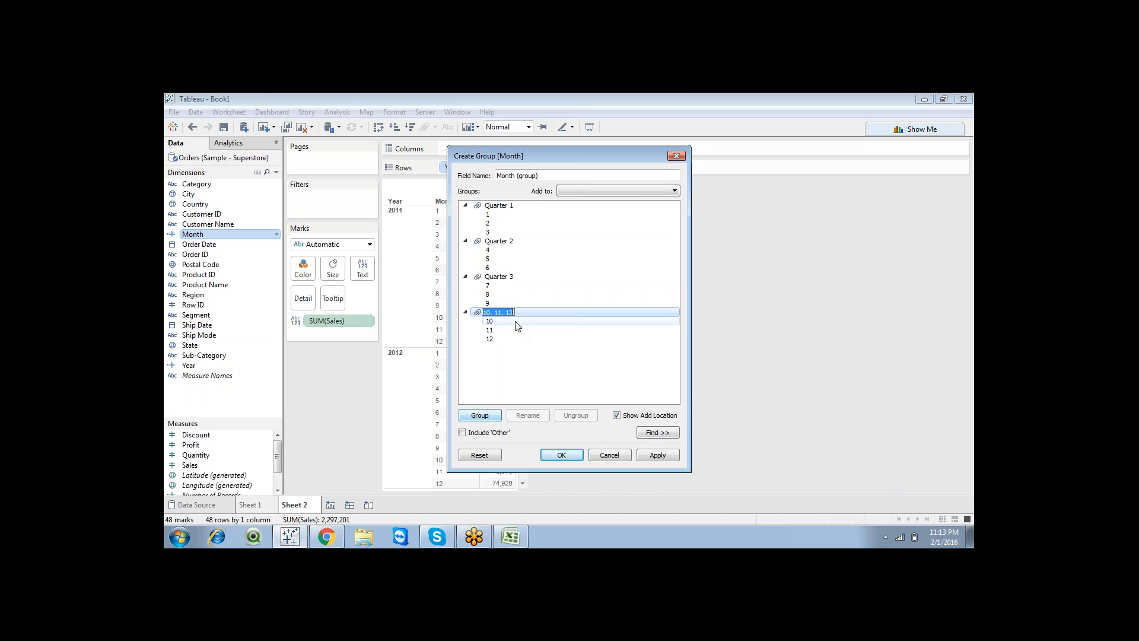
{"action": "type", "text": "Quarter 4"}
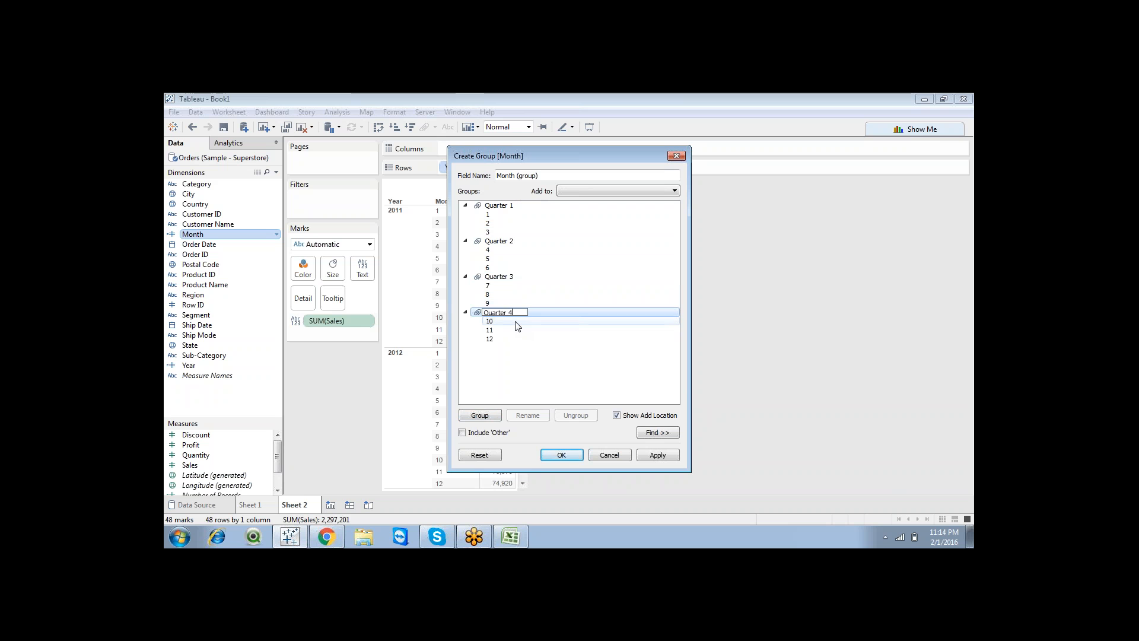
Name the group field "Quarter", collapse its four groups, and create the field
{"action": "left_click_drag", "start_coordinate": [539, 175], "coordinate": [496, 176]}
{"action": "type", "text": "Q"}
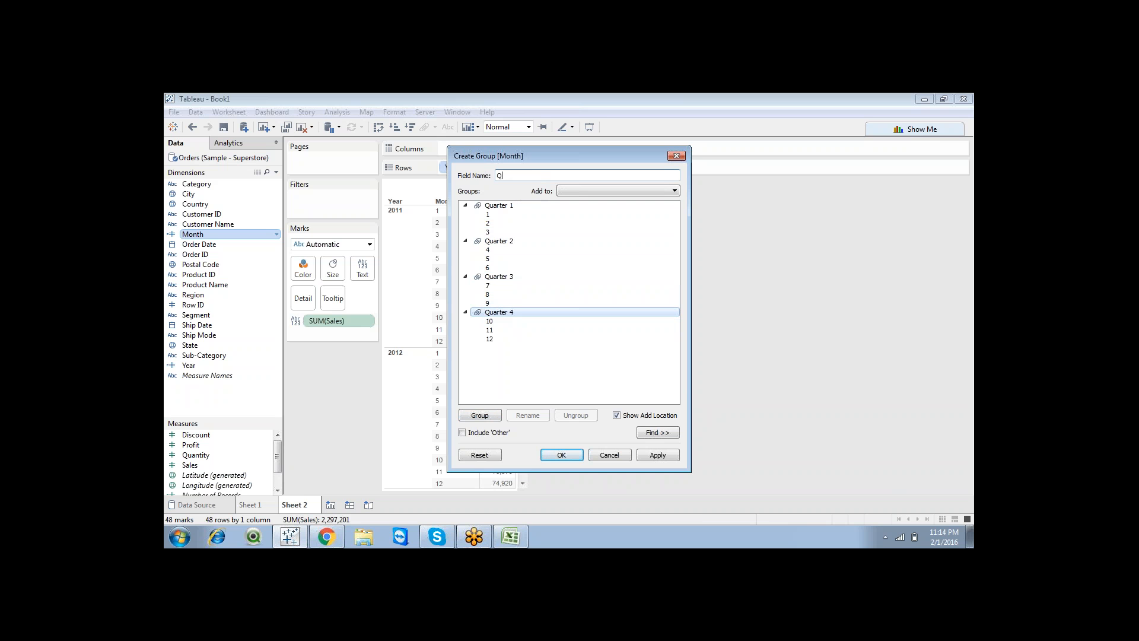
{"action": "type", "text": "uarter"}
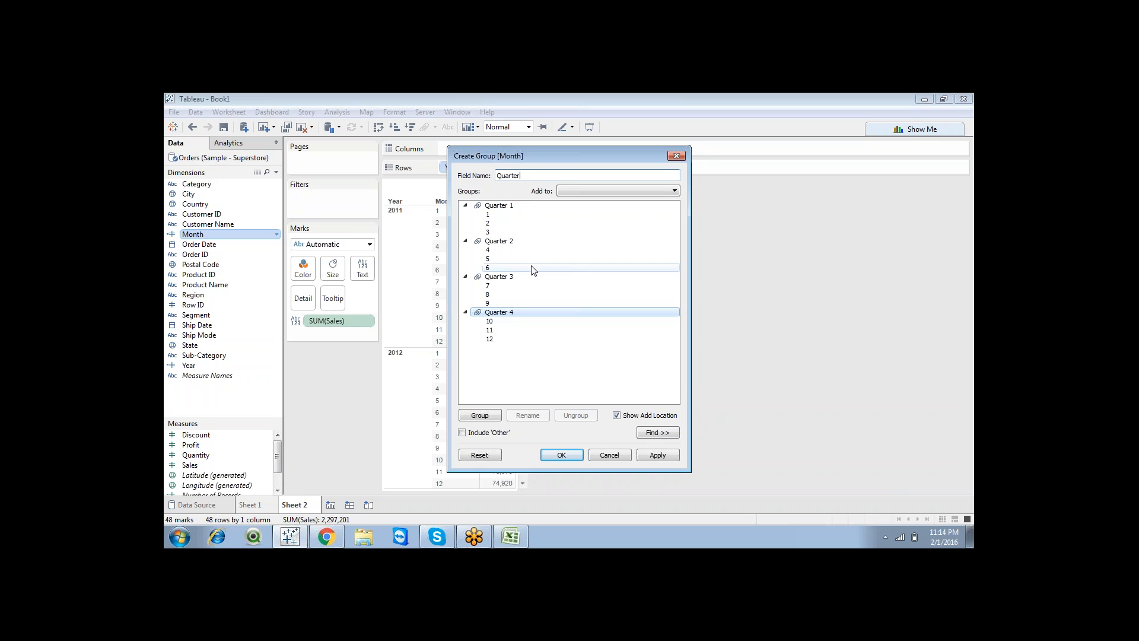
{"action": "left_click", "coordinate": [465, 312]}
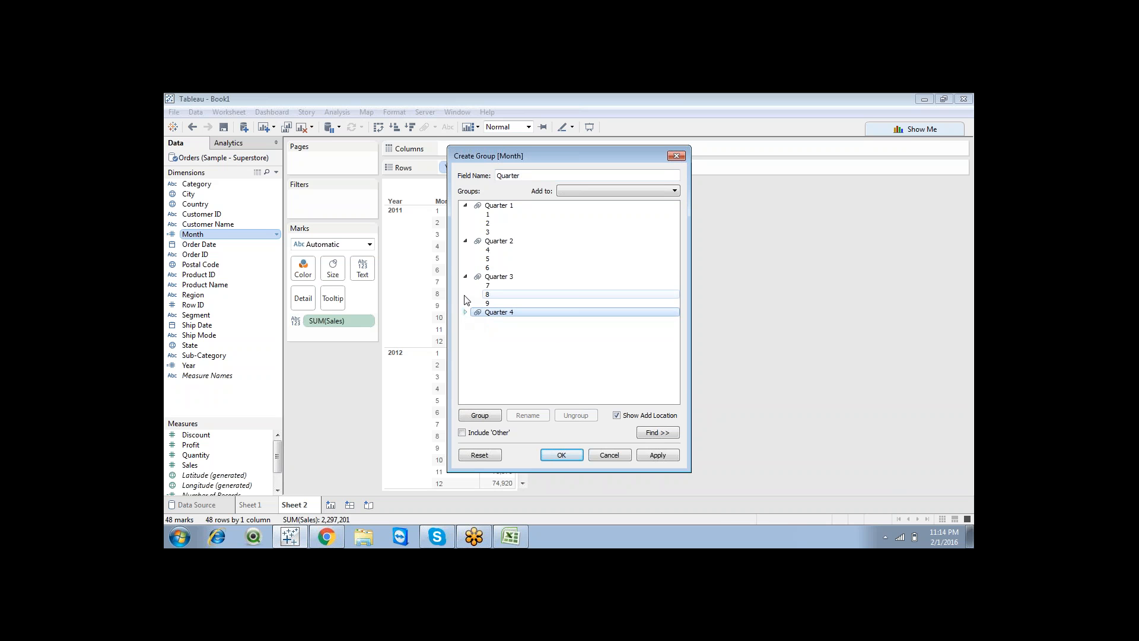
{"action": "left_click", "coordinate": [465, 276]}
{"action": "left_click", "coordinate": [465, 241]}
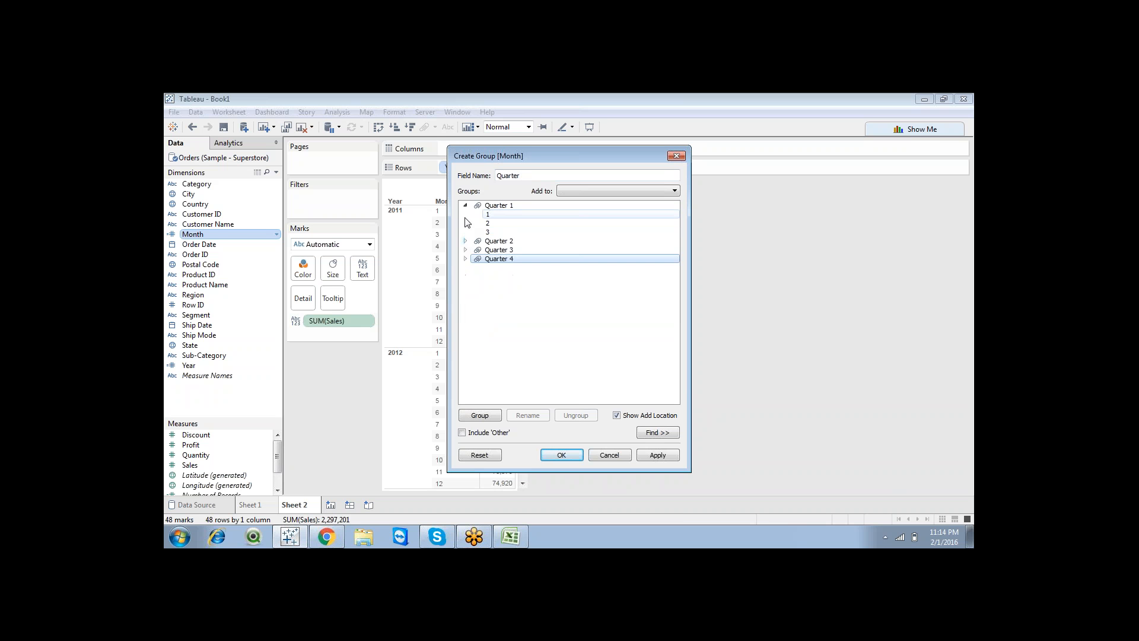
{"action": "left_click", "coordinate": [465, 206]}
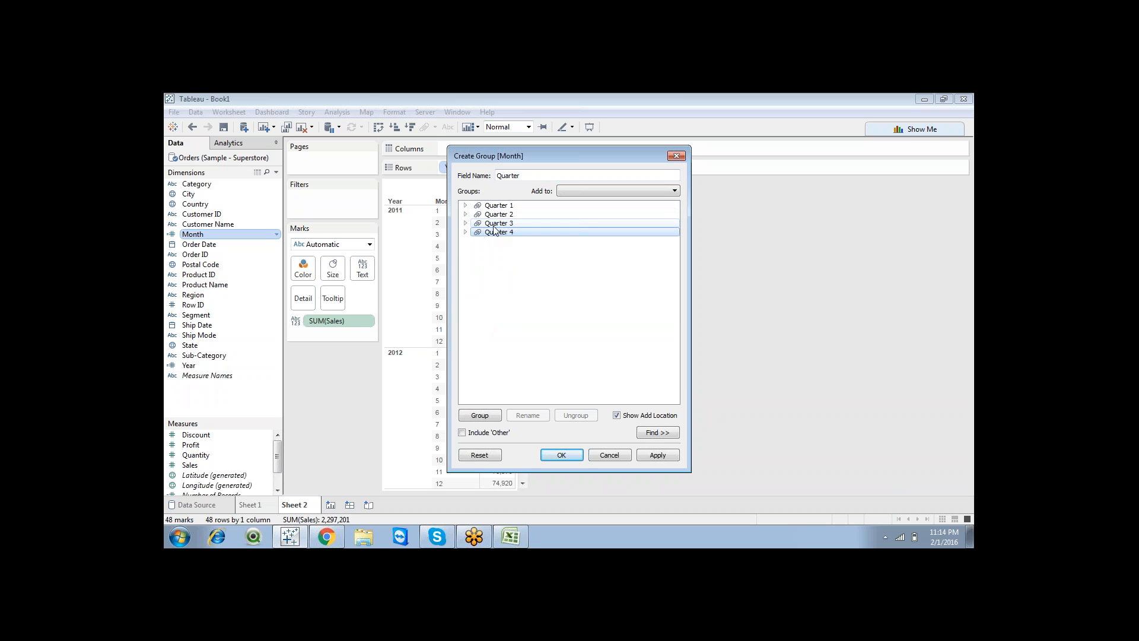
{"action": "left_click", "coordinate": [577, 457]}
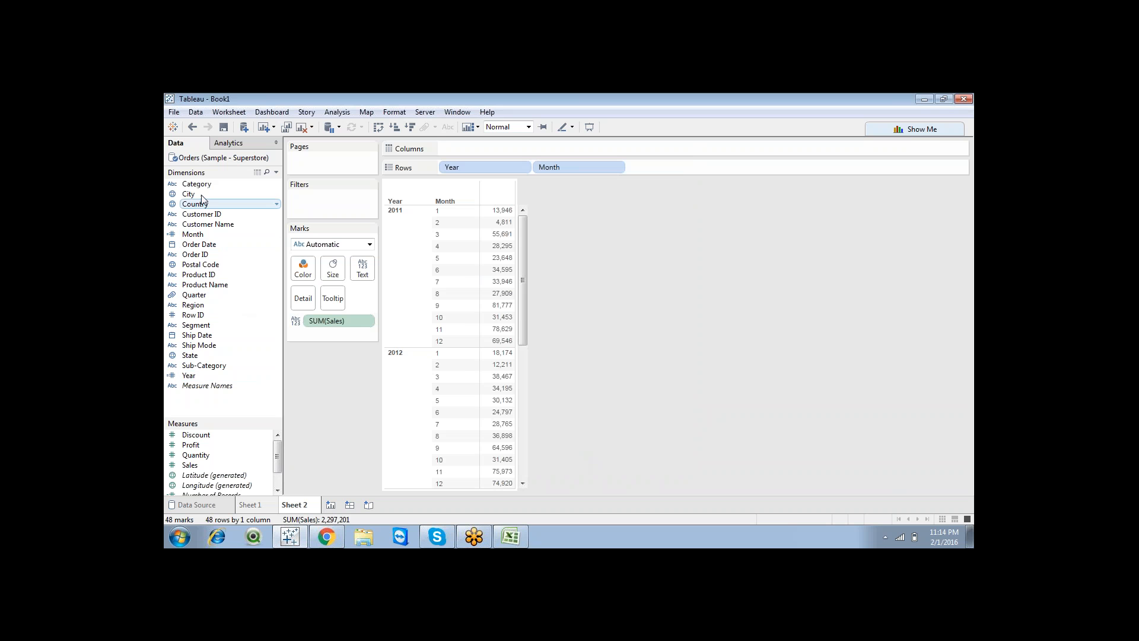
Place the Quarter group between Year and Month on Rows, and briefly highlight Quarter 1 of 2011
{"action": "left_click", "coordinate": [171, 298]}
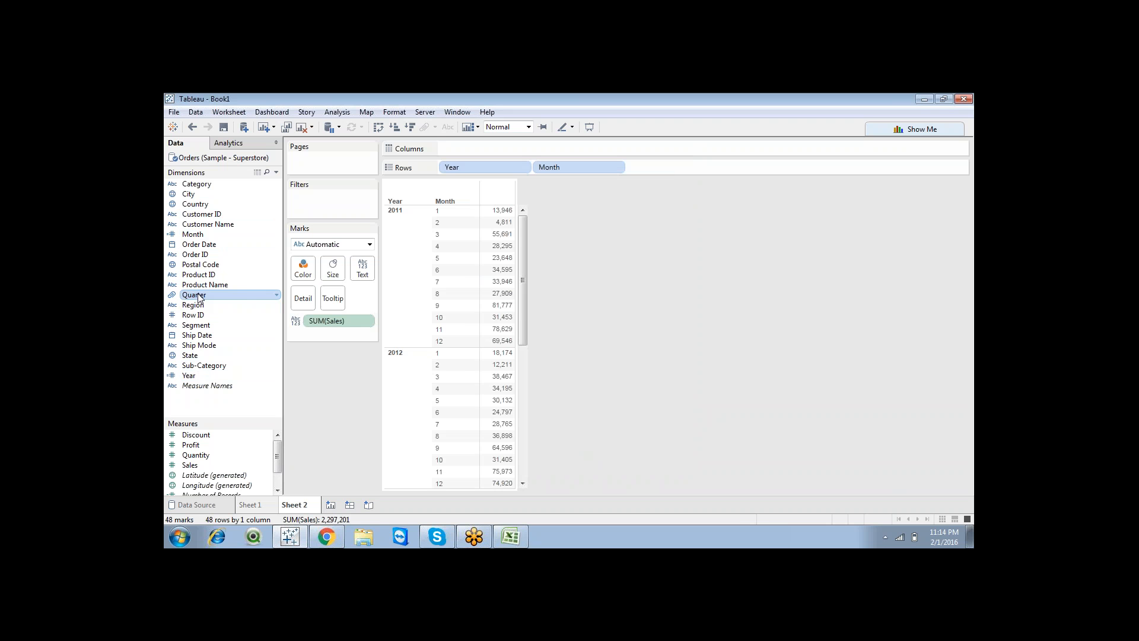
{"action": "left_click_drag", "start_coordinate": [199, 297], "coordinate": [536, 166]}
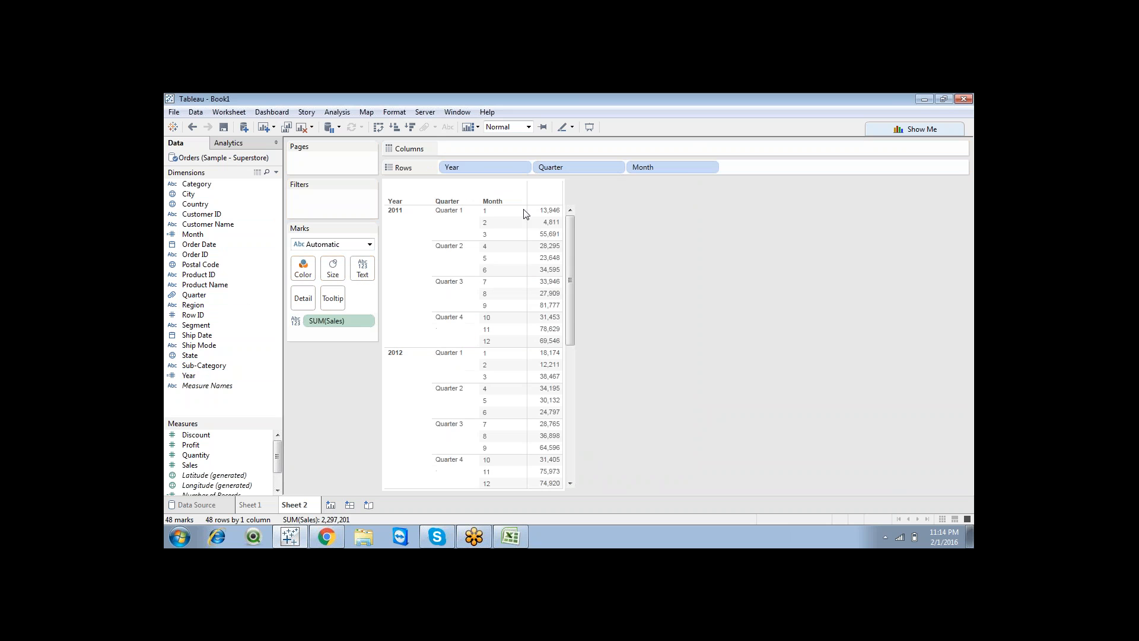
{"action": "left_click", "coordinate": [447, 215]}
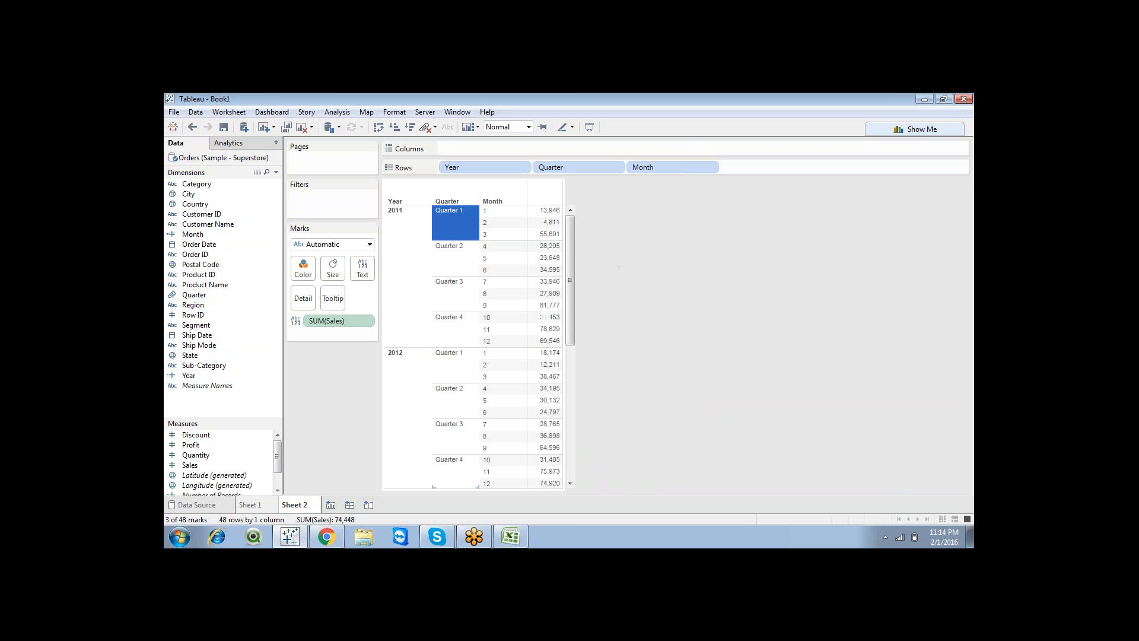
{"action": "left_click", "coordinate": [447, 215]}
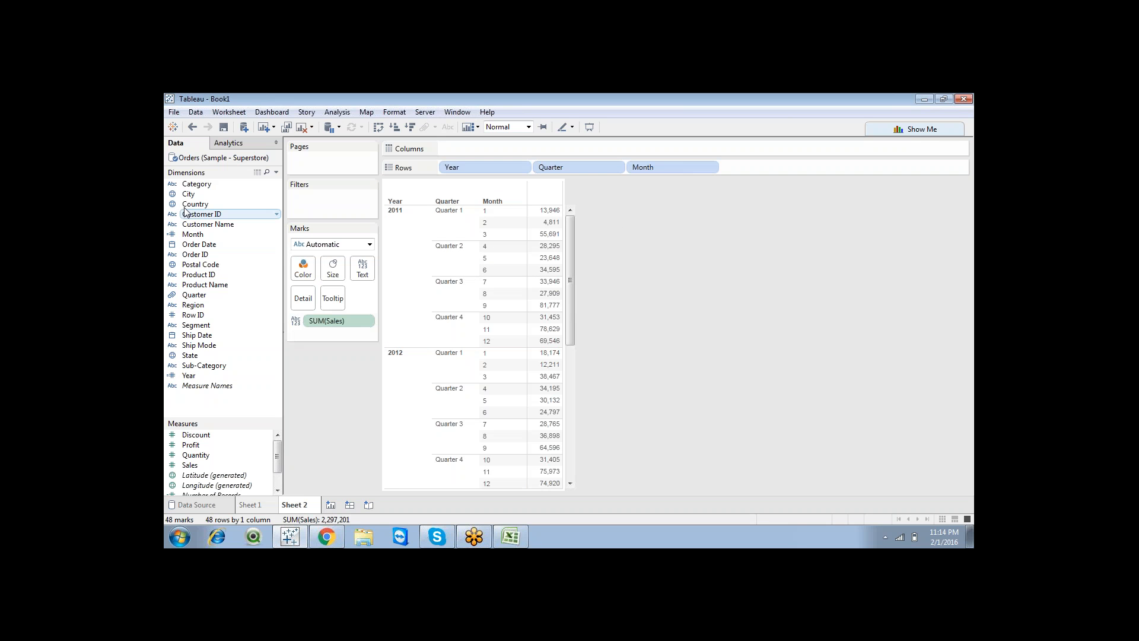
Color the sales values by Quarter and move Year from Rows to Columns
{"action": "left_click_drag", "start_coordinate": [195, 295], "coordinate": [303, 265]}
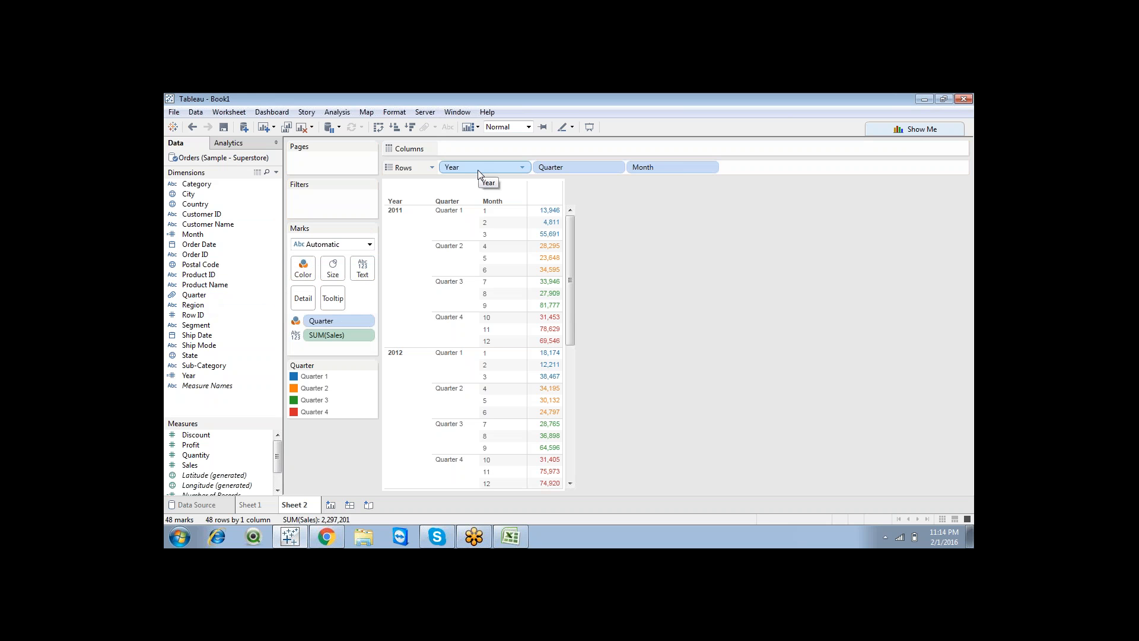
{"action": "left_click_drag", "start_coordinate": [476, 168], "coordinate": [507, 149]}
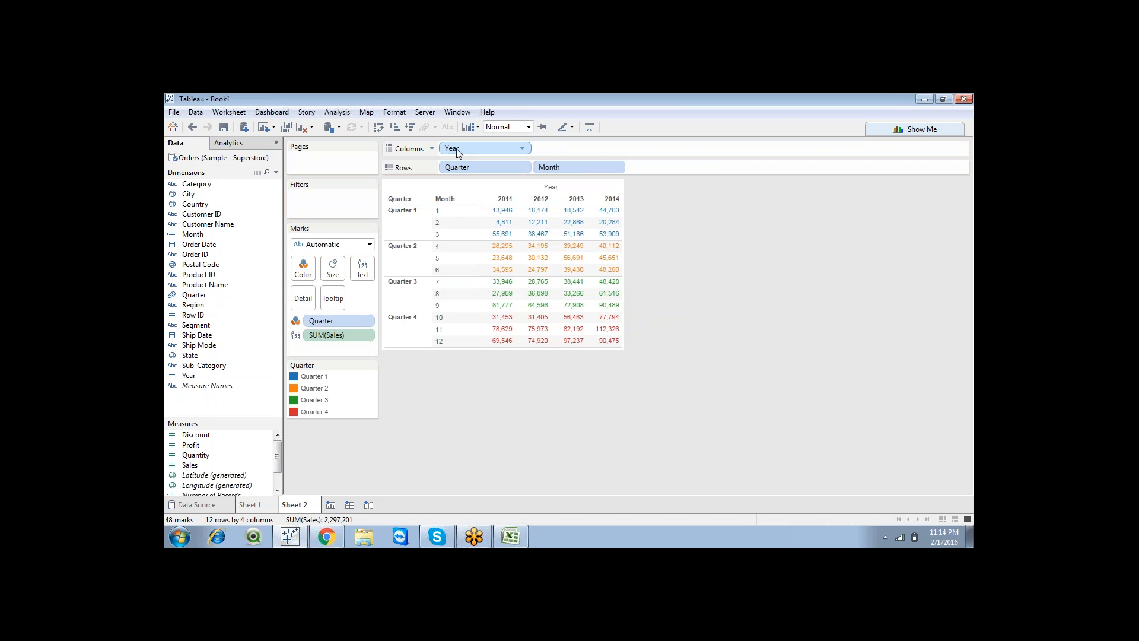
Open the Quarter group for editing and expand all four quarters to examine which months each contains
{"action": "left_click_drag", "start_coordinate": [457, 153], "coordinate": [482, 148]}
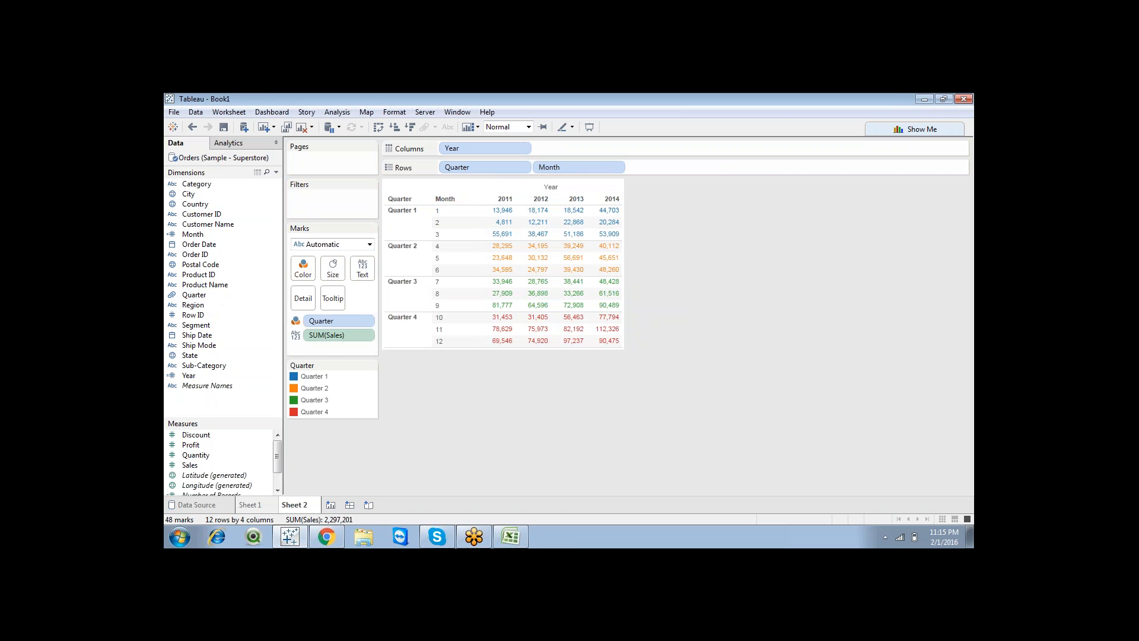
{"action": "left_click", "coordinate": [210, 297]}
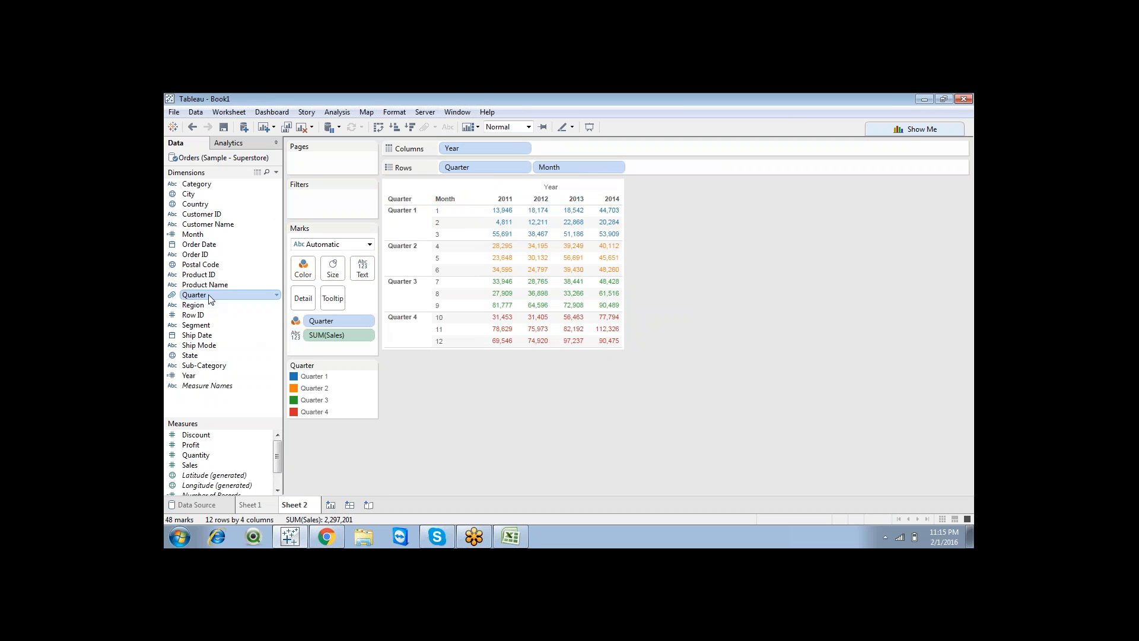
{"action": "right_click", "coordinate": [210, 299]}
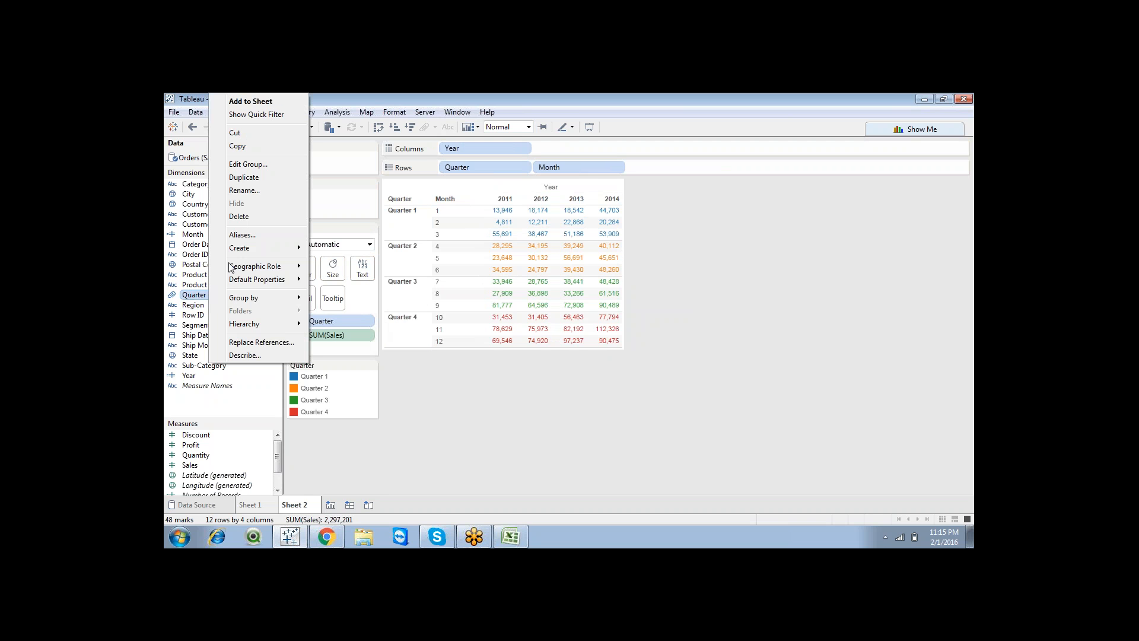
{"action": "left_click", "coordinate": [234, 166]}
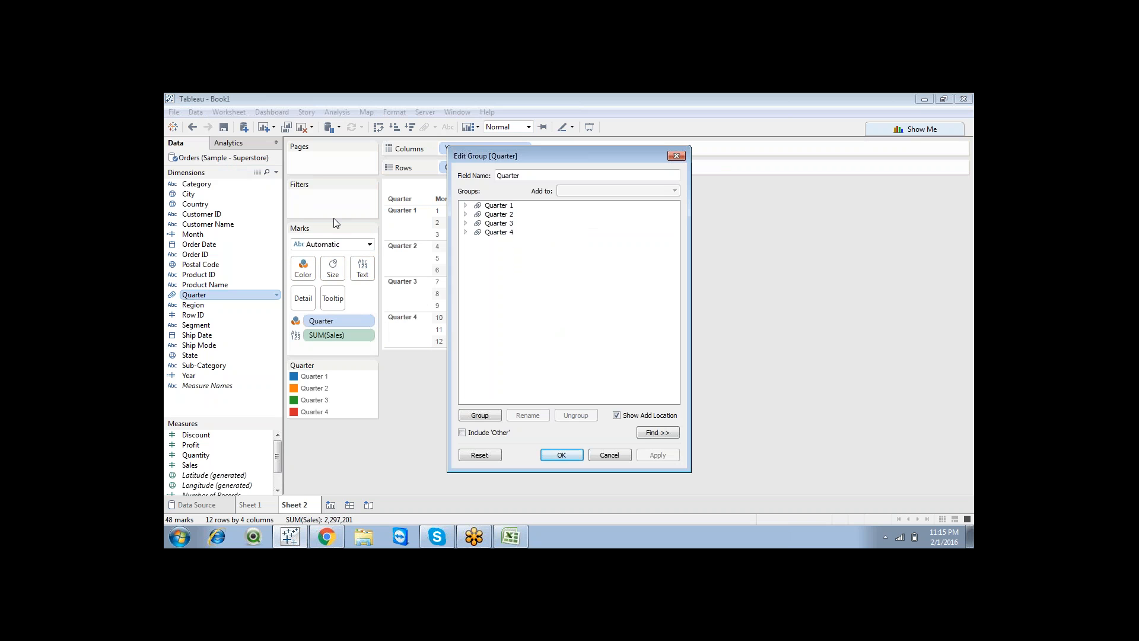
{"action": "left_click", "coordinate": [465, 205]}
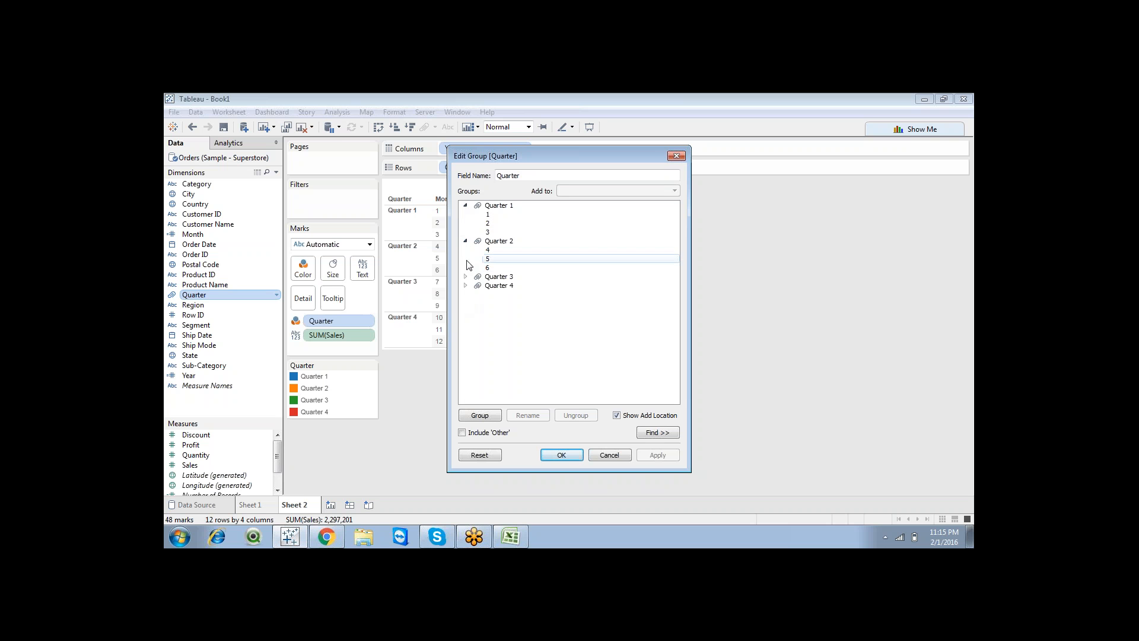
{"action": "left_click", "coordinate": [465, 276]}
{"action": "left_click", "coordinate": [466, 312]}
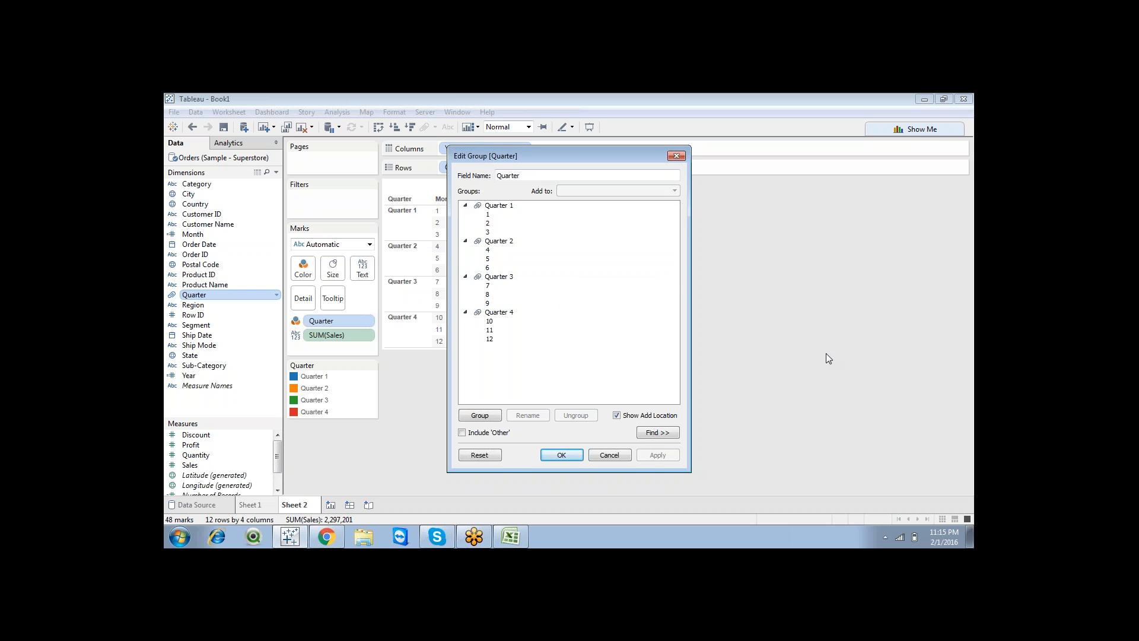
{"action": "left_click", "coordinate": [836, 378]}
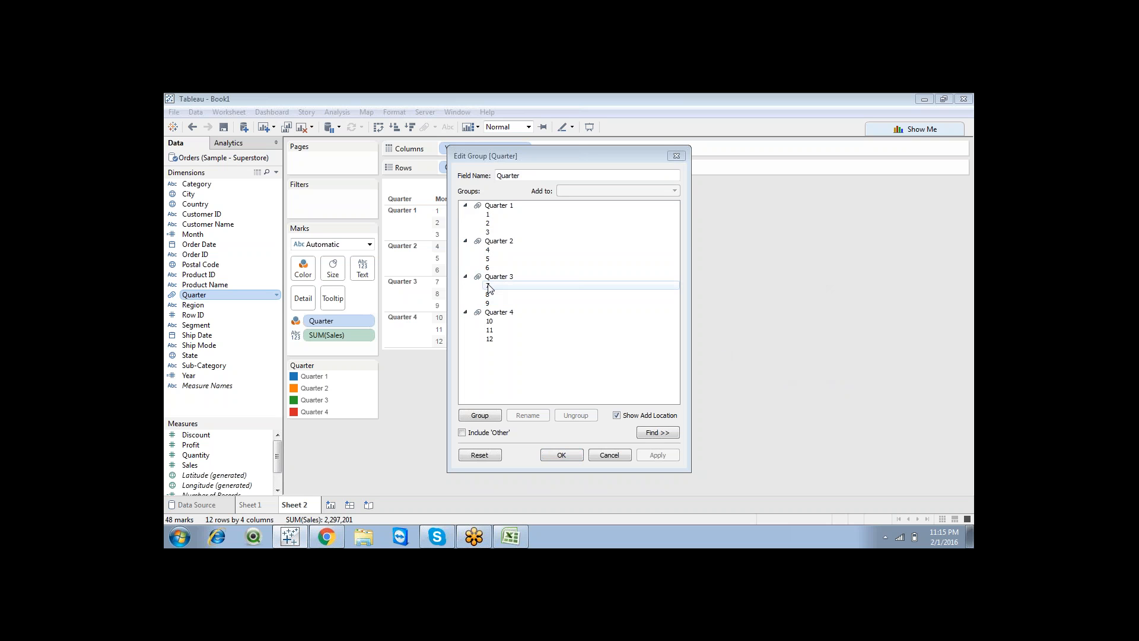
Try moving month 7 from Quarter 3 to Quarter 4 and back, and close the group editor without saving
{"action": "mouse_move", "coordinate": [489, 289]}
{"action": "left_mouse_down"}
{"action": "mouse_move", "coordinate": [493, 321]}
{"action": "mouse_move", "coordinate": [492, 311]}
{"action": "left_mouse_up"}
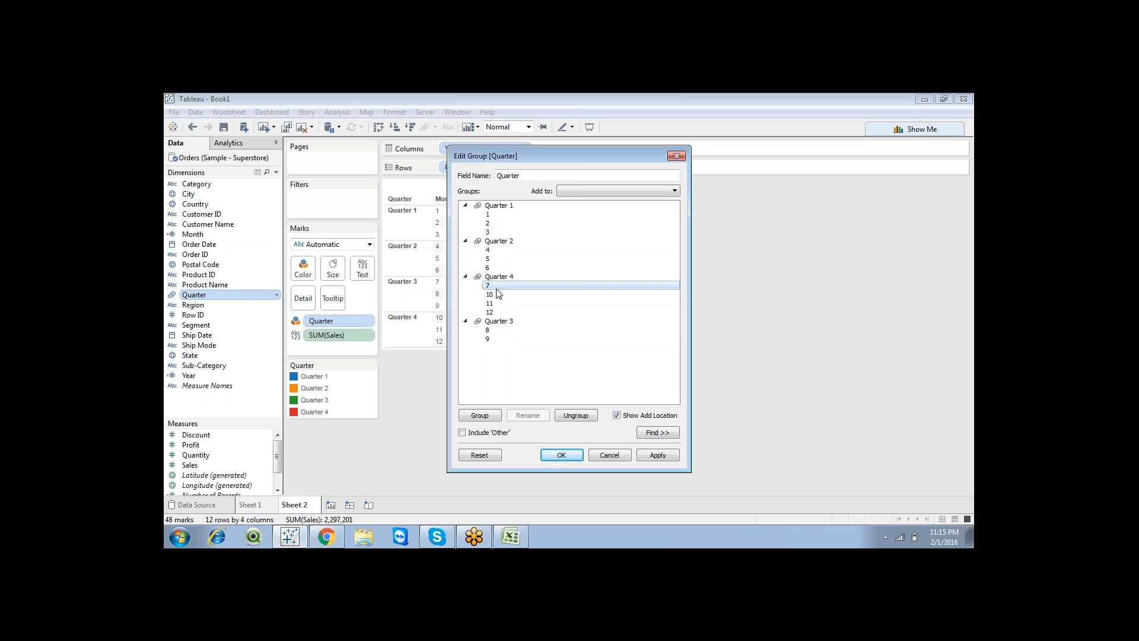
{"action": "left_click_drag", "start_coordinate": [493, 286], "coordinate": [496, 328]}
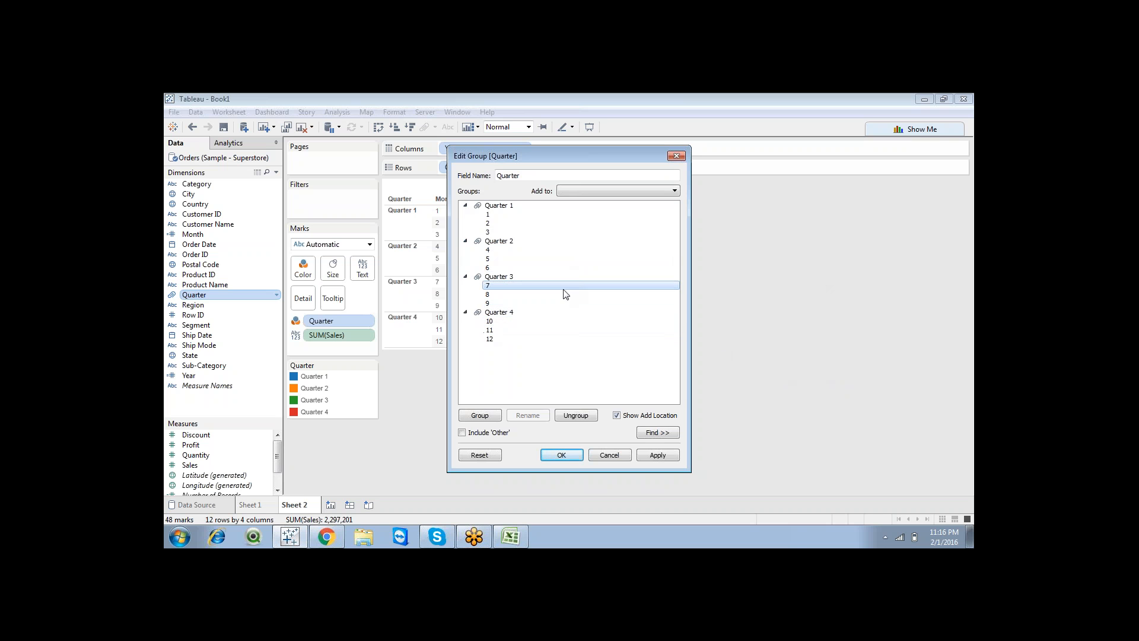
{"action": "left_click", "coordinate": [517, 321]}
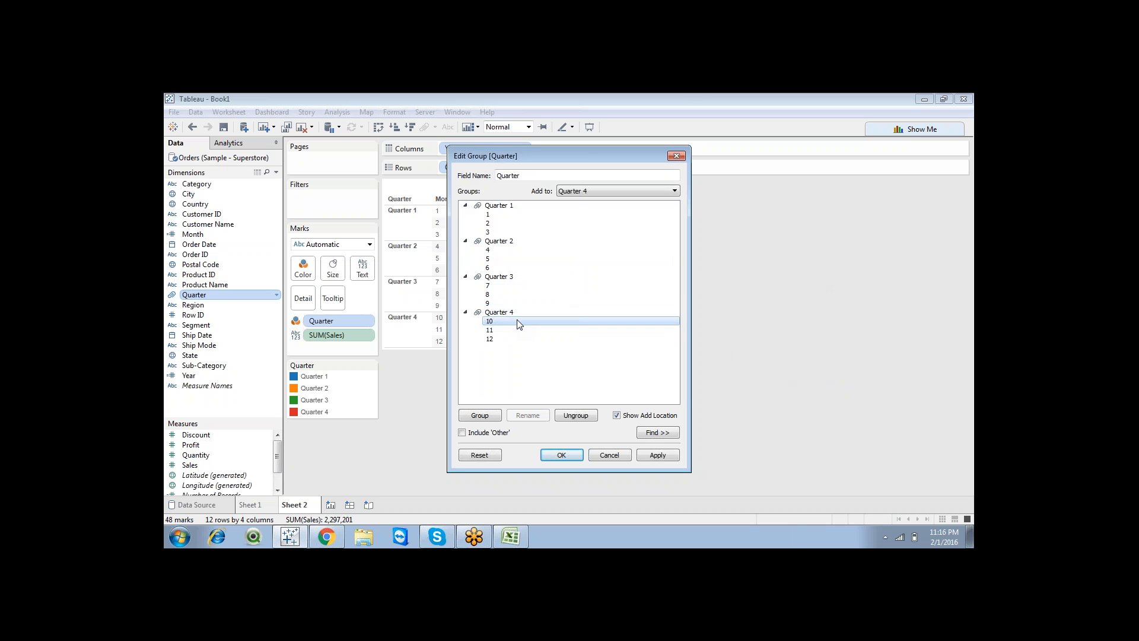
{"action": "left_click", "coordinate": [615, 455]}
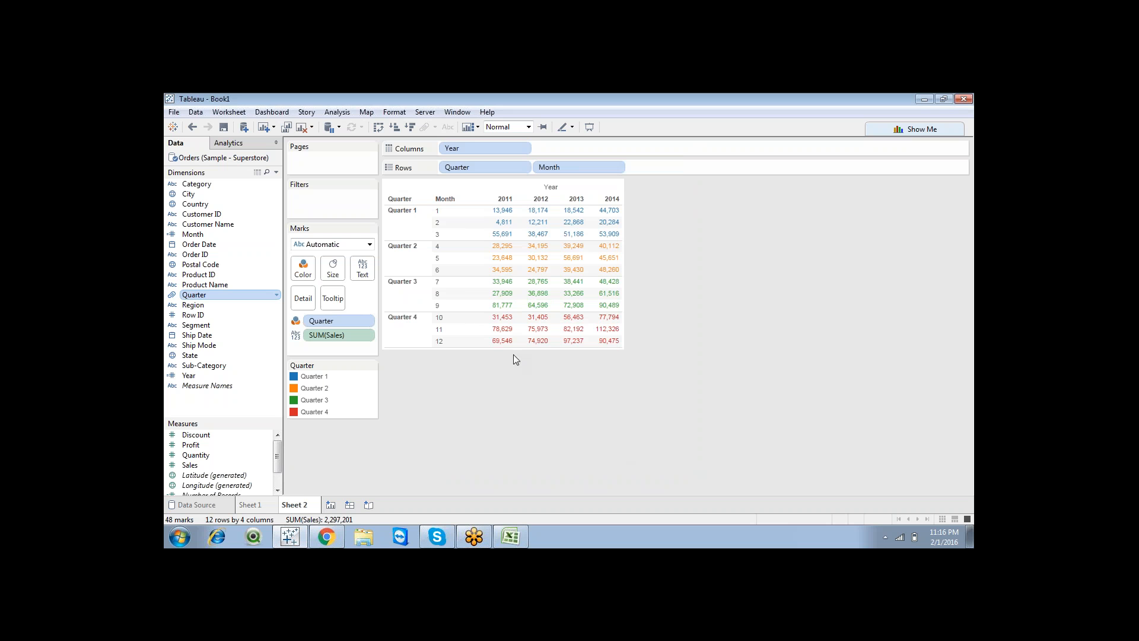
Make the dimensions list slightly taller and move Year from Columns to the front of Rows, before Quarter
{"action": "right_click", "coordinate": [237, 295]}
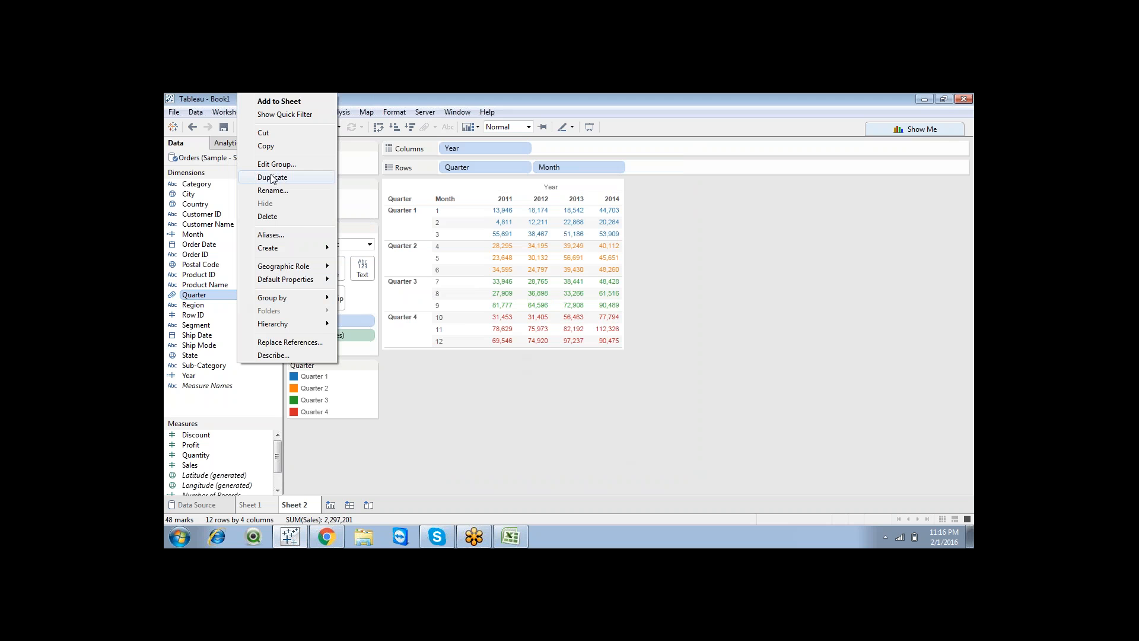
{"action": "left_click", "coordinate": [448, 367]}
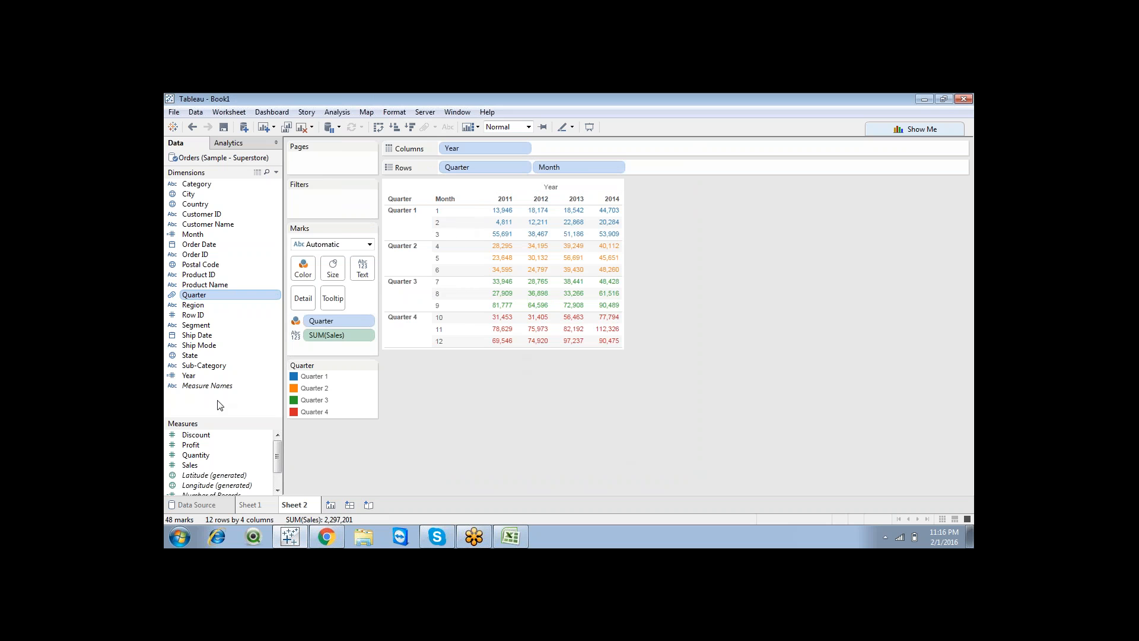
{"action": "left_click_drag", "start_coordinate": [217, 422], "coordinate": [216, 440]}
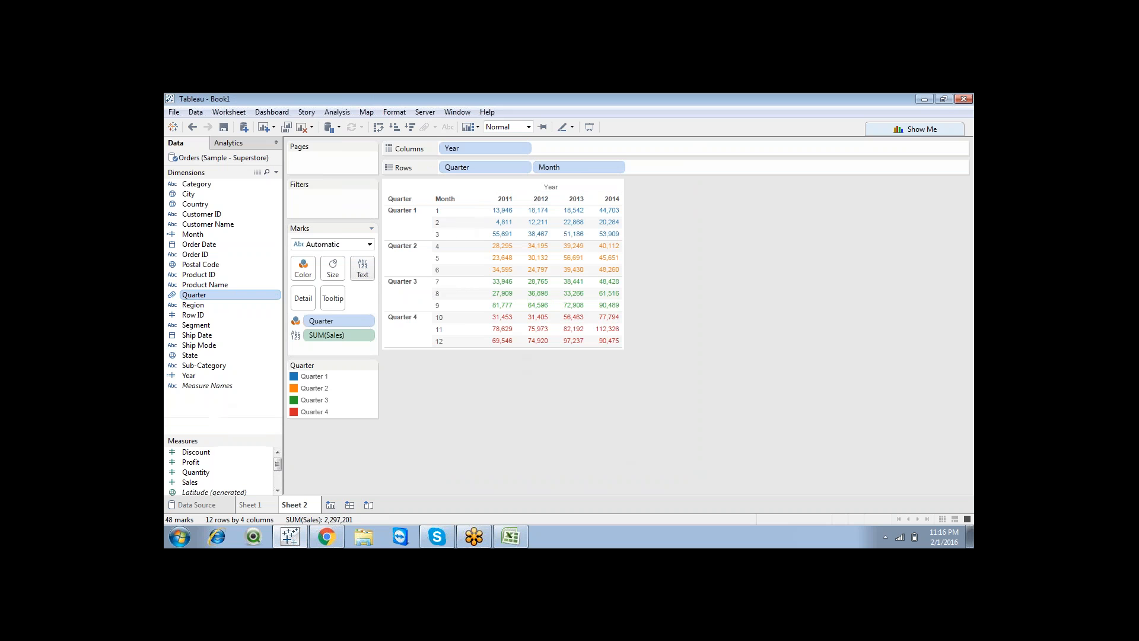
{"action": "left_click_drag", "start_coordinate": [456, 153], "coordinate": [443, 166]}
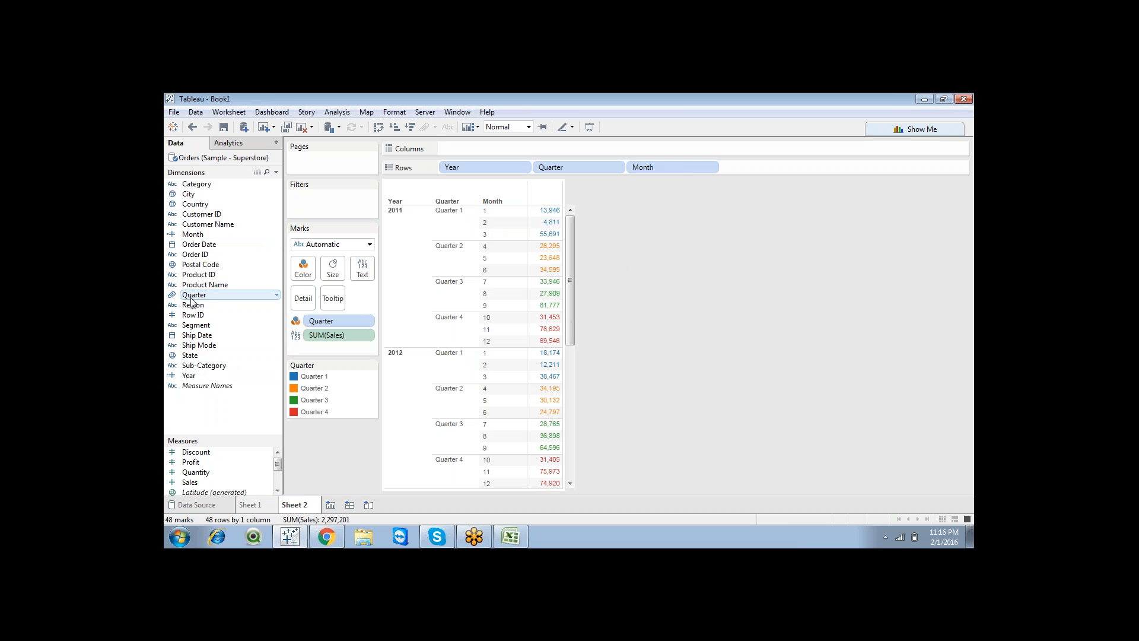
Create a hierarchy named "Year, Quarter" from Year and Quarter, and add Month as its lowest level
{"action": "left_click_drag", "start_coordinate": [191, 298], "coordinate": [194, 376]}
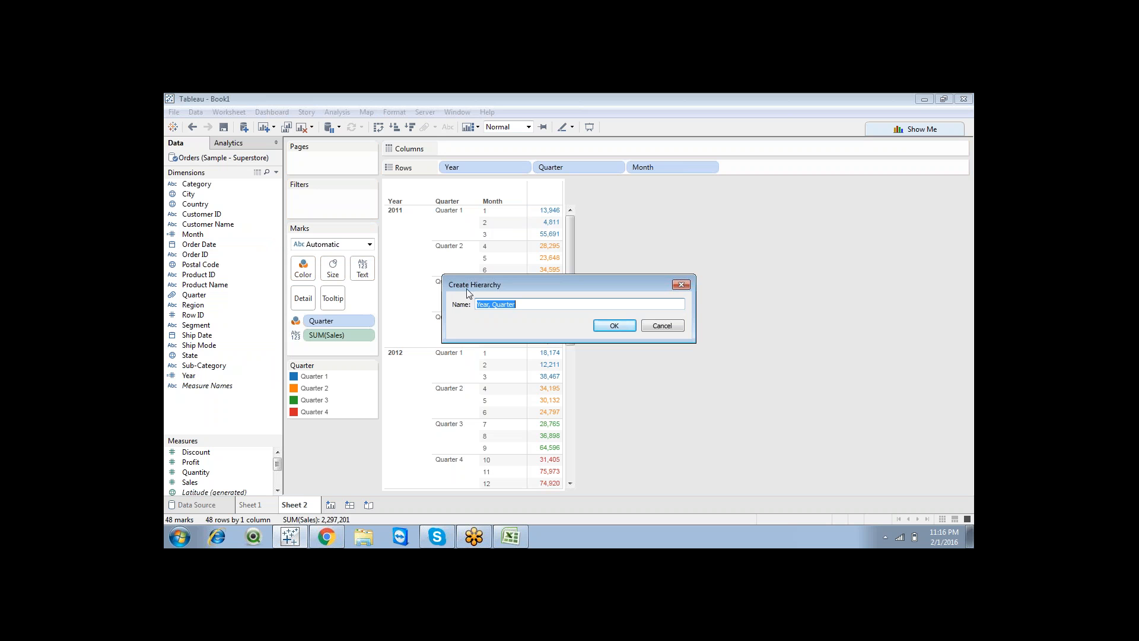
{"action": "left_click", "coordinate": [622, 327]}
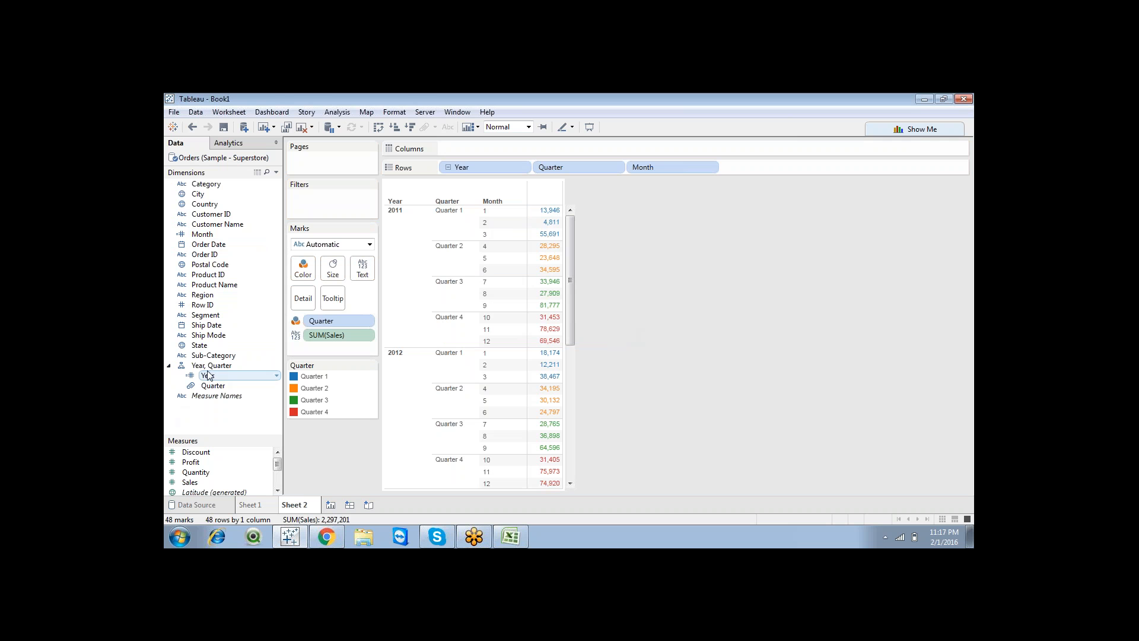
{"action": "left_click", "coordinate": [200, 235]}
{"action": "left_click_drag", "start_coordinate": [200, 236], "coordinate": [204, 389]}
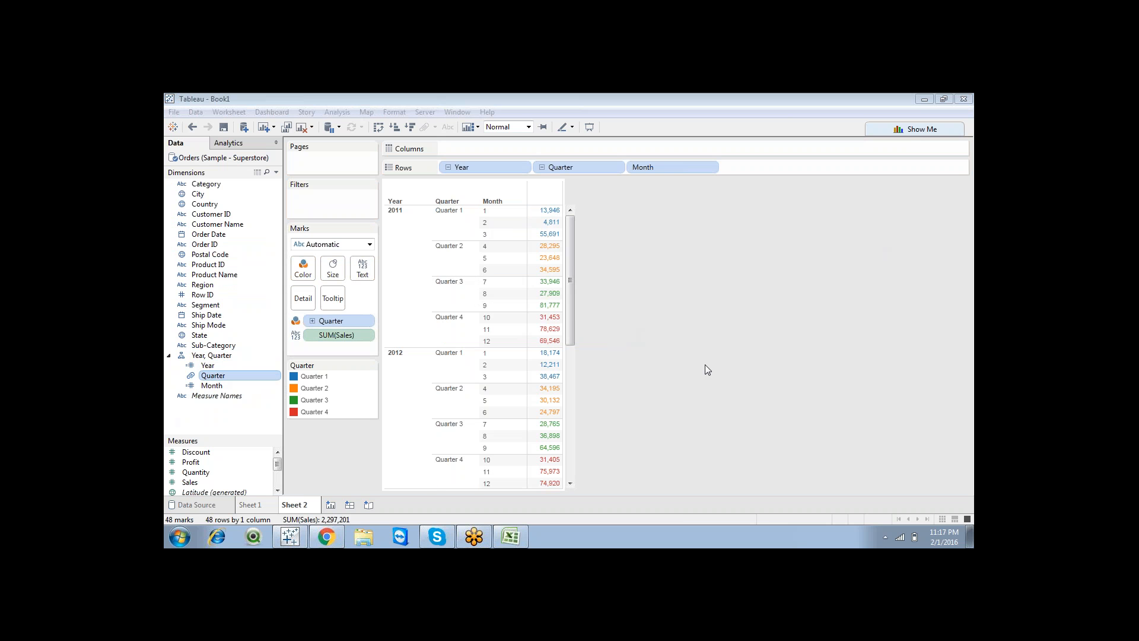
{"action": "left_click", "coordinate": [225, 418]}
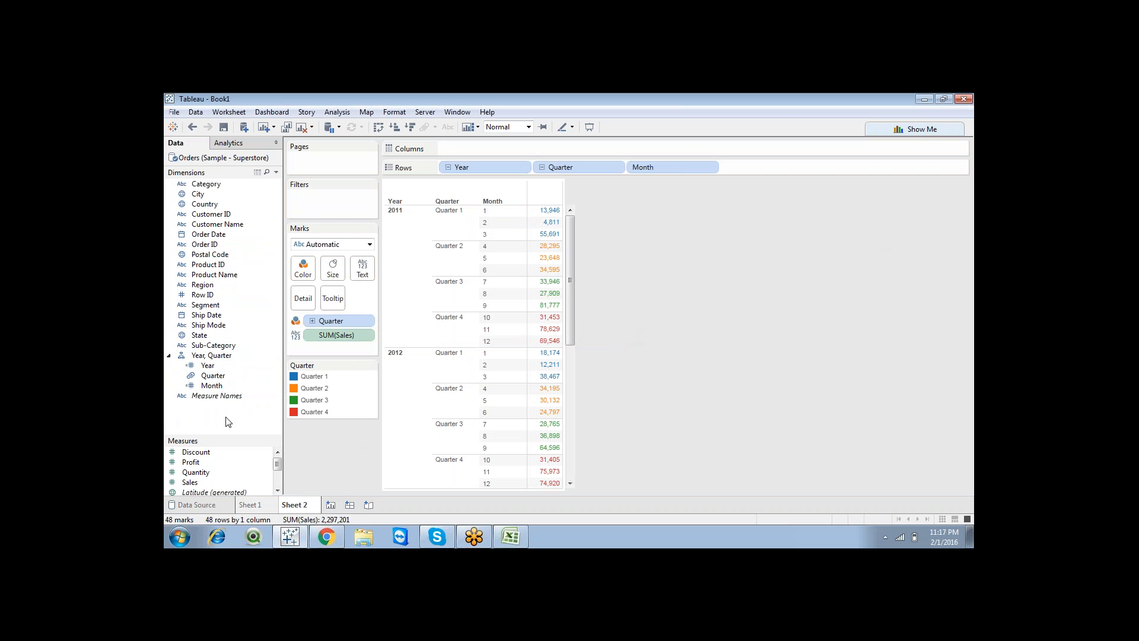
Drill the Rows hierarchy down from Year through Quarter to Month, and roll it back up to Year
{"action": "left_click", "coordinate": [447, 168]}
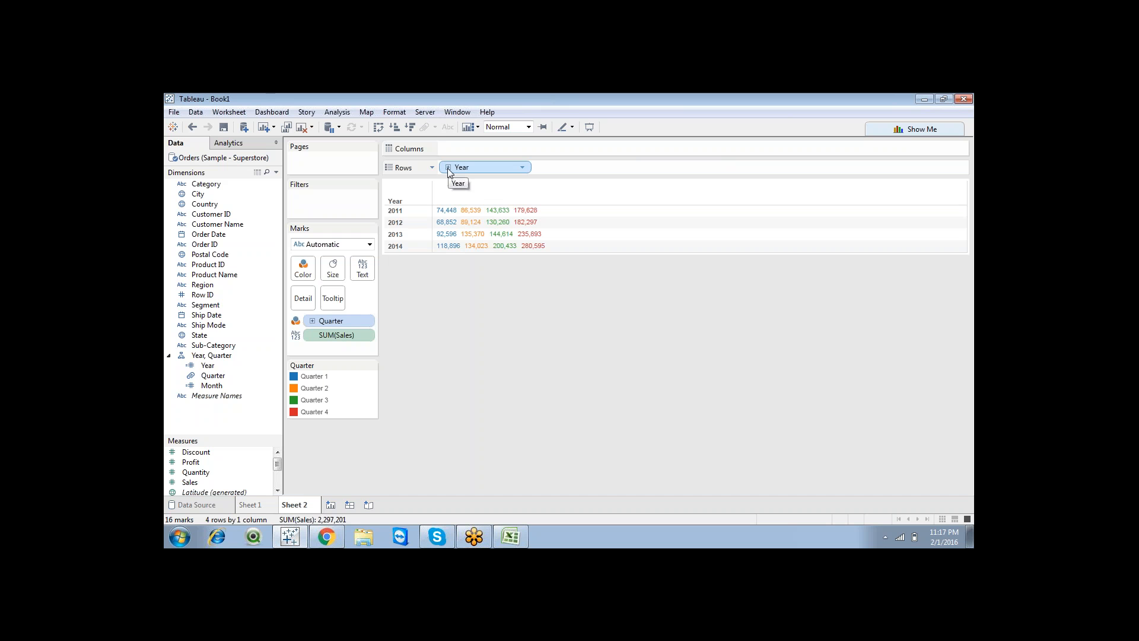
{"action": "left_click", "coordinate": [447, 168]}
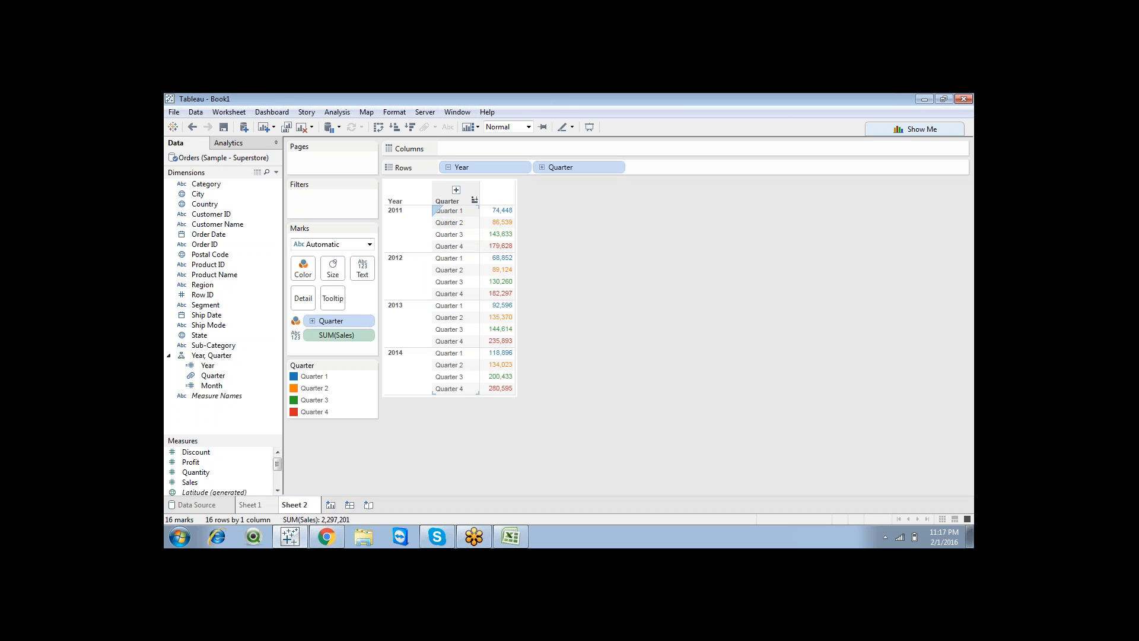
{"action": "left_click", "coordinate": [542, 167]}
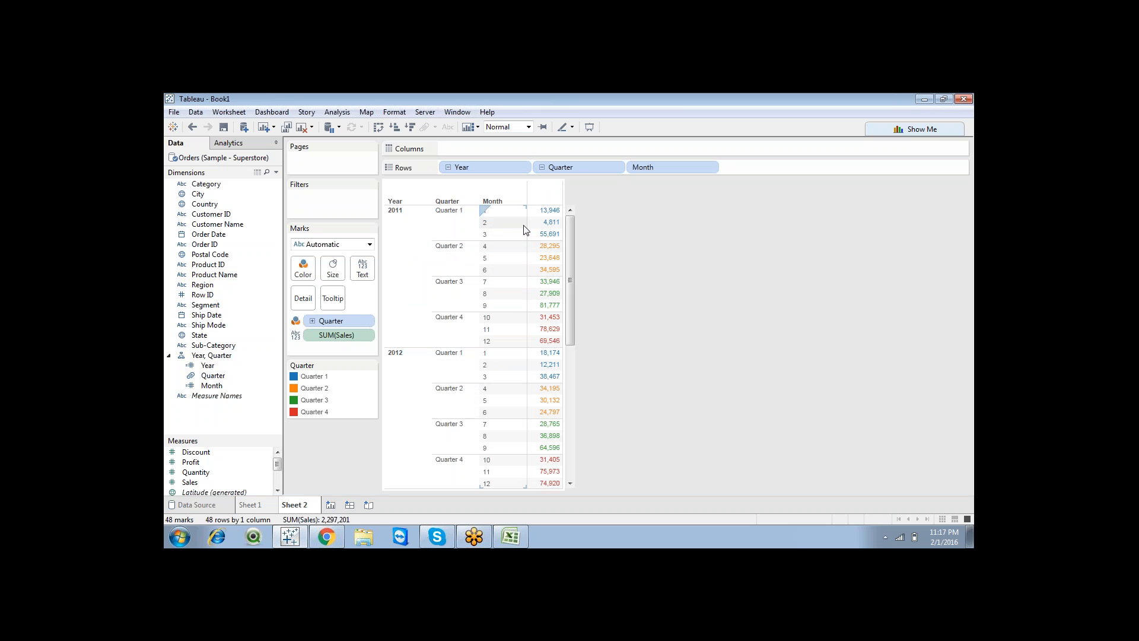
{"action": "left_click", "coordinate": [541, 167]}
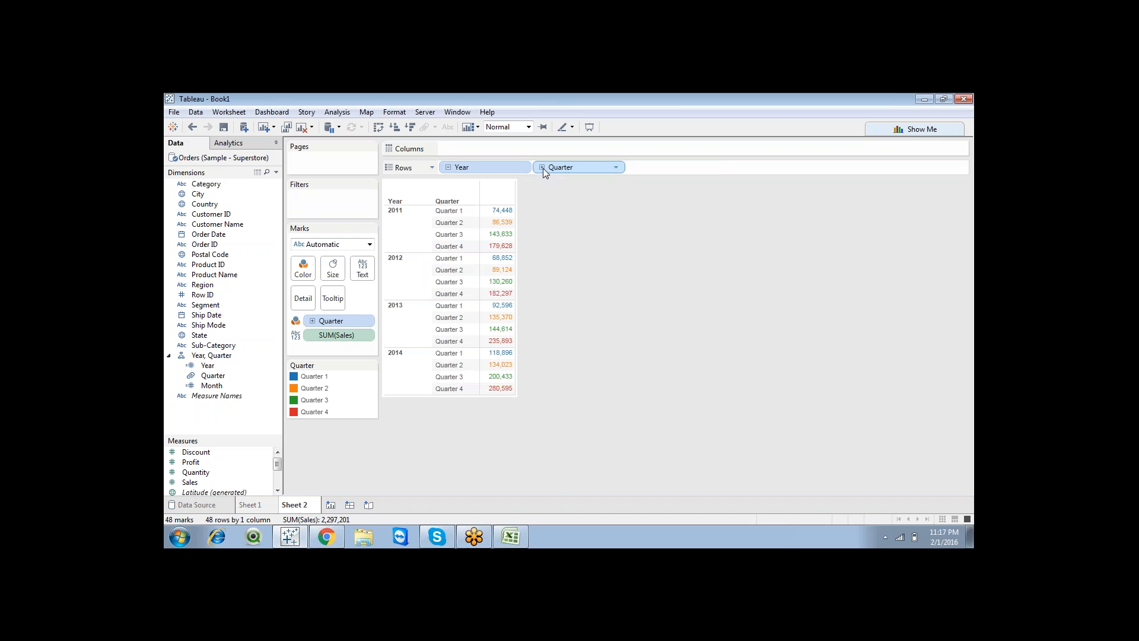
{"action": "left_click", "coordinate": [449, 167]}
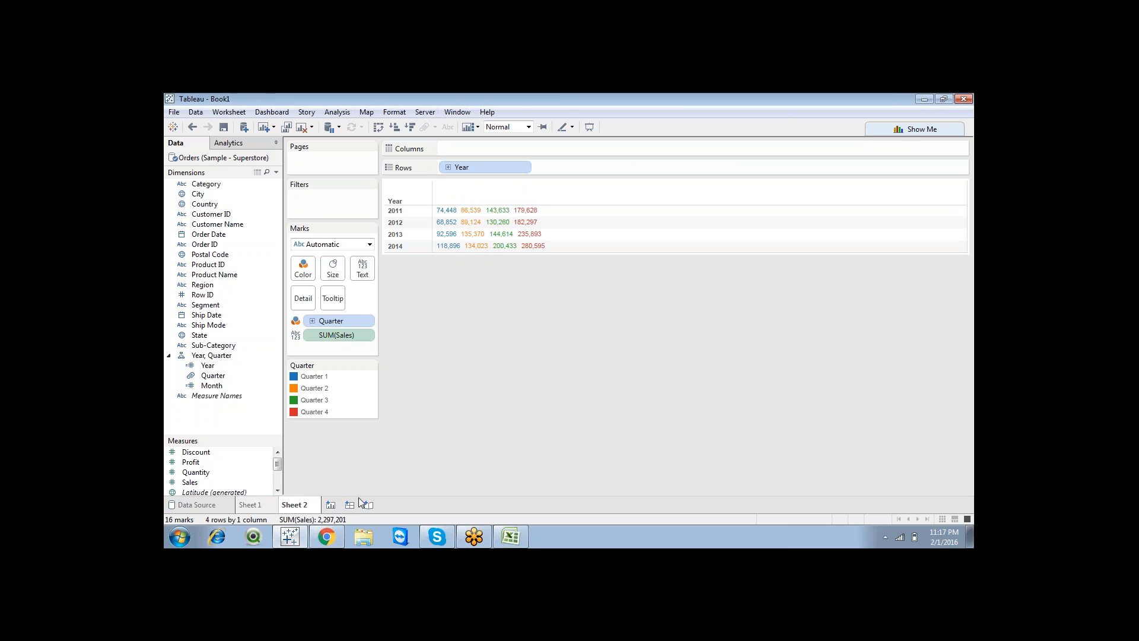
Add a new blank worksheet, and check the Groups notes in the course content workbook in Excel before returning to Tableau
{"action": "left_click", "coordinate": [330, 505]}
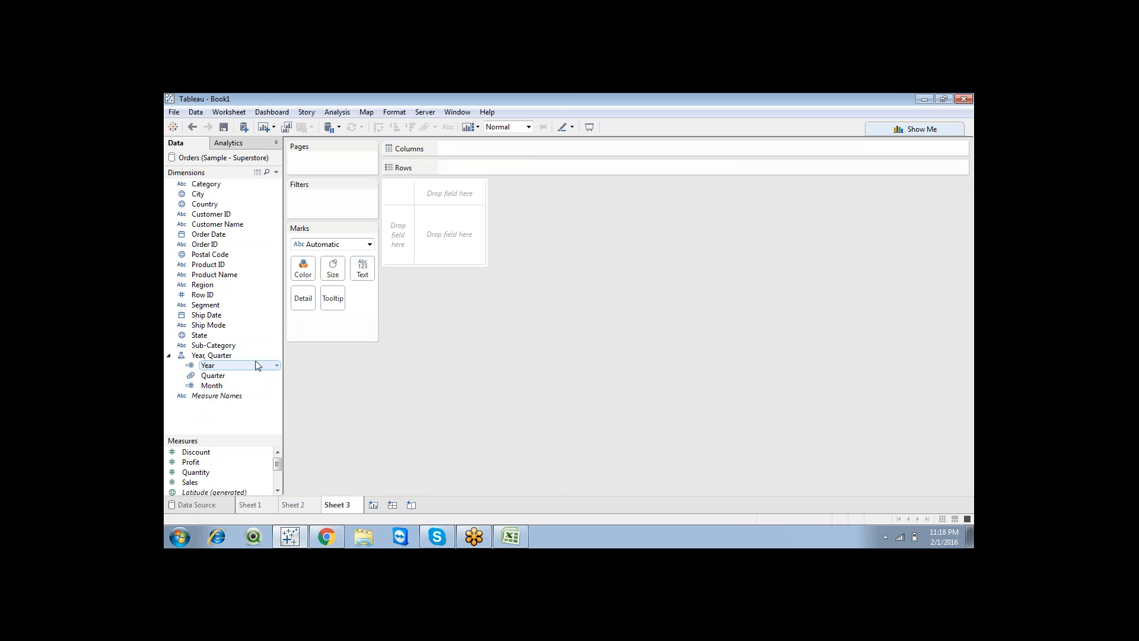
{"action": "left_click", "coordinate": [224, 286]}
{"action": "left_click", "coordinate": [231, 396]}
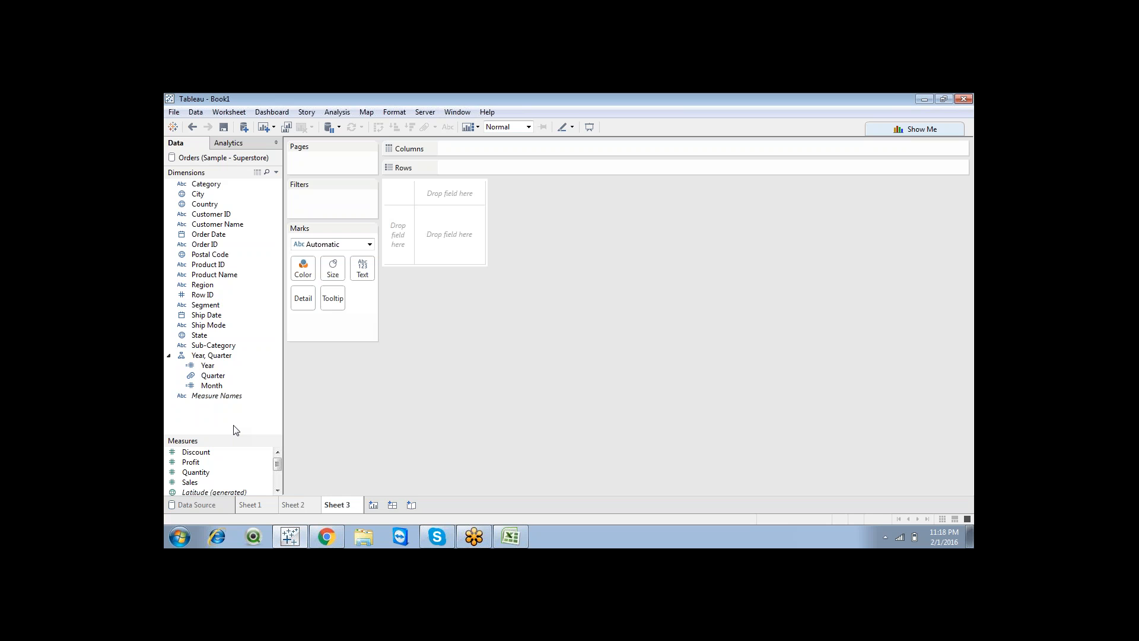
{"action": "left_click", "coordinate": [505, 536]}
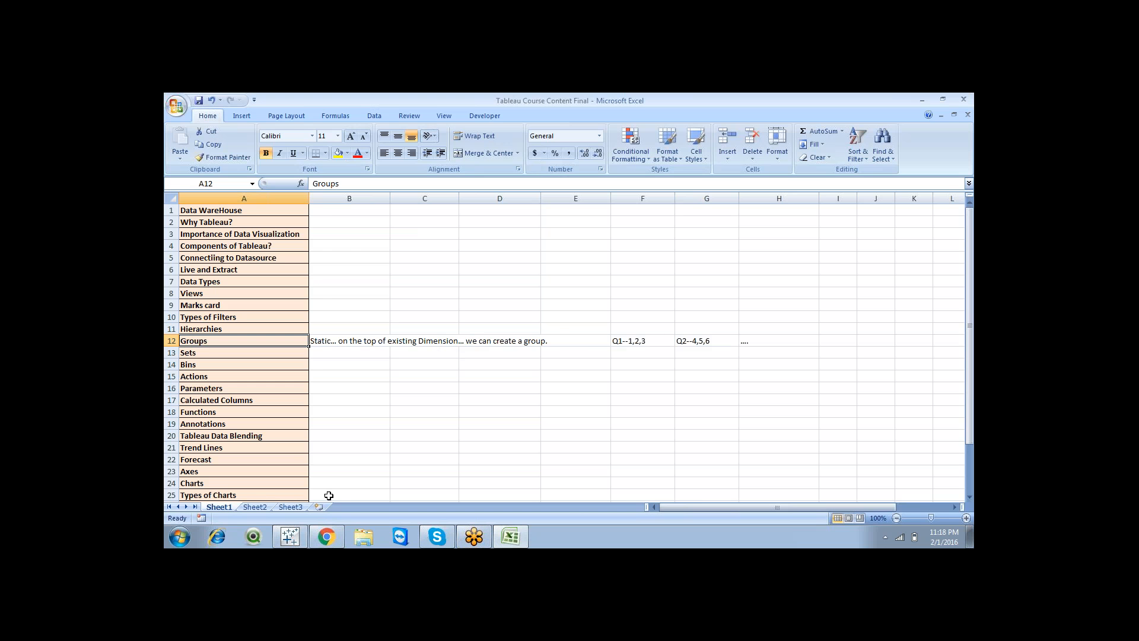
{"action": "left_click", "coordinate": [289, 536]}
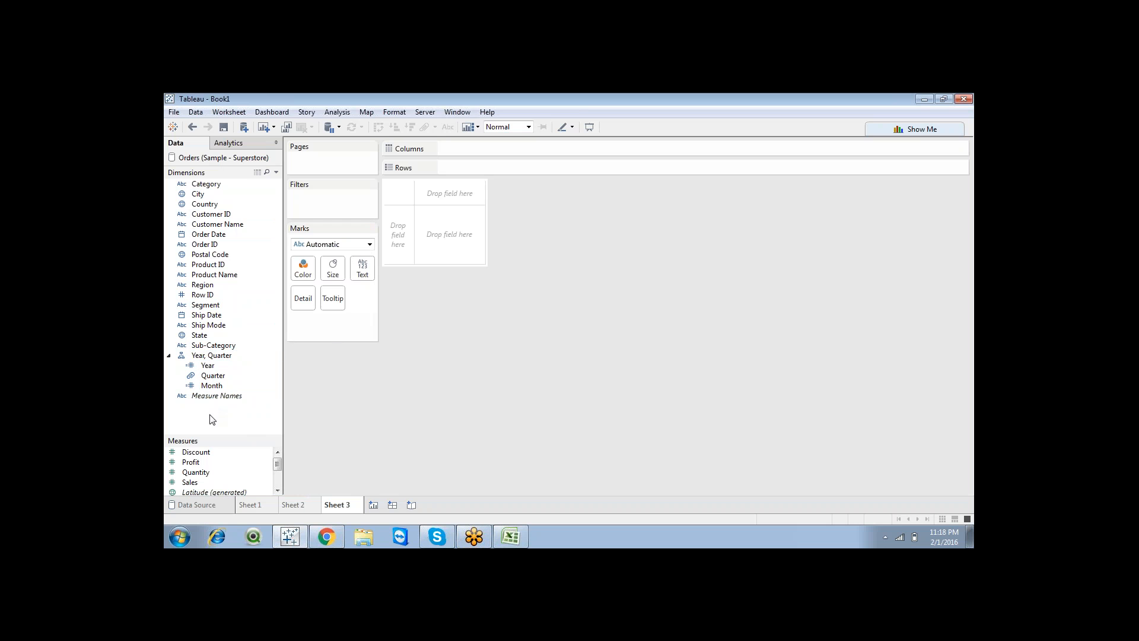
Start a new group from the Month dimension and set its field name to Seasons
{"action": "right_click", "coordinate": [209, 386]}
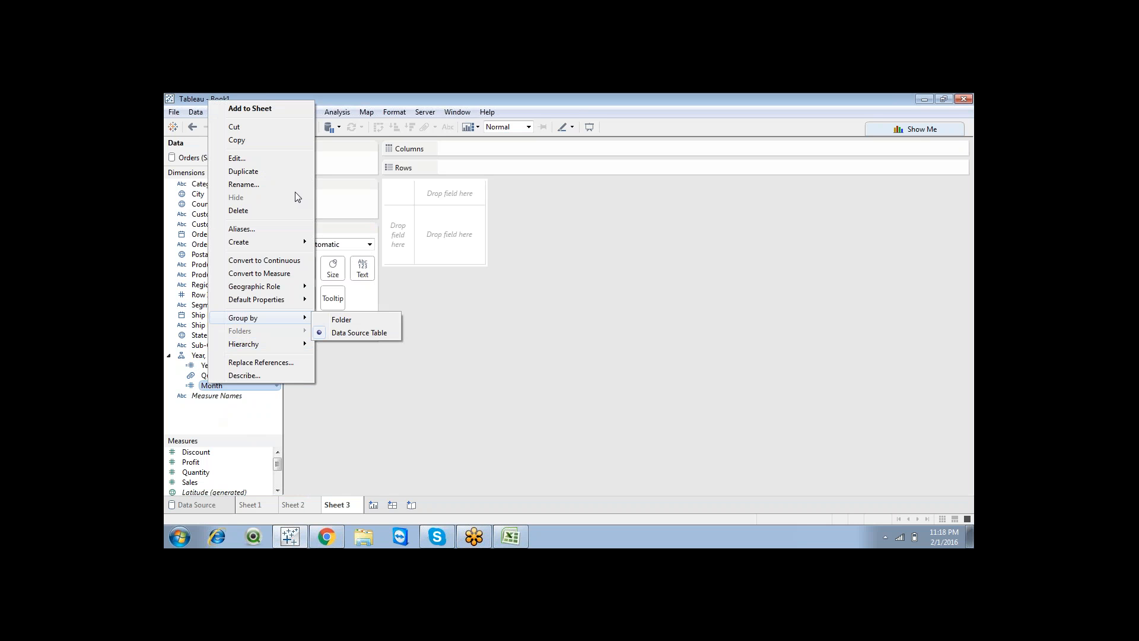
{"action": "mouse_move", "coordinate": [292, 241]}
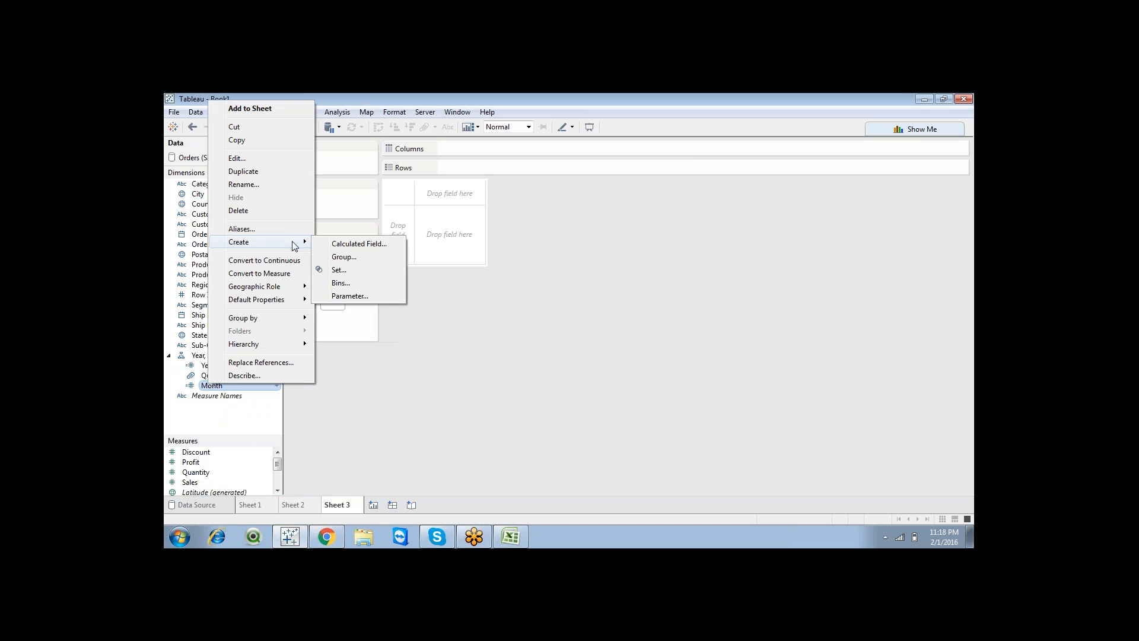
{"action": "left_click", "coordinate": [336, 260]}
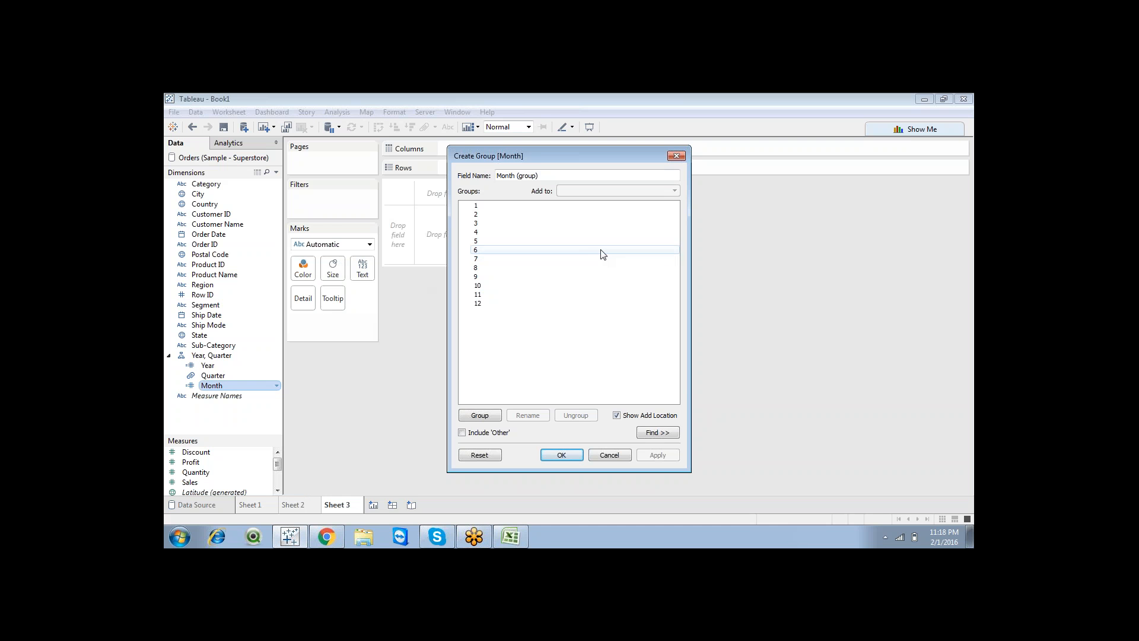
{"action": "left_click_drag", "start_coordinate": [553, 177], "coordinate": [497, 182]}
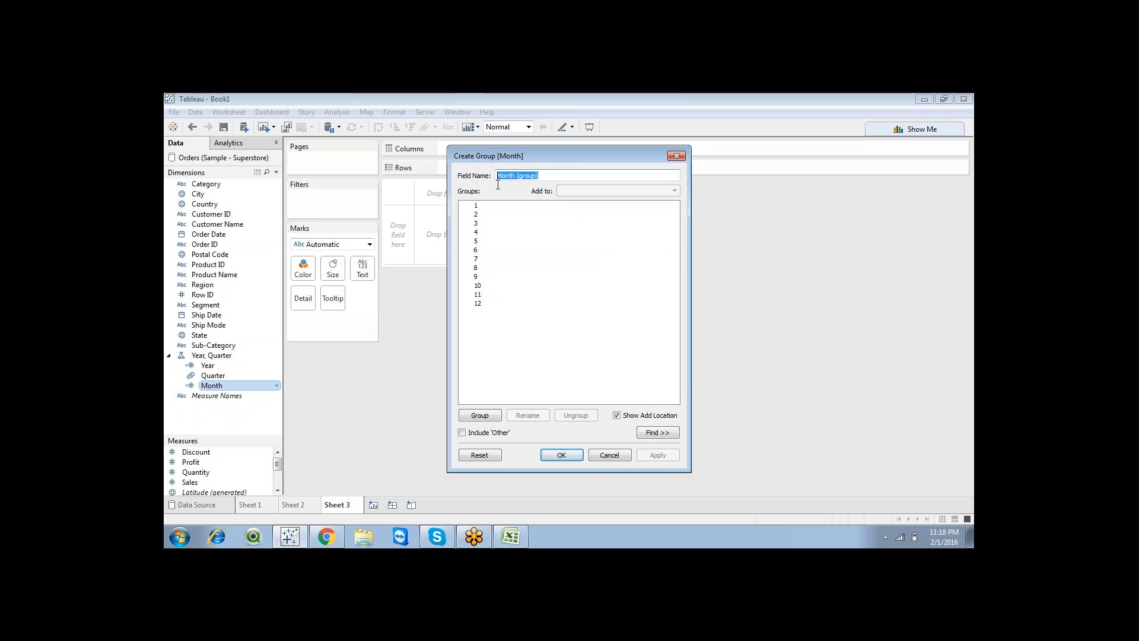
{"action": "type", "text": "Seasons"}
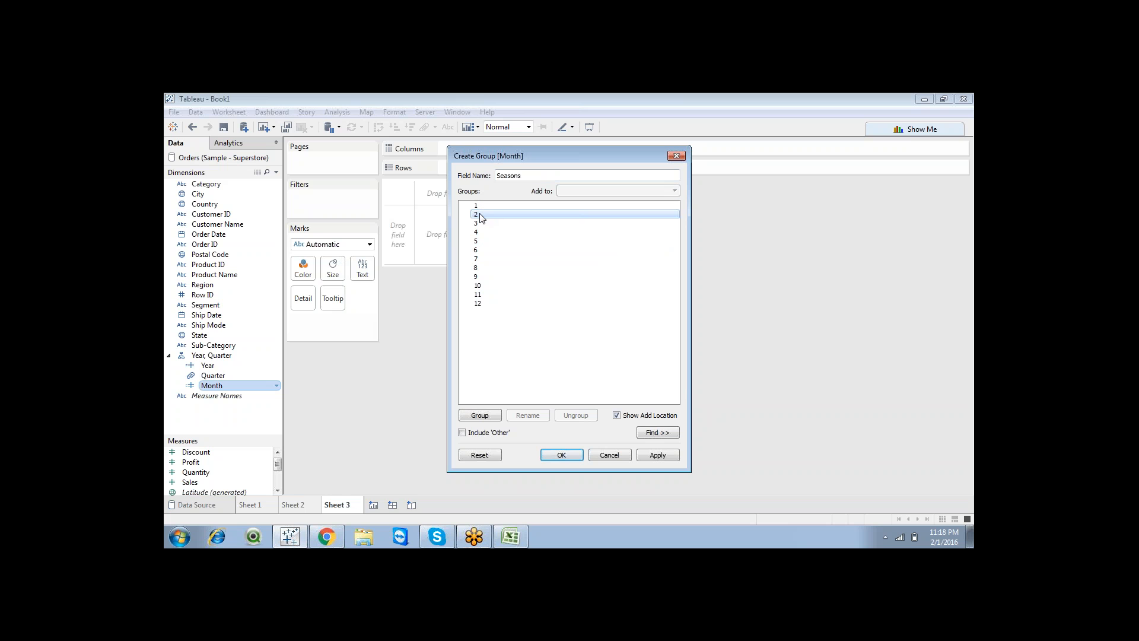
Group months 3 through 6 and name the group Summer
{"action": "left_click", "coordinate": [478, 267]}
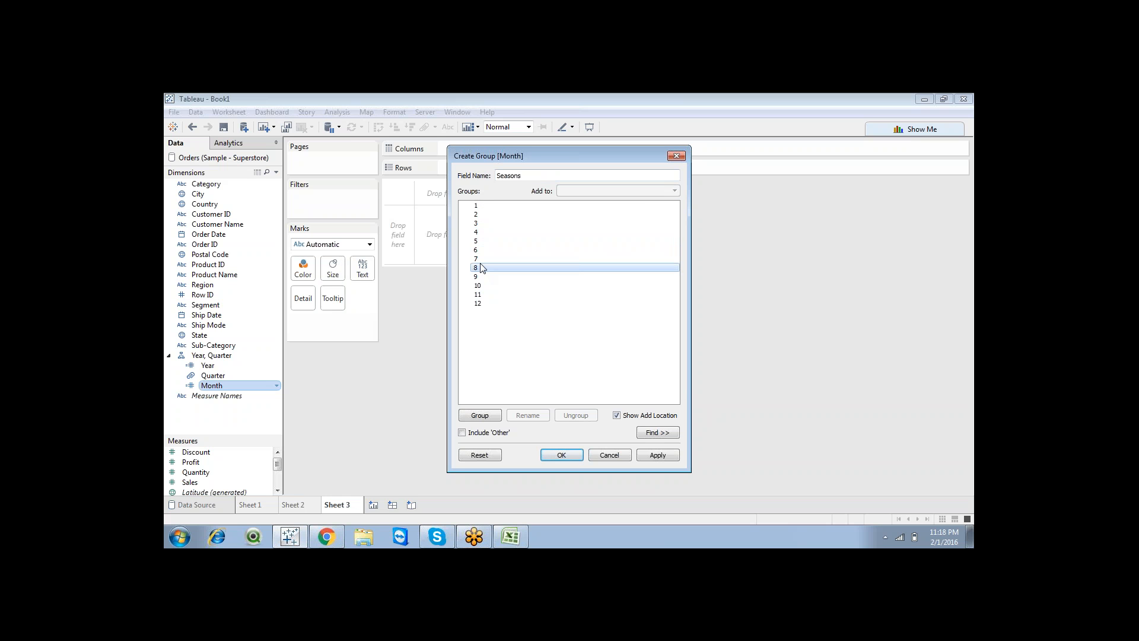
{"action": "left_click", "coordinate": [477, 223]}
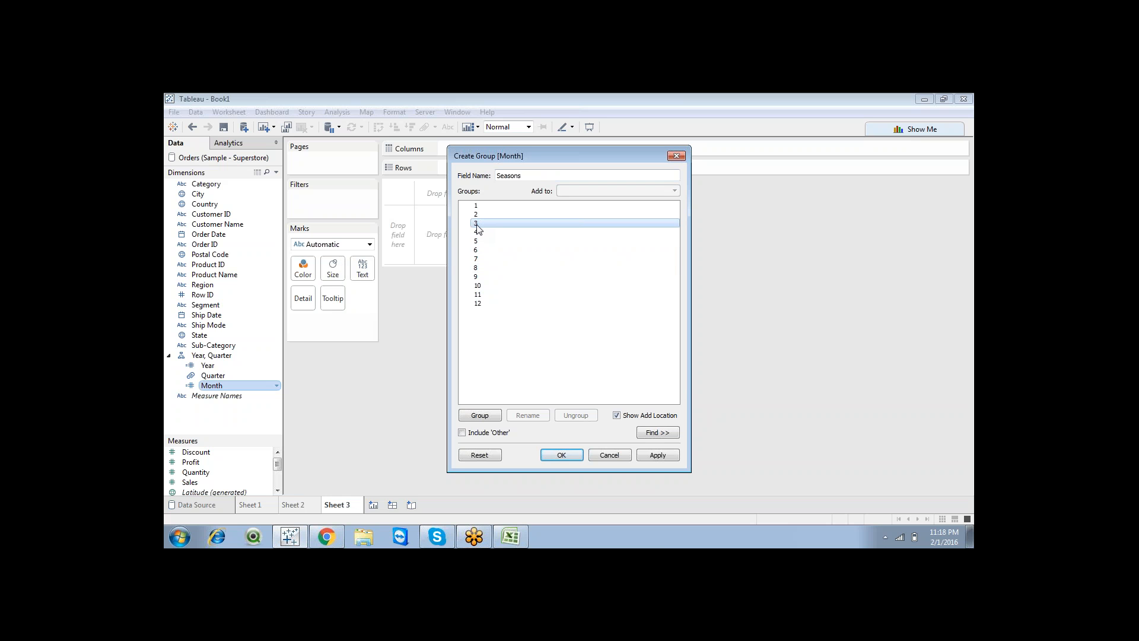
{"action": "key", "text": "shift+Down"}
{"action": "key", "text": "shift+Down"}
{"action": "key", "text": "shift+Down"}
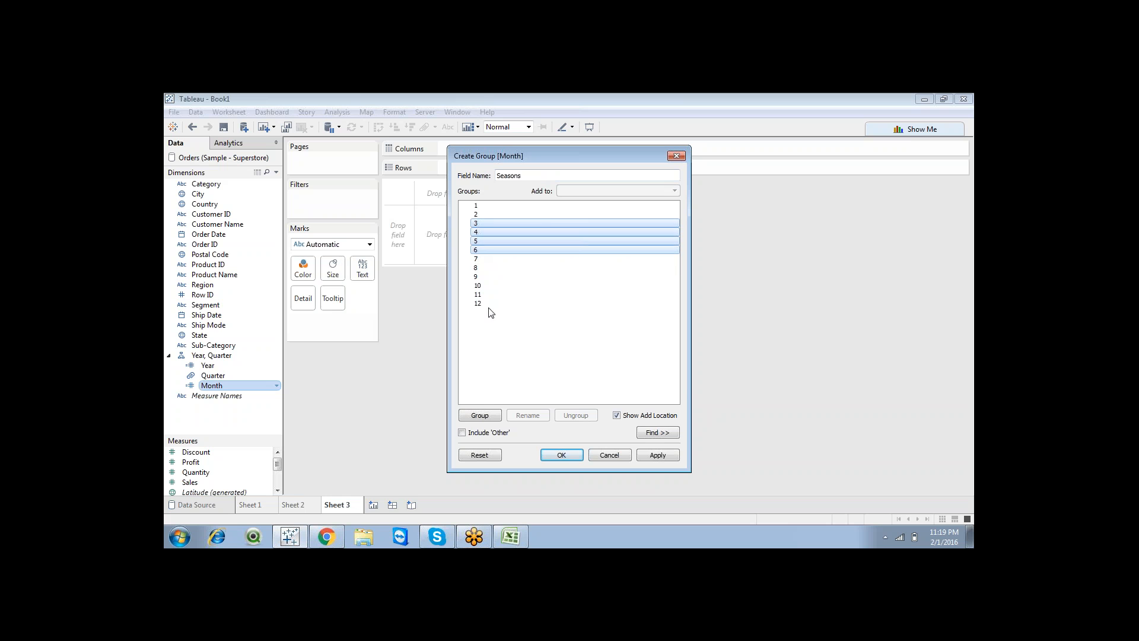
{"action": "left_click", "coordinate": [480, 415]}
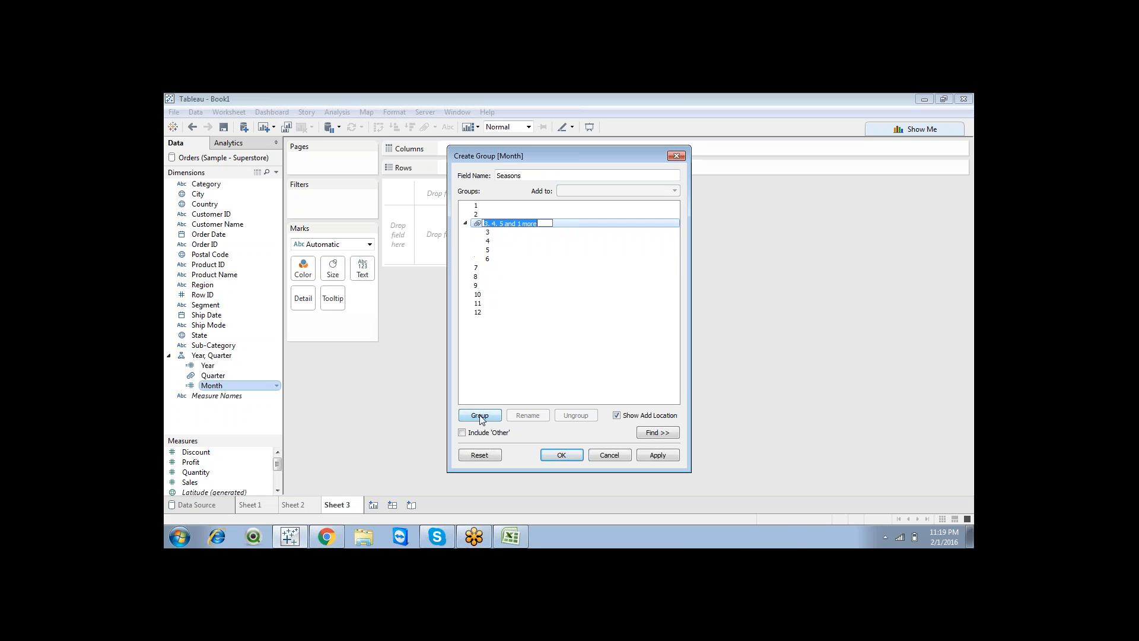
{"action": "type", "text": "S"}
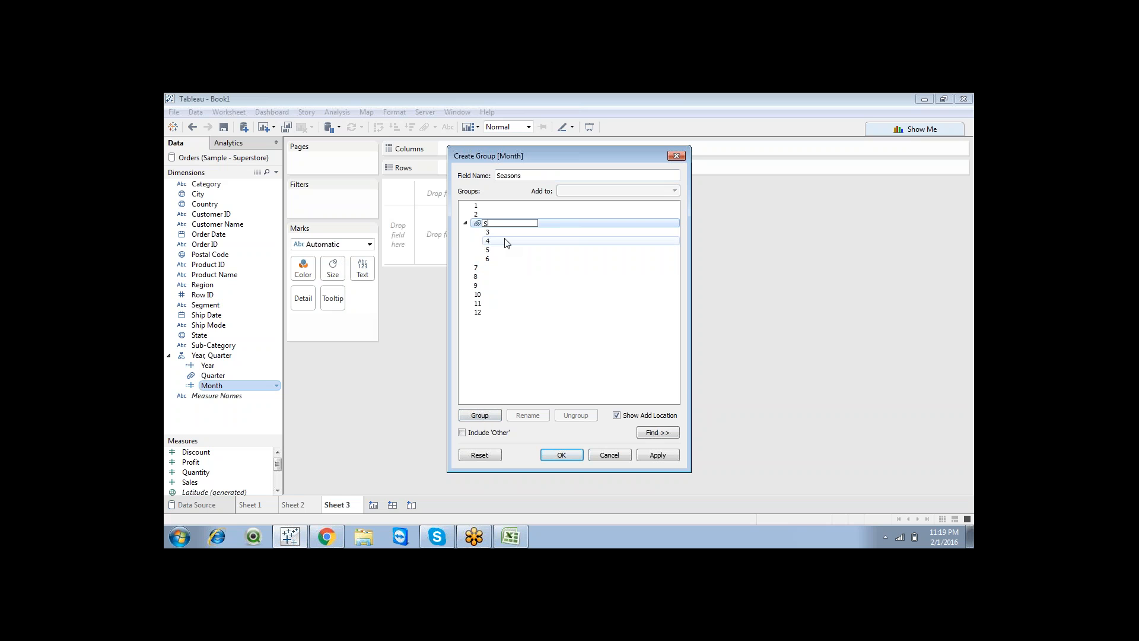
{"action": "type", "text": "umma"}
{"action": "type", "text": "r"}
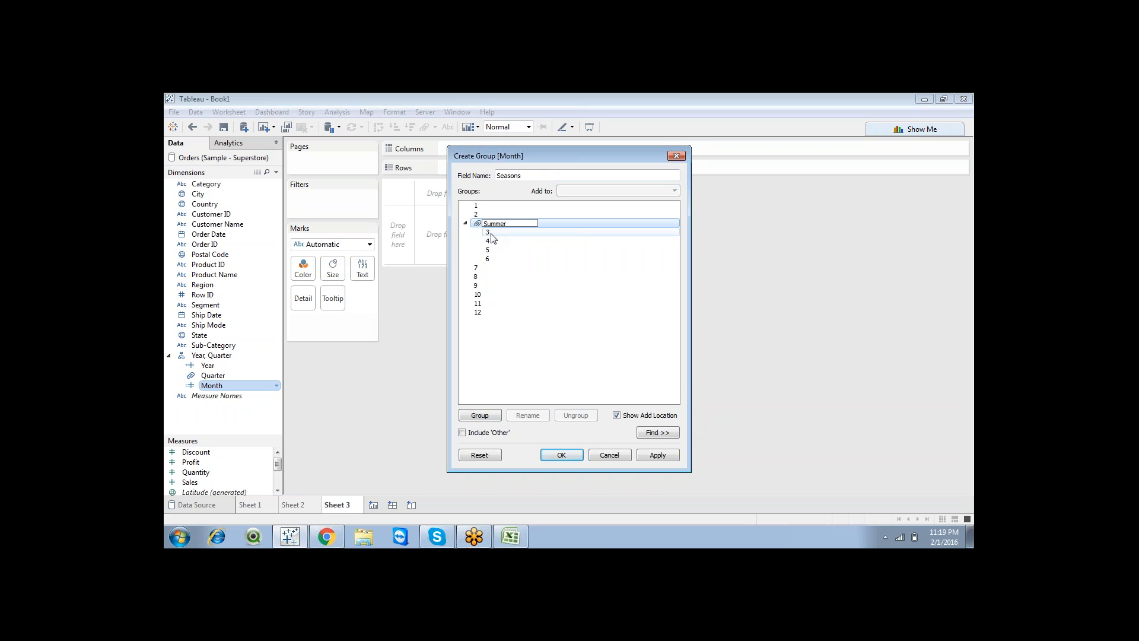
Group months 7 through 10 and name the group Rainy
{"action": "left_click", "coordinate": [478, 271]}
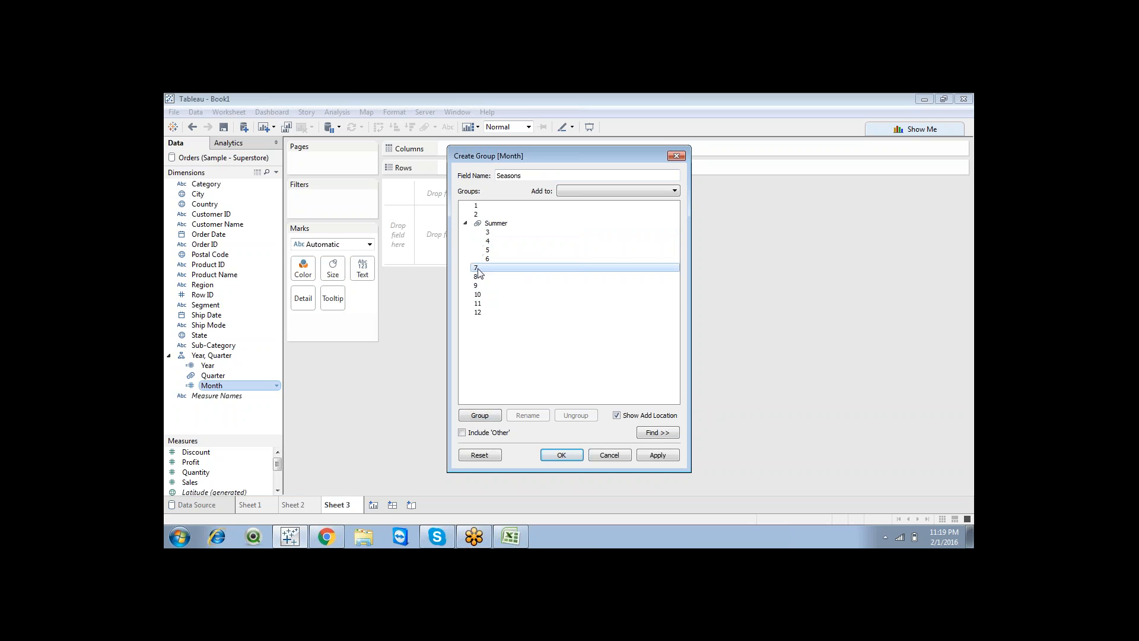
{"action": "key", "text": "shift+Down"}
{"action": "key", "text": "shift+Down"}
{"action": "key", "text": "shift+Down"}
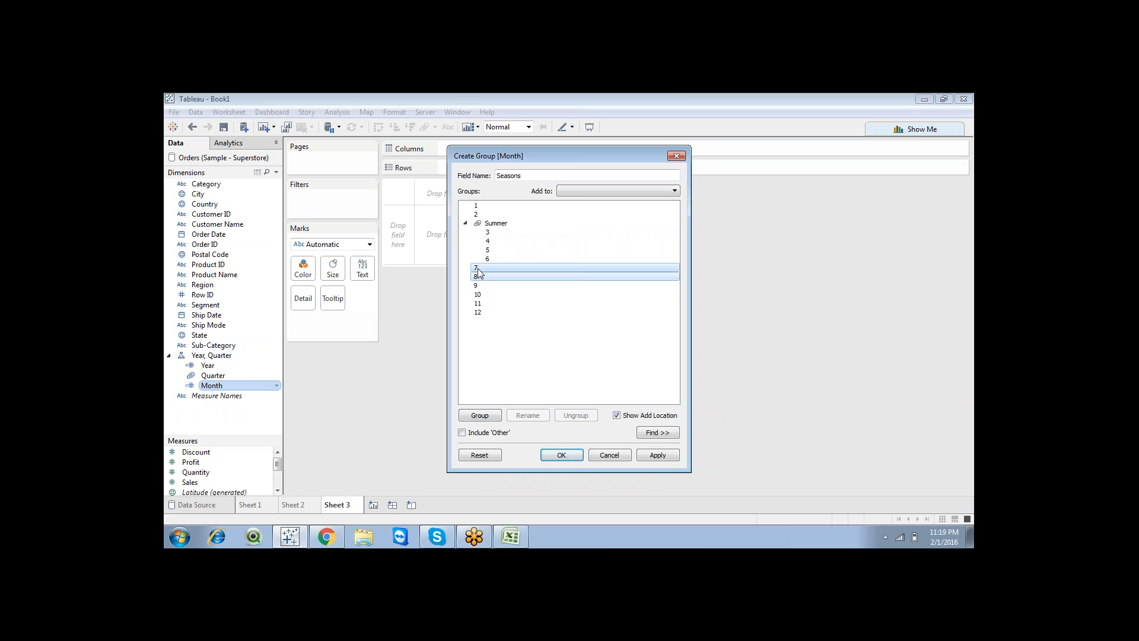
{"action": "left_click", "coordinate": [475, 416]}
{"action": "type", "text": "R"}
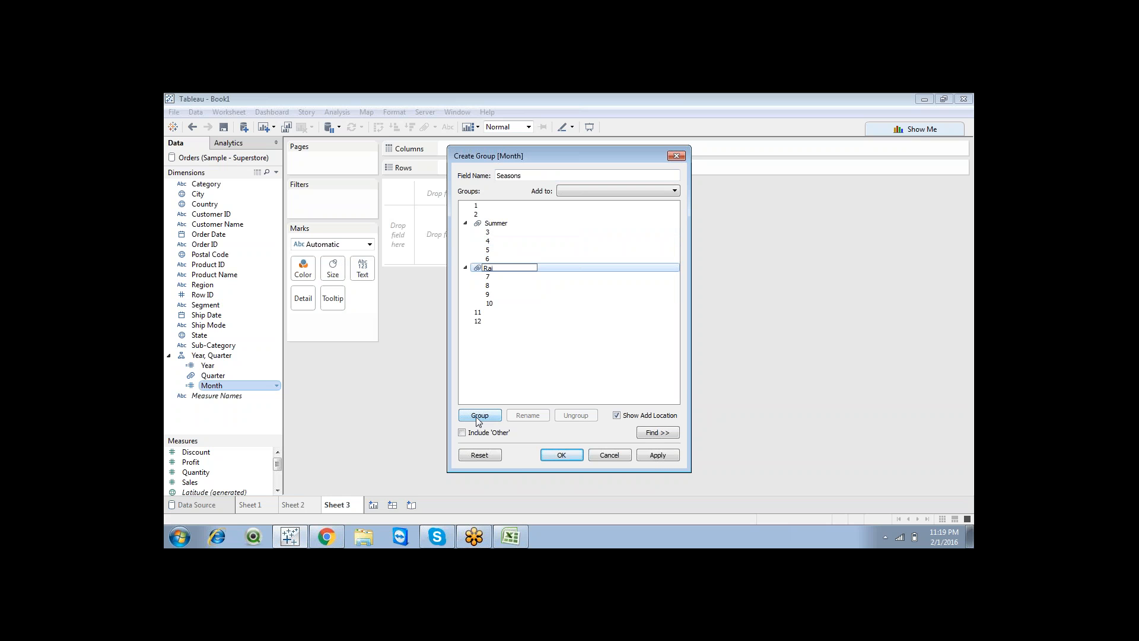
{"action": "type", "text": "ainy"}
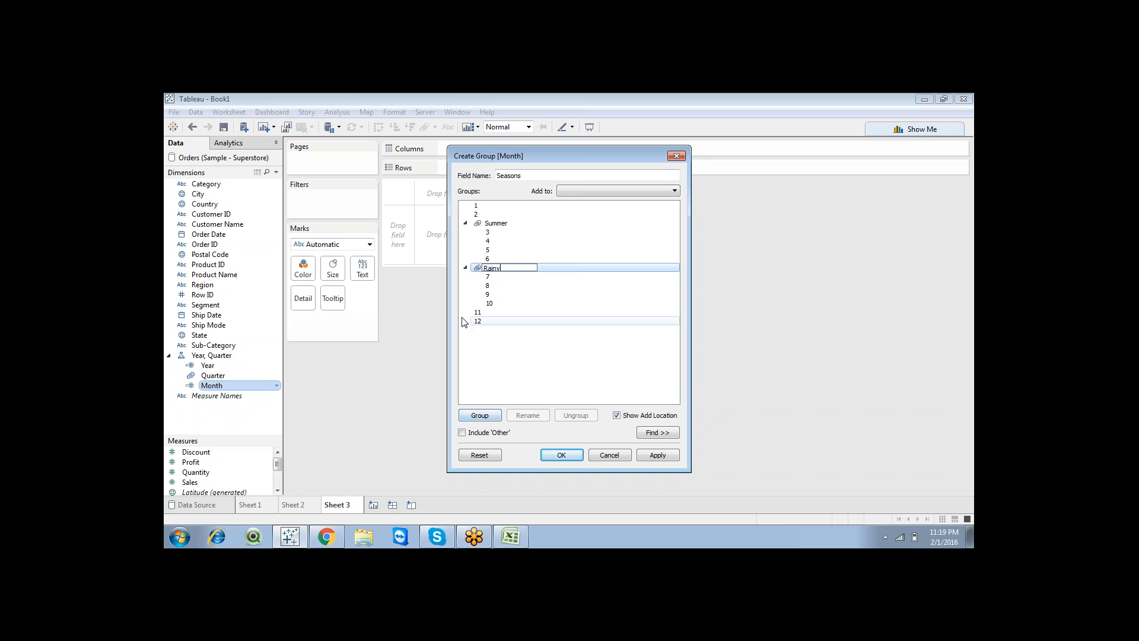
Combine the ungrouped months 11, 12, 1 and 2 into one group
{"action": "left_click", "coordinate": [469, 315]}
{"action": "left_click", "coordinate": [474, 321], "text": "shift"}
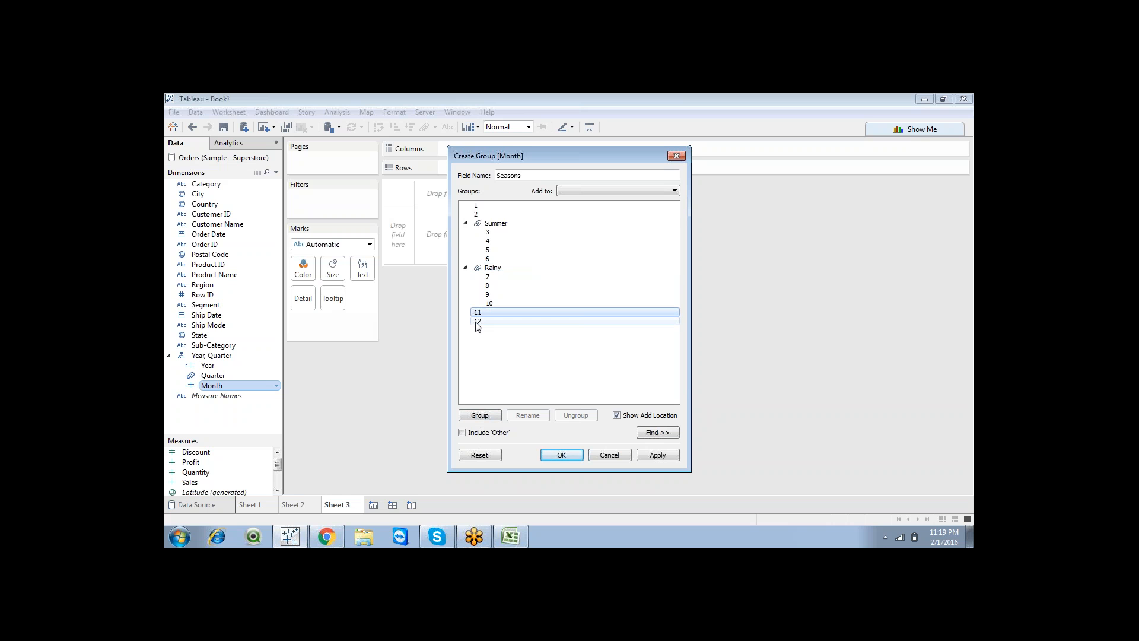
{"action": "left_click", "coordinate": [480, 206], "text": "ctrl"}
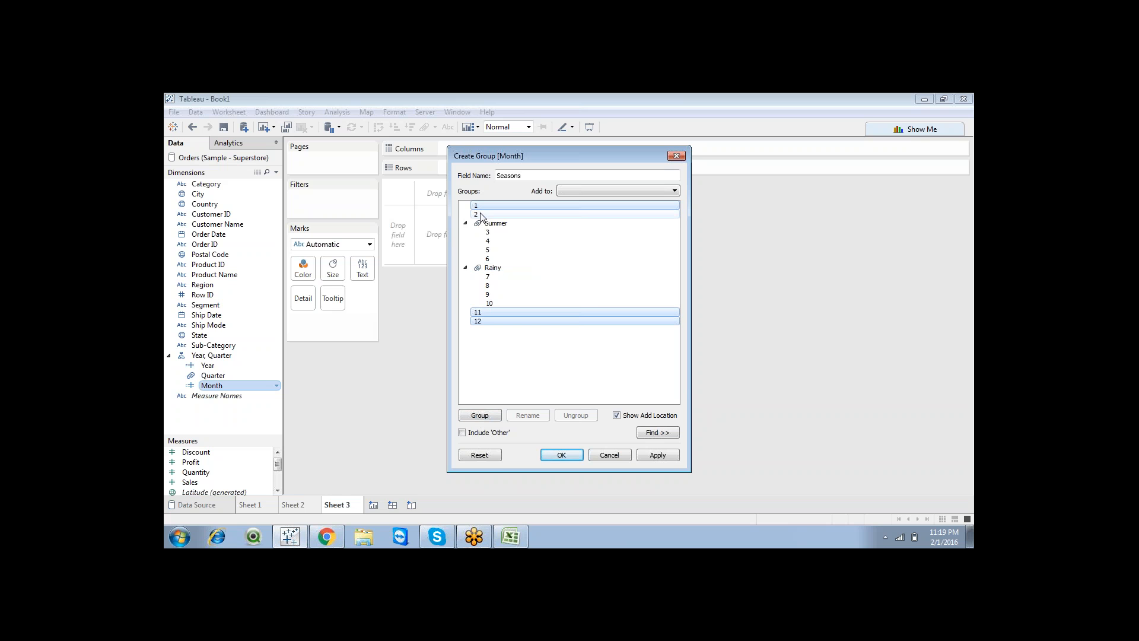
{"action": "left_click", "coordinate": [481, 214], "text": "ctrl"}
{"action": "right_click", "coordinate": [500, 320]}
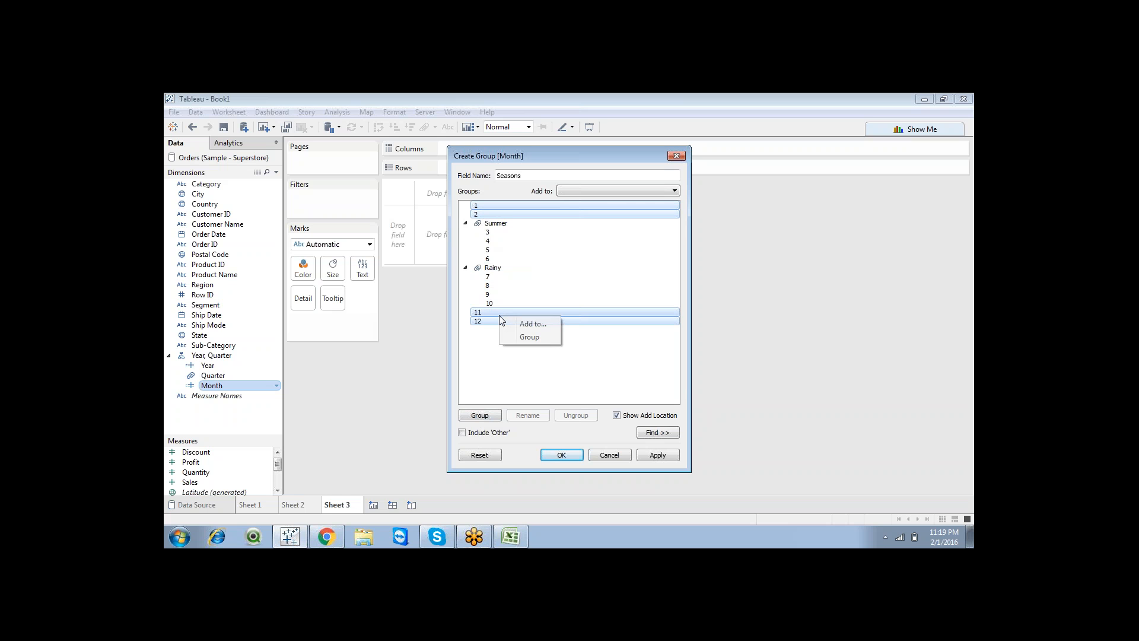
{"action": "left_click", "coordinate": [527, 337]}
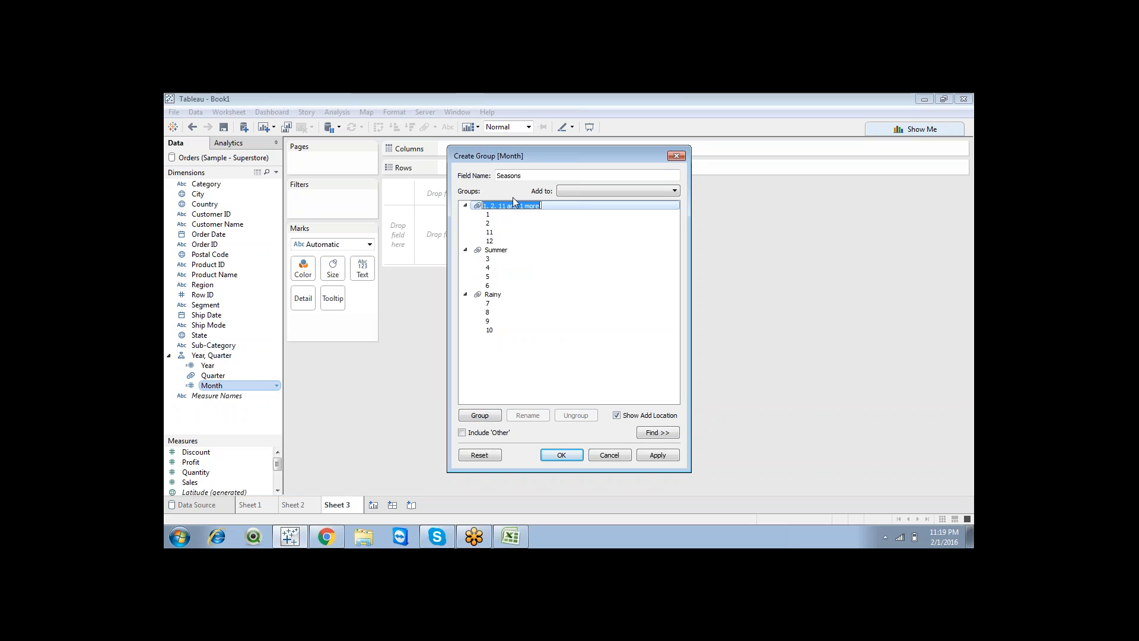
Try to name the group of months 1, 2, 11 and 12 Rainy
{"action": "type", "text": "R"}
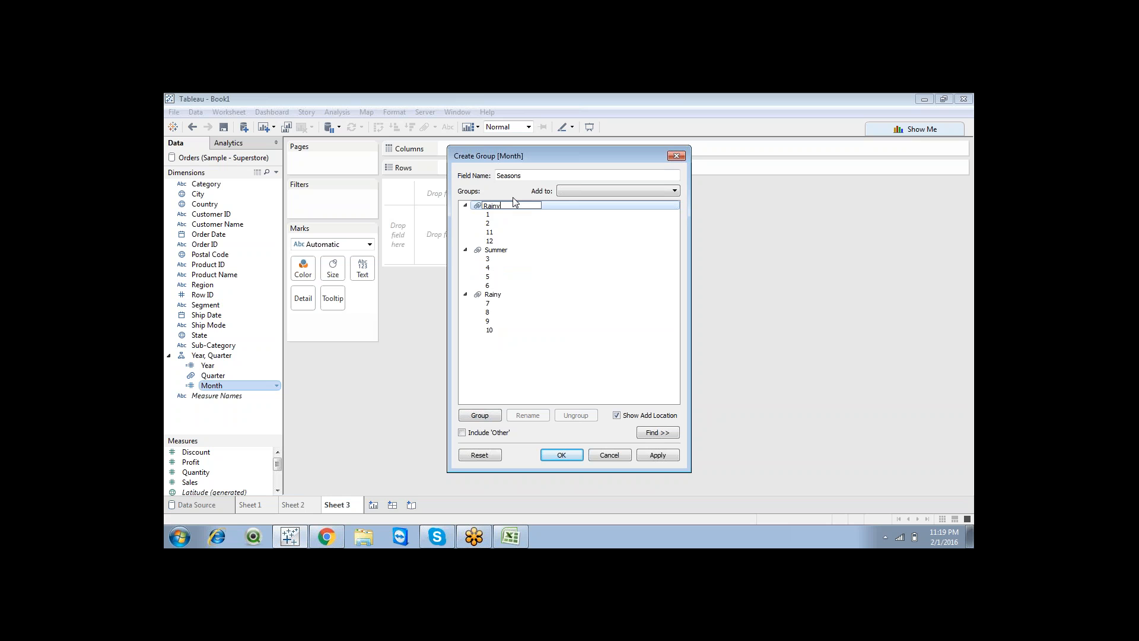
{"action": "type", "text": "ainy"}
{"action": "key", "text": "Return"}
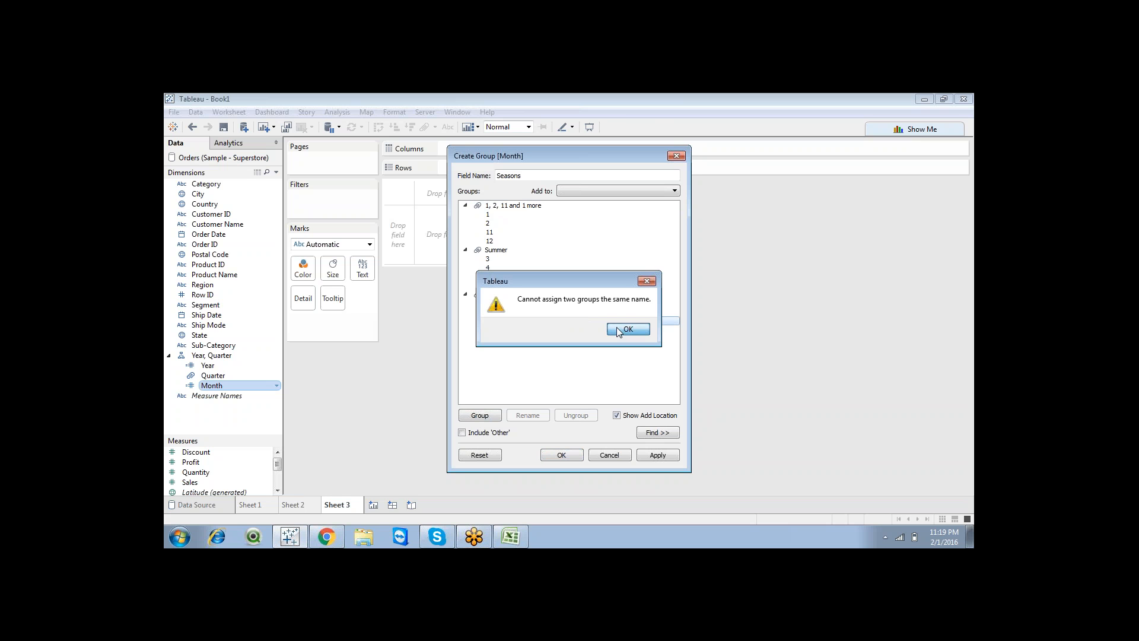
{"action": "left_click", "coordinate": [628, 328]}
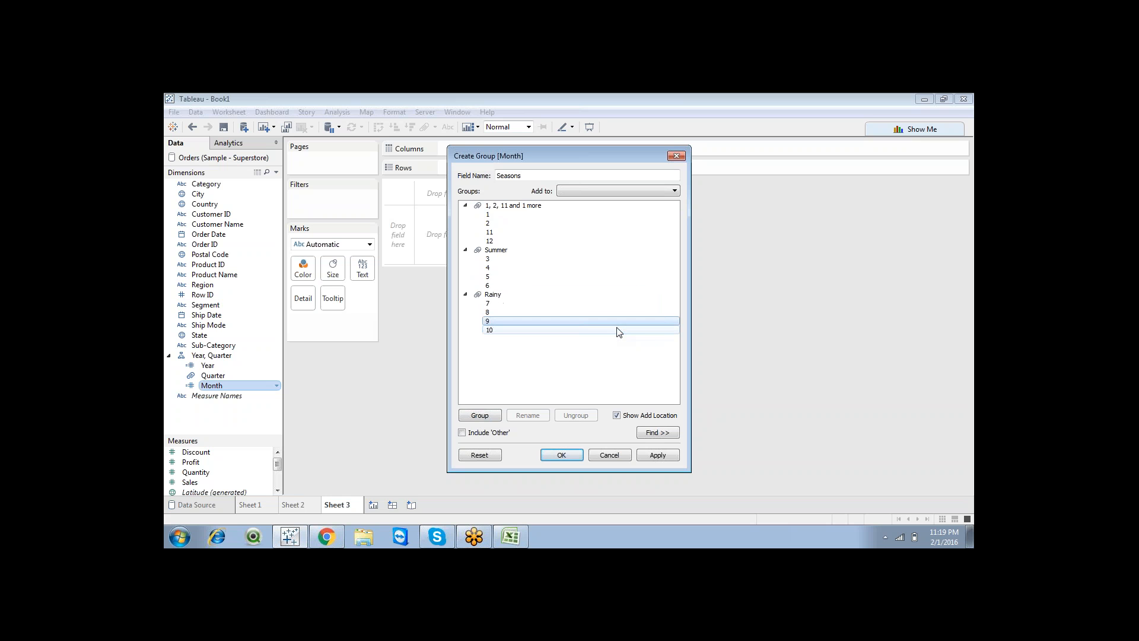
Finish creating the Seasons group, and show Sales by Seasons with Seasons on Rows
{"action": "left_click", "coordinate": [490, 306]}
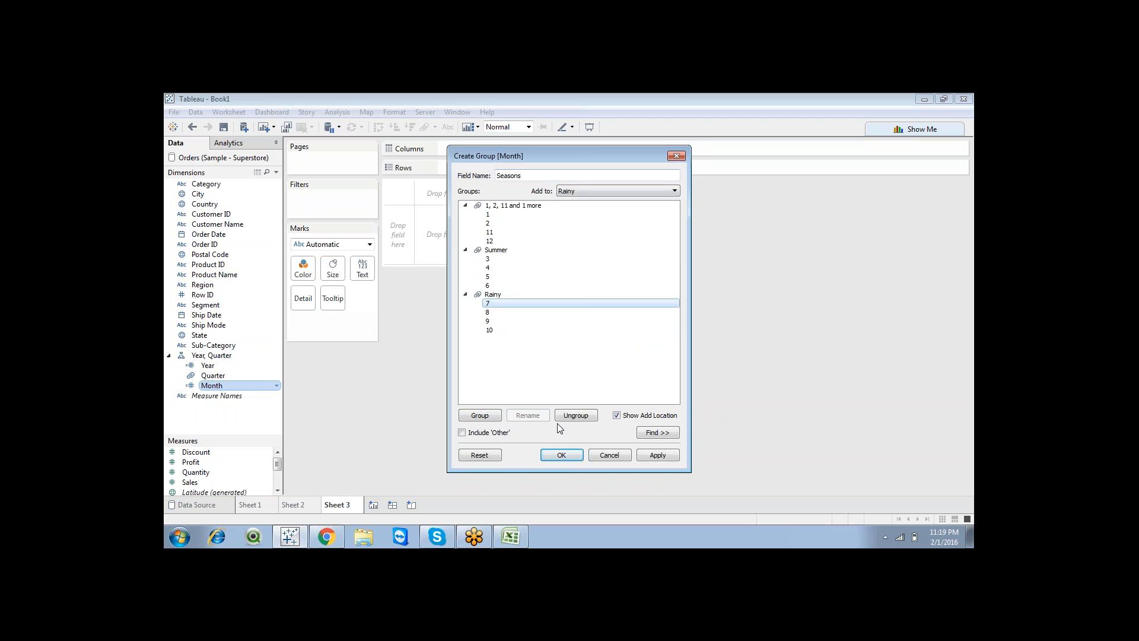
{"action": "left_click", "coordinate": [562, 455]}
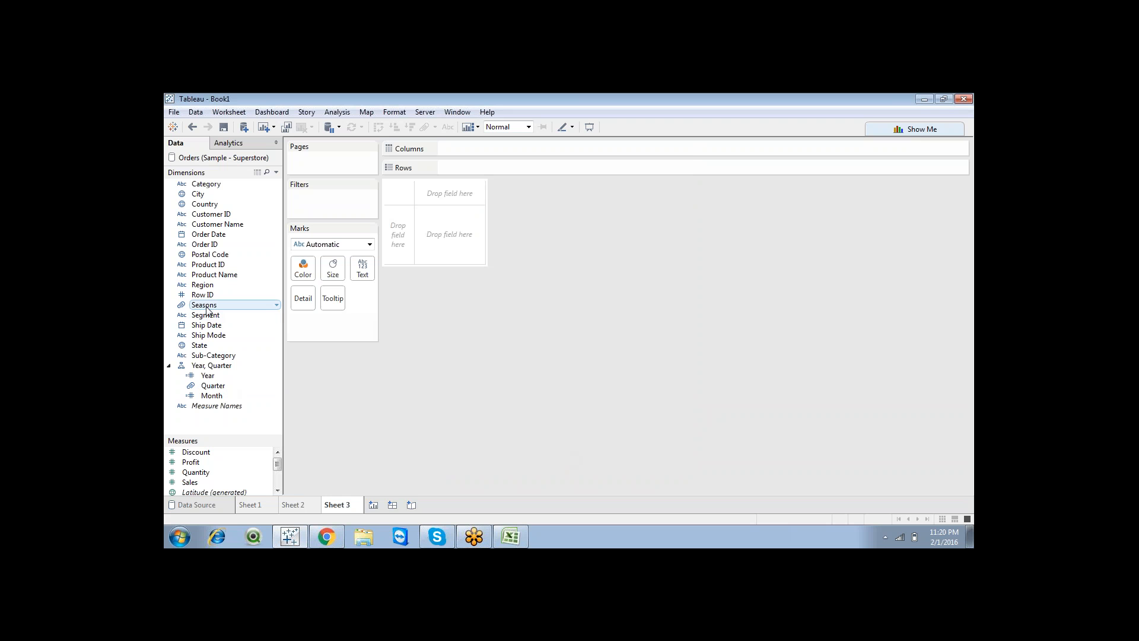
{"action": "left_click_drag", "start_coordinate": [207, 305], "coordinate": [468, 168]}
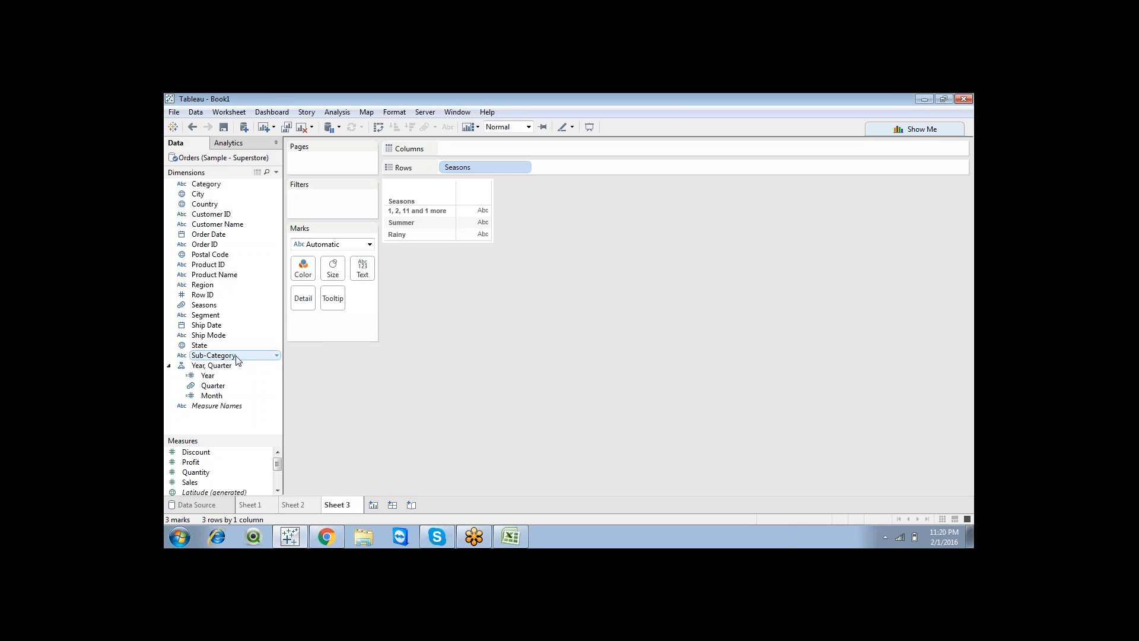
{"action": "double_click", "coordinate": [195, 482]}
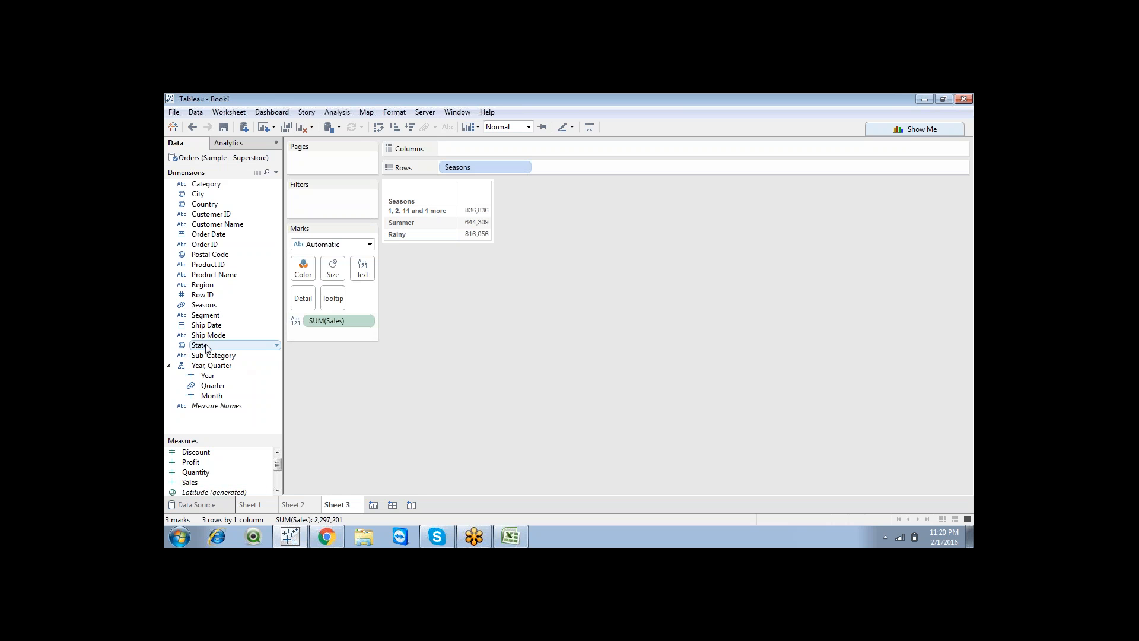
Edit the Seasons group to rename the group of months 1, 2, 11 and 12 as Winter
{"action": "right_click", "coordinate": [203, 305]}
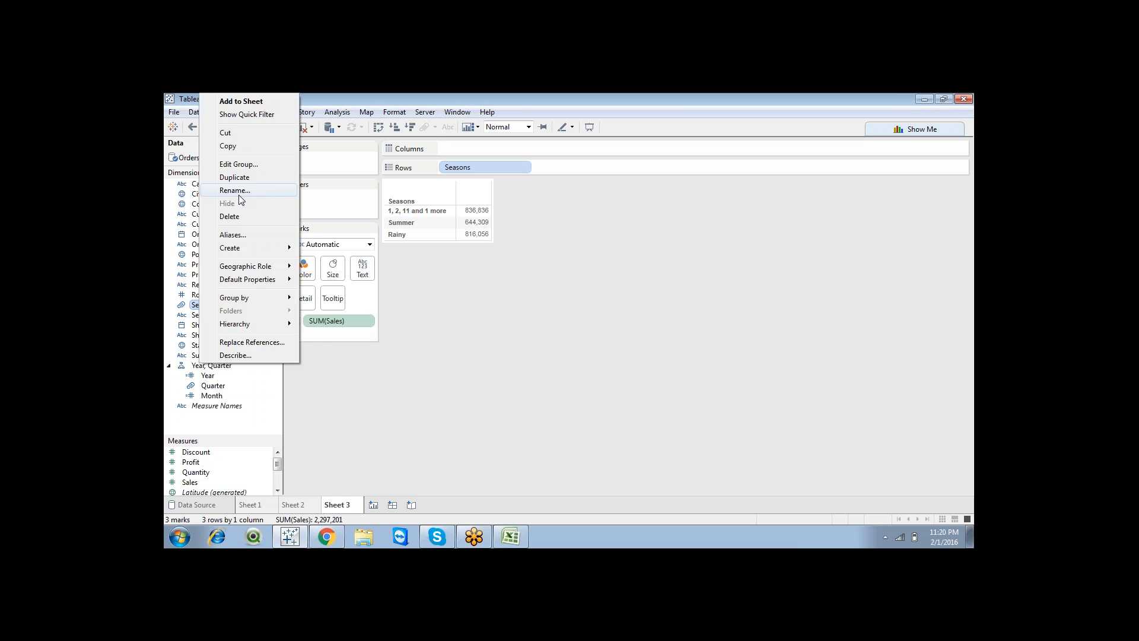
{"action": "left_click", "coordinate": [238, 164]}
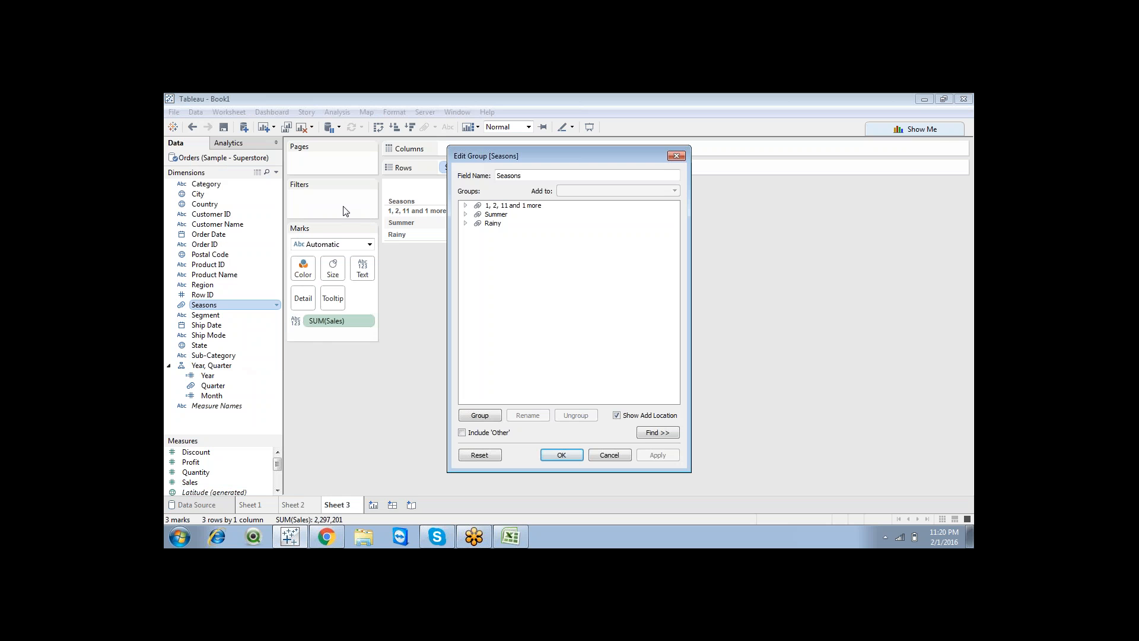
{"action": "left_click", "coordinate": [487, 205]}
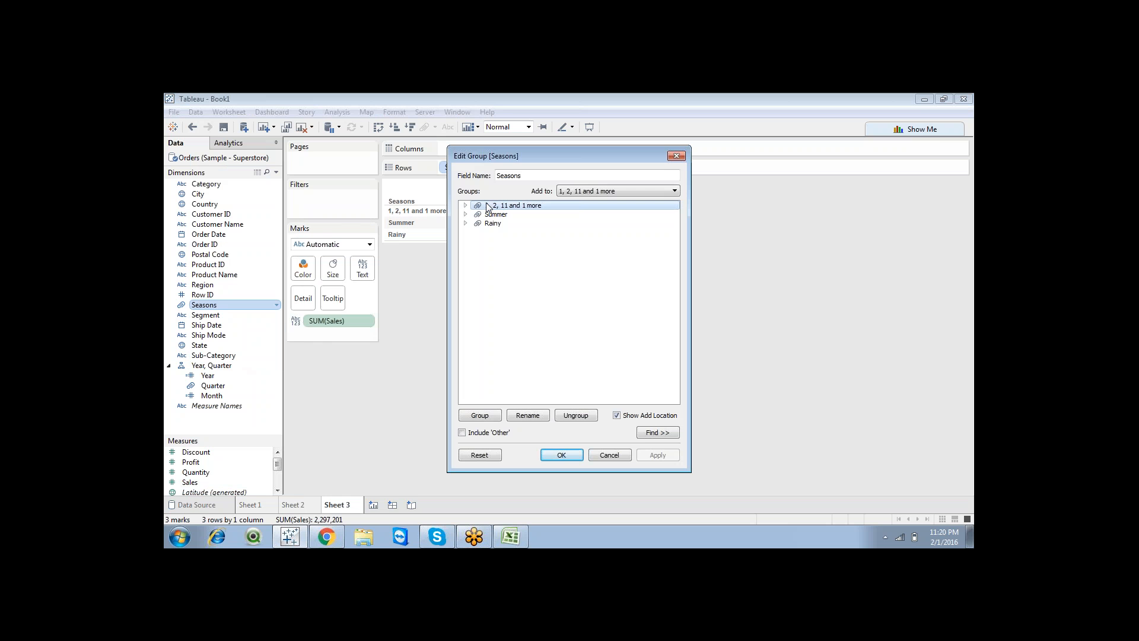
{"action": "right_click", "coordinate": [488, 206]}
{"action": "left_click", "coordinate": [515, 225]}
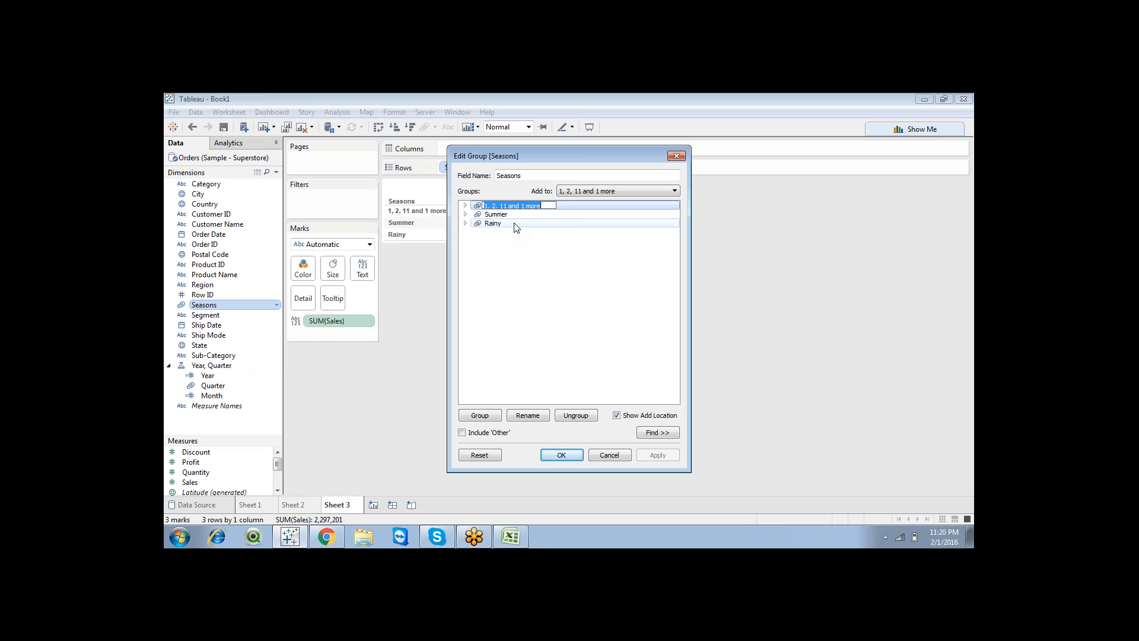
{"action": "type", "text": "Winter"}
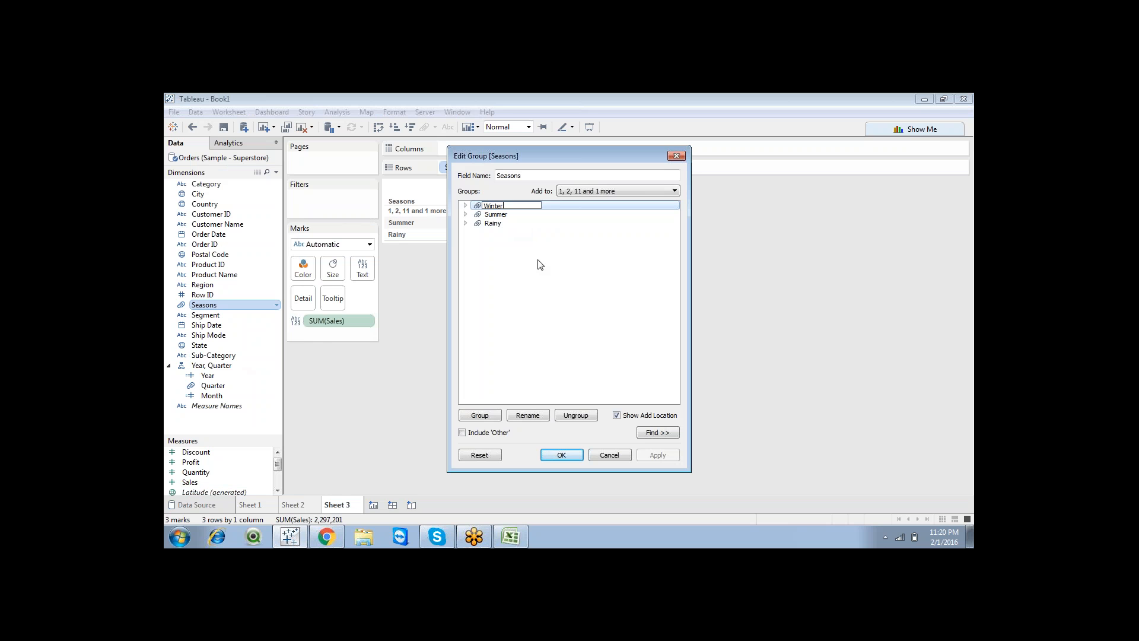
{"action": "key", "text": "Return"}
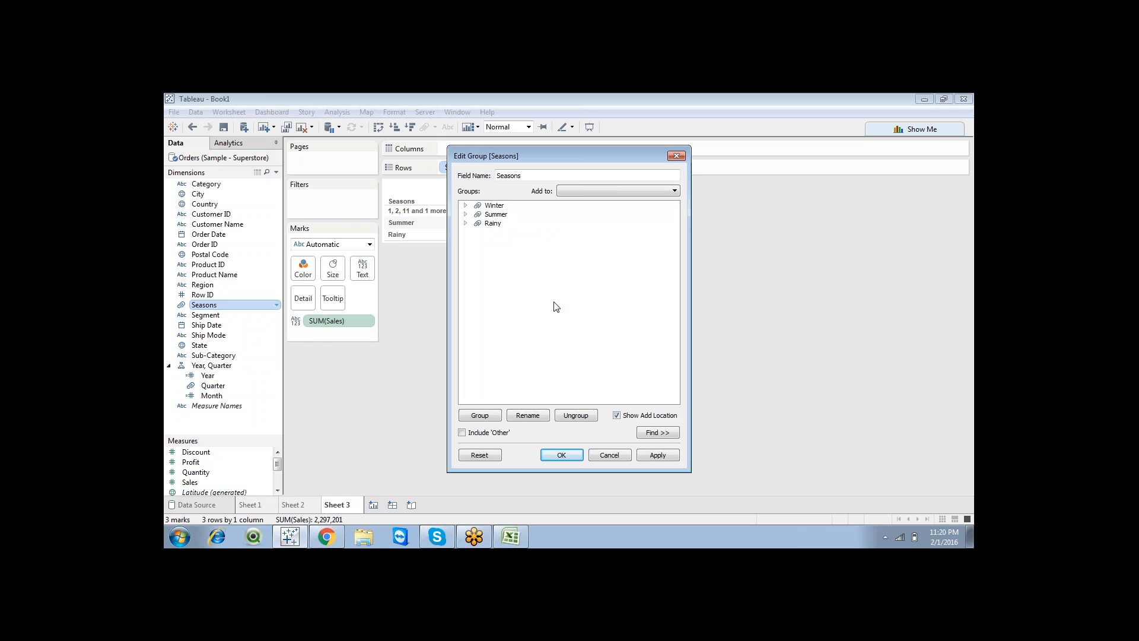
{"action": "left_click", "coordinate": [572, 455]}
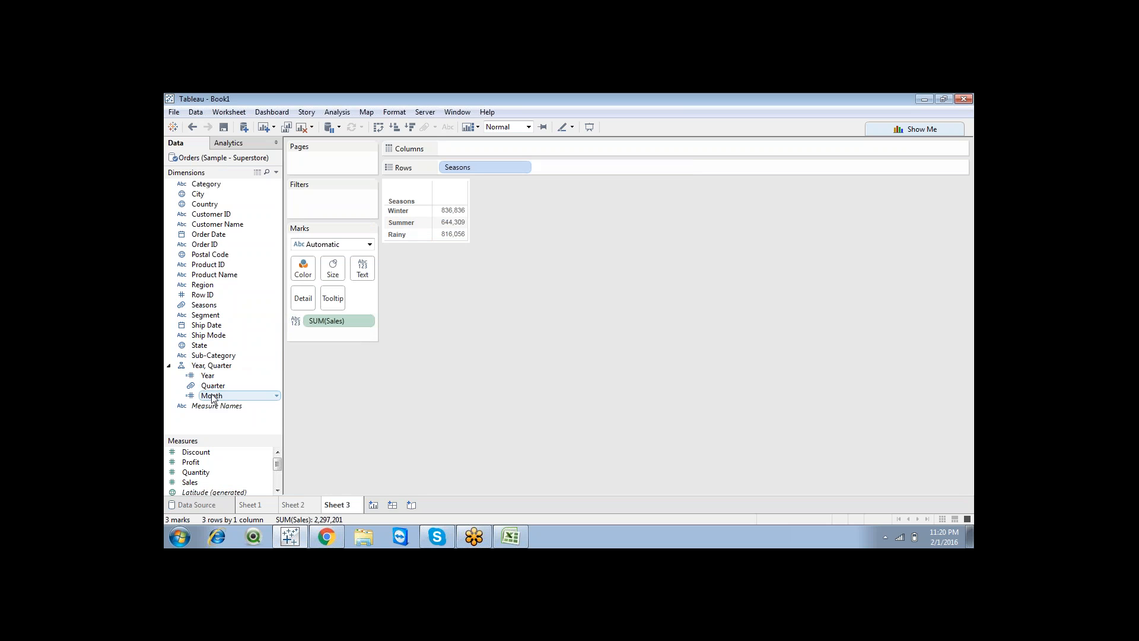
Break the seasons down by Month on Rows, after Seasons, and select the Winter header
{"action": "left_click_drag", "start_coordinate": [212, 397], "coordinate": [387, 244]}
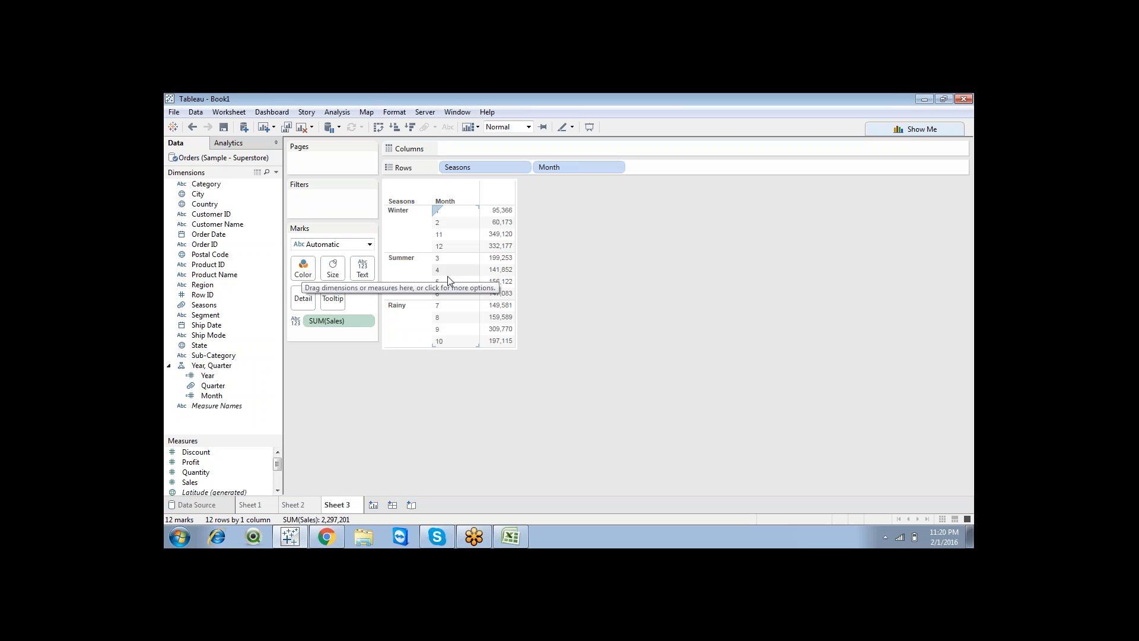
{"action": "left_click", "coordinate": [413, 226]}
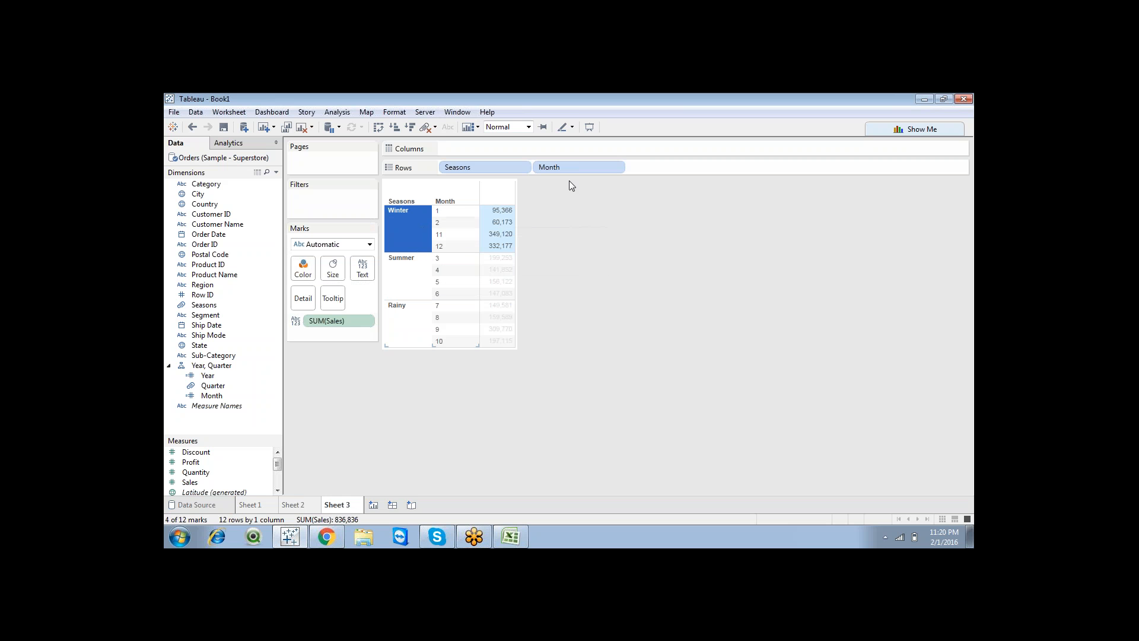
{"action": "left_click", "coordinate": [588, 216]}
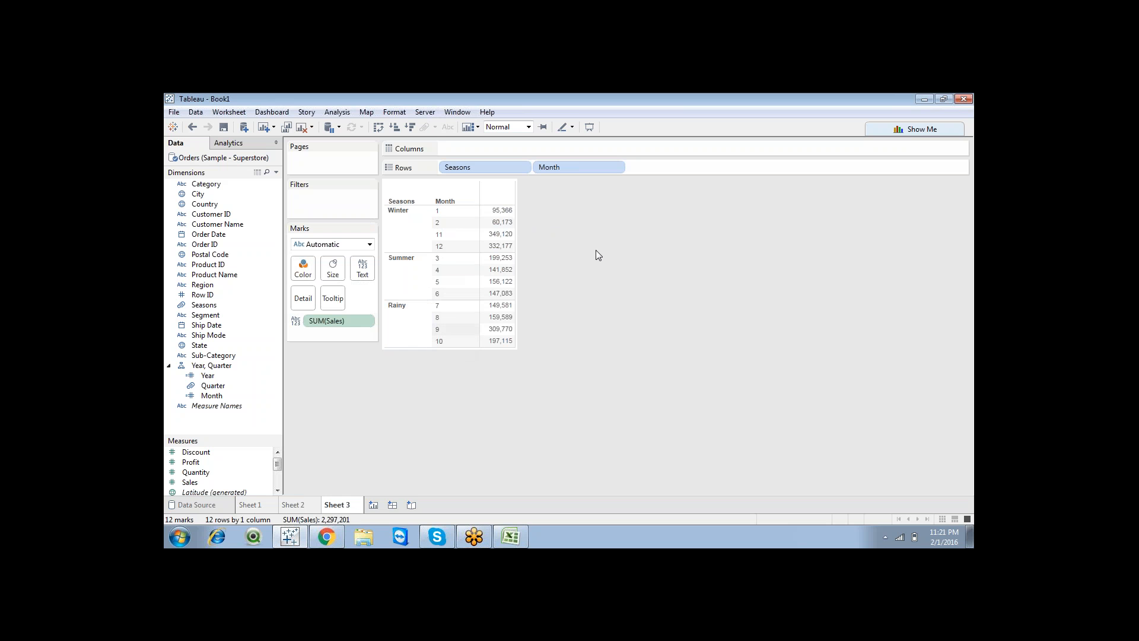
{"action": "left_click", "coordinate": [402, 226]}
{"action": "left_click", "coordinate": [581, 224]}
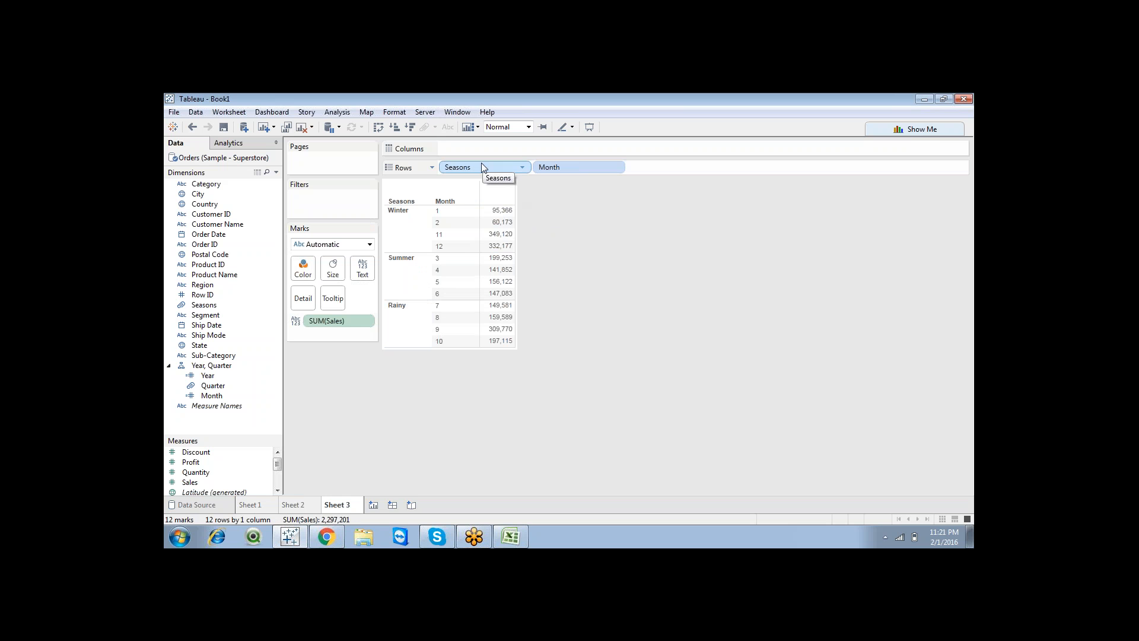
{"action": "left_click", "coordinate": [881, 234]}
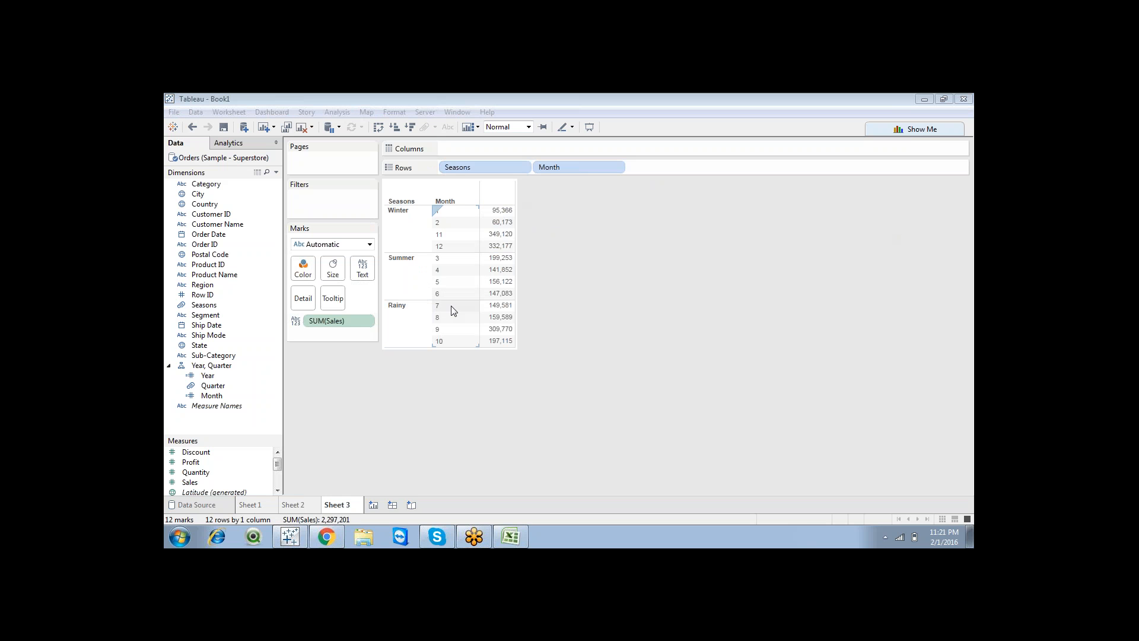
Remove the Year, Quarter hierarchy so that its fields stand alone, and select the Seasons group
{"action": "right_click", "coordinate": [206, 367]}
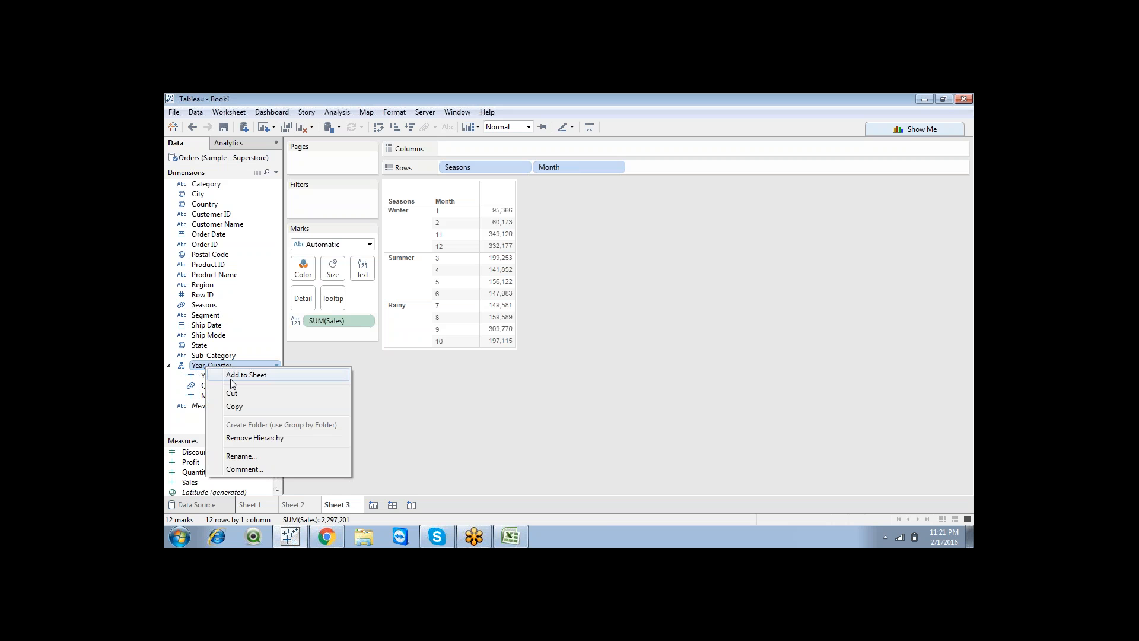
{"action": "left_click", "coordinate": [255, 439]}
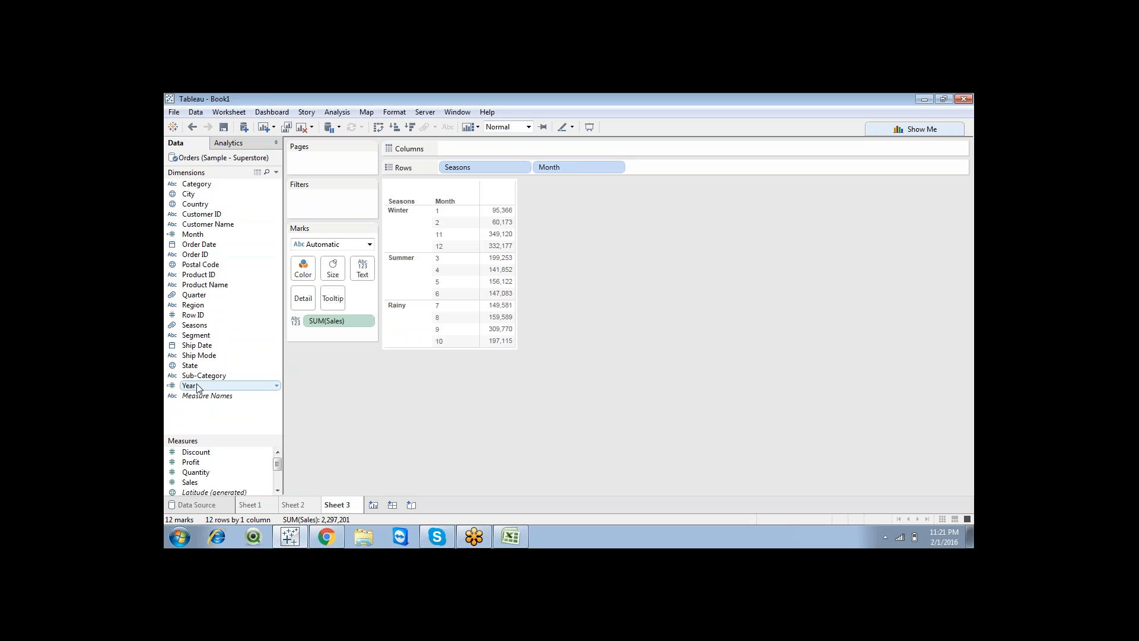
{"action": "left_click", "coordinate": [196, 295]}
{"action": "left_click", "coordinate": [197, 325]}
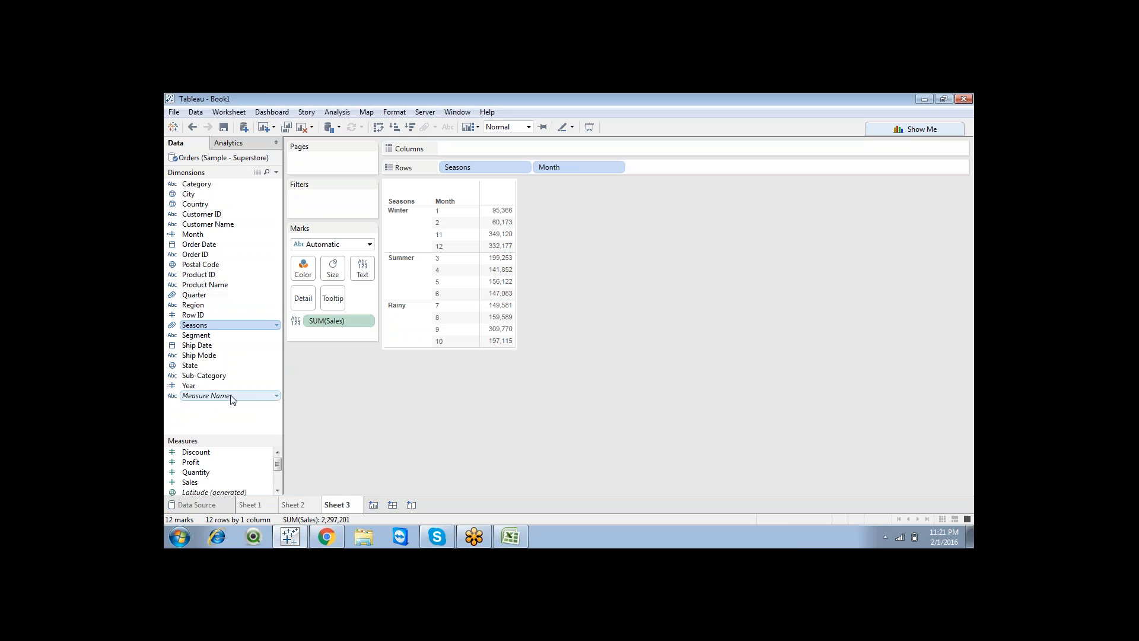
Examine what can be created from the Seasons group, and consult the Groups row of the course content workbook in Excel
{"action": "right_click", "coordinate": [205, 330]}
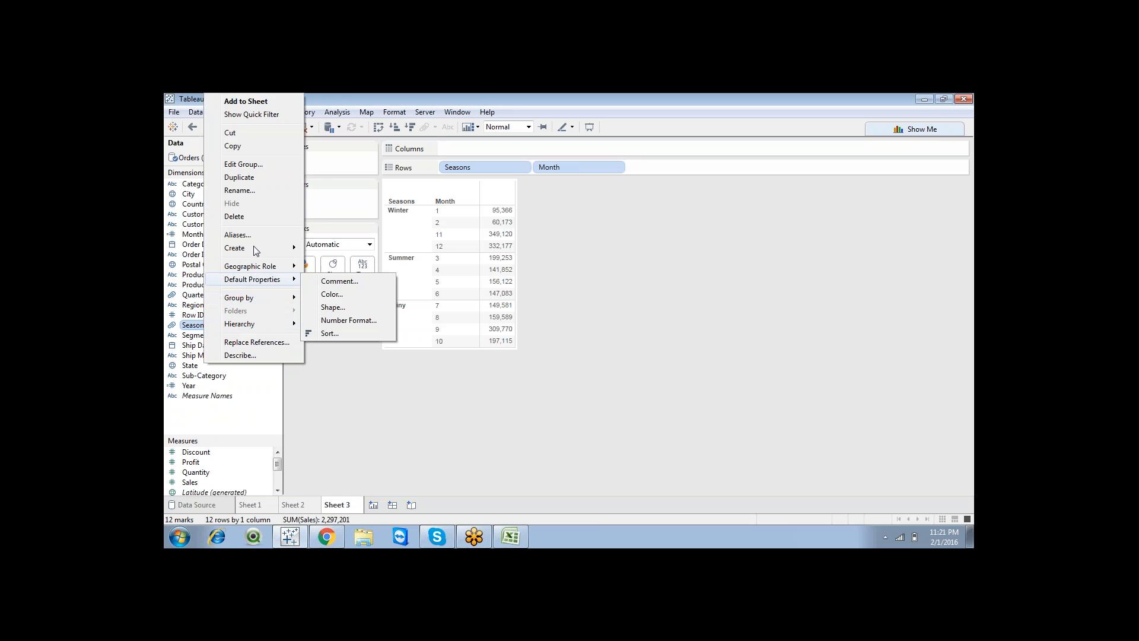
{"action": "mouse_move", "coordinate": [255, 249]}
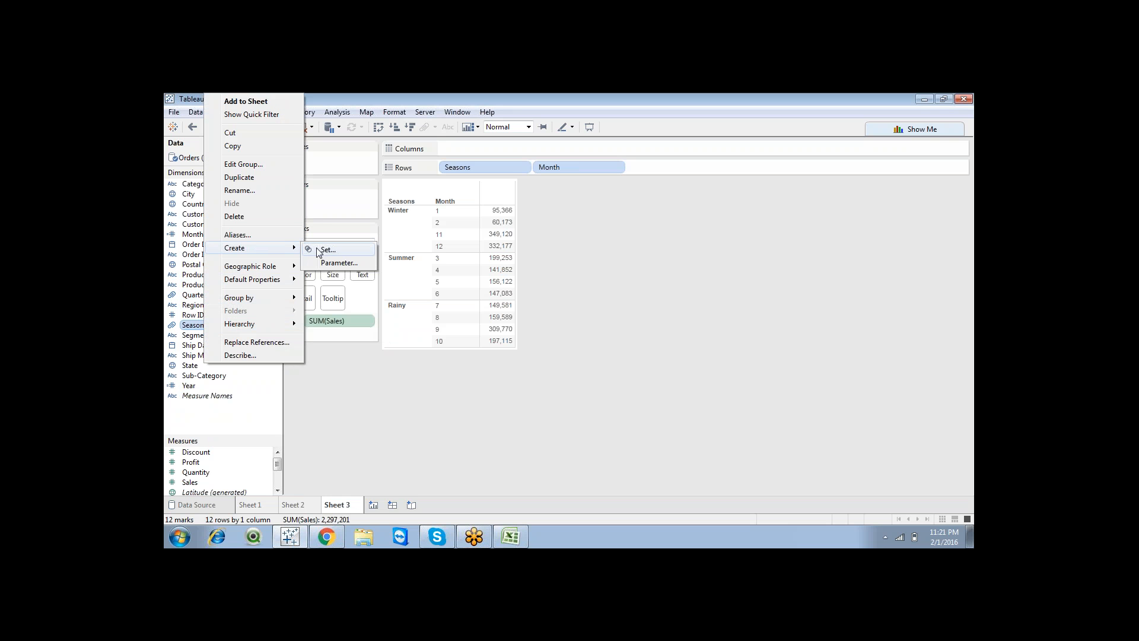
{"action": "left_click", "coordinate": [390, 471]}
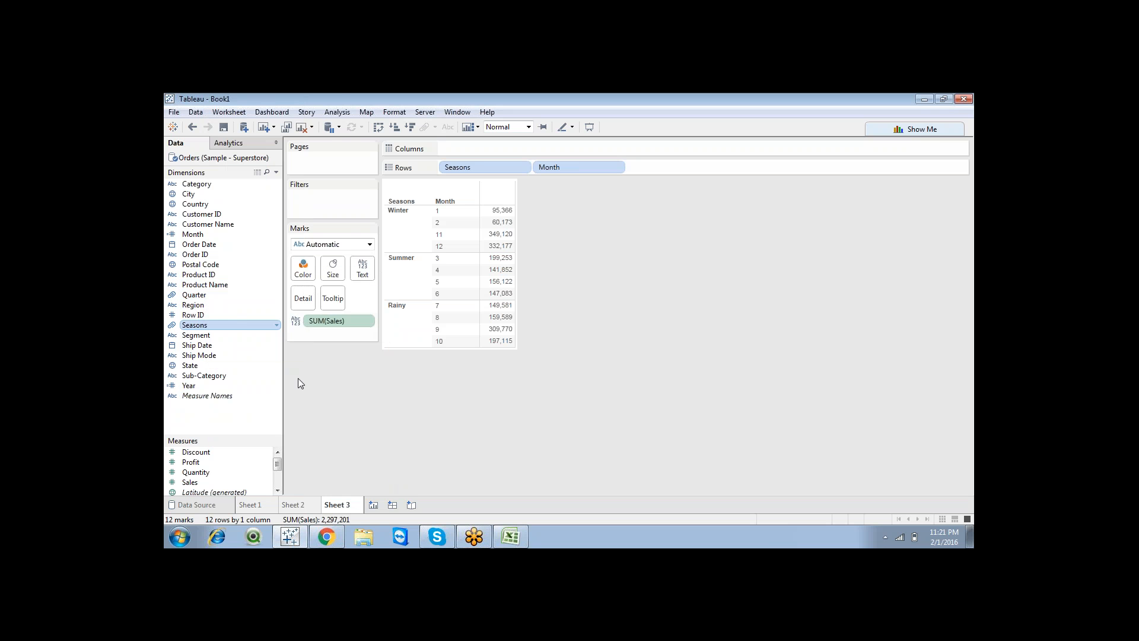
{"action": "right_click", "coordinate": [242, 331]}
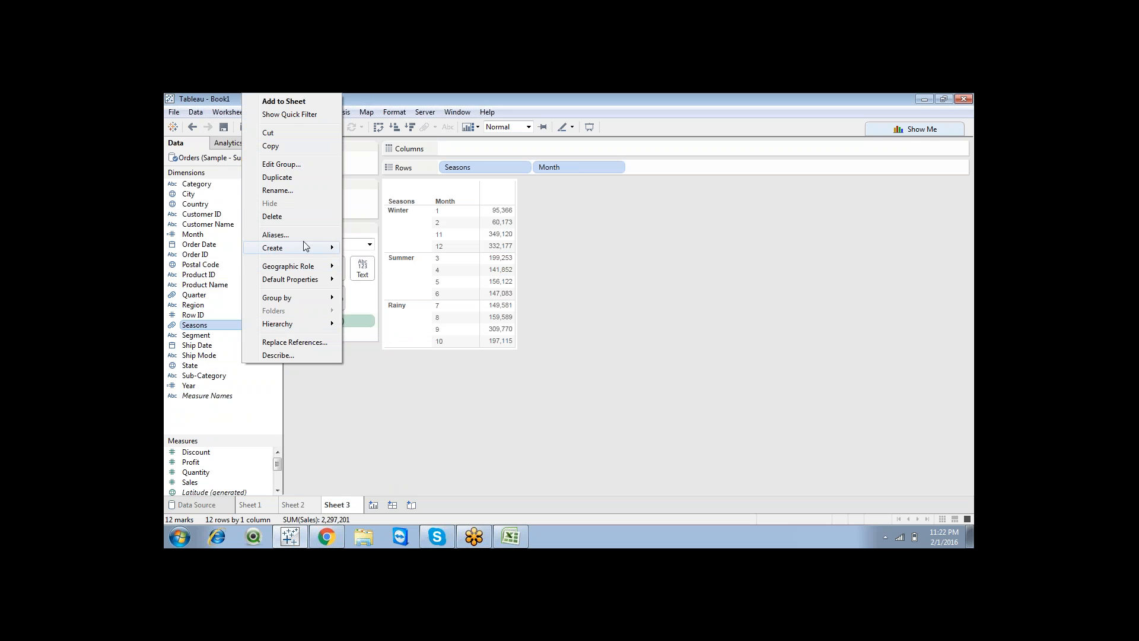
{"action": "mouse_move", "coordinate": [304, 247]}
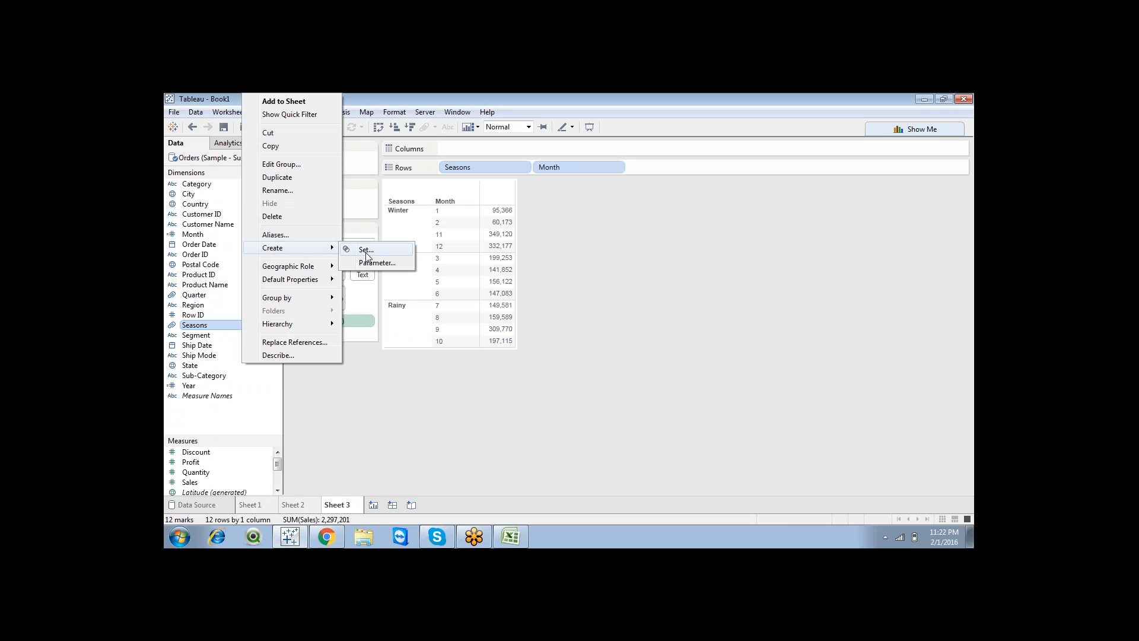
{"action": "left_click", "coordinate": [376, 407]}
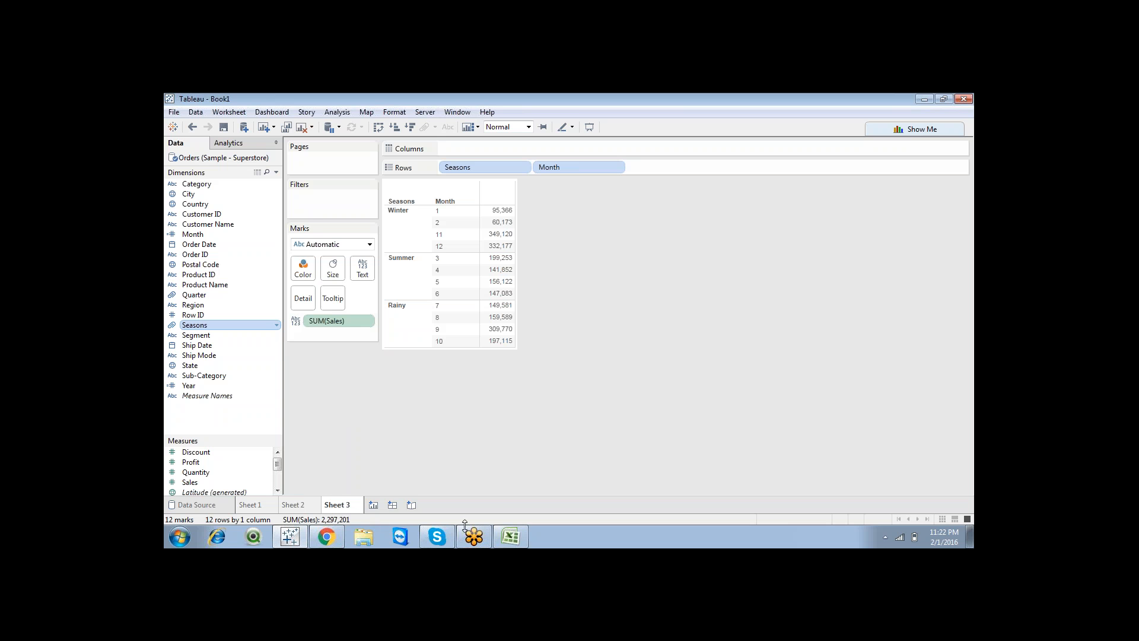
{"action": "left_click", "coordinate": [510, 536]}
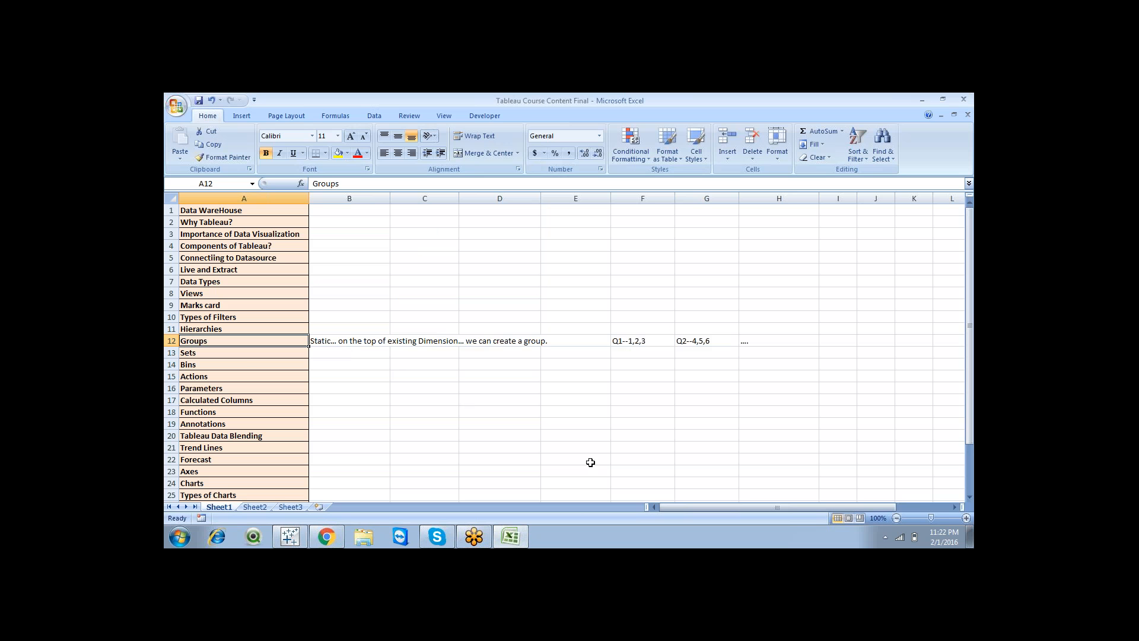
{"action": "left_click", "coordinate": [514, 535]}
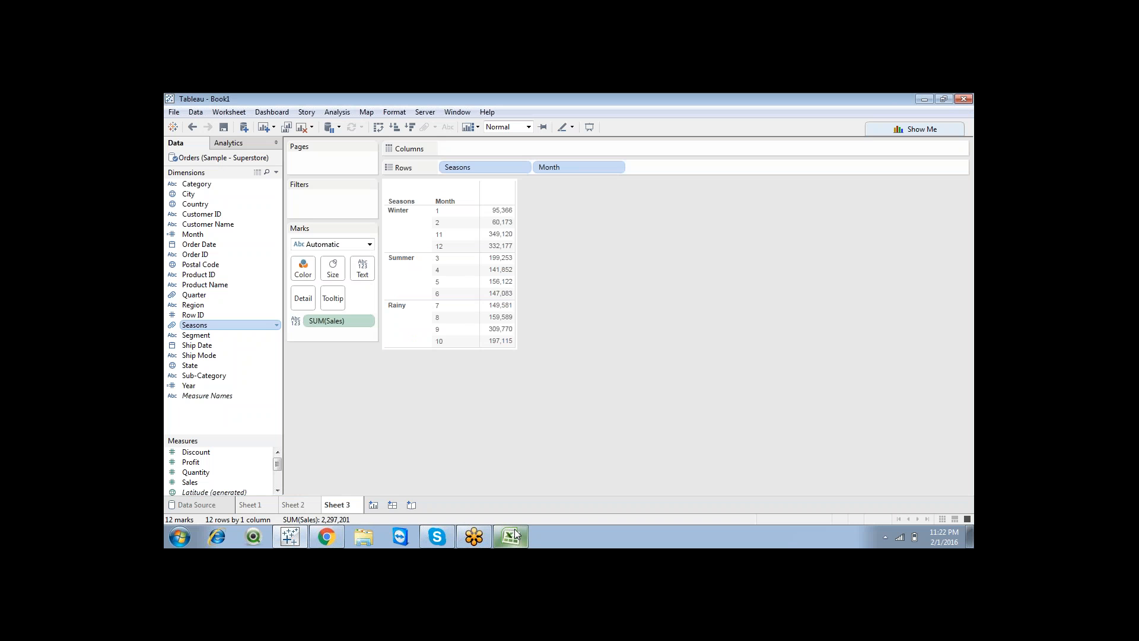
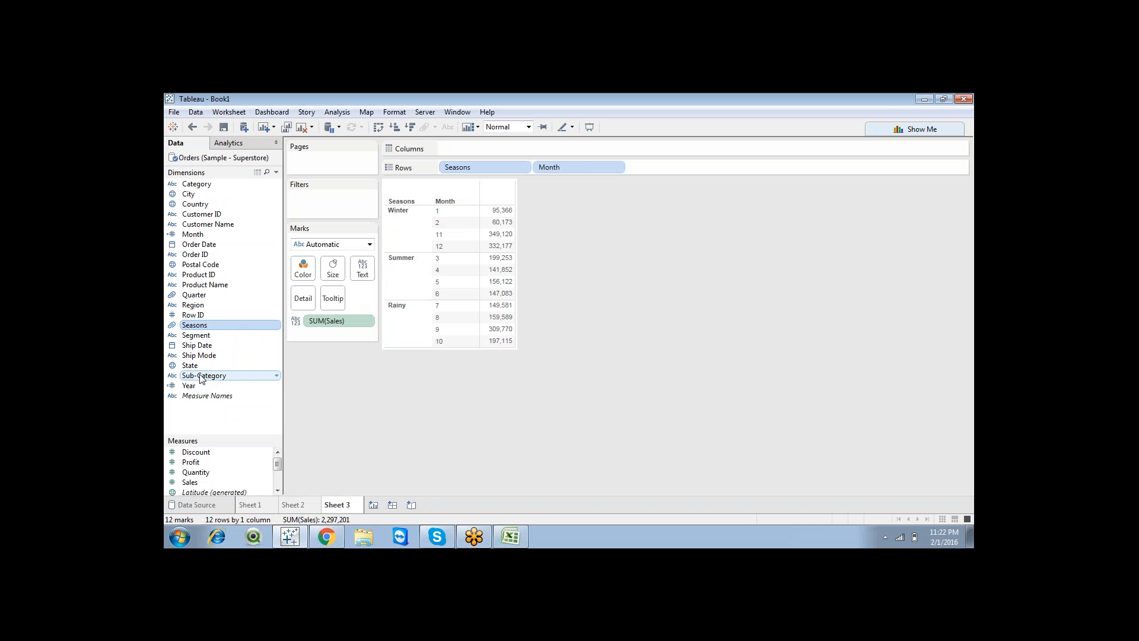
Examine the Quarter and Seasons group fields and the commands offered for Seasons
{"action": "left_click", "coordinate": [203, 297]}
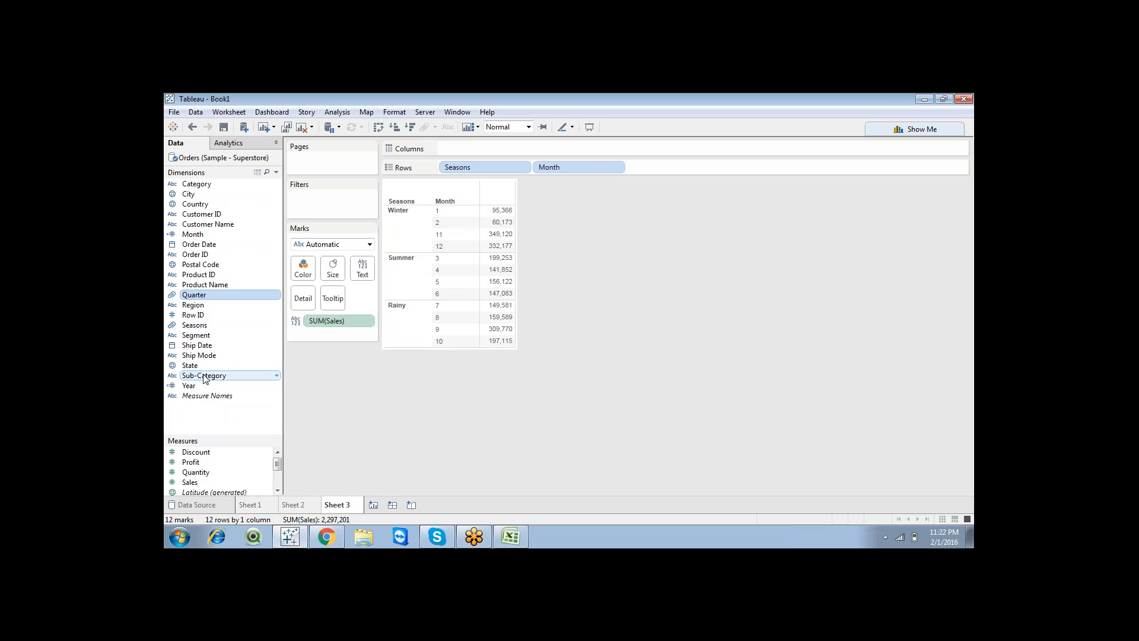
{"action": "left_click", "coordinate": [197, 326]}
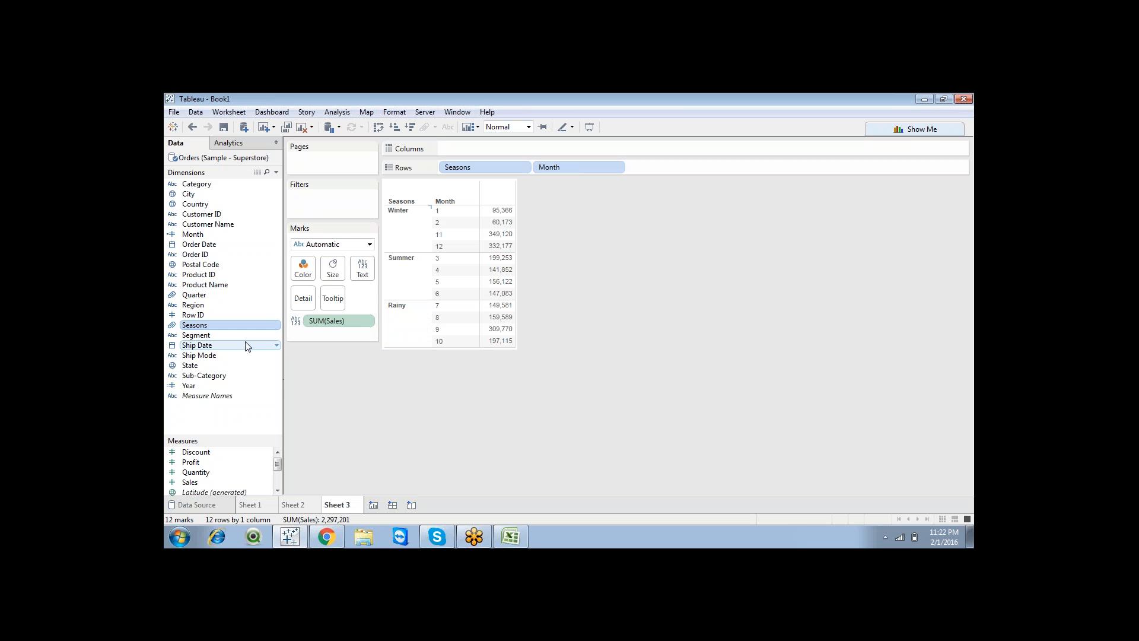
{"action": "right_click", "coordinate": [231, 325]}
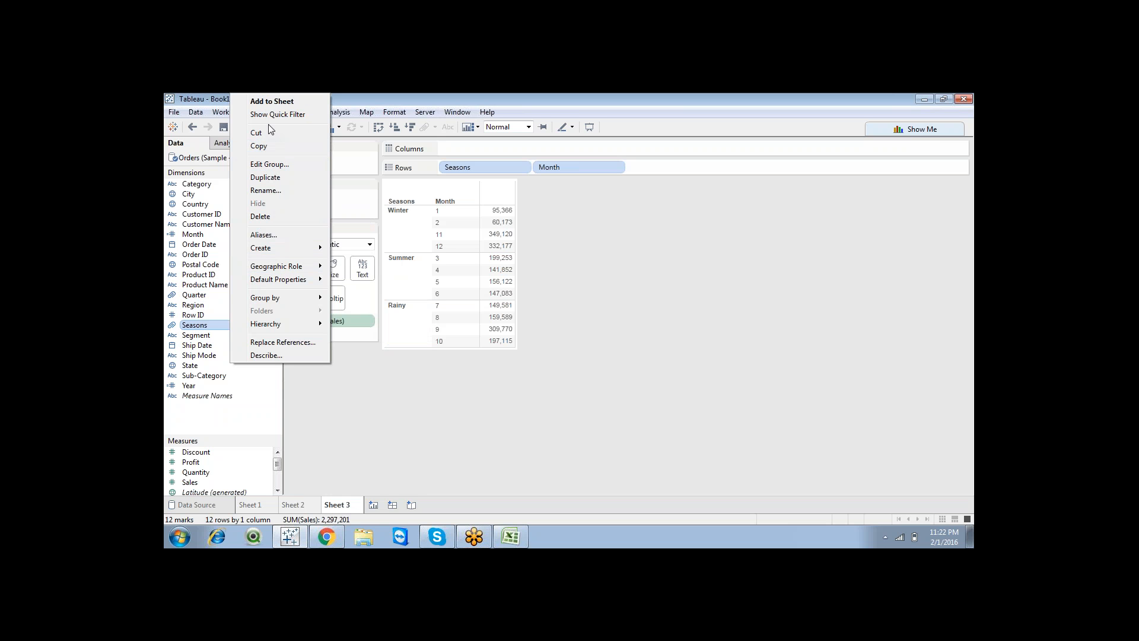
{"action": "left_click", "coordinate": [322, 393]}
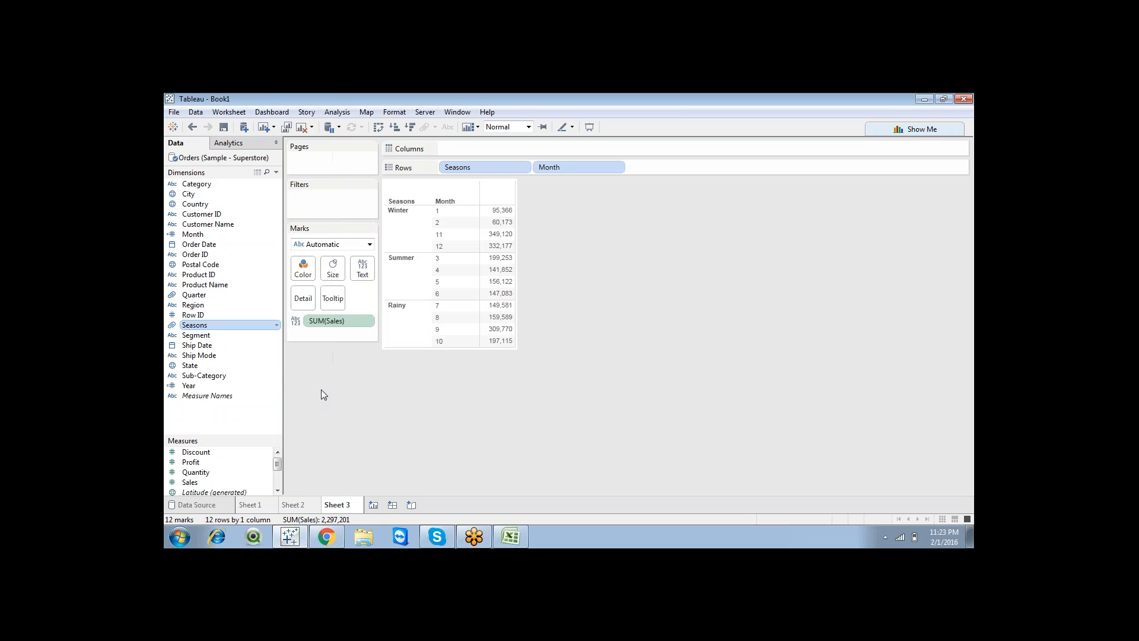
{"action": "right_click", "coordinate": [237, 330]}
{"action": "mouse_move", "coordinate": [297, 323]}
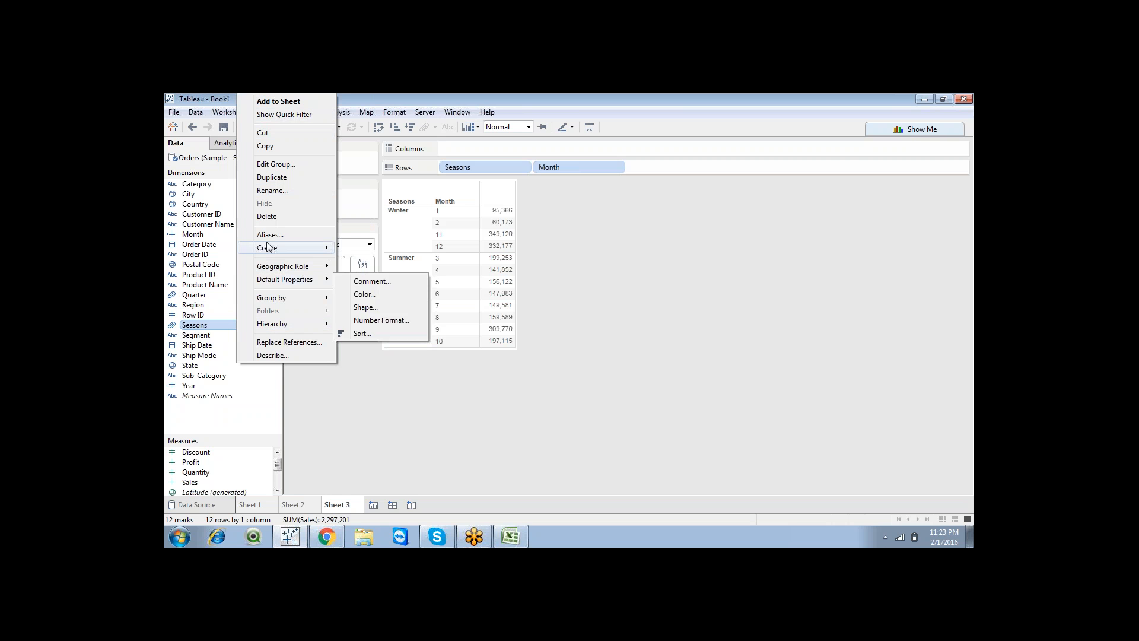
{"action": "mouse_move", "coordinate": [267, 241]}
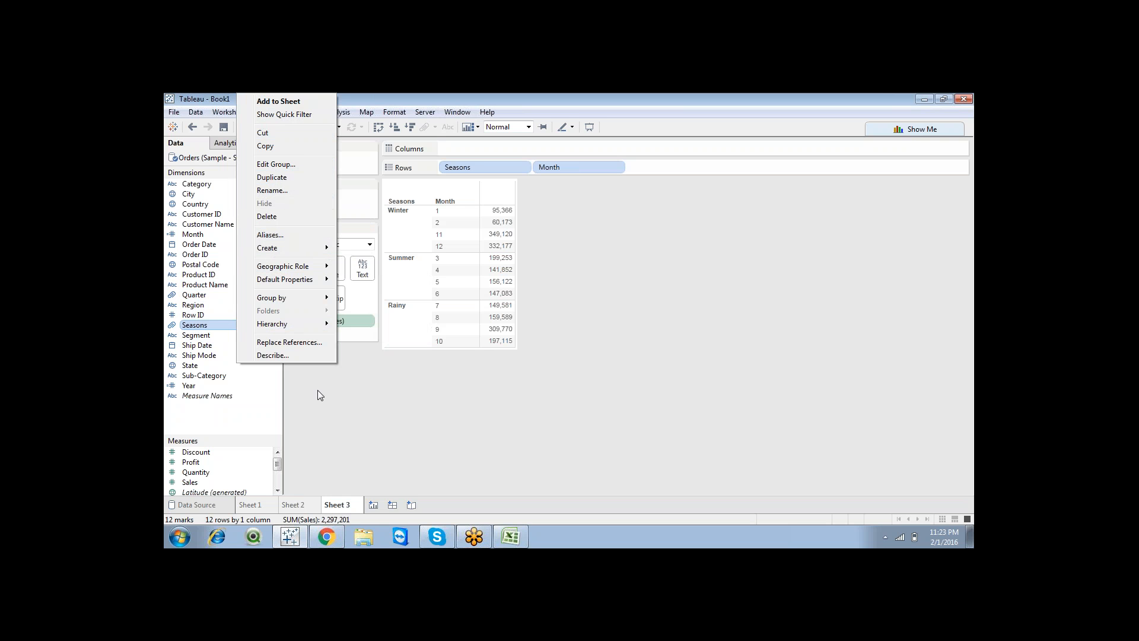
{"action": "left_click", "coordinate": [348, 404]}
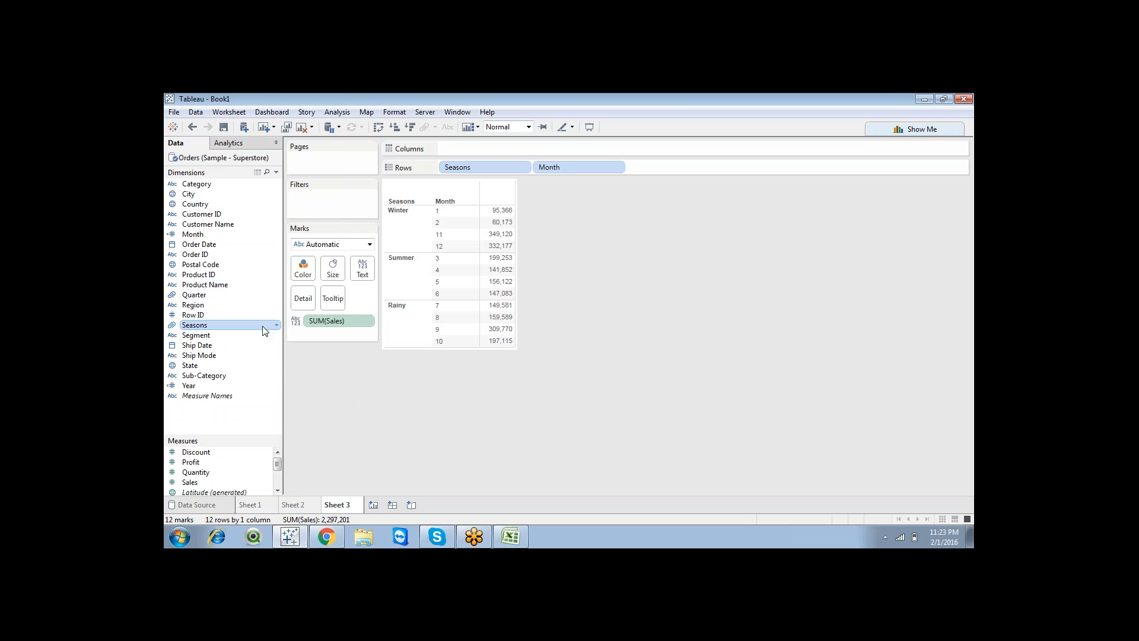
Inspect the months under Winter and Summer in the Seasons group definition, cancel, and check the group's Create options
{"action": "right_click", "coordinate": [265, 331]}
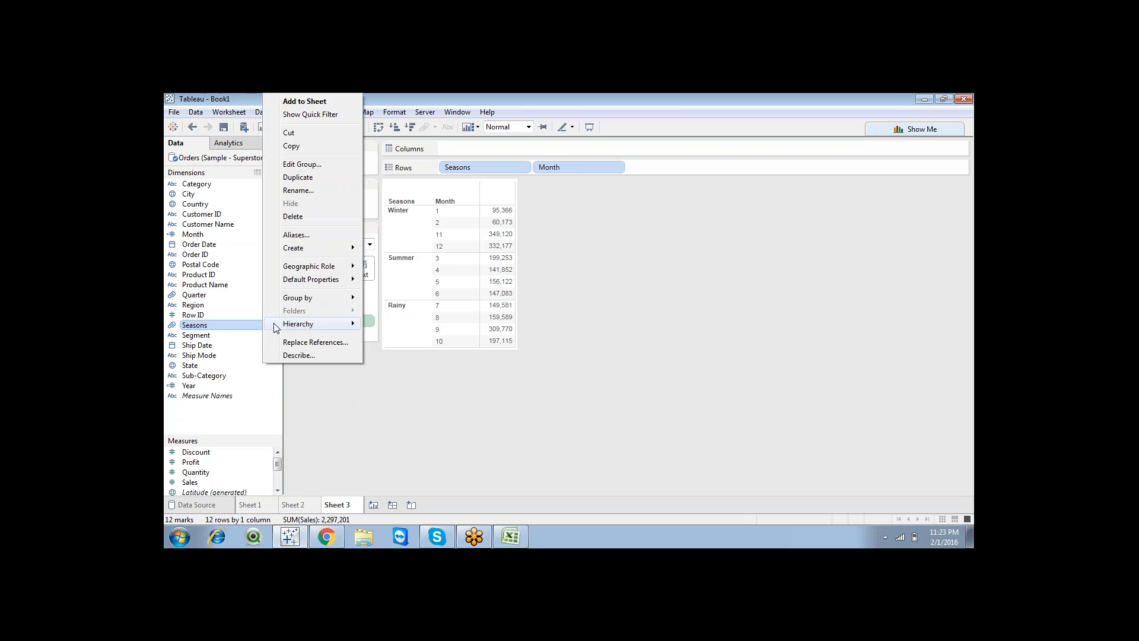
{"action": "left_click", "coordinate": [298, 166]}
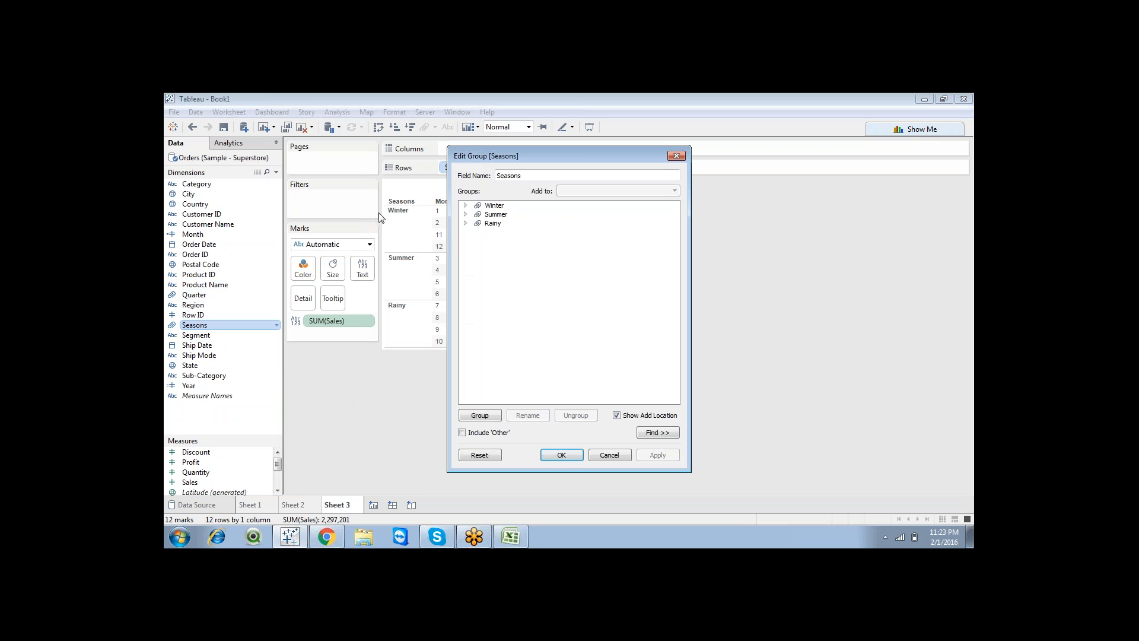
{"action": "left_click", "coordinate": [465, 205]}
{"action": "left_click", "coordinate": [465, 250]}
{"action": "left_click", "coordinate": [610, 454]}
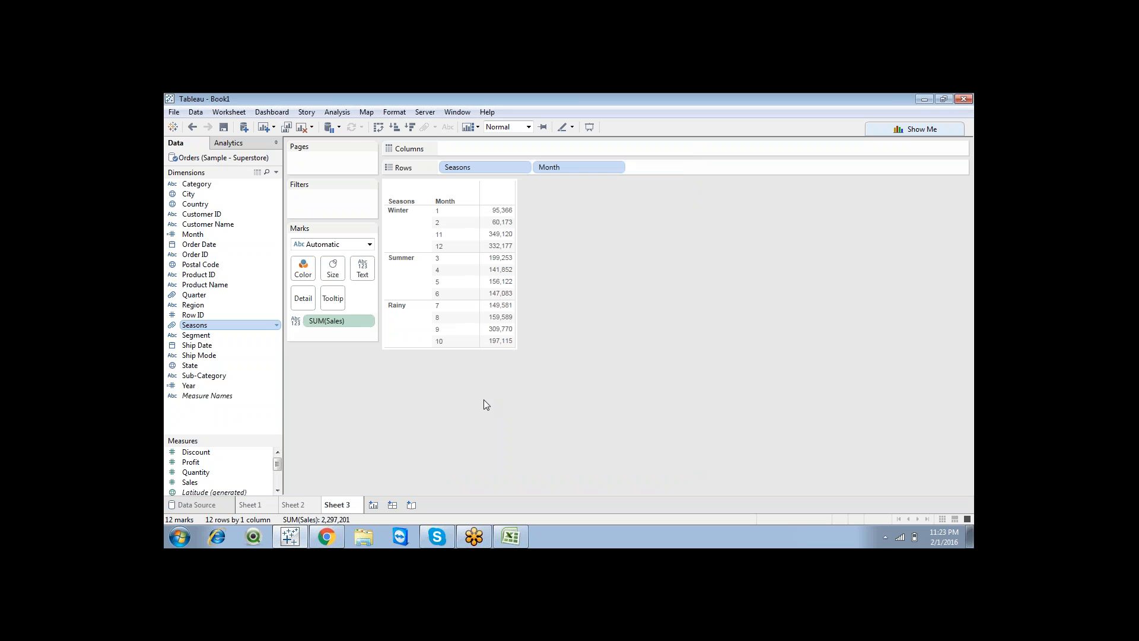
{"action": "right_click", "coordinate": [250, 328]}
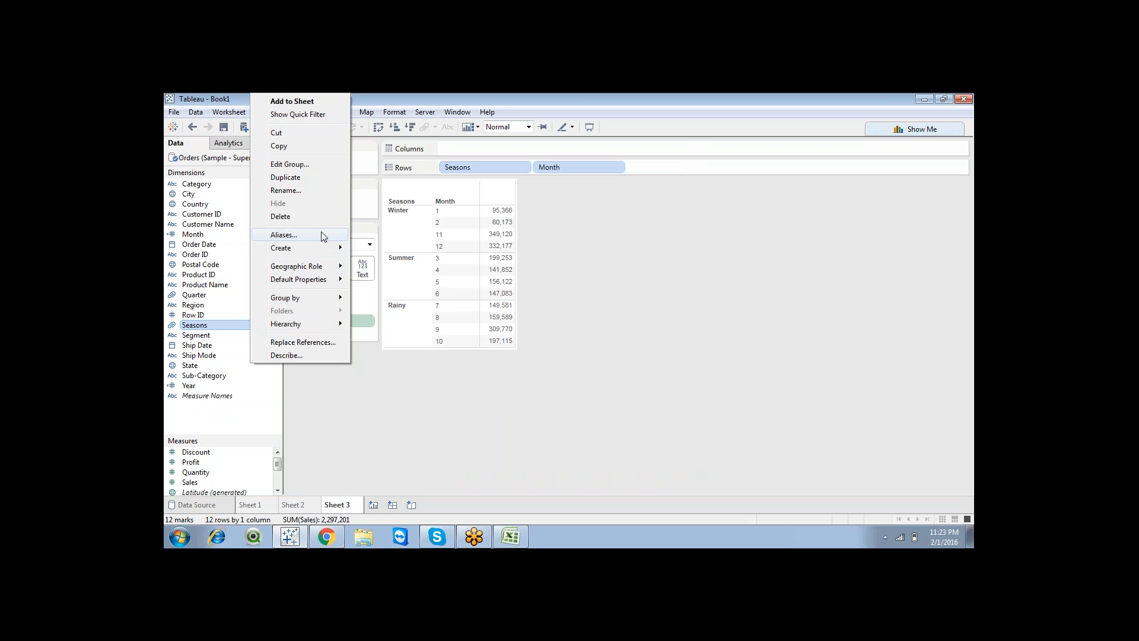
{"action": "mouse_move", "coordinate": [313, 248]}
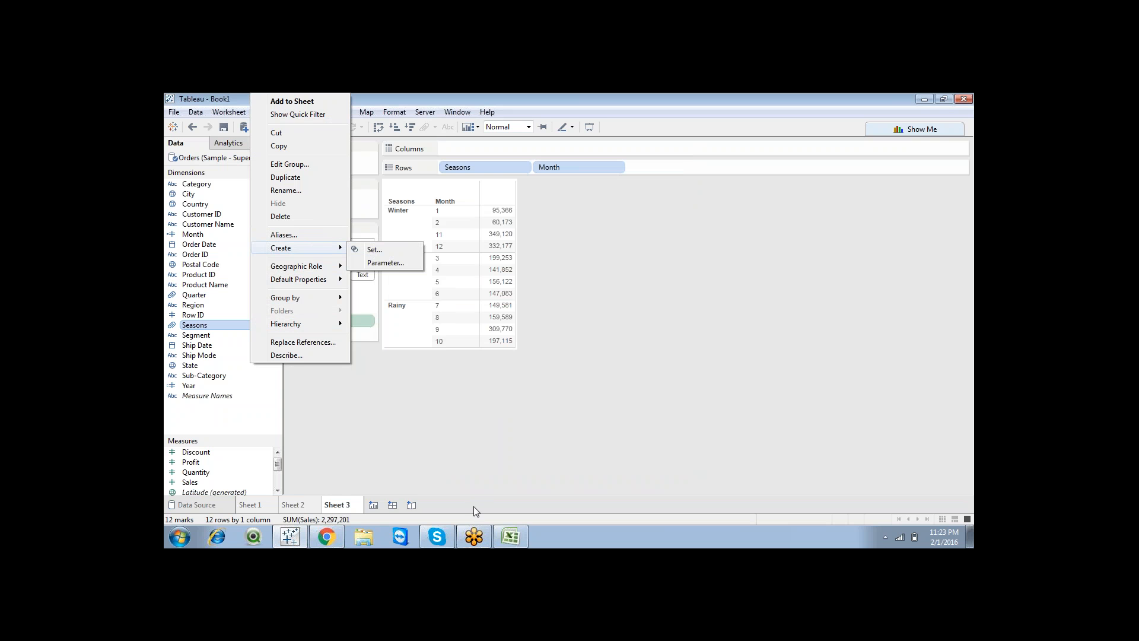
{"action": "left_click", "coordinate": [373, 372]}
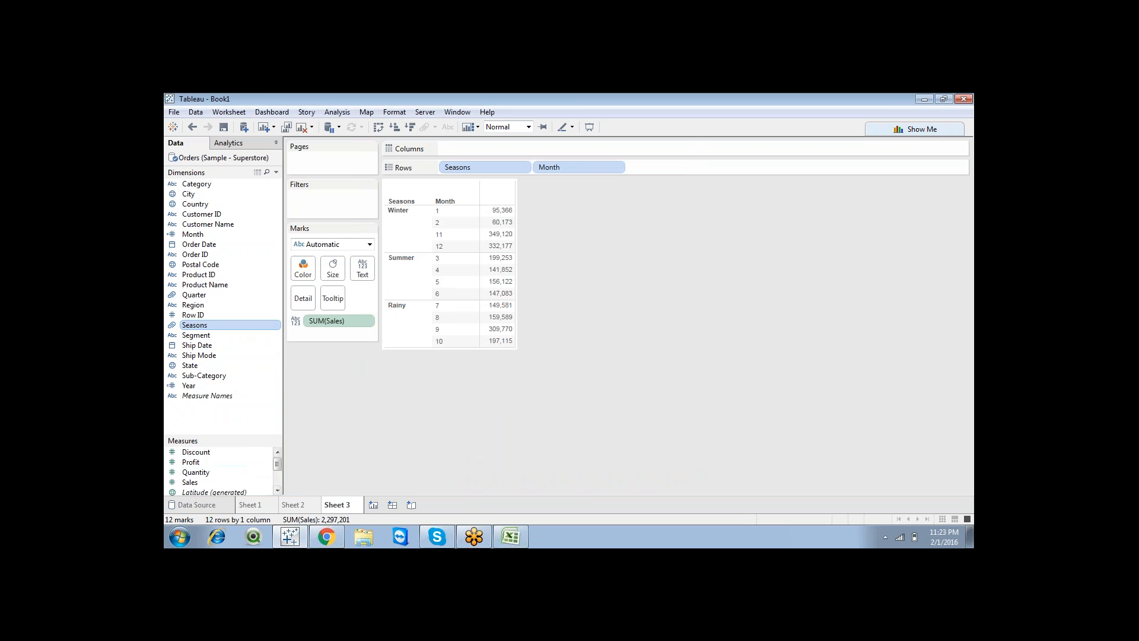
Enlarge the Measures list to show all of its fields
{"action": "left_click_drag", "start_coordinate": [228, 439], "coordinate": [220, 355]}
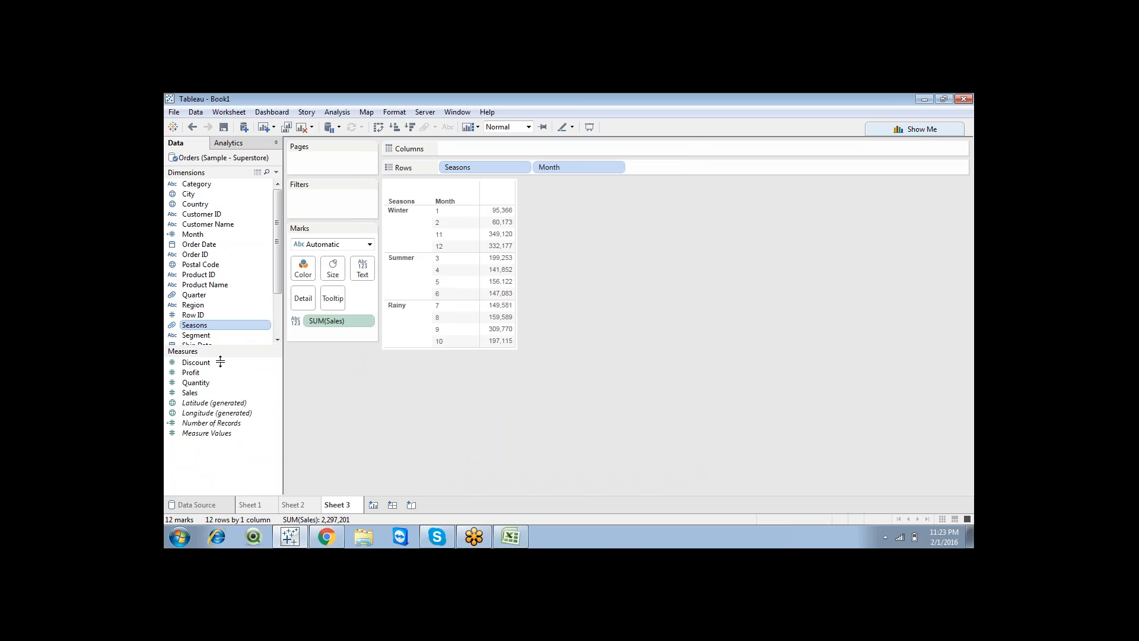
{"action": "left_click", "coordinate": [821, 546]}
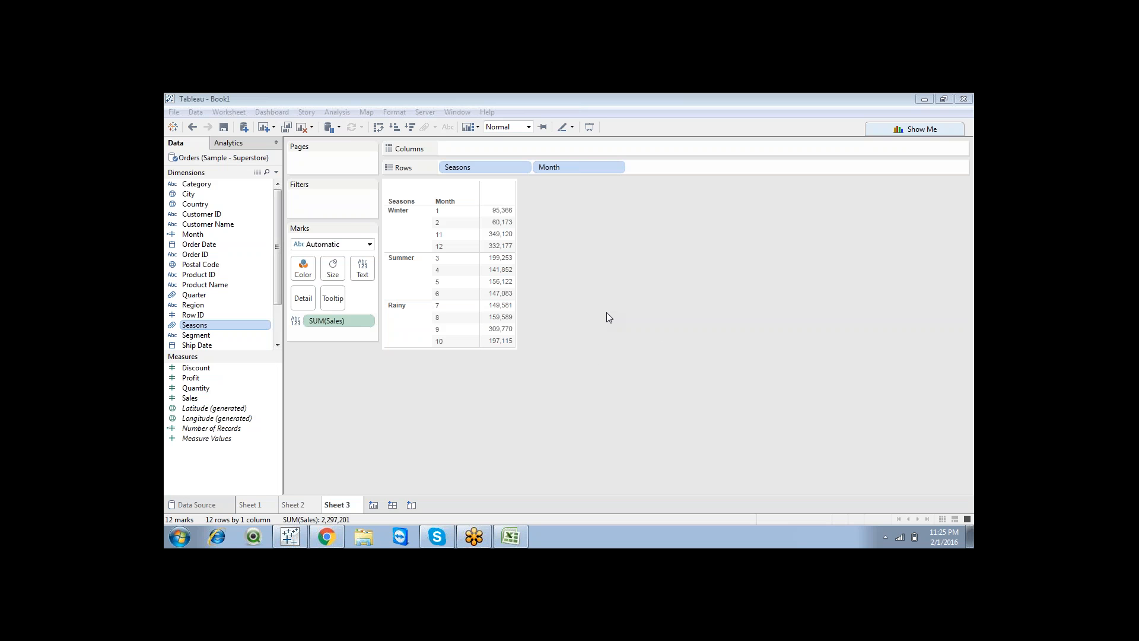
Compare what can be created from the Seasons group with what can be created from the Region dimension
{"action": "right_click", "coordinate": [254, 328]}
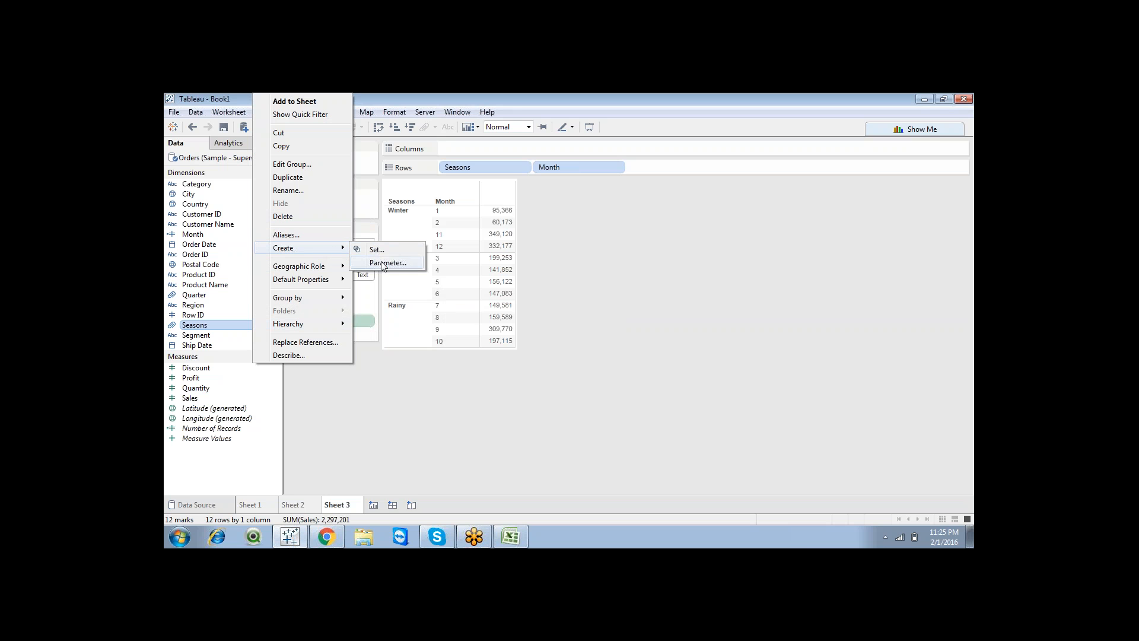
{"action": "left_click", "coordinate": [390, 426]}
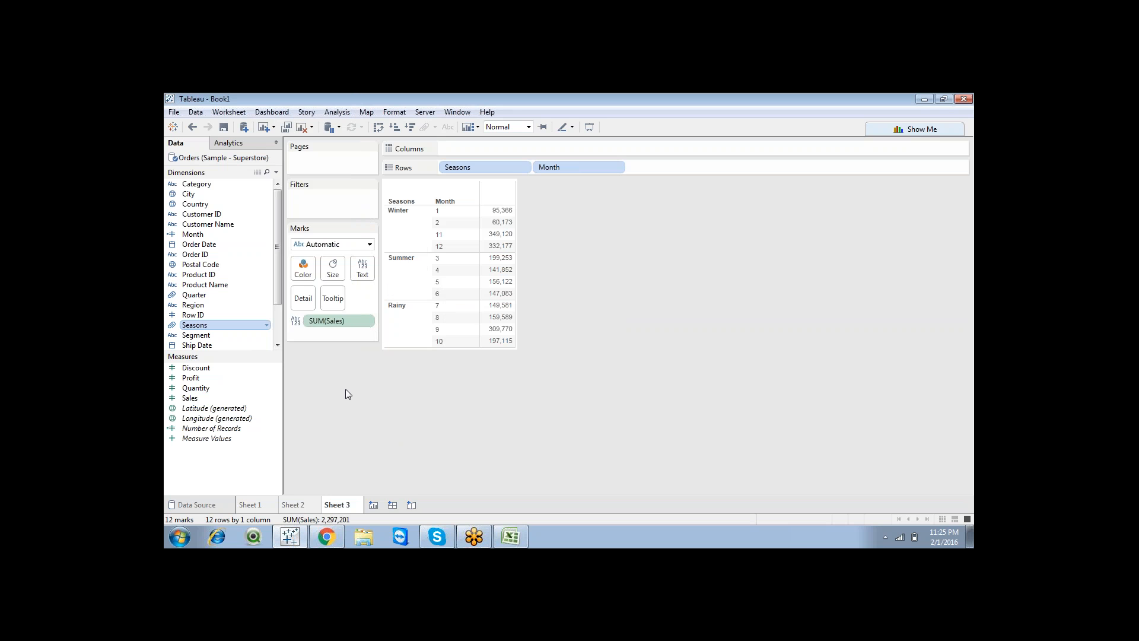
{"action": "right_click", "coordinate": [218, 304]}
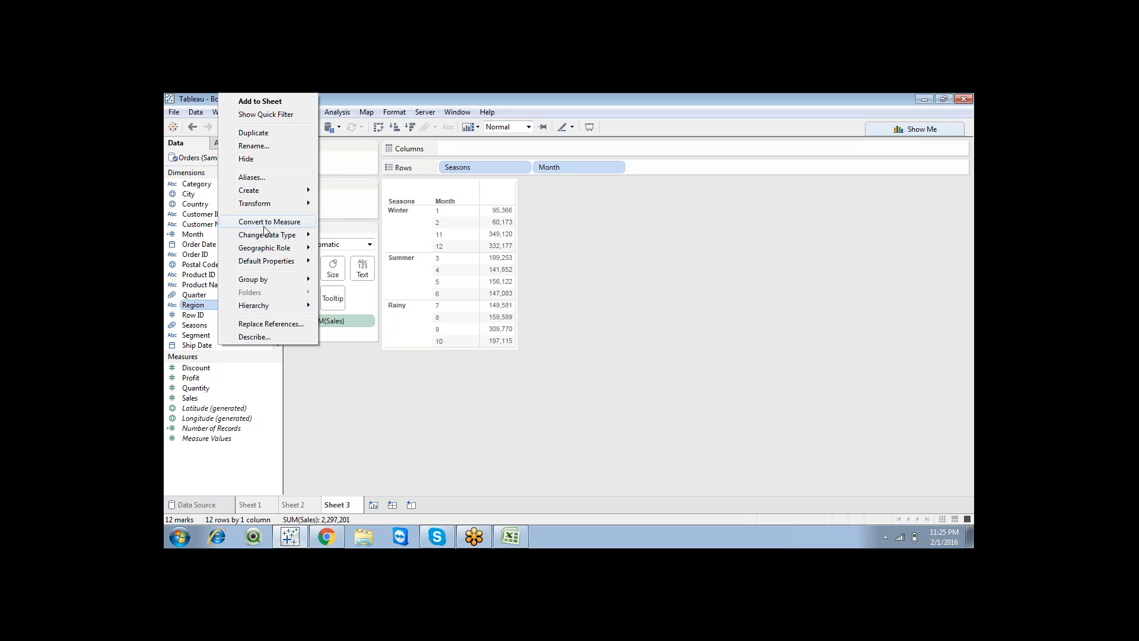
{"action": "mouse_move", "coordinate": [271, 193]}
{"action": "left_click", "coordinate": [305, 376]}
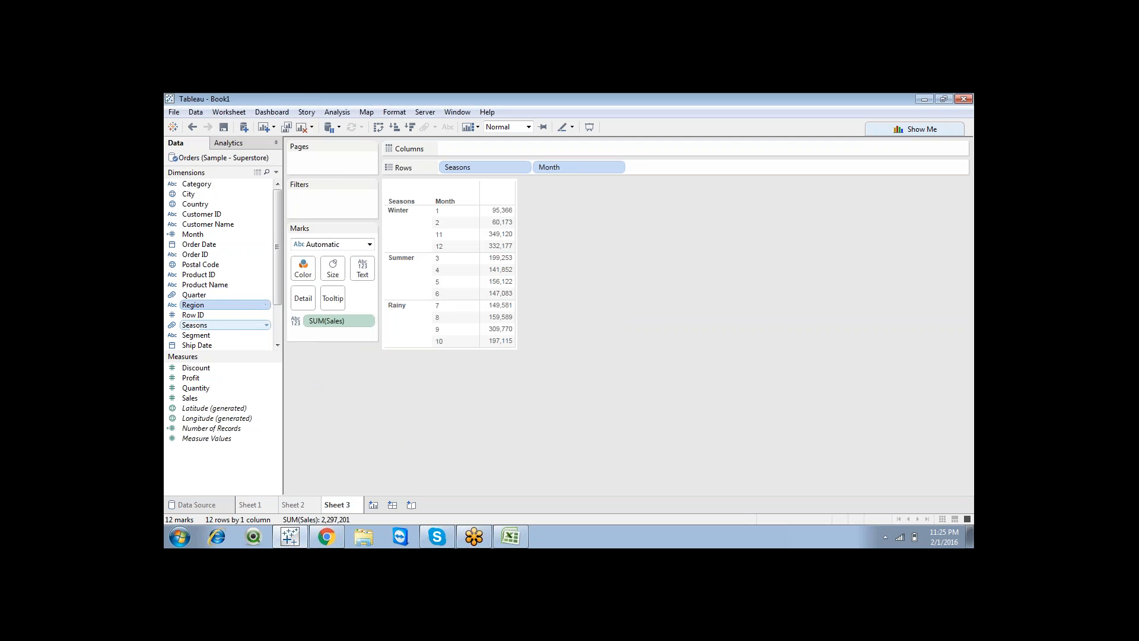
{"action": "right_click", "coordinate": [210, 327]}
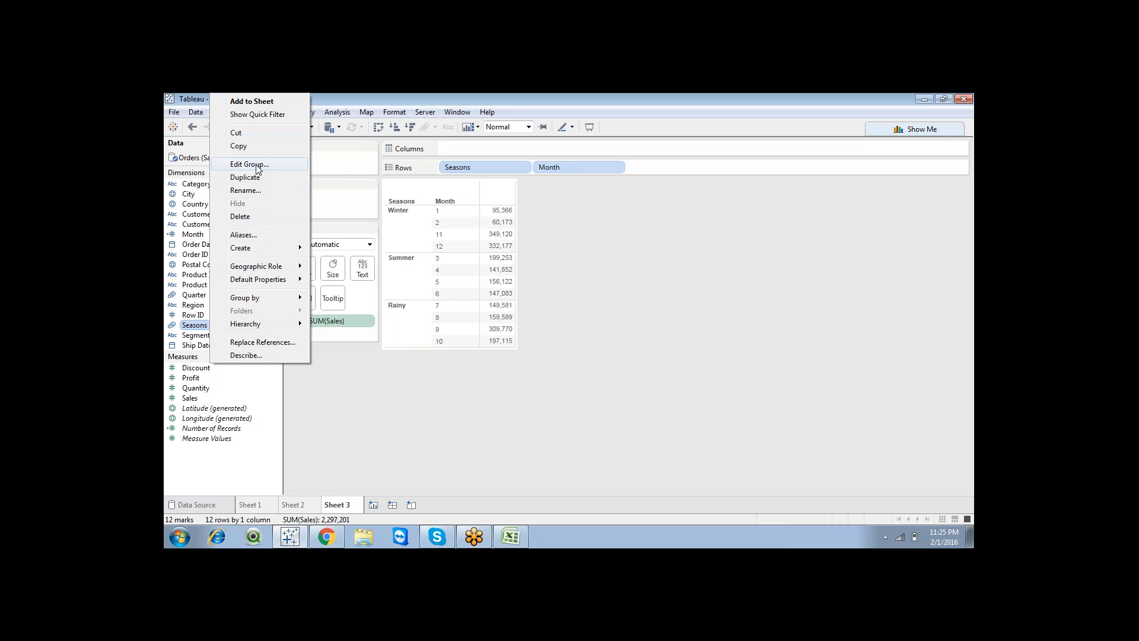
{"action": "mouse_move", "coordinate": [259, 250]}
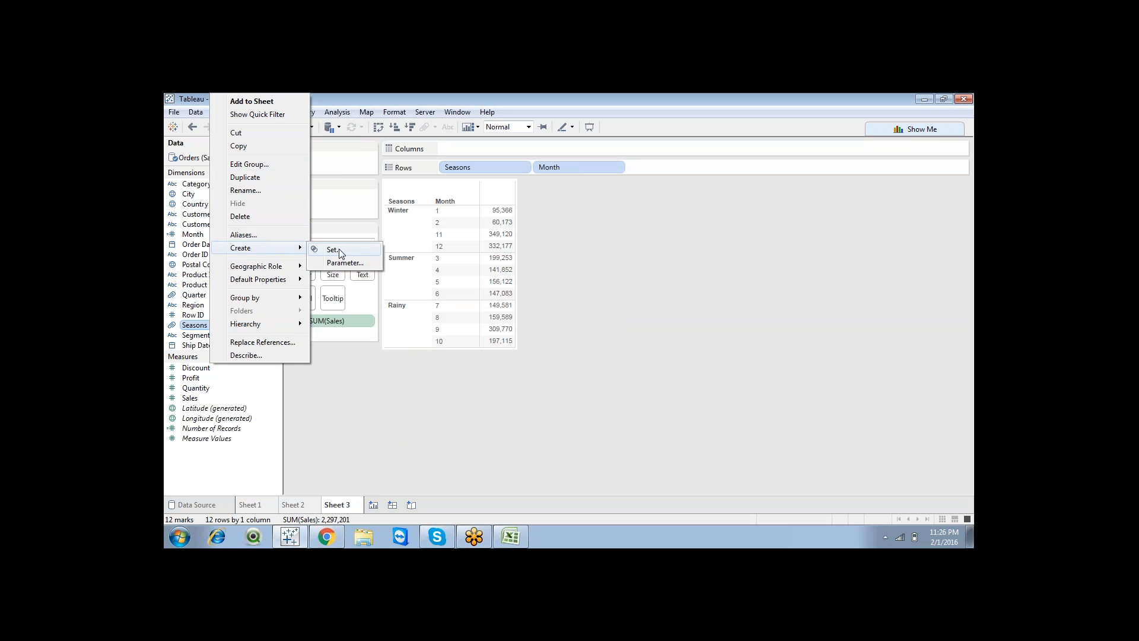
{"action": "left_click", "coordinate": [376, 406]}
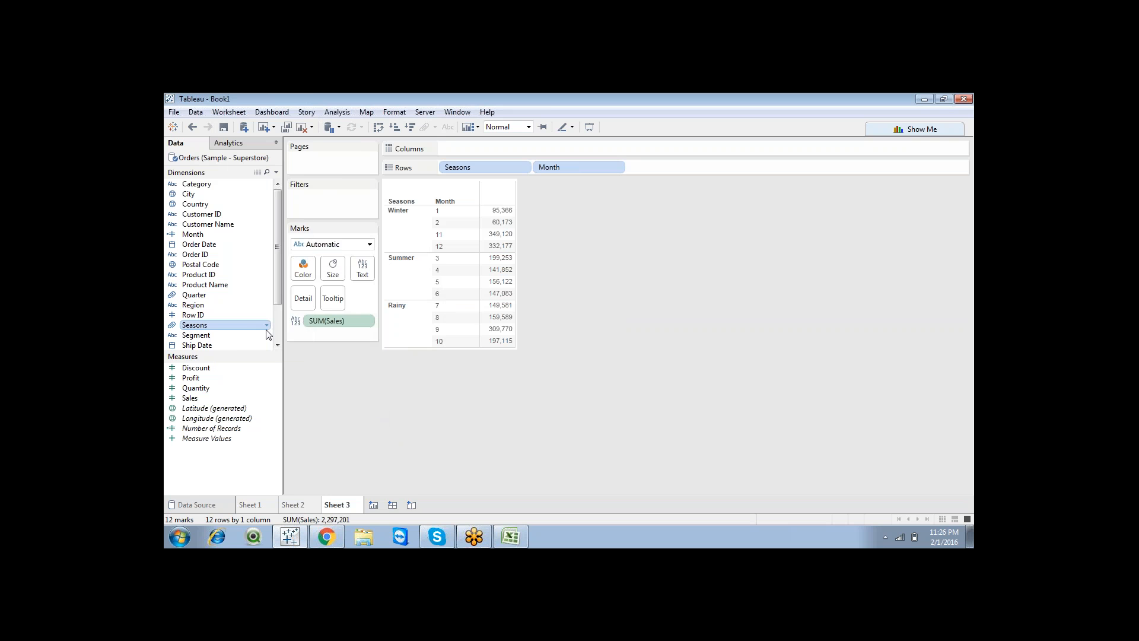
Enlarge the Dimensions list and colour the Sales figures in the table by the Seasons group
{"action": "left_click_drag", "start_coordinate": [235, 354], "coordinate": [230, 379]}
{"action": "scroll", "coordinate": [272, 322], "scroll_direction": "down", "scroll_amount": 1}
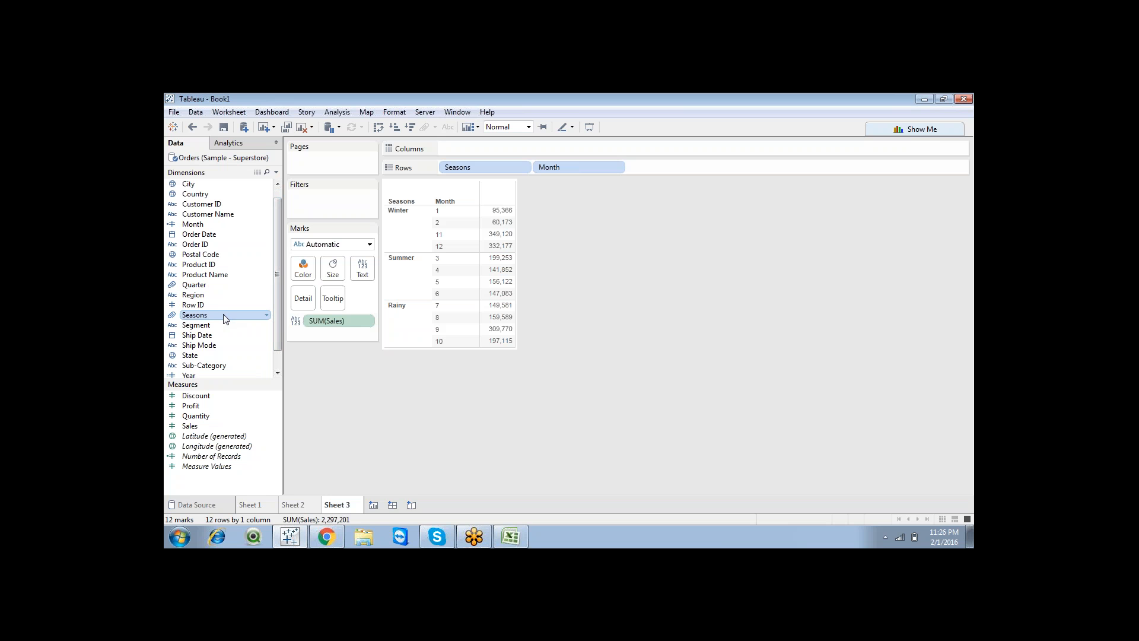
{"action": "left_click", "coordinate": [210, 287]}
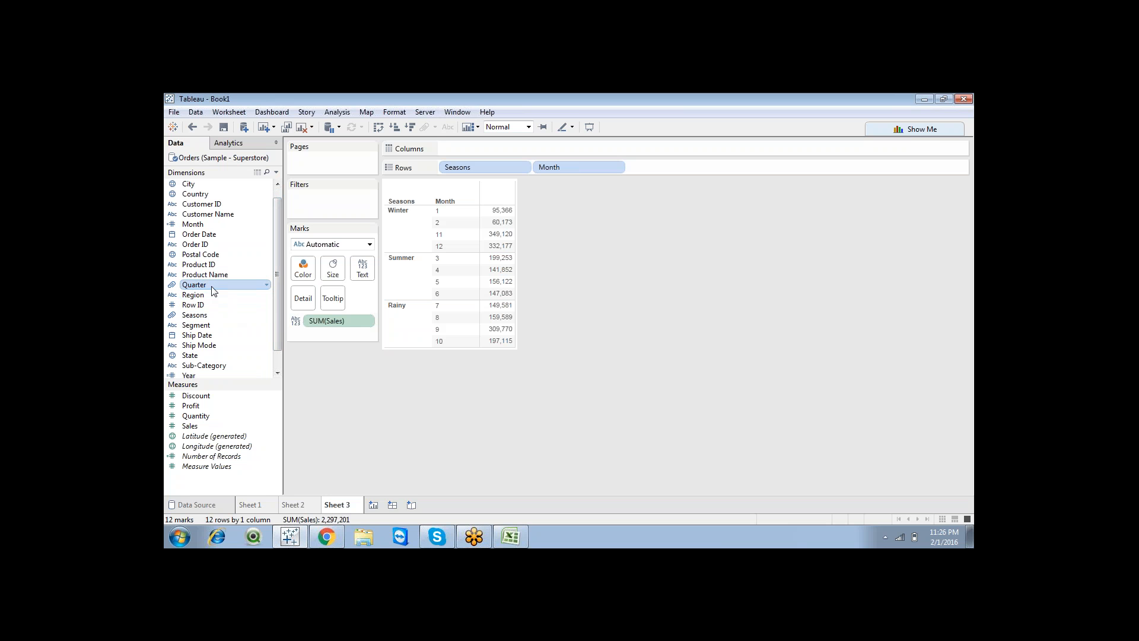
{"action": "left_click", "coordinate": [215, 316]}
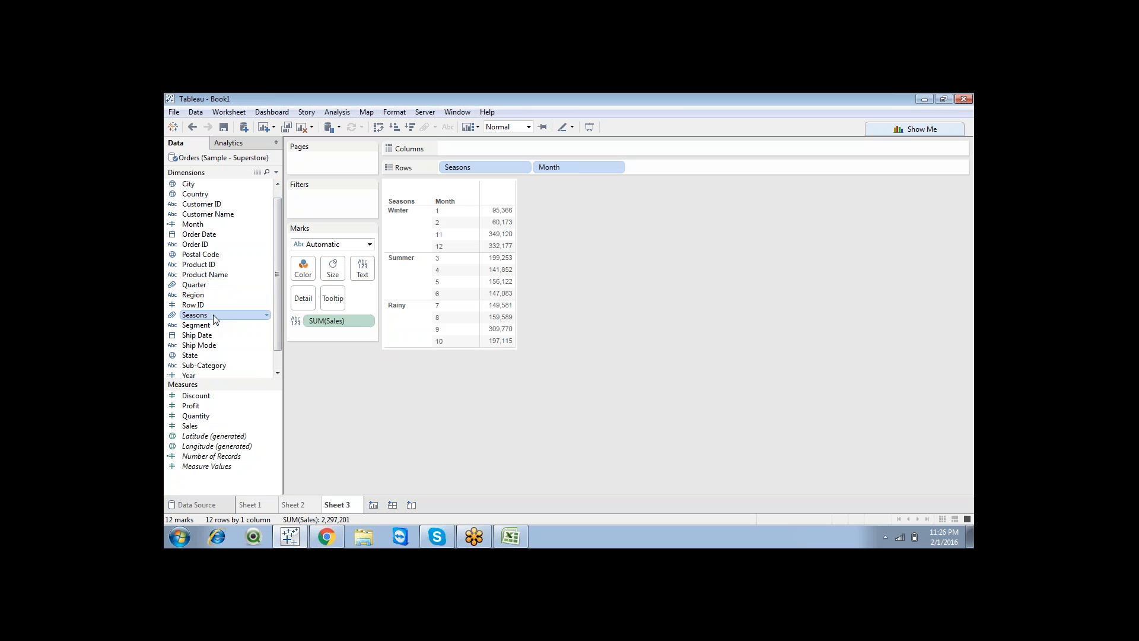
{"action": "left_click", "coordinate": [209, 286]}
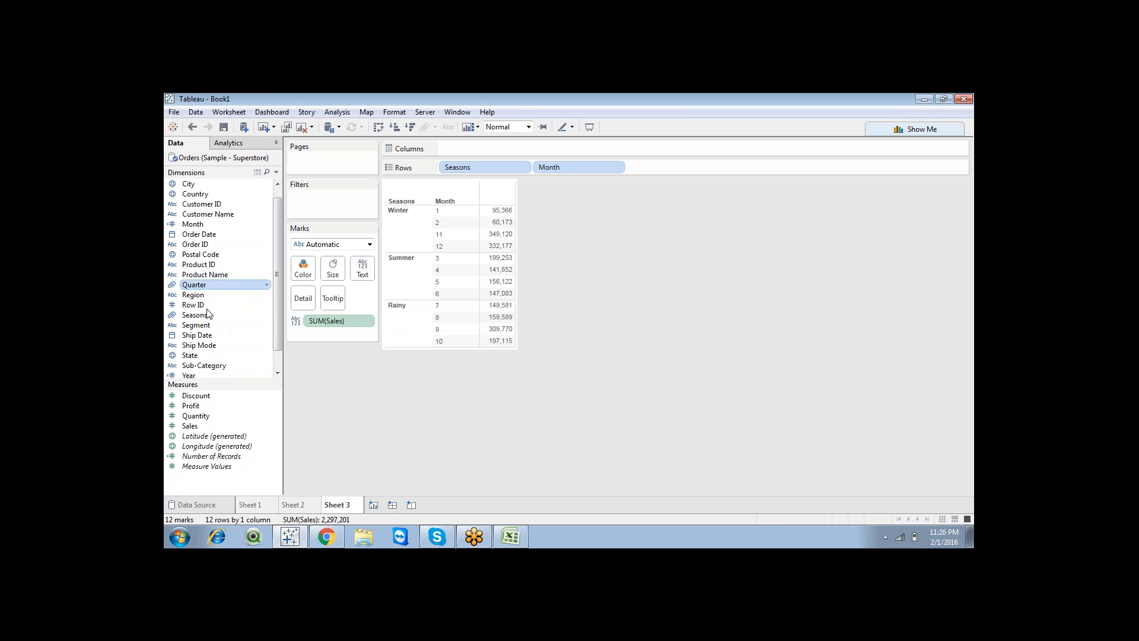
{"action": "left_click", "coordinate": [208, 316], "text": "ctrl"}
{"action": "left_click", "coordinate": [207, 317]}
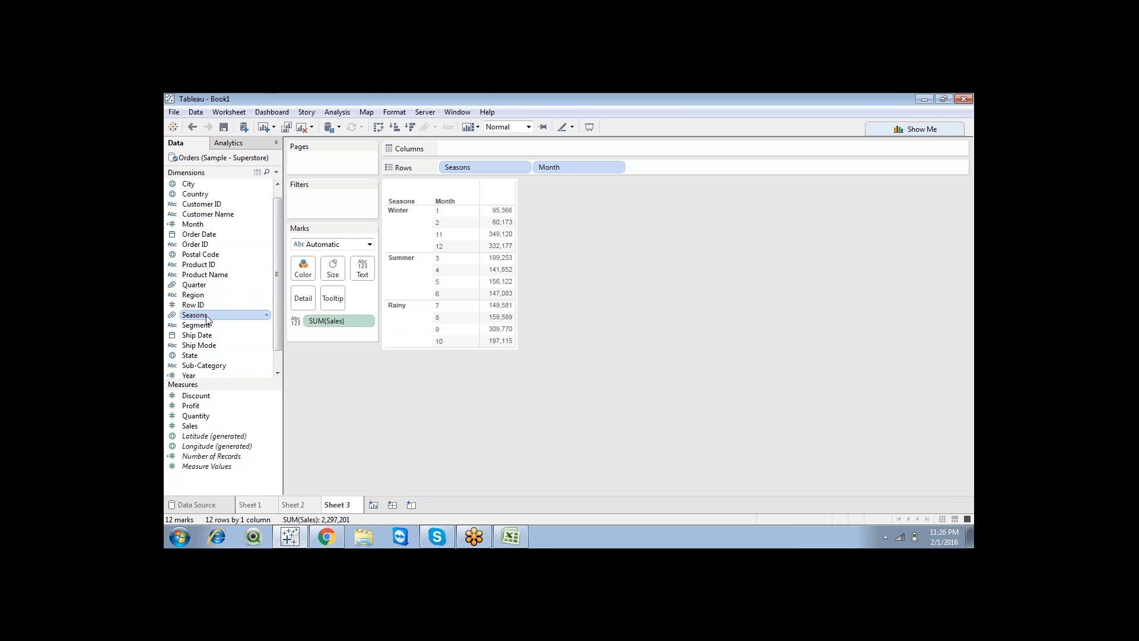
{"action": "left_click_drag", "start_coordinate": [208, 321], "coordinate": [303, 271]}
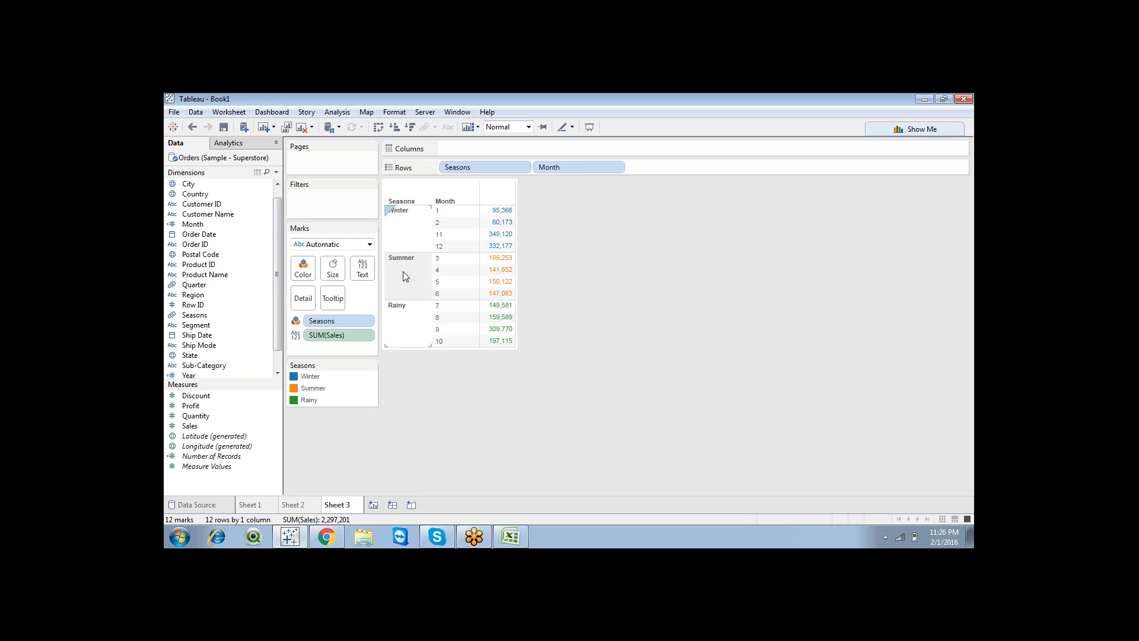
Build a horizontal bar chart of Sales by Sub-Category on a new worksheet
{"action": "left_click", "coordinate": [373, 505]}
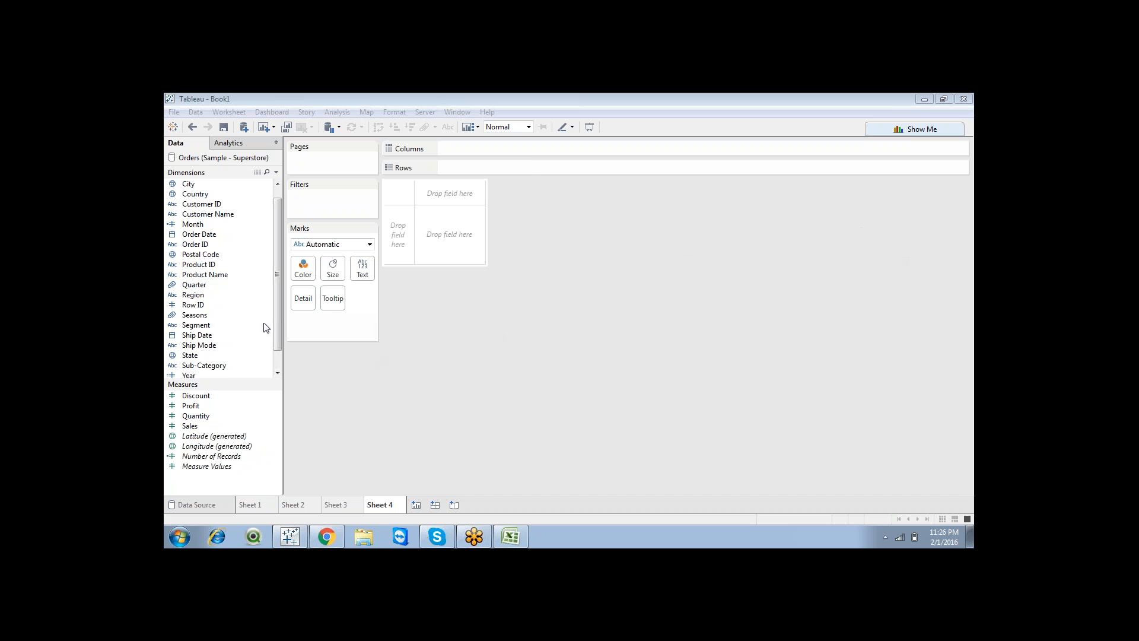
{"action": "double_click", "coordinate": [226, 366]}
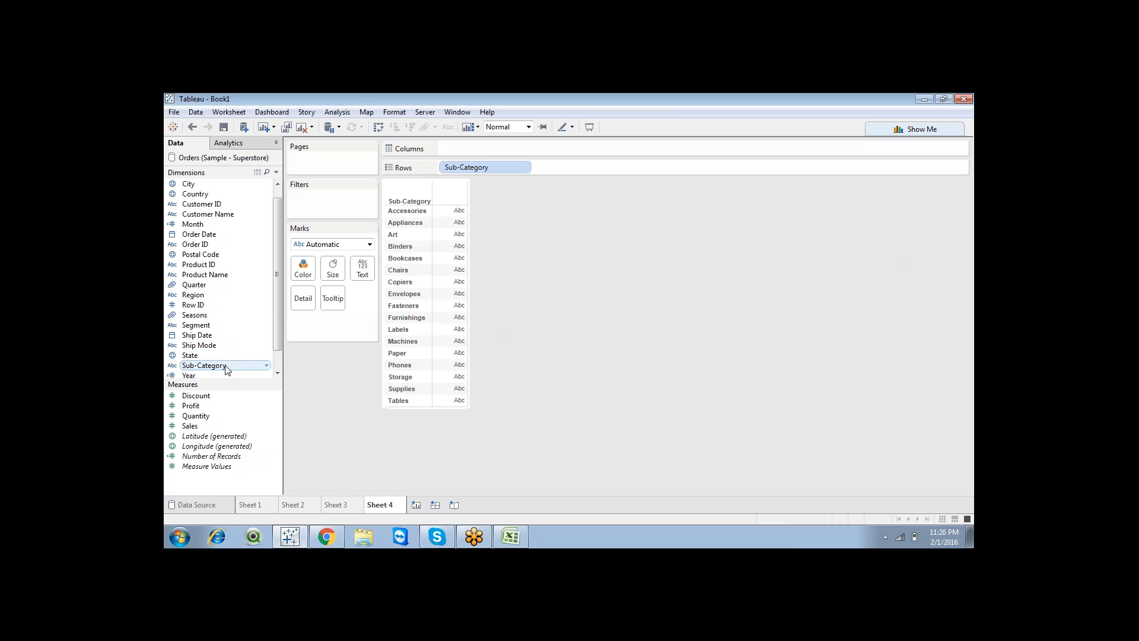
{"action": "double_click", "coordinate": [209, 427]}
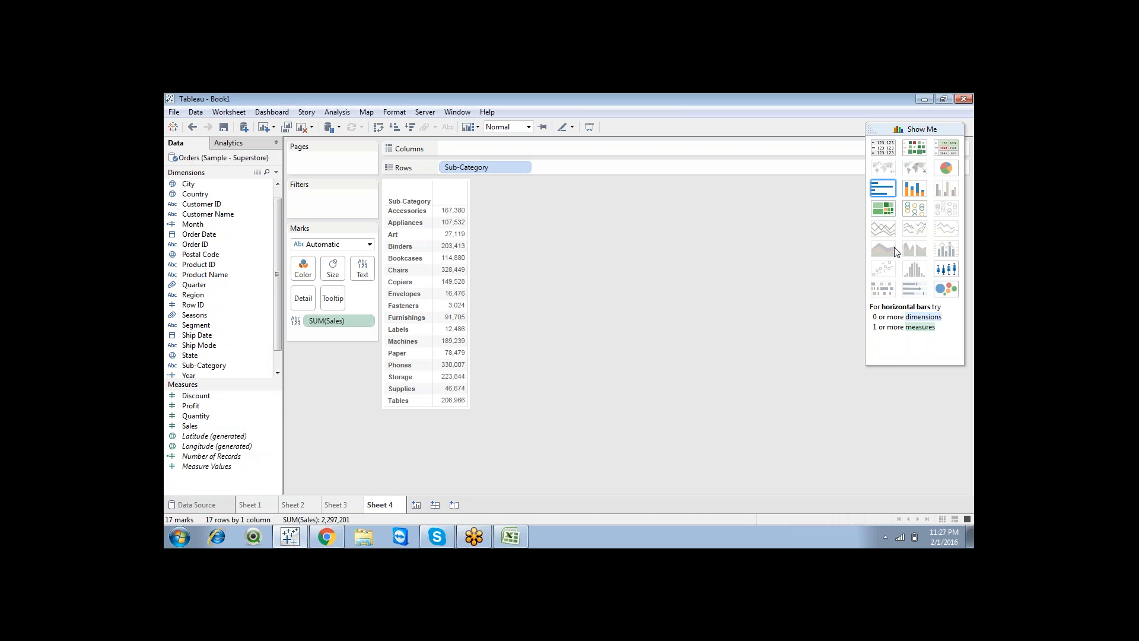
{"action": "left_click", "coordinate": [878, 362]}
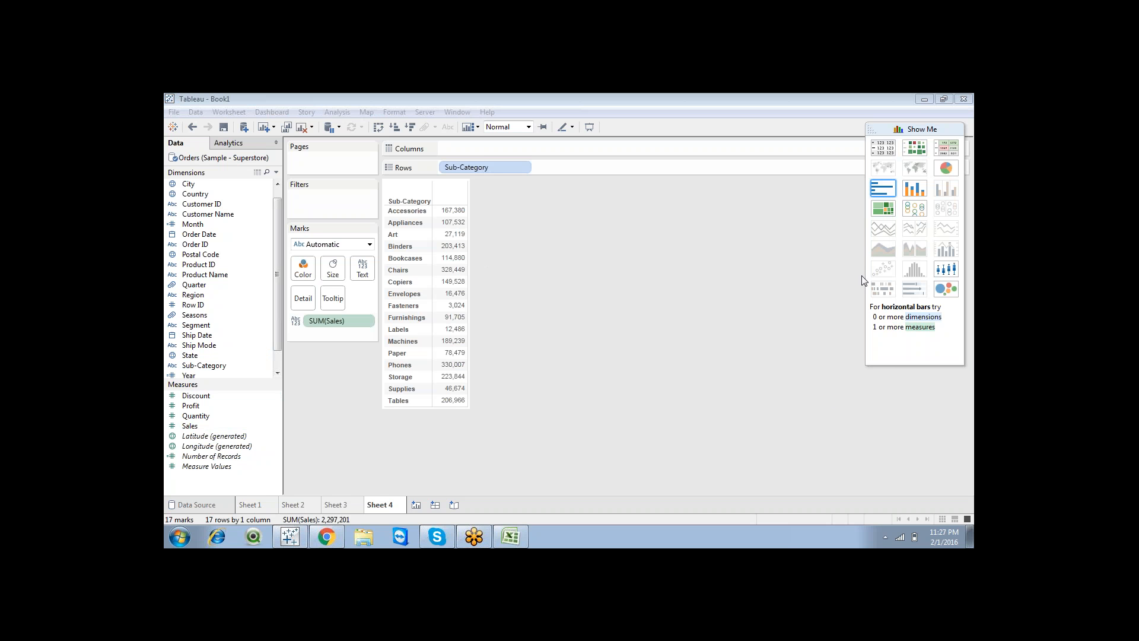
{"action": "left_click", "coordinate": [886, 191]}
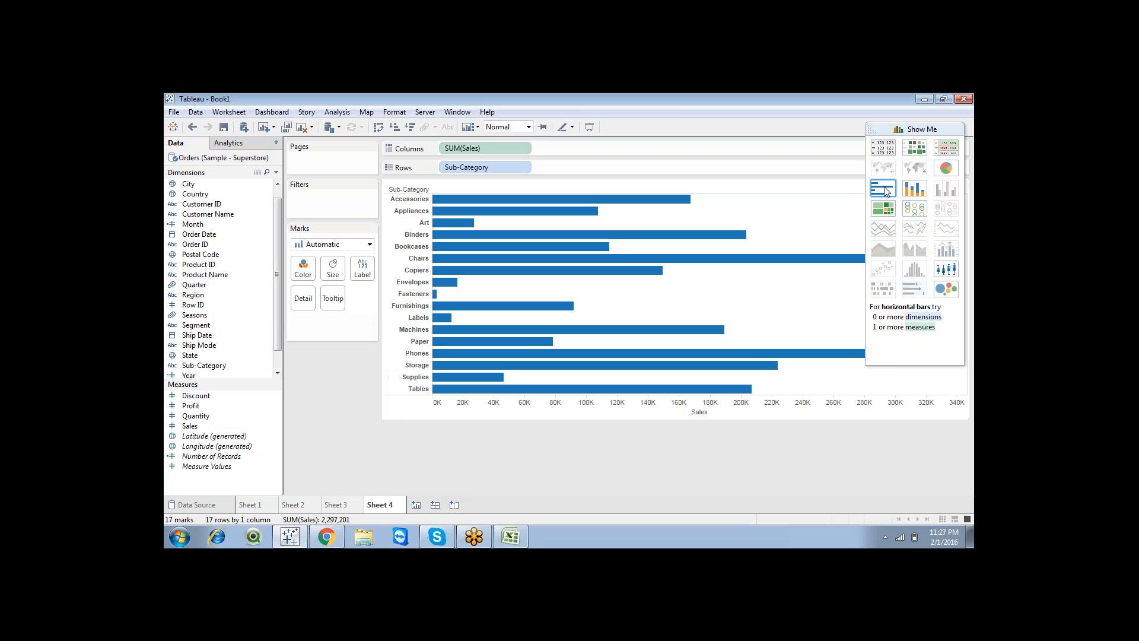
{"action": "left_click", "coordinate": [814, 430]}
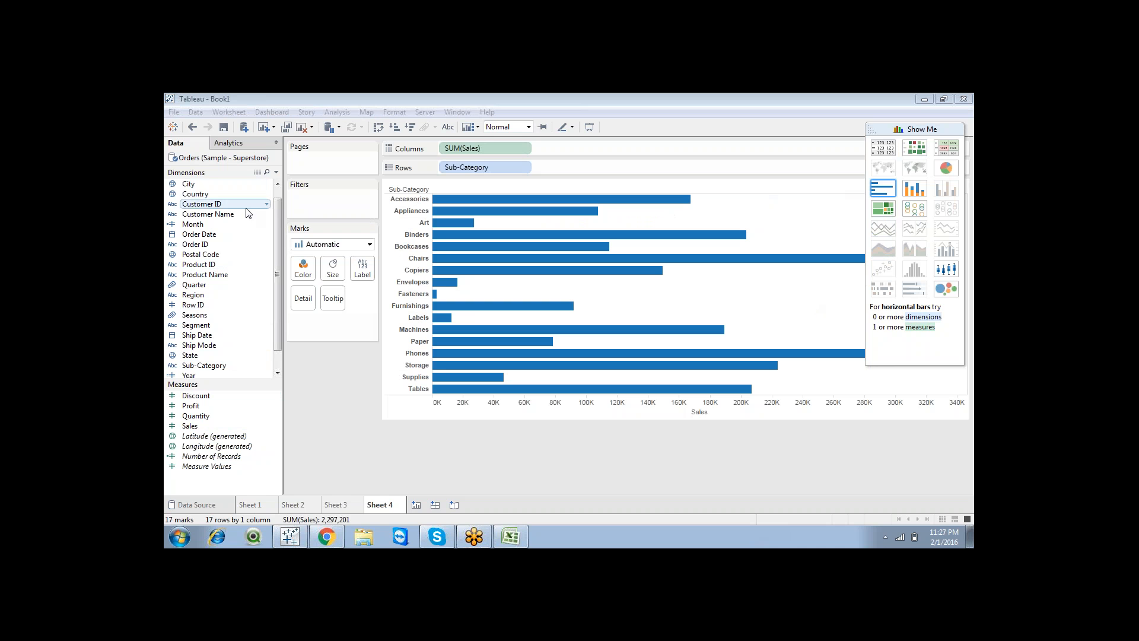
Colour the Sub-Category bars by Category and collapse the chart type chooser so the whole chart is uncovered
{"action": "left_click_drag", "start_coordinate": [276, 241], "coordinate": [274, 212]}
{"action": "left_click_drag", "start_coordinate": [204, 185], "coordinate": [304, 268]}
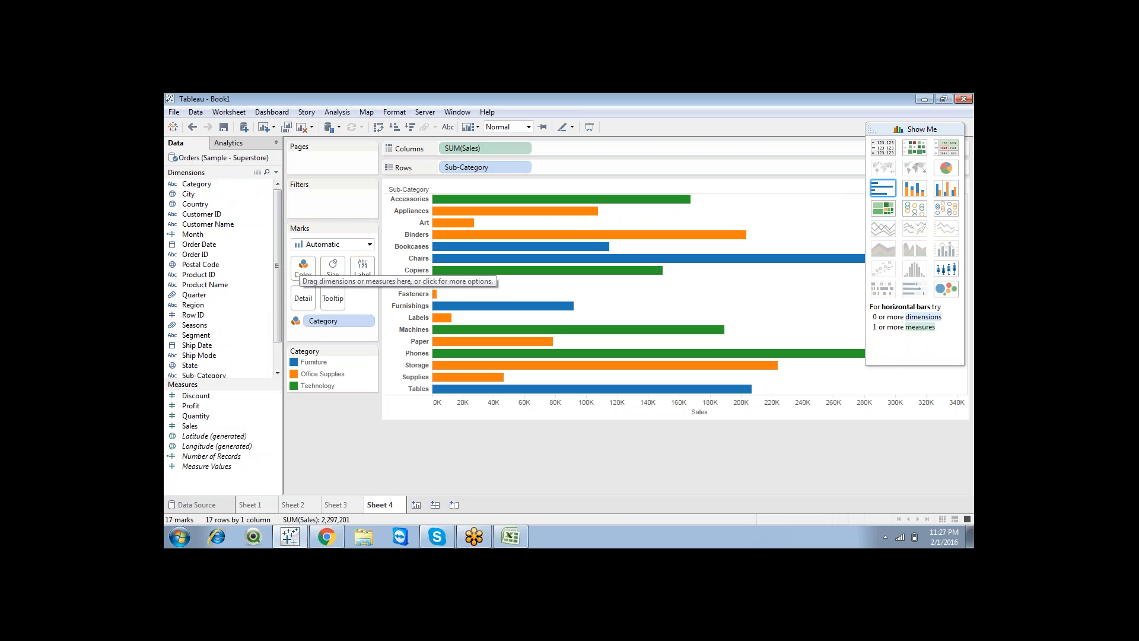
{"action": "left_click", "coordinate": [899, 129]}
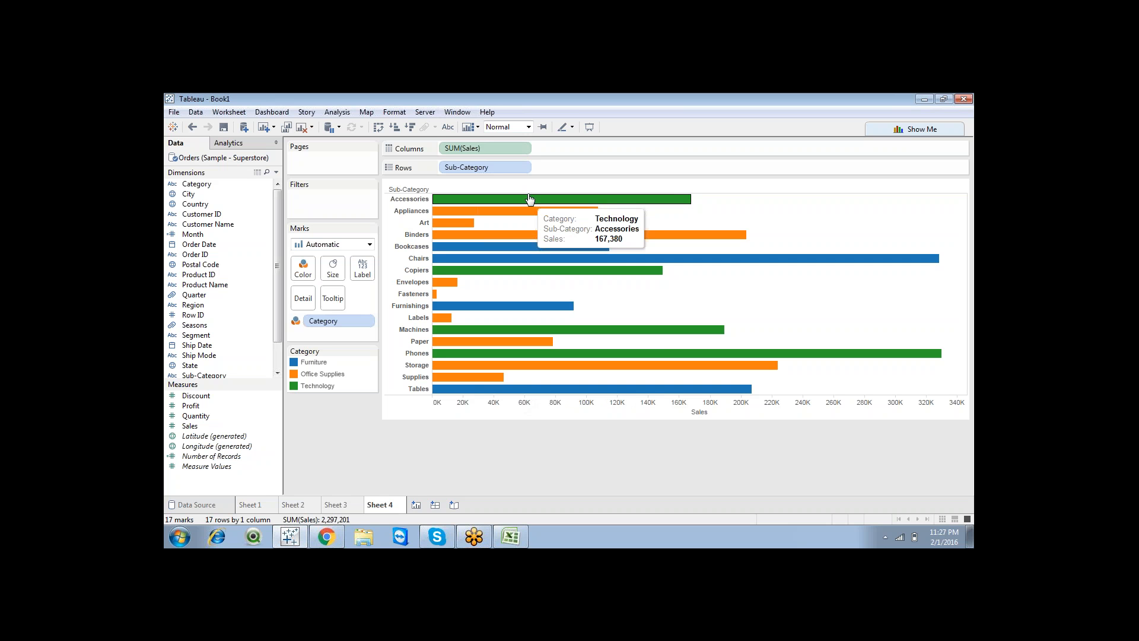
Select the longer Sales bars together, from Accessories down to Storage, leaving out the short ones such as Art and Labels
{"action": "left_click_drag", "start_coordinate": [528, 197], "coordinate": [594, 372]}
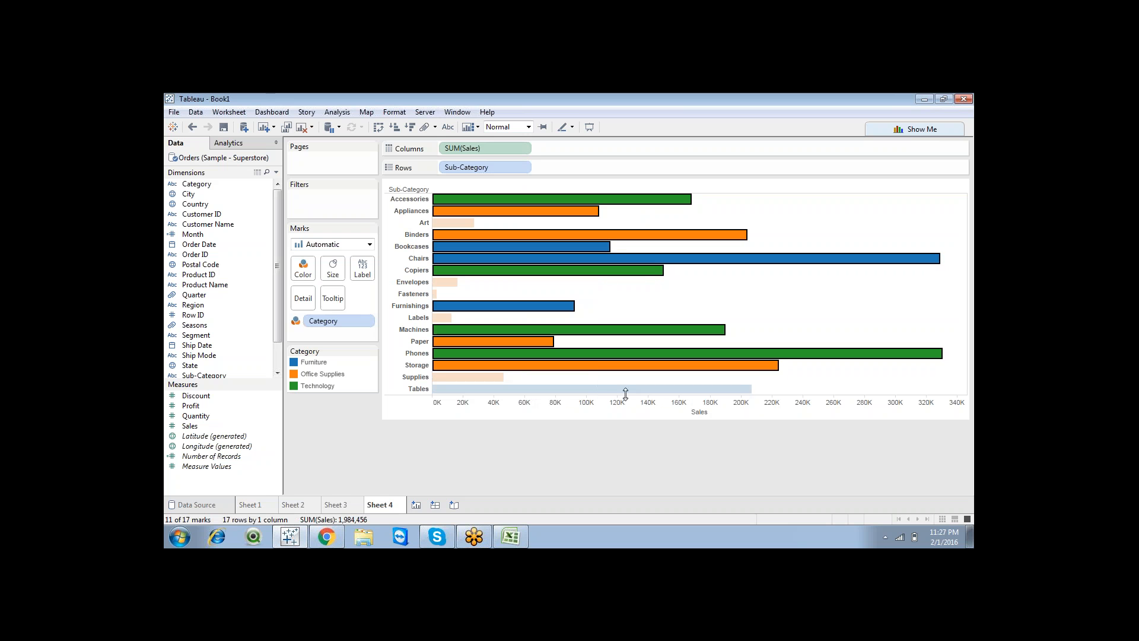
Clear the bar selection and sort the sub-categories in descending order of sales
{"action": "left_click", "coordinate": [528, 288]}
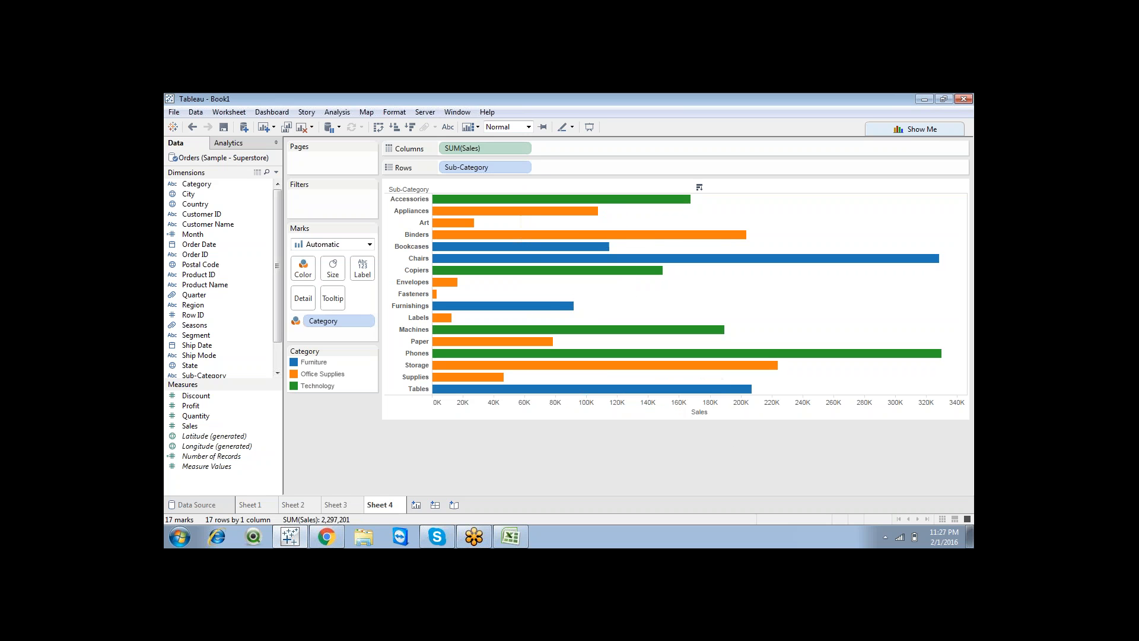
{"action": "left_click_drag", "start_coordinate": [514, 199], "coordinate": [611, 386]}
{"action": "left_click", "coordinate": [642, 318]}
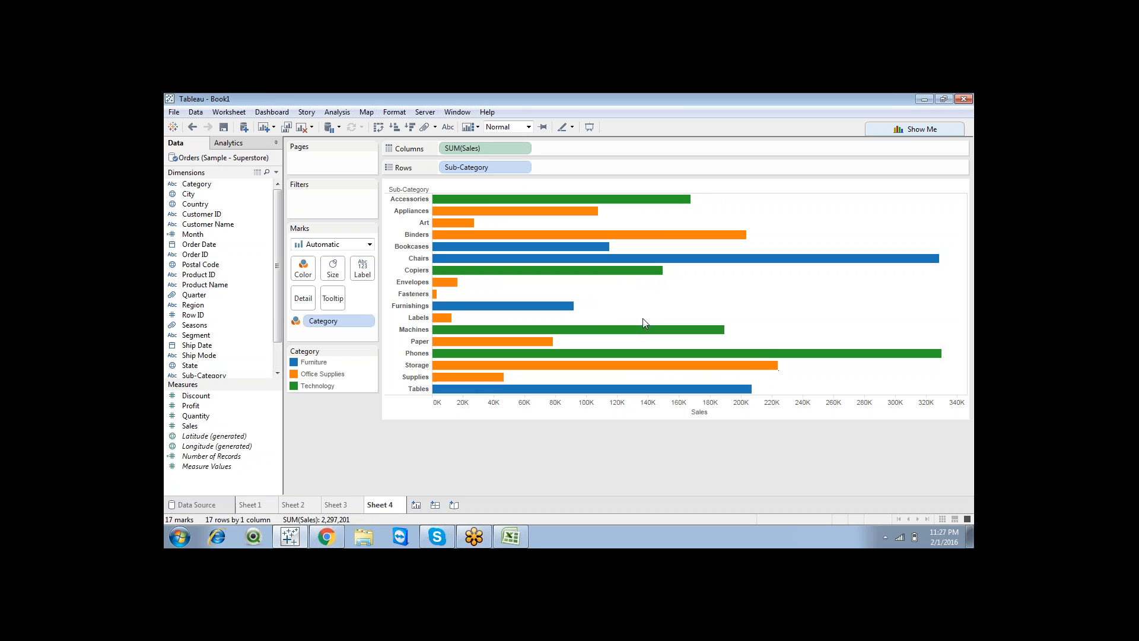
{"action": "left_click", "coordinate": [409, 127]}
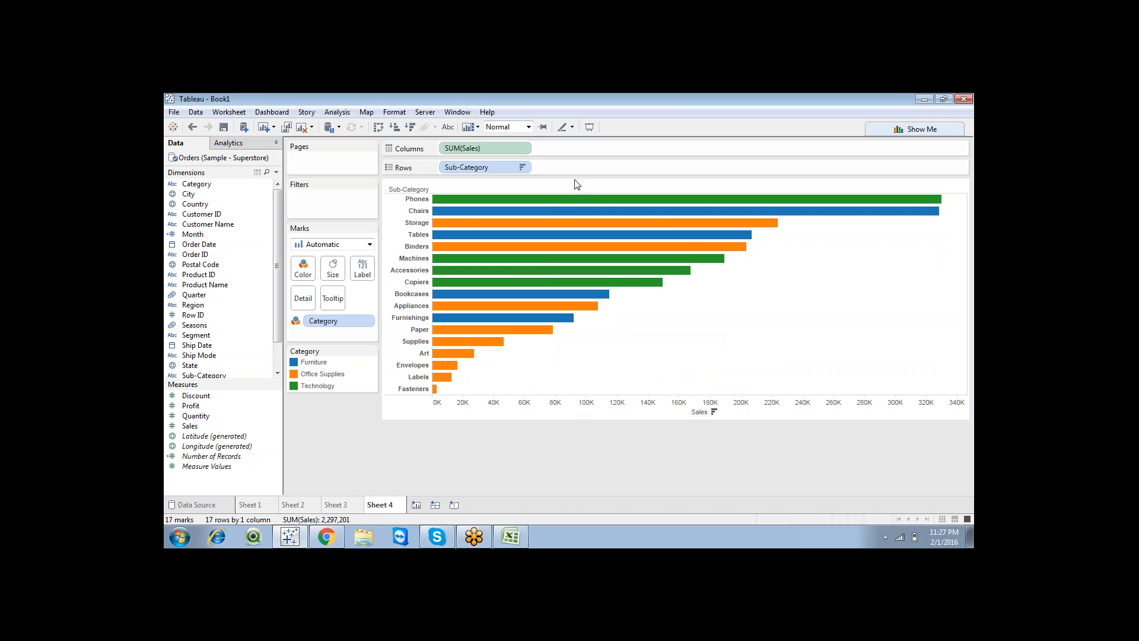
Group the ten bars from Phones through Appliances on all dimensions, and lengthen the Dimensions list to locate the new group field
{"action": "left_click_drag", "start_coordinate": [576, 200], "coordinate": [669, 321]}
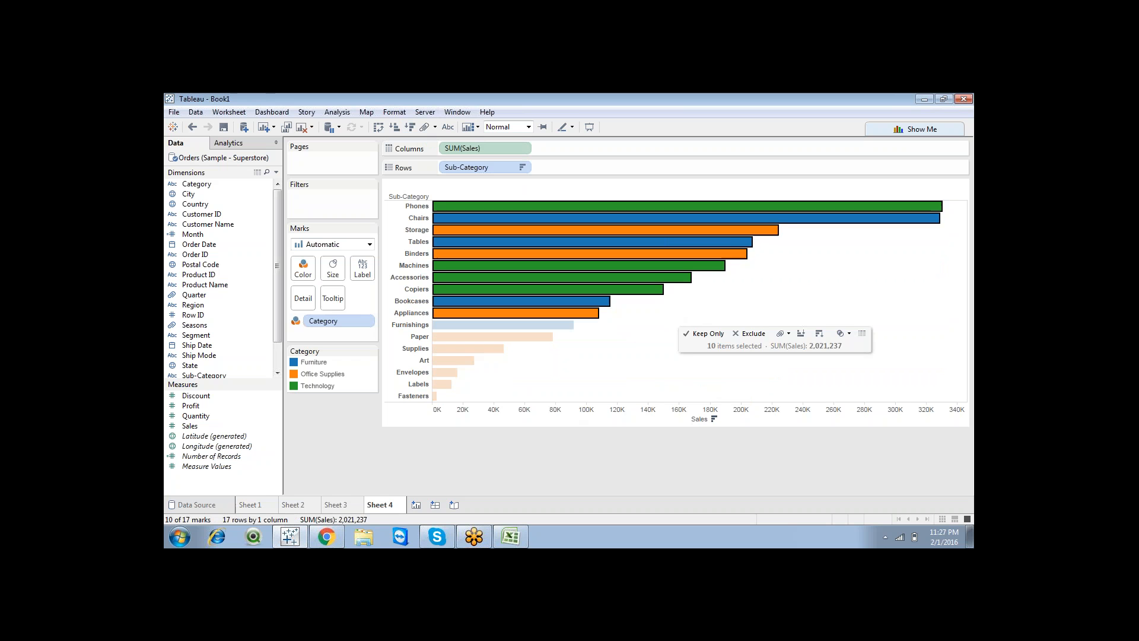
{"action": "left_click", "coordinate": [781, 336]}
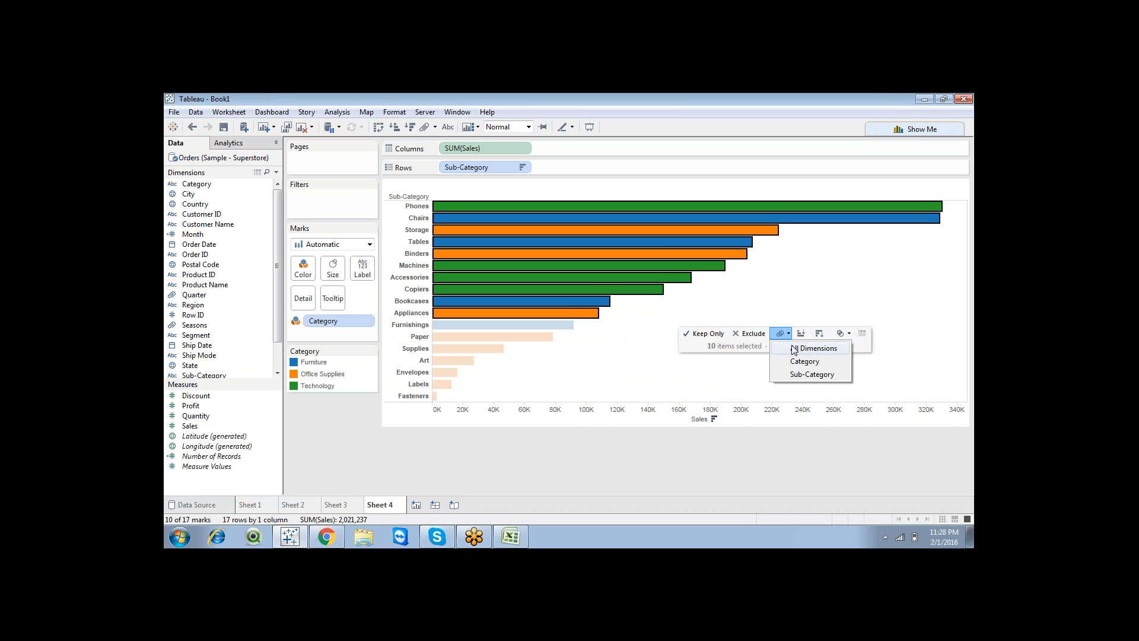
{"action": "left_click", "coordinate": [793, 348]}
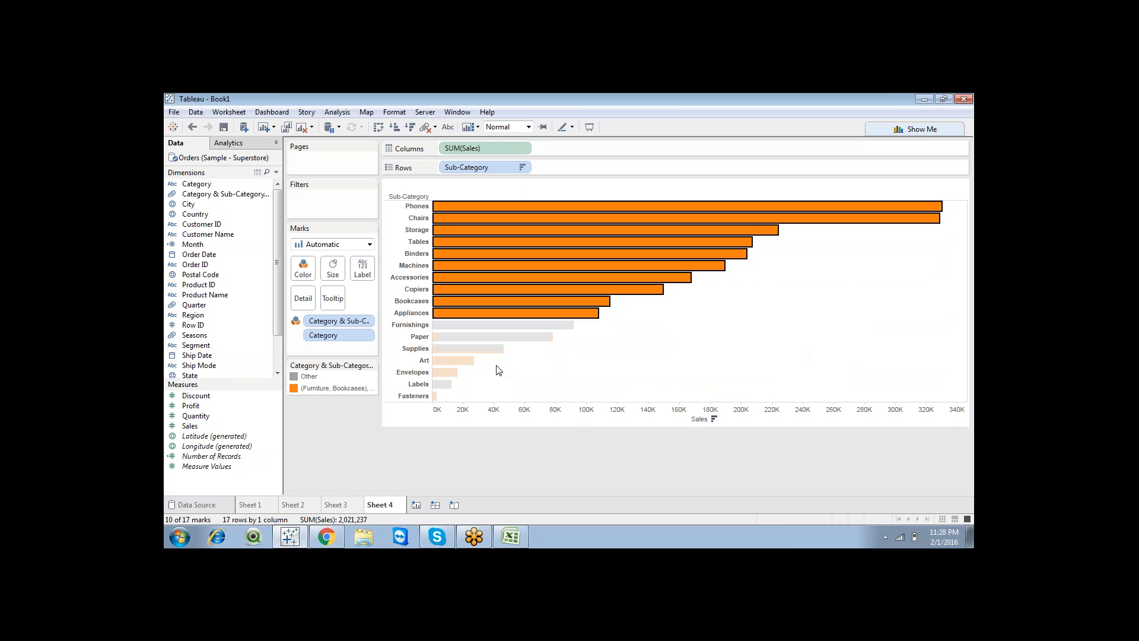
{"action": "left_click_drag", "start_coordinate": [232, 385], "coordinate": [232, 421]}
{"action": "left_click", "coordinate": [243, 197]}
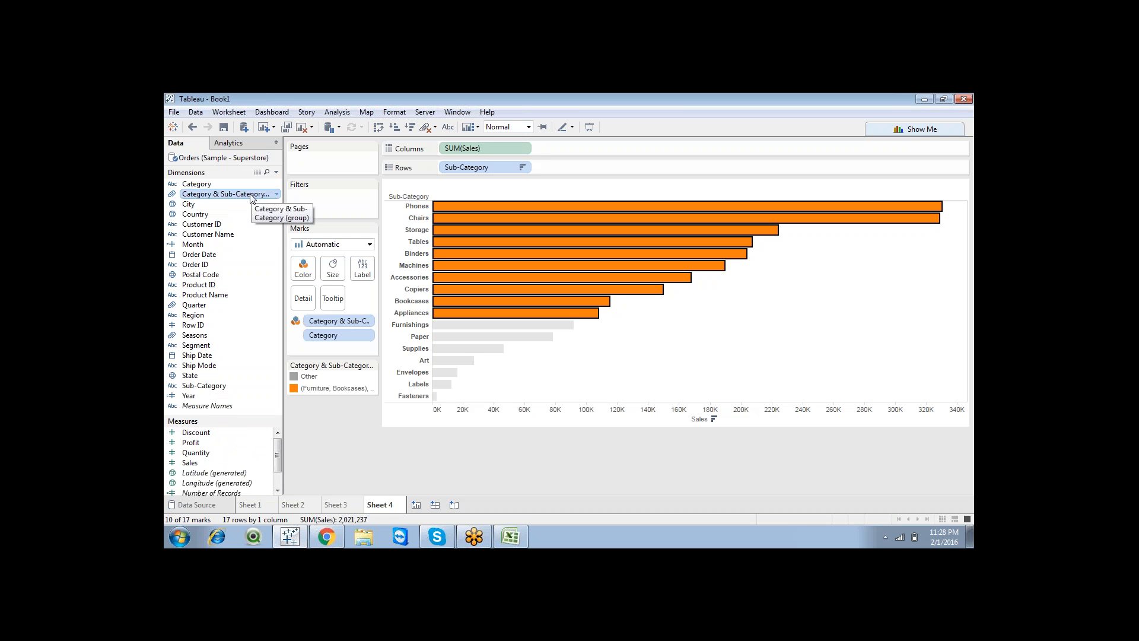
{"action": "left_click", "coordinate": [411, 451]}
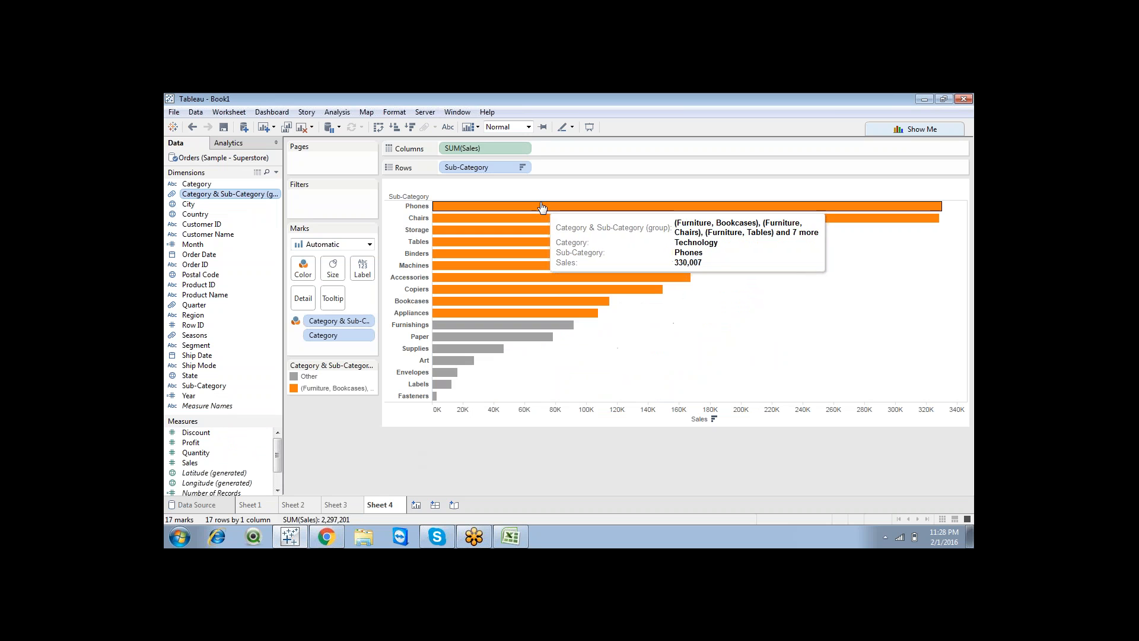
Try ungrouping the eight bars from Phones through Copiers, inspect the regrouped bars, and undo the change
{"action": "left_click_drag", "start_coordinate": [540, 203], "coordinate": [586, 292]}
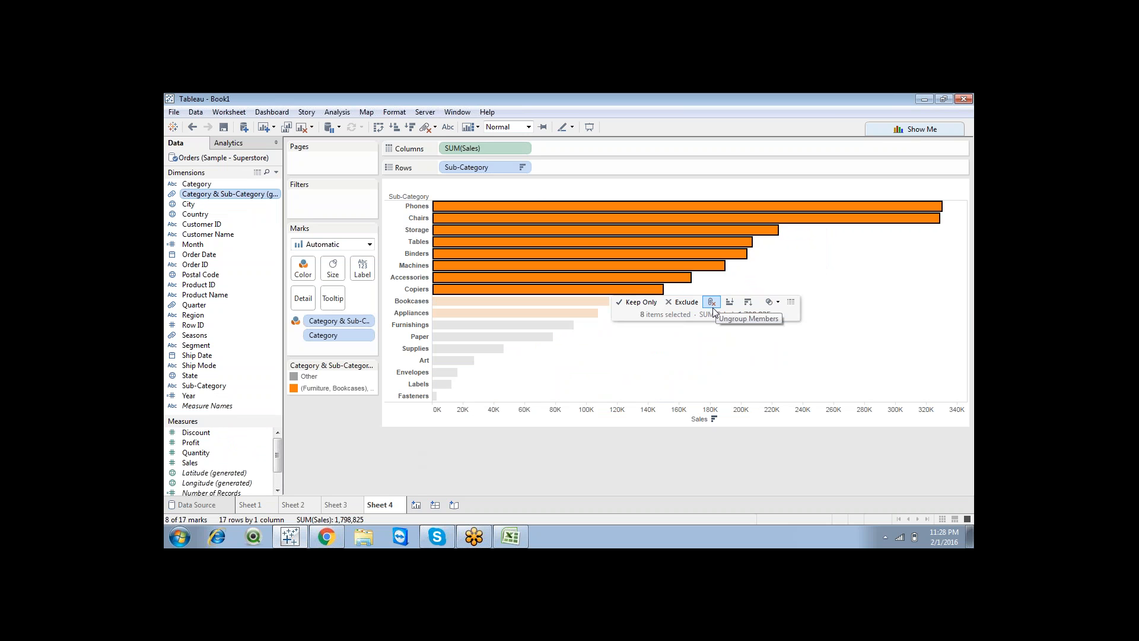
{"action": "left_click", "coordinate": [714, 307]}
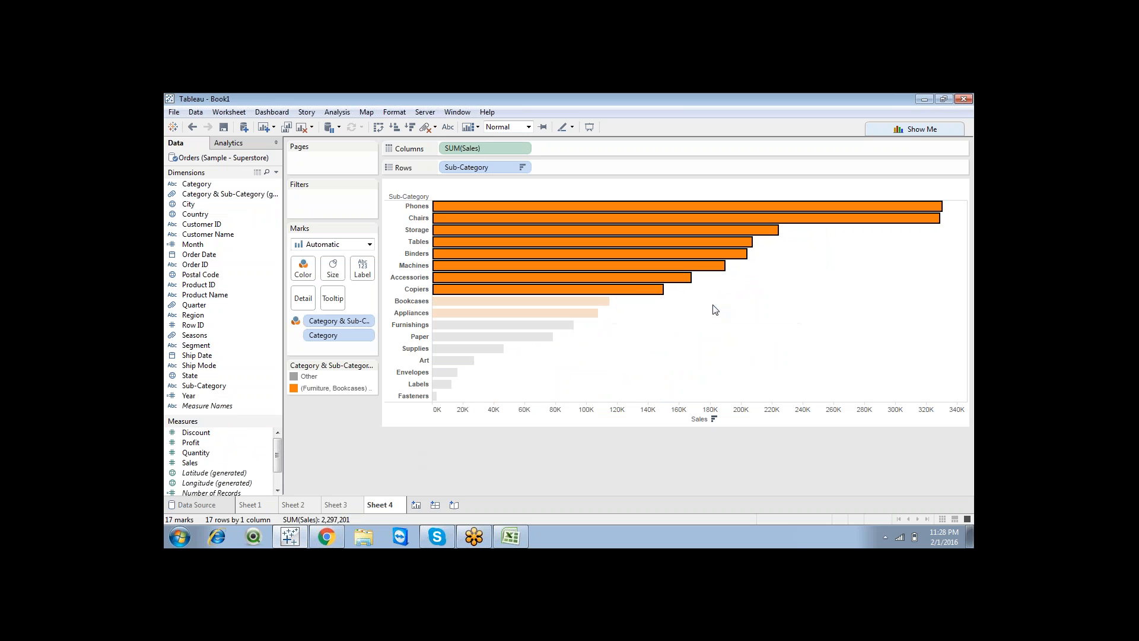
{"action": "mouse_move", "coordinate": [602, 321]}
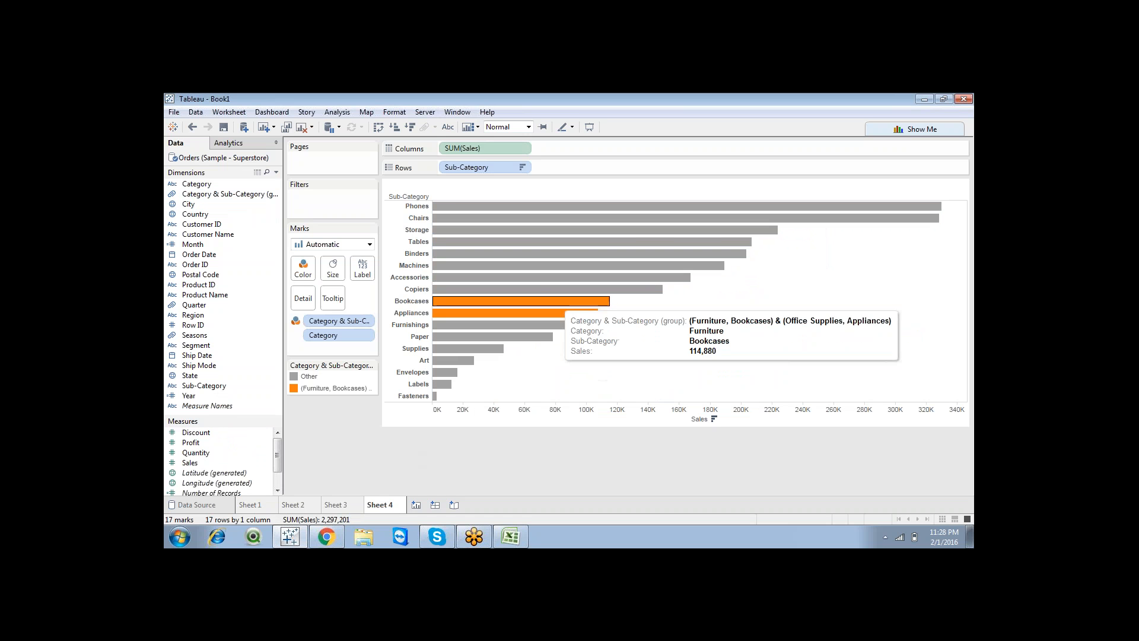
{"action": "mouse_move", "coordinate": [505, 285]}
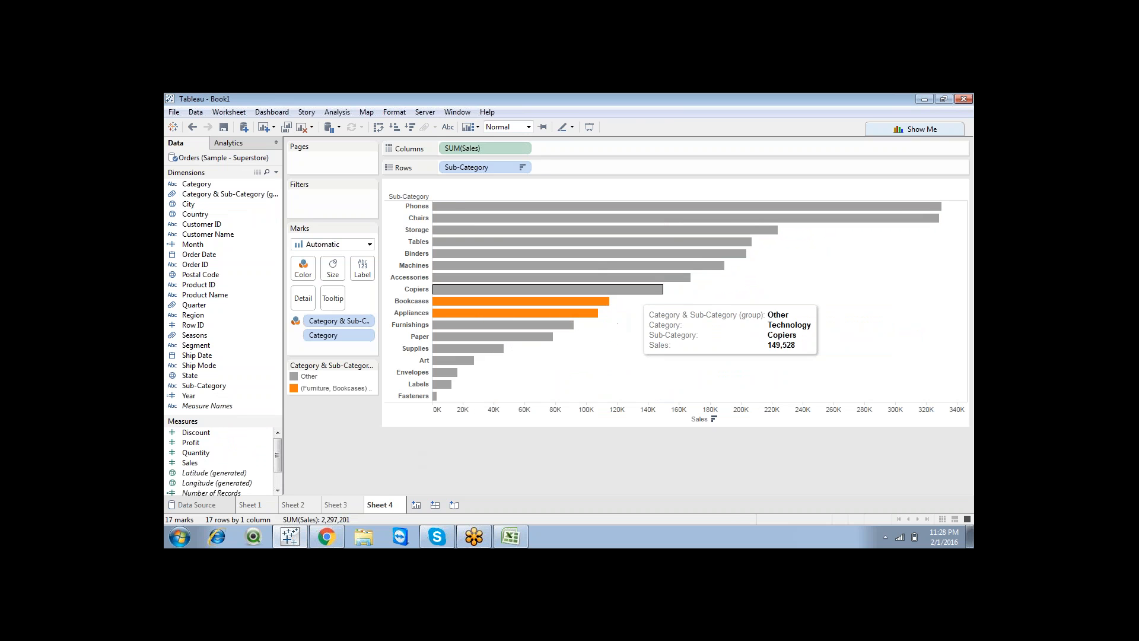
{"action": "left_click", "coordinate": [192, 127]}
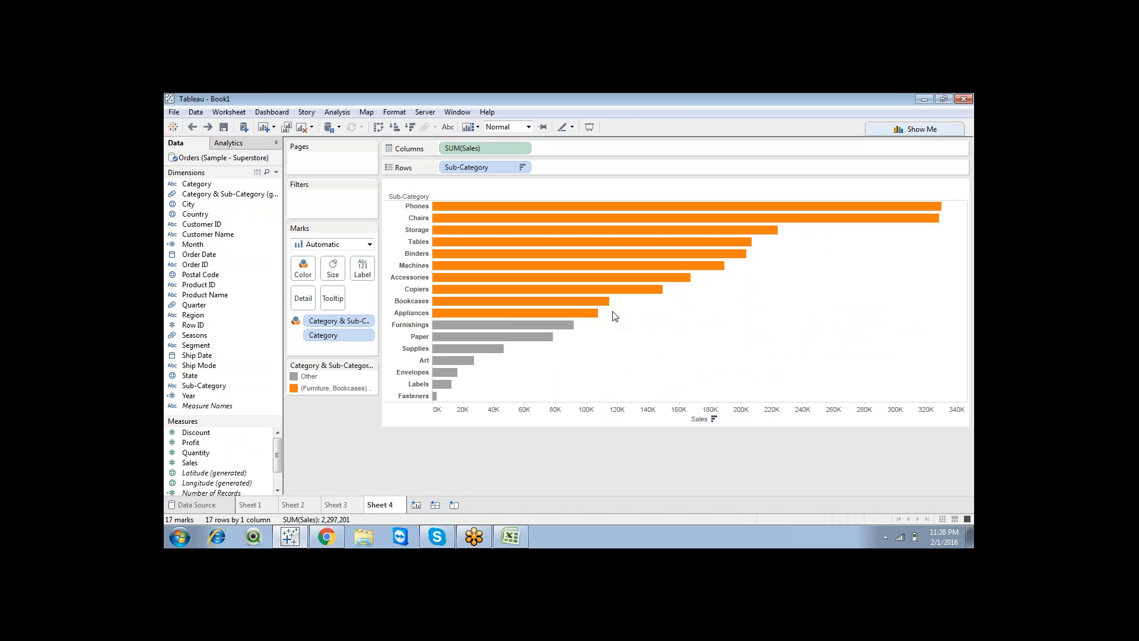
Highlight the Other members and the grouped members alternately from the color legend to compare their bars, then clear the highlight
{"action": "left_click", "coordinate": [309, 376]}
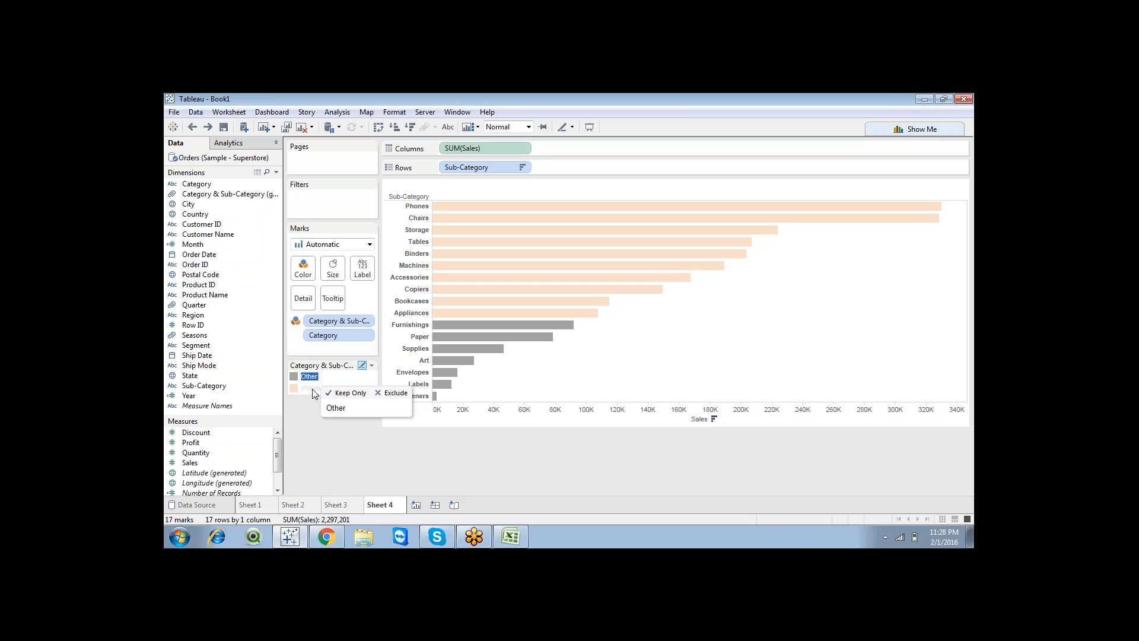
{"action": "left_click", "coordinate": [307, 387]}
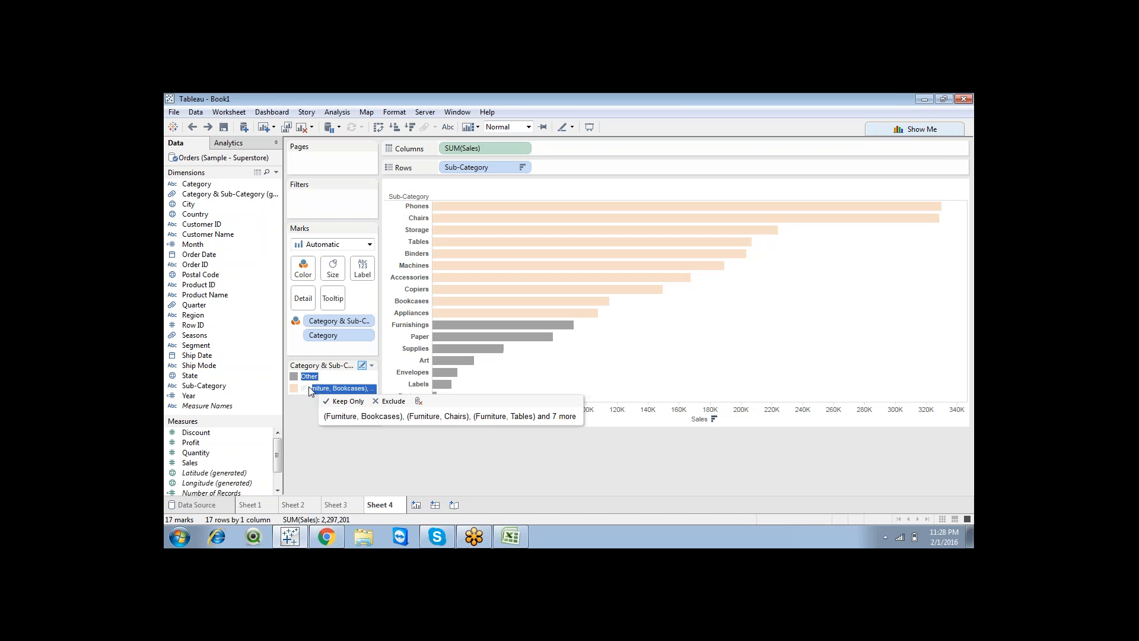
{"action": "left_click", "coordinate": [309, 376]}
{"action": "left_click", "coordinate": [309, 387]}
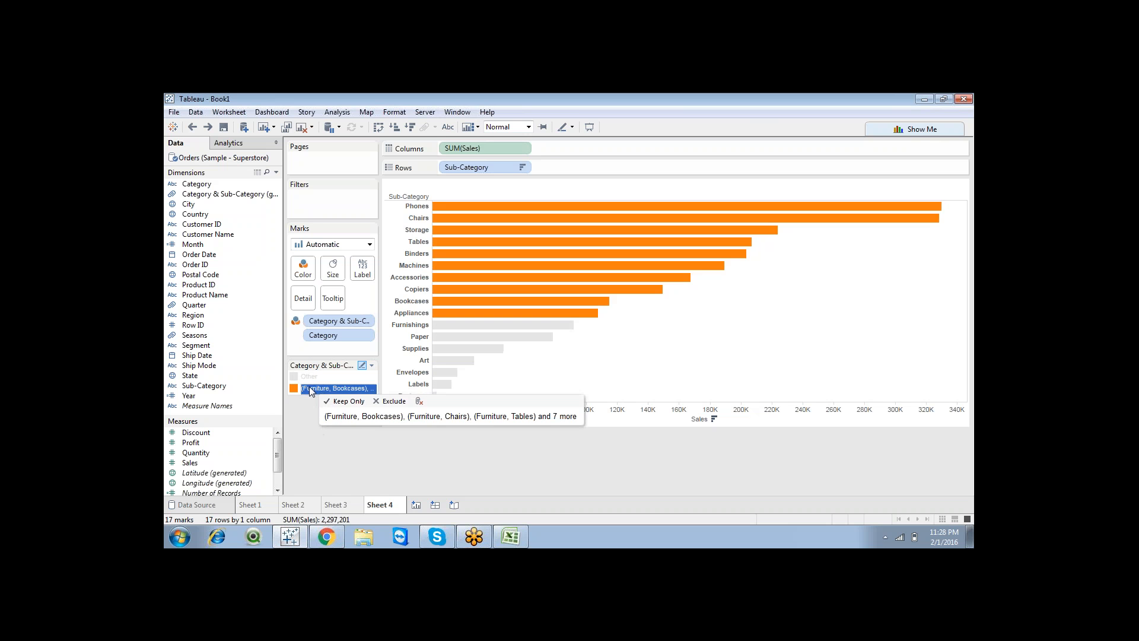
{"action": "left_click", "coordinate": [309, 376]}
{"action": "left_click", "coordinate": [309, 388]}
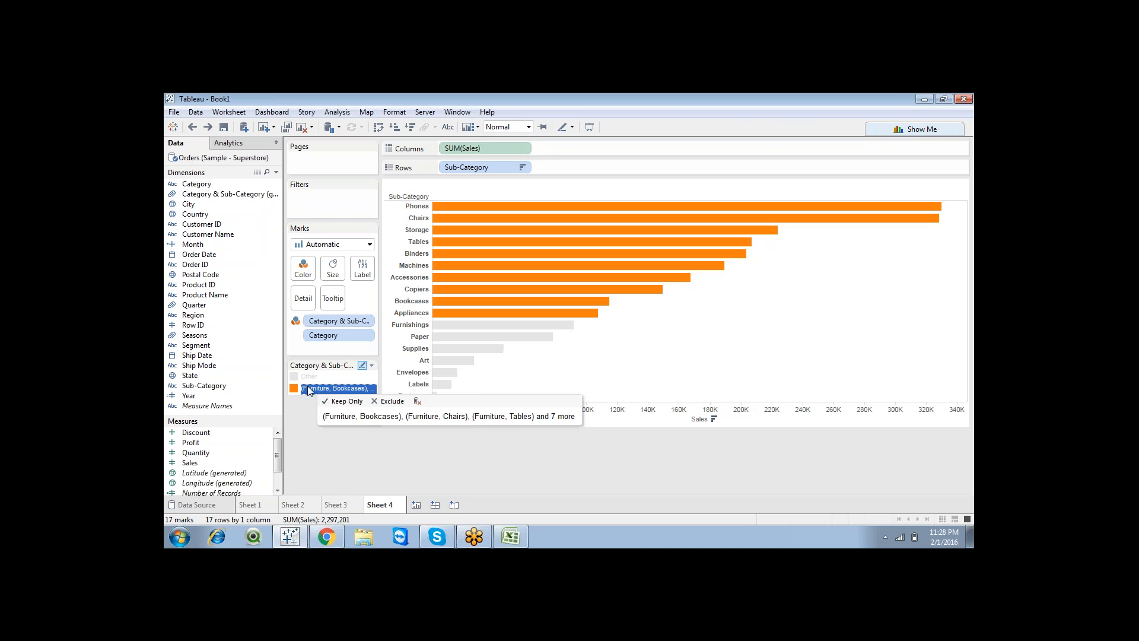
{"action": "left_click", "coordinate": [309, 376]}
{"action": "left_click", "coordinate": [313, 388]}
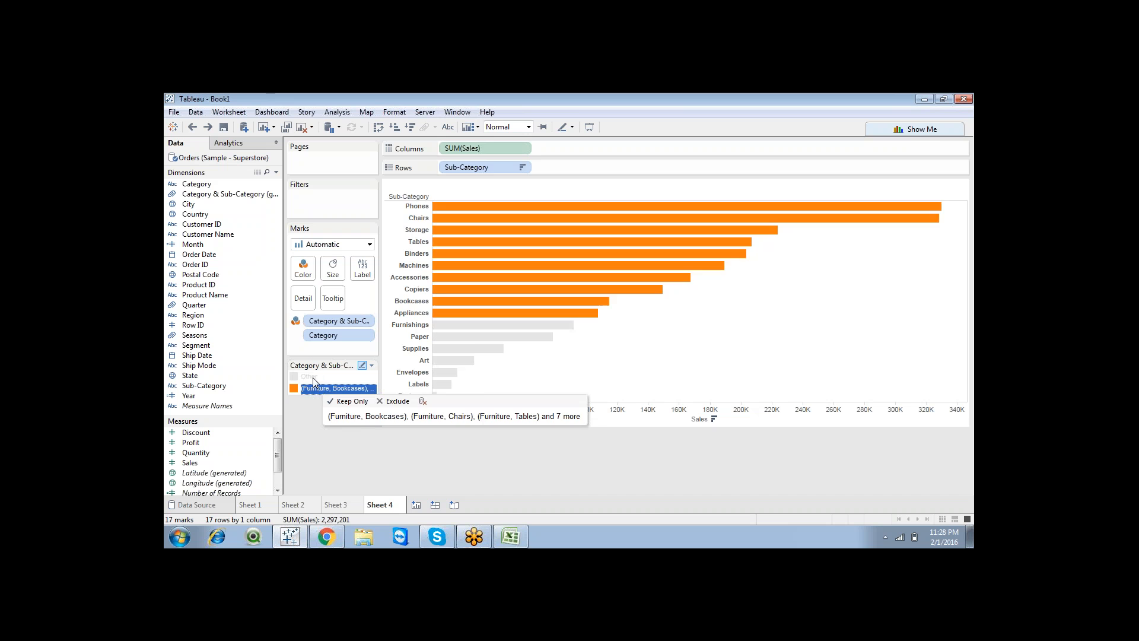
{"action": "left_click", "coordinate": [310, 377]}
{"action": "left_click", "coordinate": [318, 398]}
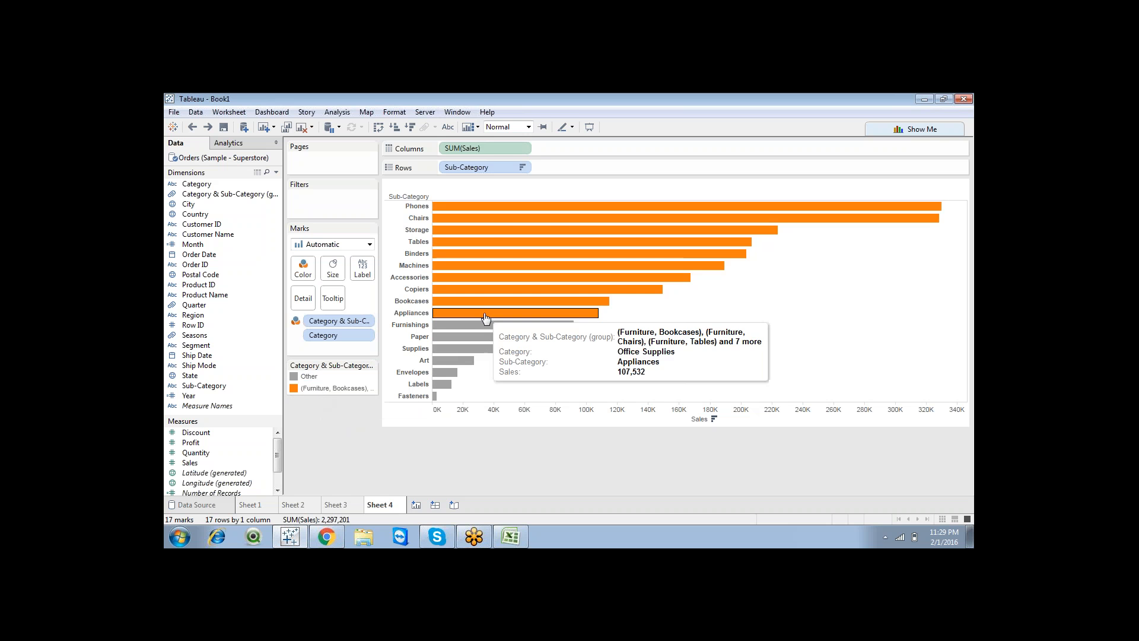
{"action": "mouse_move", "coordinate": [513, 248]}
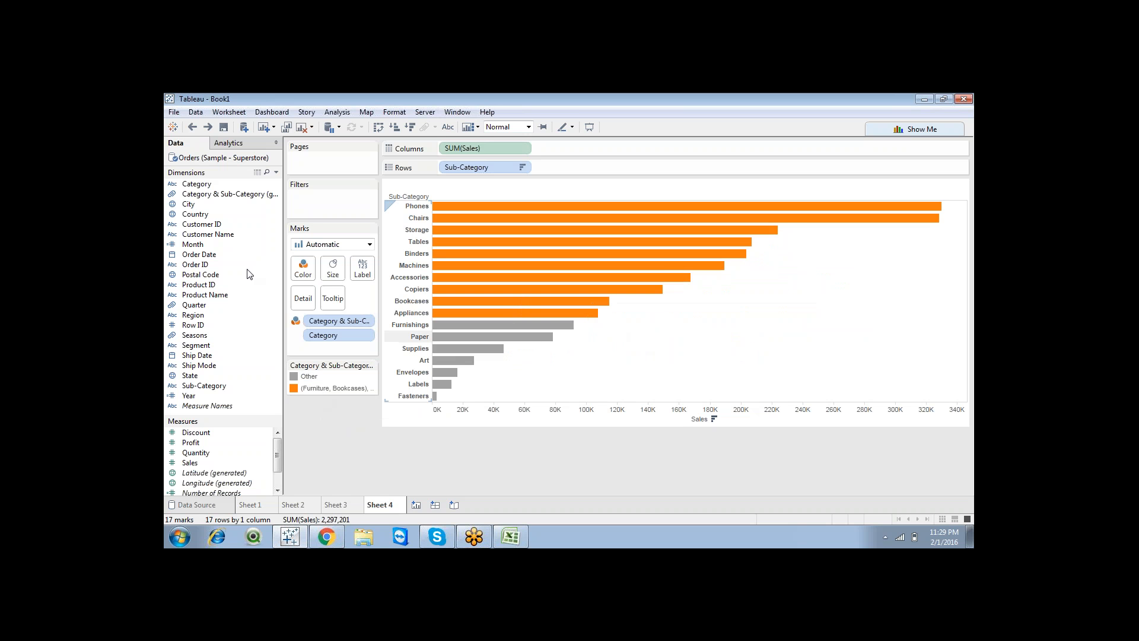
Check where groups can be created, from the Order Date field and from a selection of the bars Phones through Paper
{"action": "left_click", "coordinate": [225, 256]}
{"action": "right_click", "coordinate": [227, 262]}
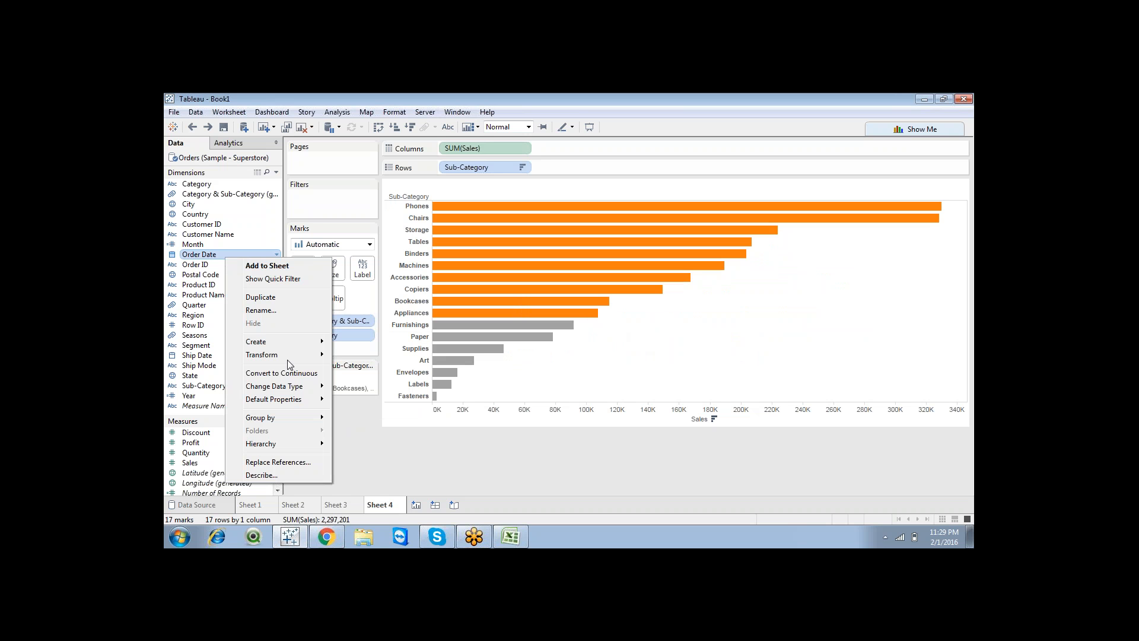
{"action": "mouse_move", "coordinate": [286, 343]}
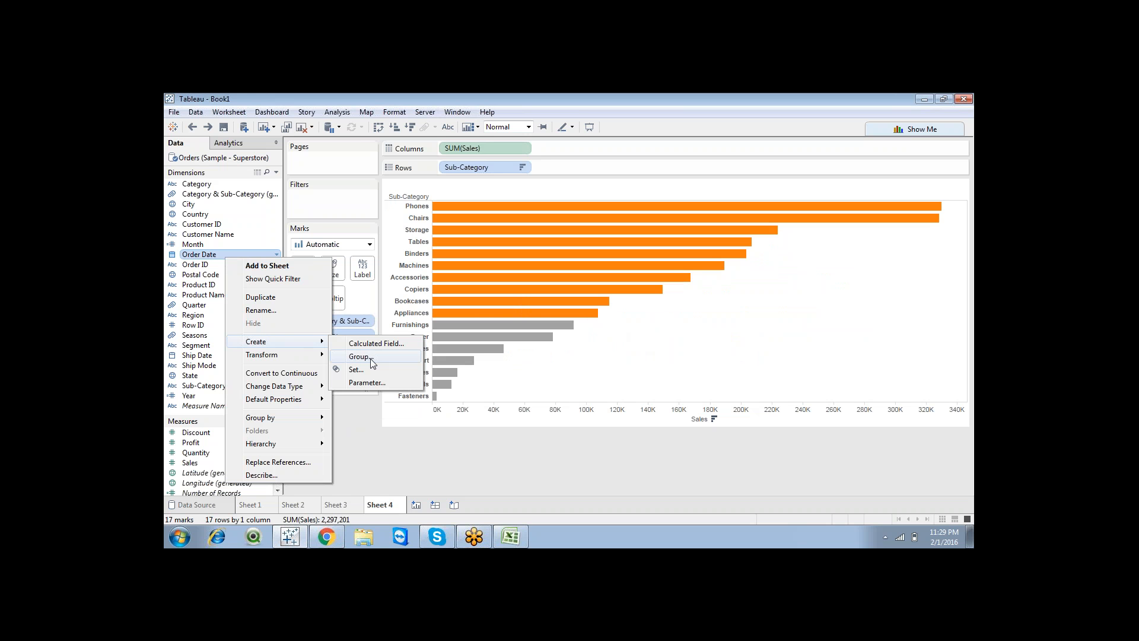
{"action": "left_click", "coordinate": [627, 359]}
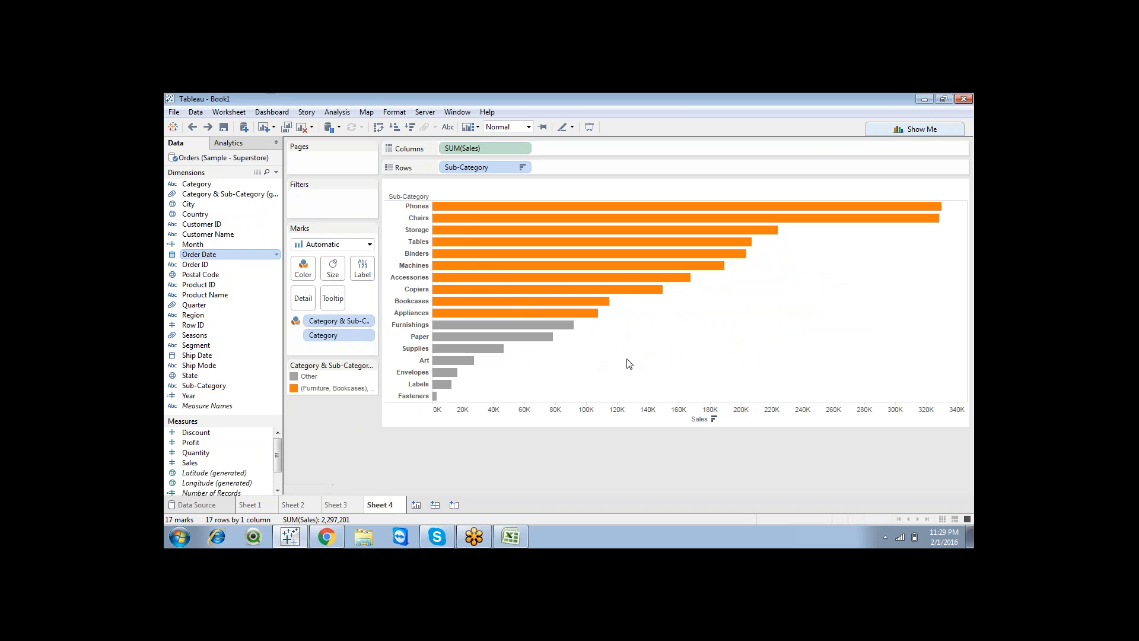
{"action": "left_click_drag", "start_coordinate": [463, 210], "coordinate": [537, 341]}
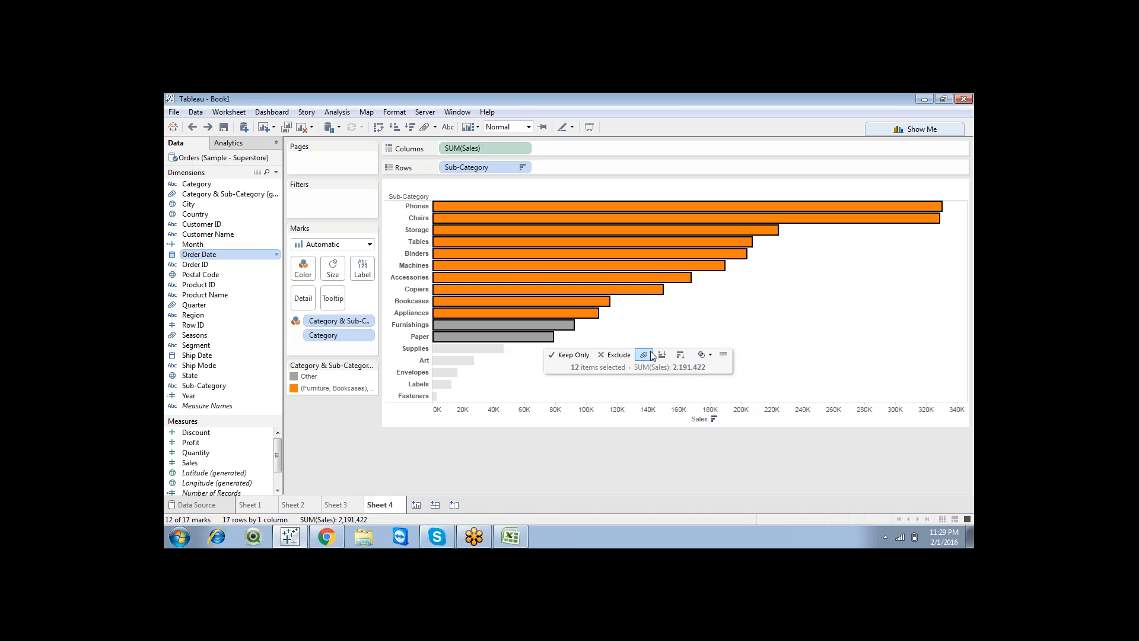
{"action": "left_click", "coordinate": [699, 339]}
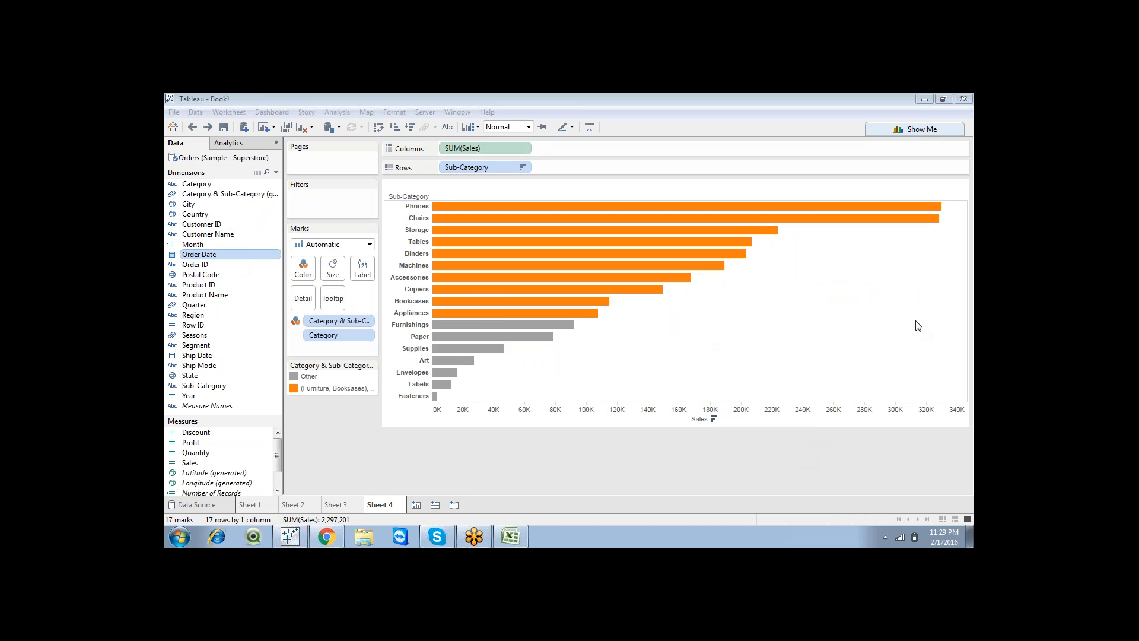
Review the worksheets Sheet 1 to Sheet 3 and return to Sheet 4
{"action": "left_click", "coordinate": [337, 505]}
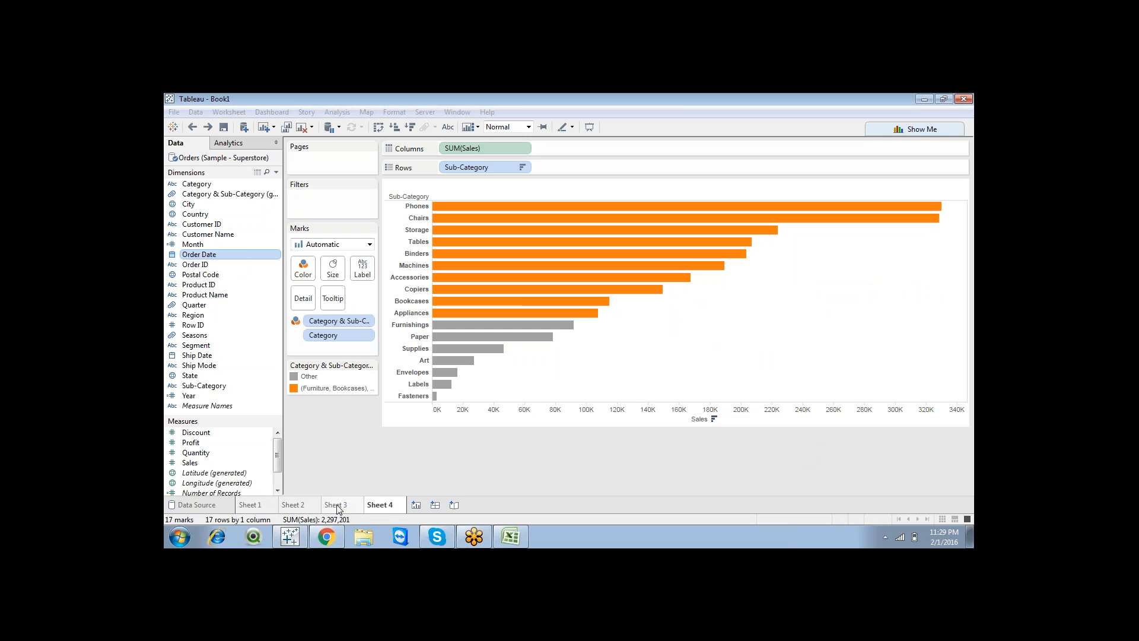
{"action": "left_click", "coordinate": [293, 505]}
{"action": "left_click", "coordinate": [266, 506]}
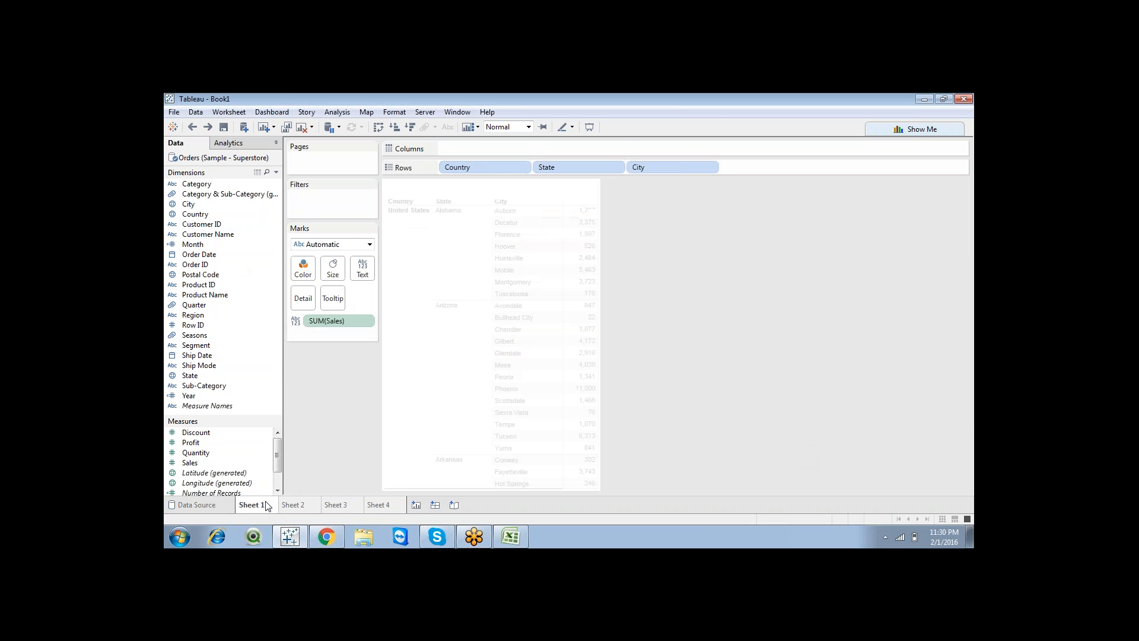
{"action": "left_click", "coordinate": [292, 505]}
{"action": "left_click", "coordinate": [336, 504]}
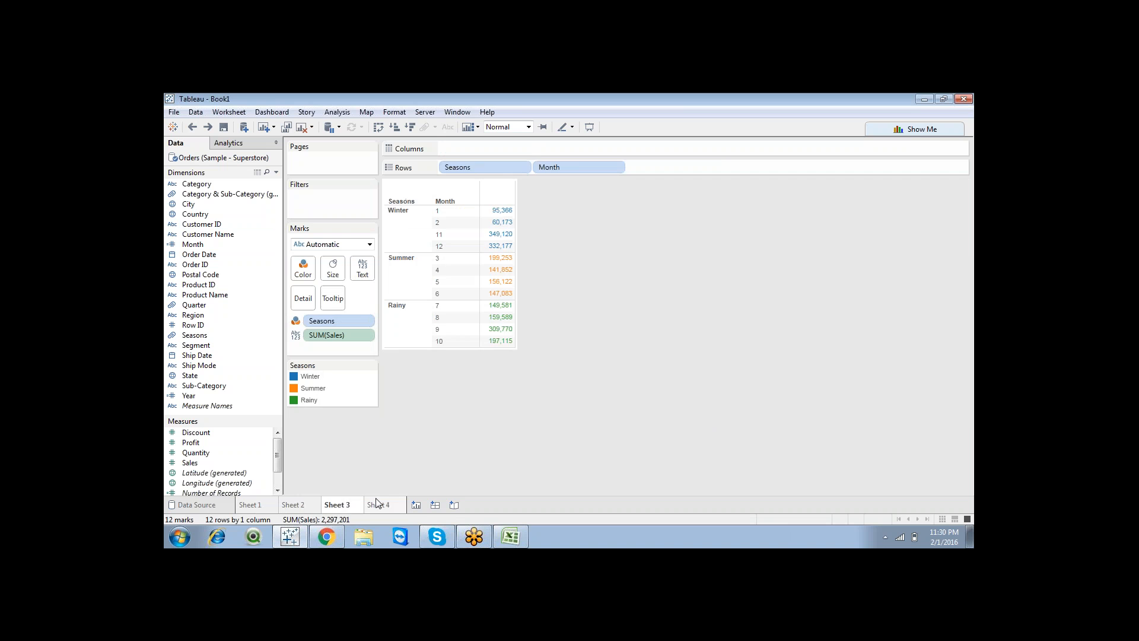
{"action": "left_click", "coordinate": [378, 504]}
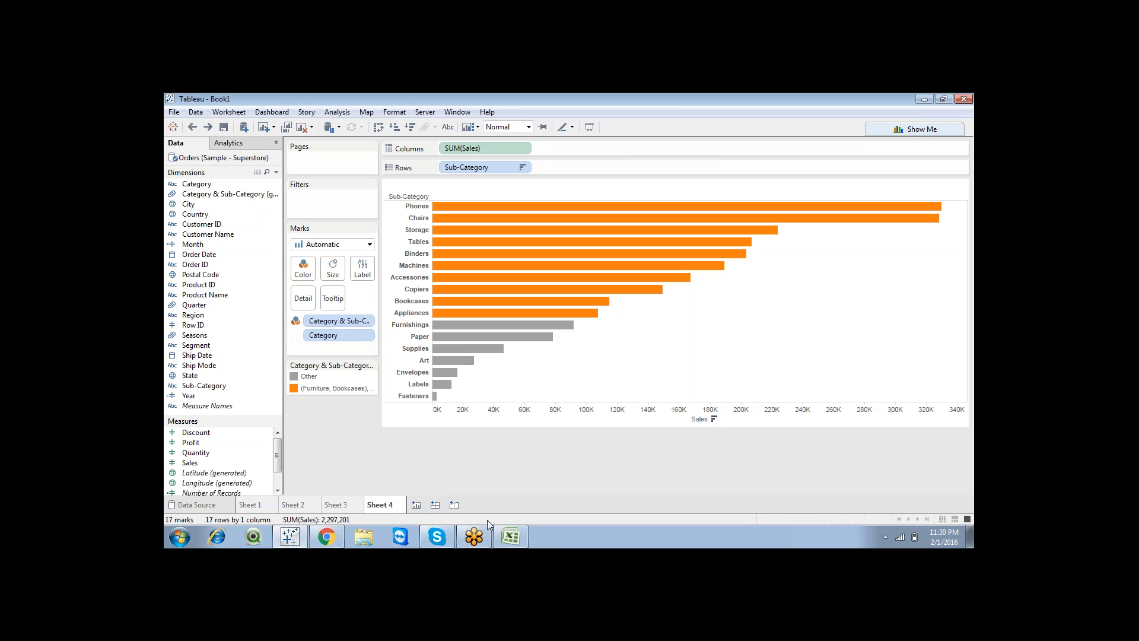
Switch to the course outline in Excel, select the blank cell beside Sets, and return to Tableau
{"action": "left_click", "coordinate": [510, 537]}
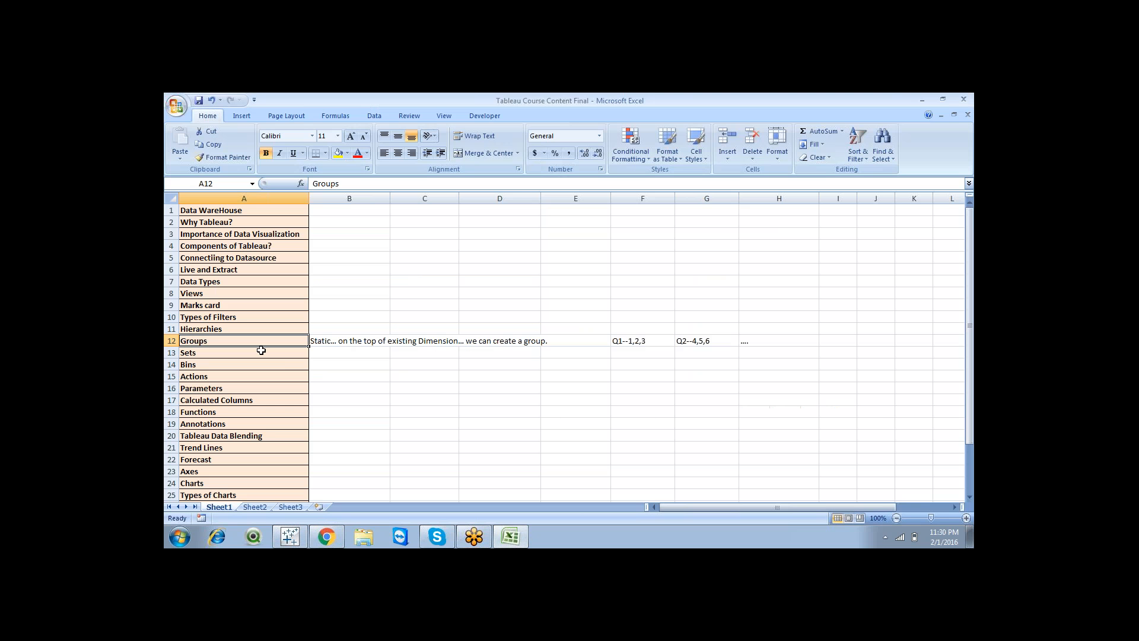
{"action": "left_click", "coordinate": [335, 353]}
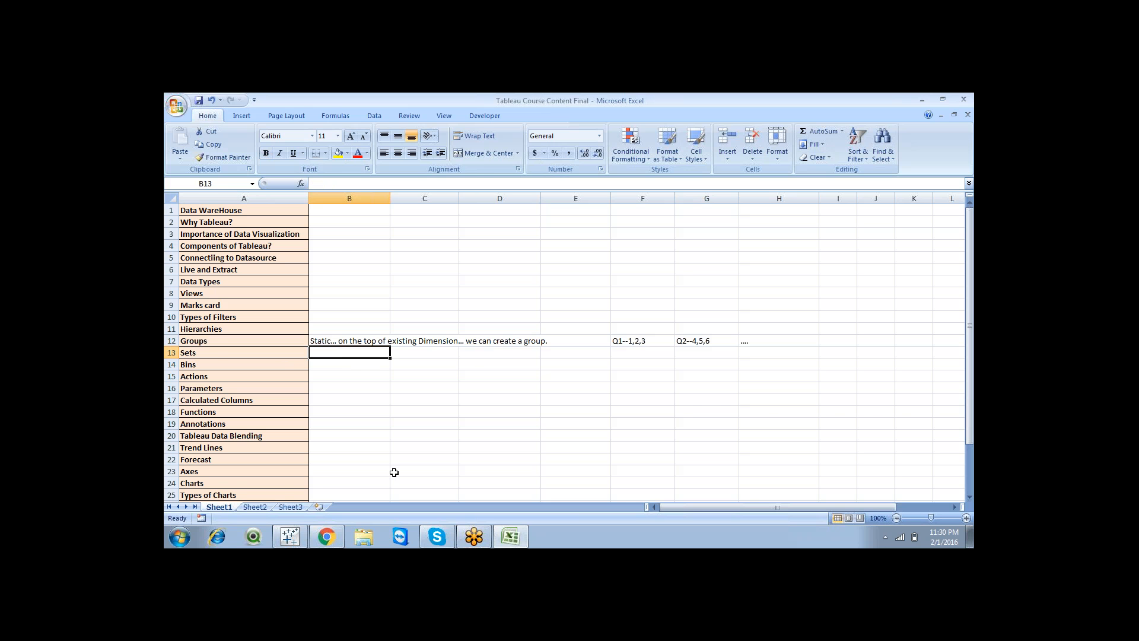
{"action": "key", "text": "alt+Tab"}
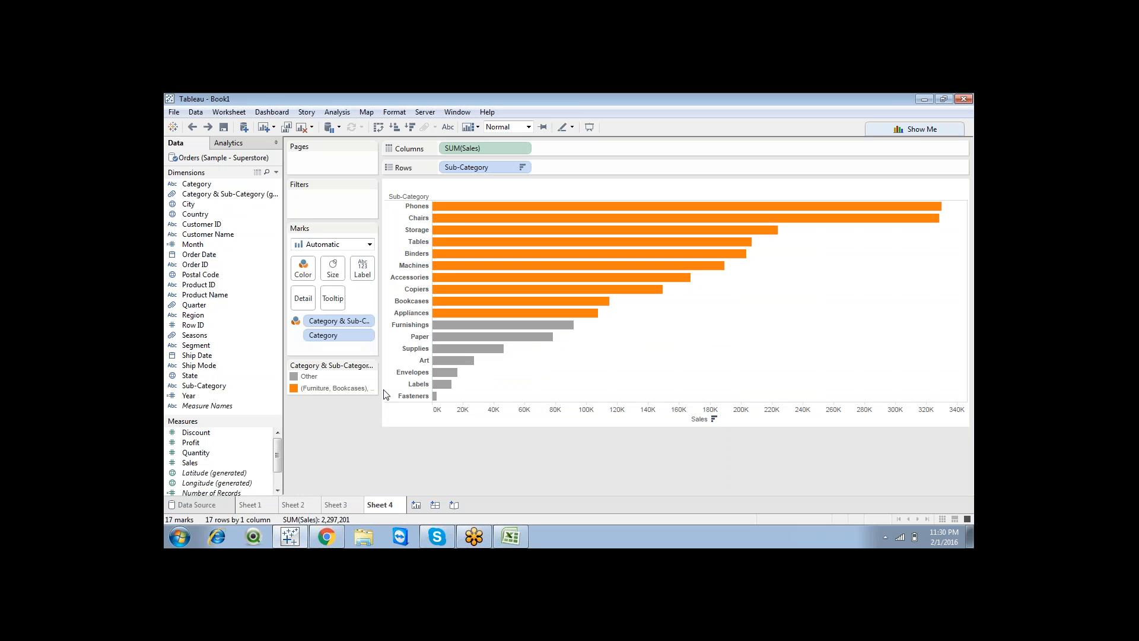
Add a new blank worksheet after Sheet 4
{"action": "left_click", "coordinate": [416, 504]}
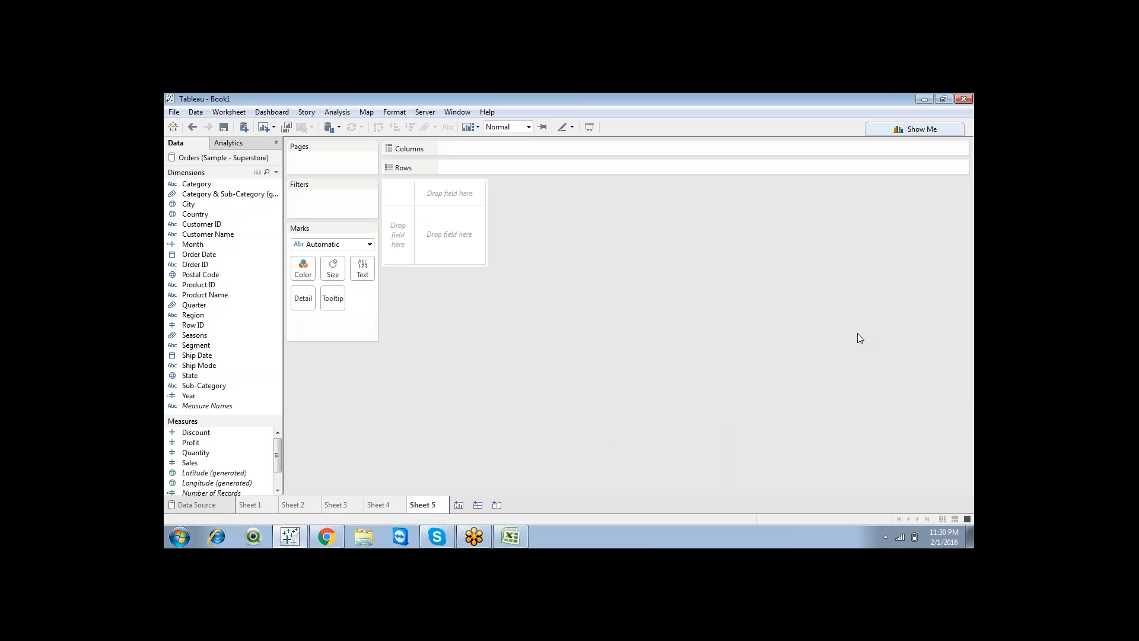
{"action": "left_click", "coordinate": [897, 330]}
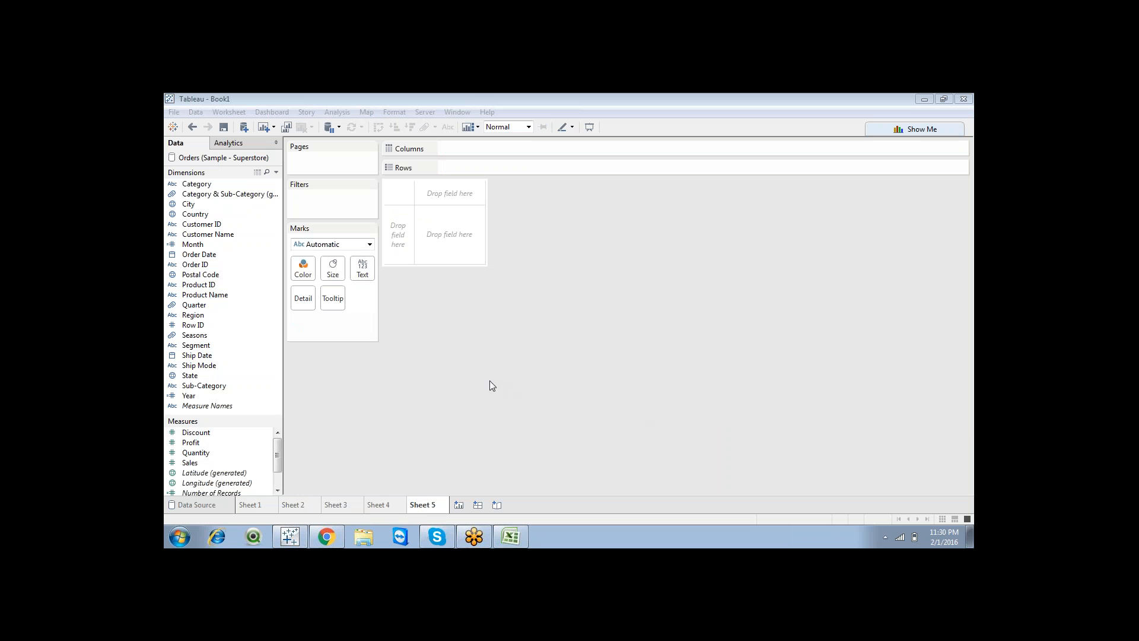
{"action": "left_click", "coordinate": [207, 414]}
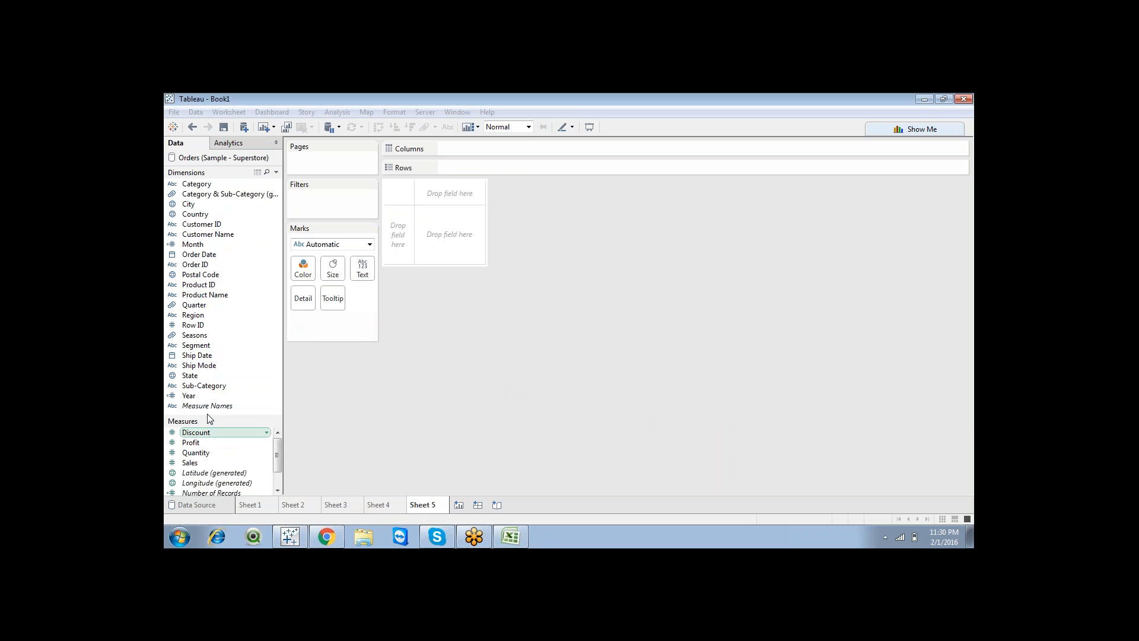
Adjust the split between the Dimensions and Measures lists and view the underlying rows of the Orders data source
{"action": "left_click_drag", "start_coordinate": [207, 416], "coordinate": [206, 417]}
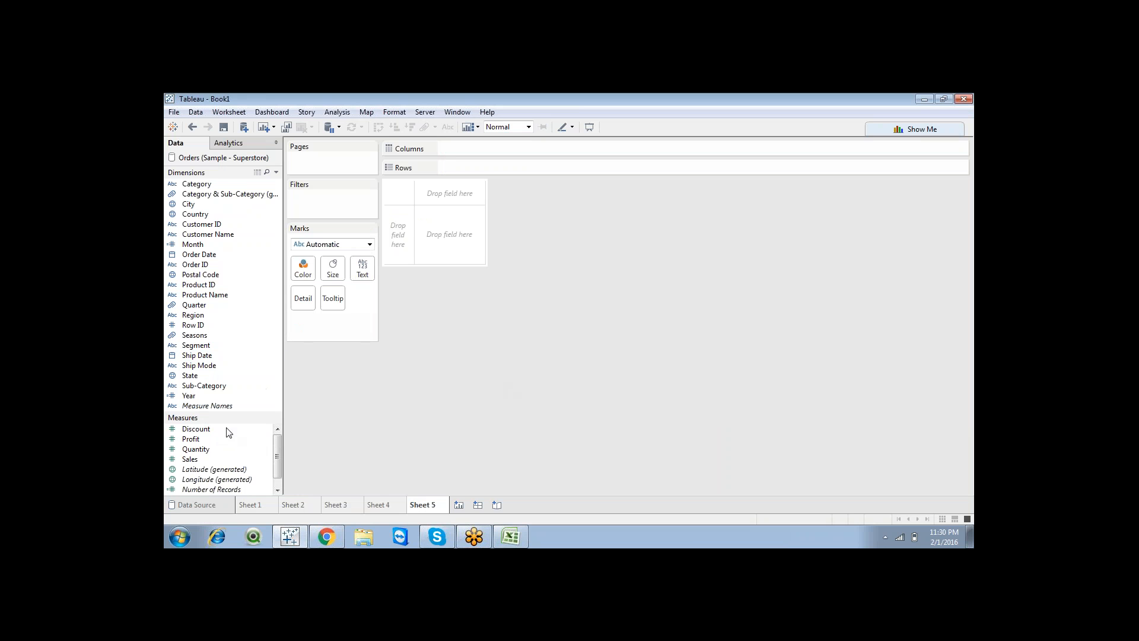
{"action": "left_click_drag", "start_coordinate": [223, 412], "coordinate": [221, 285]}
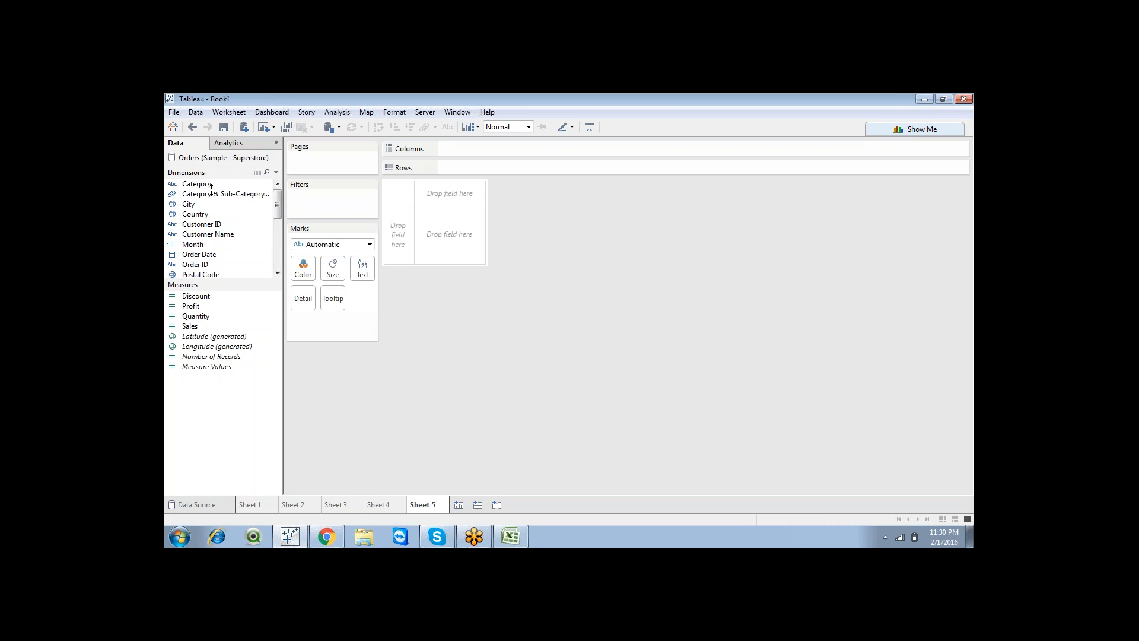
{"action": "left_click", "coordinate": [258, 173]}
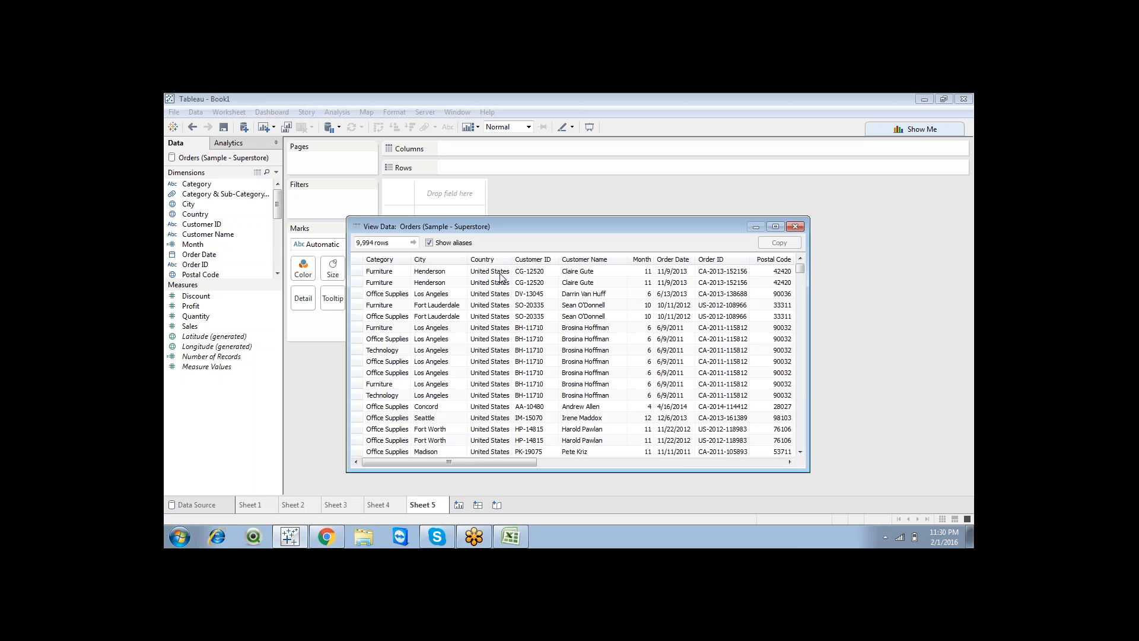
{"action": "left_click", "coordinate": [795, 226]}
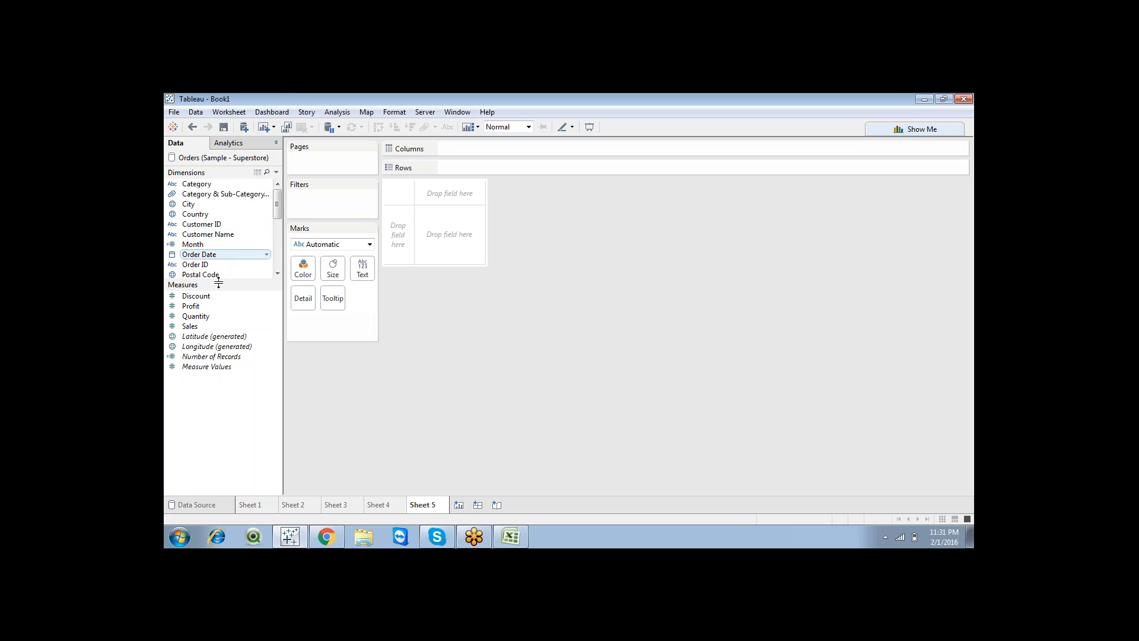
{"action": "left_click_drag", "start_coordinate": [218, 284], "coordinate": [216, 311]}
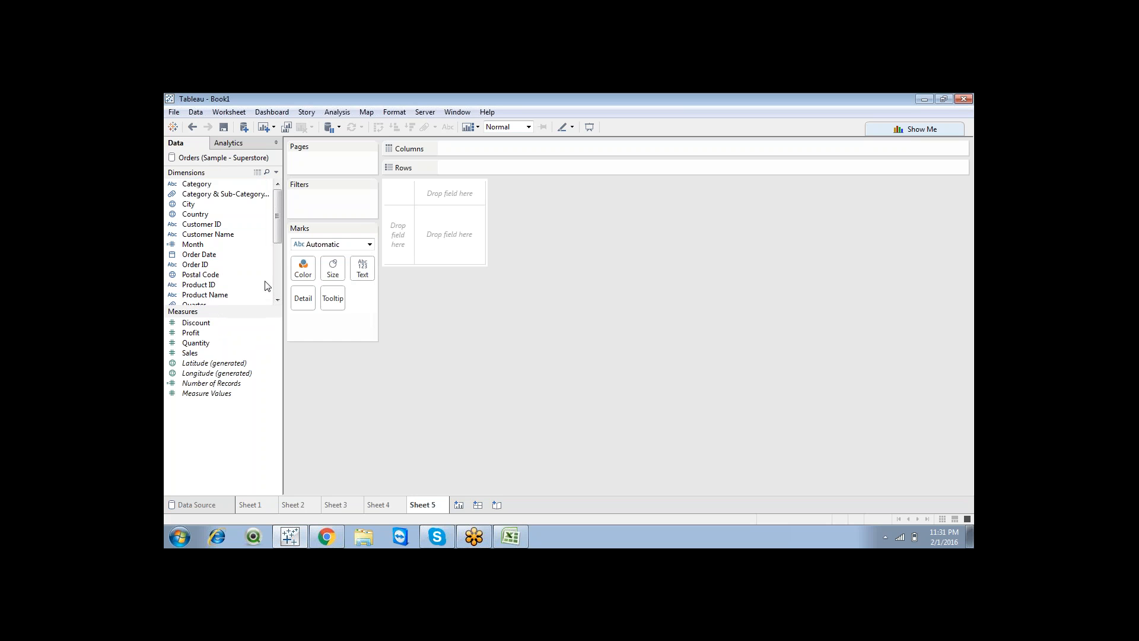
Build a horizontal bar chart of SUM(Sales) by Sub-Category and color the bars by Category
{"action": "left_click_drag", "start_coordinate": [276, 217], "coordinate": [508, 163]}
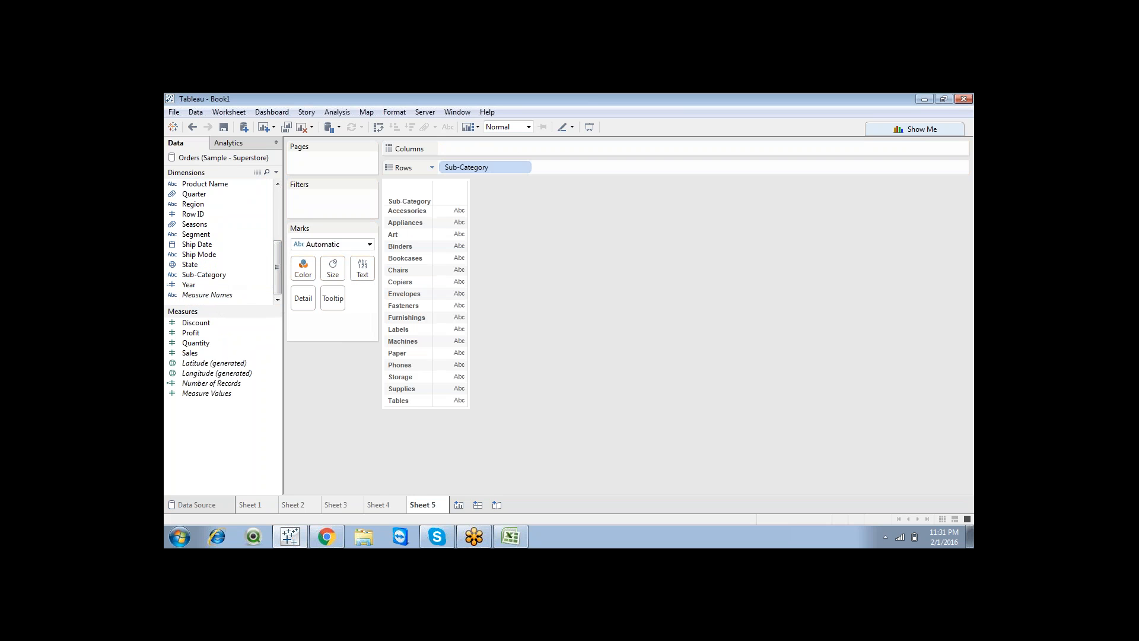
{"action": "double_click", "coordinate": [191, 353]}
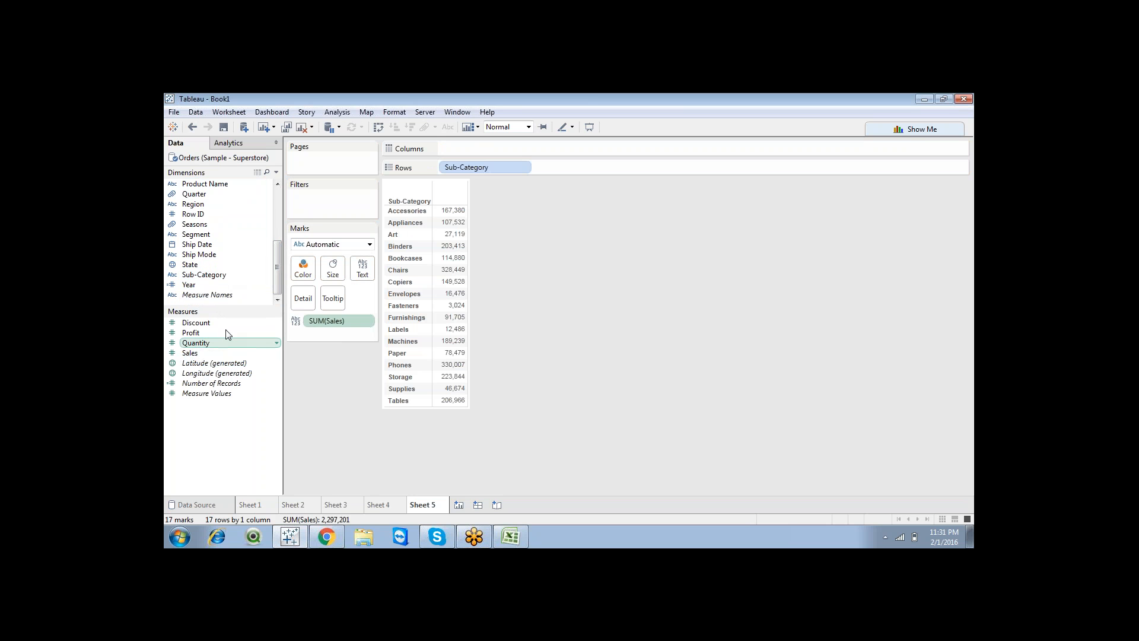
{"action": "left_click", "coordinate": [888, 125]}
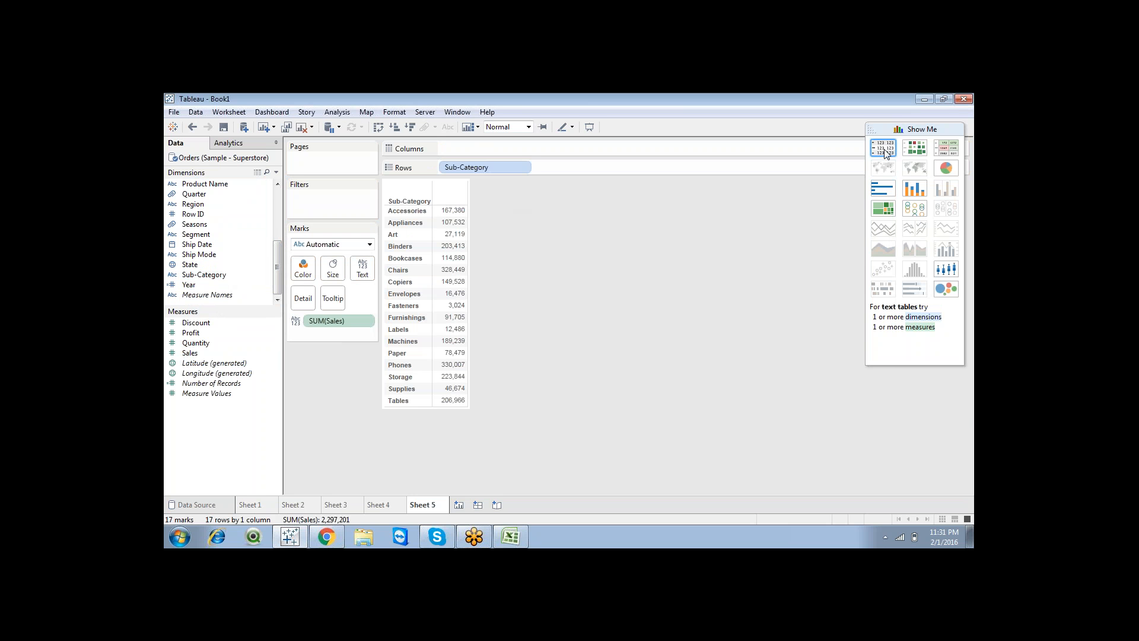
{"action": "left_click", "coordinate": [882, 188]}
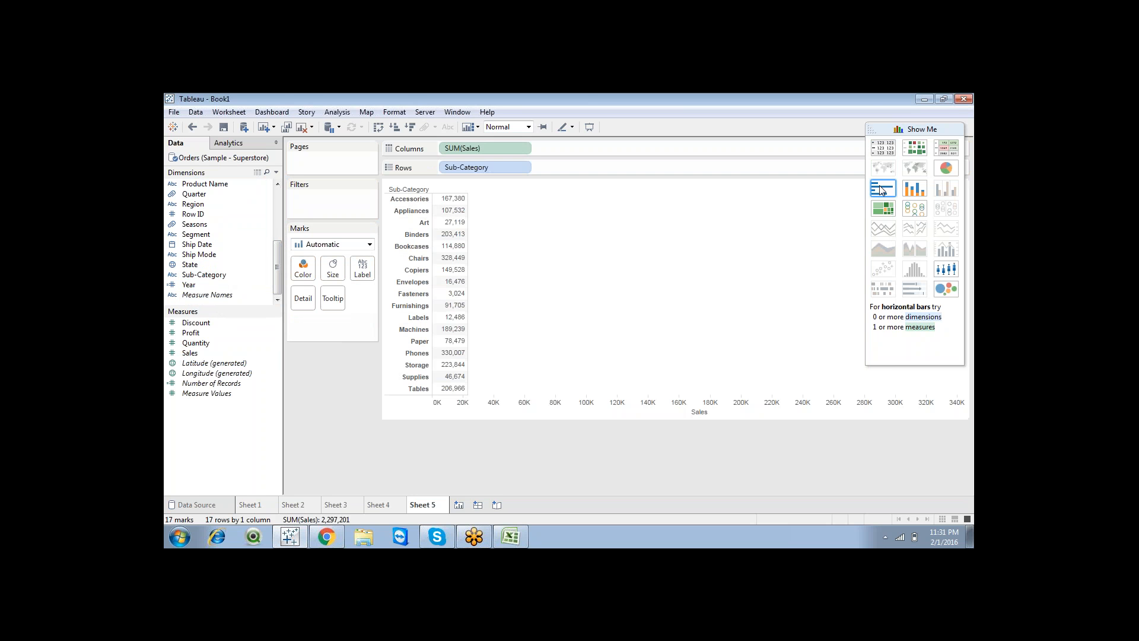
{"action": "left_click", "coordinate": [919, 128]}
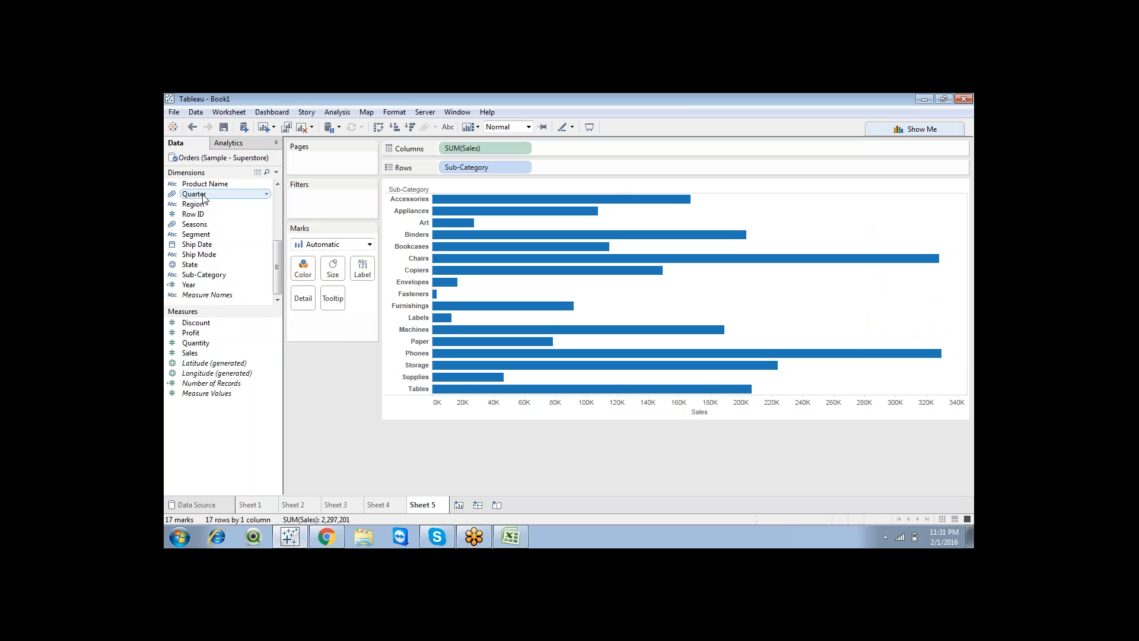
{"action": "mouse_move", "coordinate": [276, 255]}
{"action": "left_mouse_down"}
{"action": "mouse_move", "coordinate": [245, 204]}
{"action": "mouse_move", "coordinate": [305, 204]}
{"action": "mouse_move", "coordinate": [297, 264]}
{"action": "mouse_move", "coordinate": [294, 195]}
{"action": "mouse_move", "coordinate": [303, 268]}
{"action": "left_mouse_up"}
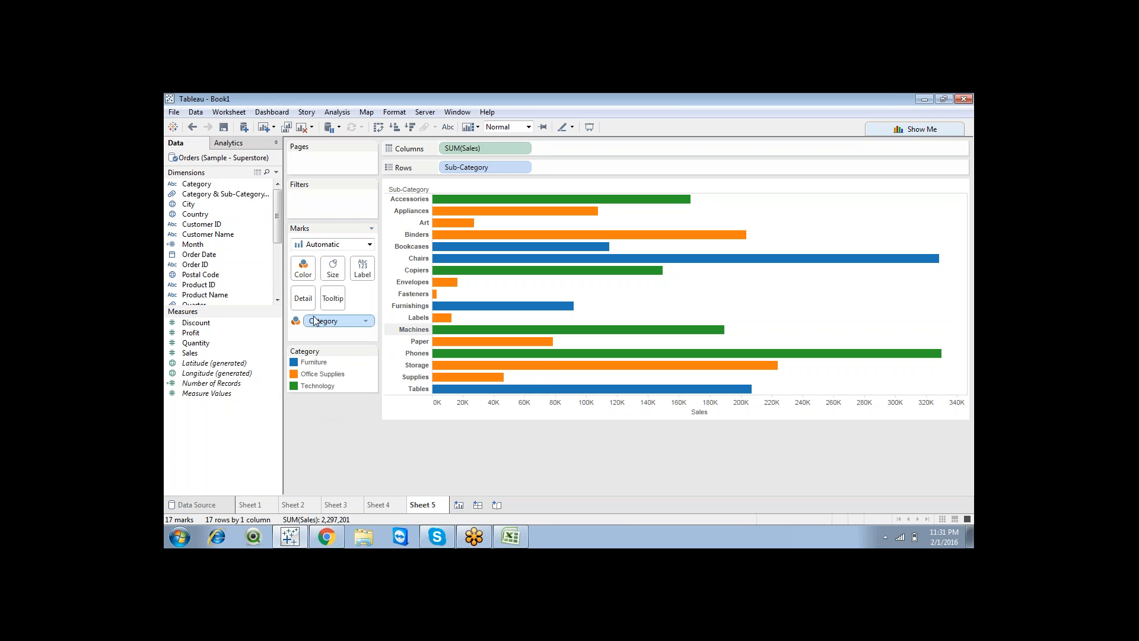
Enlarge the Dimensions list, check the Sets entry of the course outline in Excel, and return to Tableau
{"action": "left_click_drag", "start_coordinate": [221, 312], "coordinate": [224, 399]}
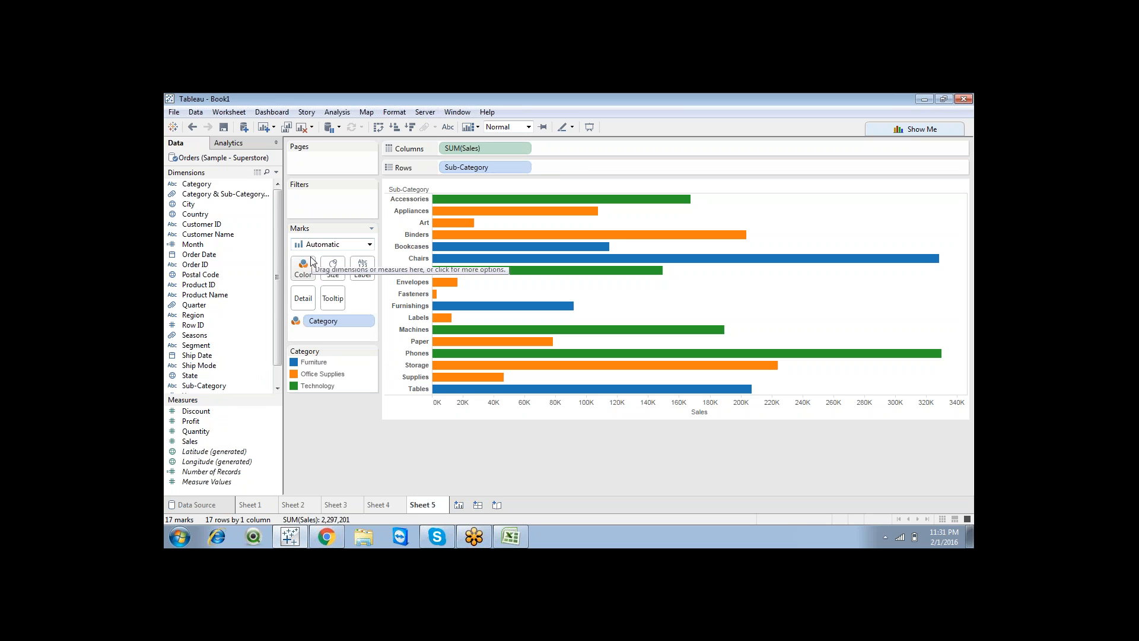
{"action": "left_click_drag", "start_coordinate": [277, 299], "coordinate": [276, 325]}
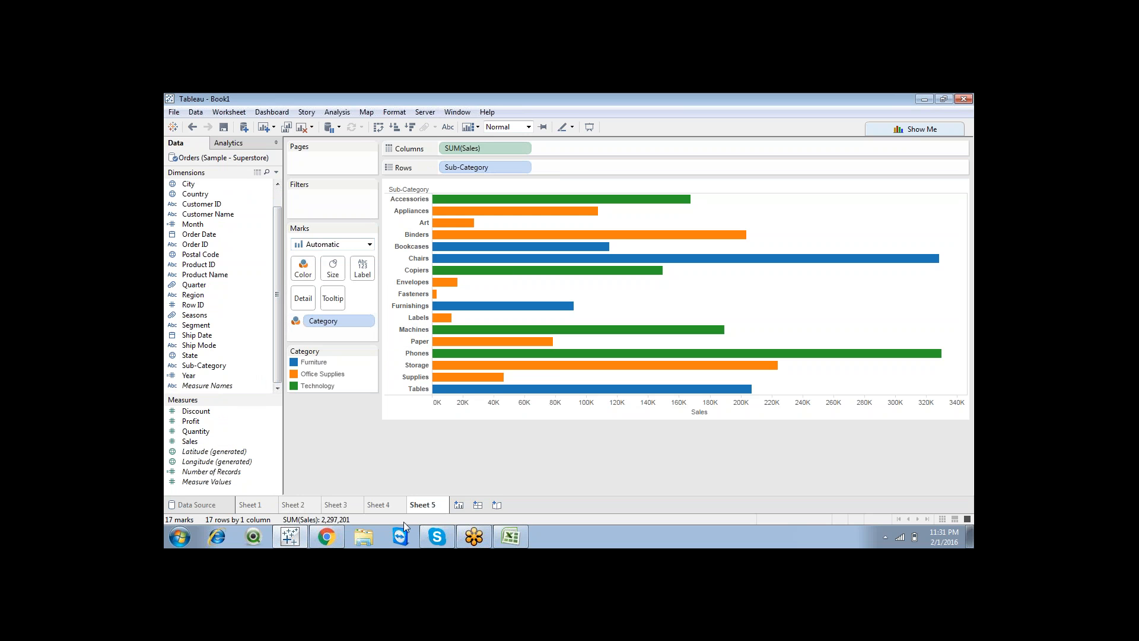
{"action": "left_click", "coordinate": [507, 536]}
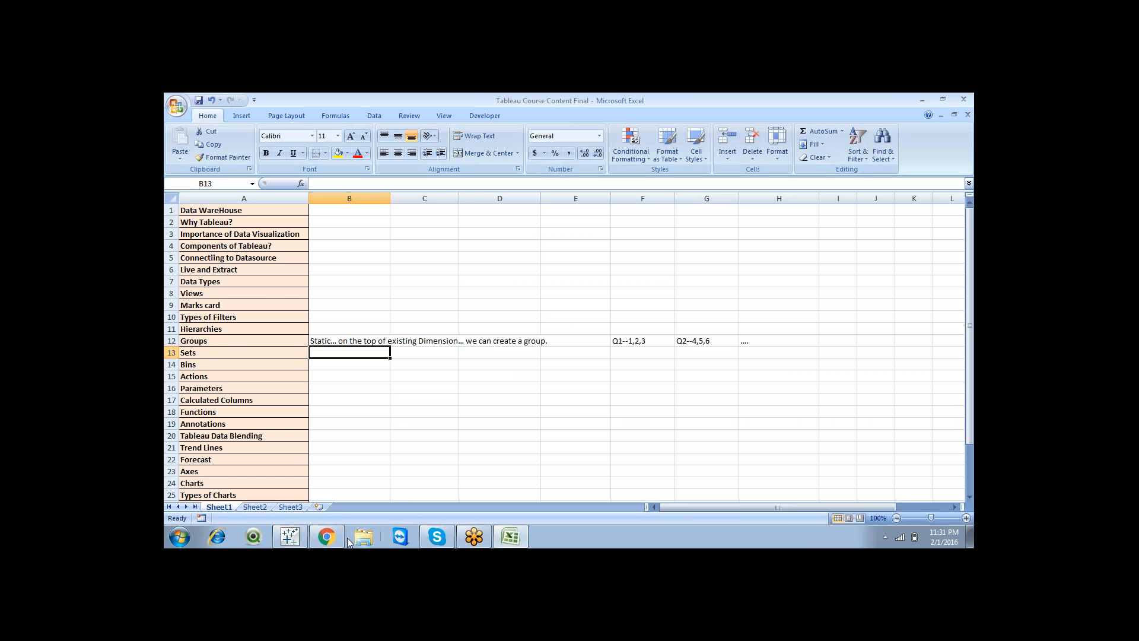
{"action": "left_click", "coordinate": [297, 534]}
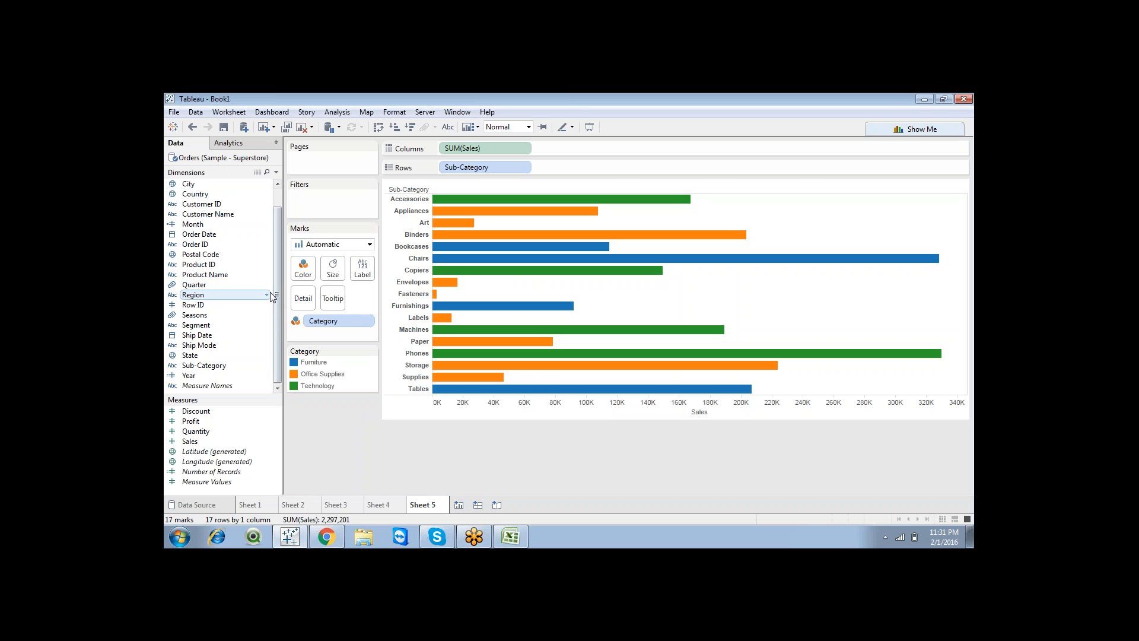
Create a set named Set 1 from Sub-Category with no members selected, and enlarge the Sets area of the field list
{"action": "right_click", "coordinate": [211, 366]}
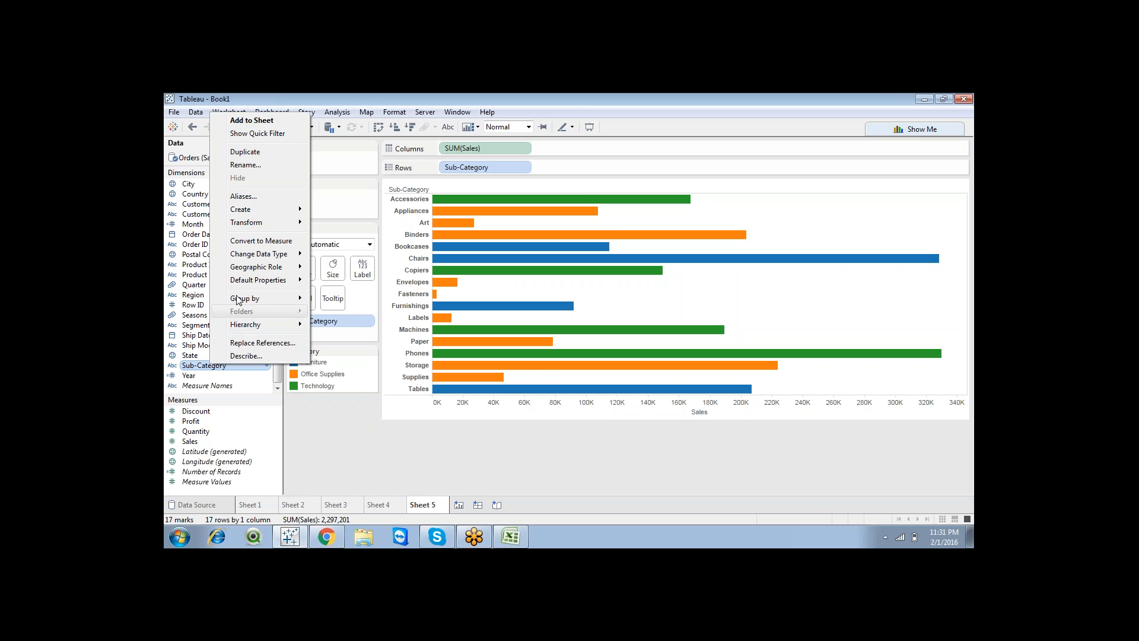
{"action": "mouse_move", "coordinate": [248, 215]}
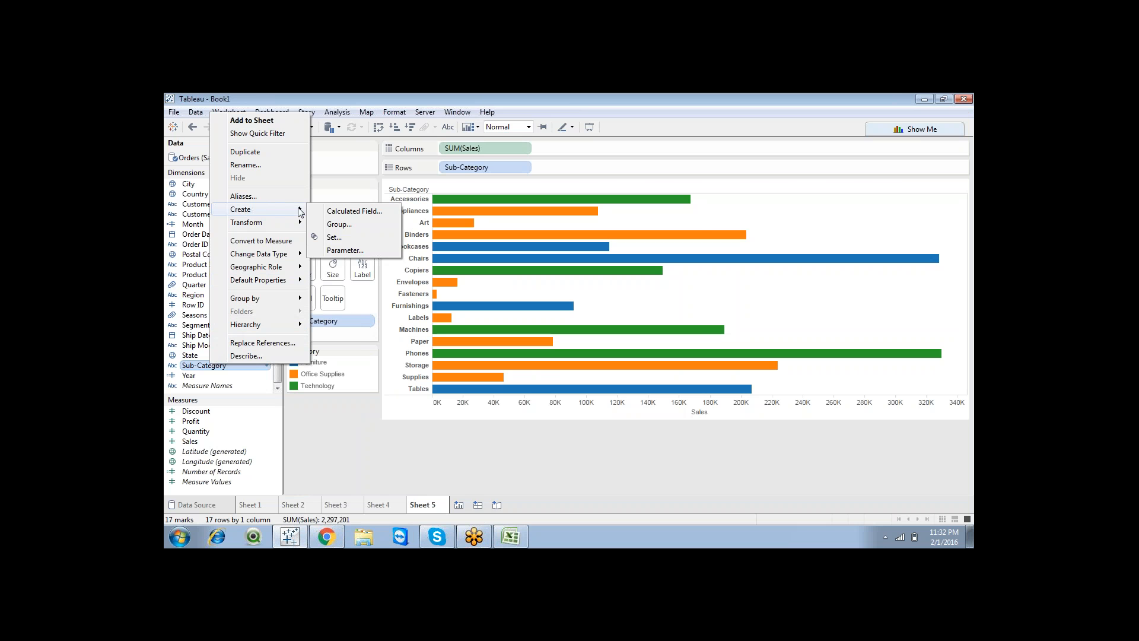
{"action": "left_click", "coordinate": [332, 237]}
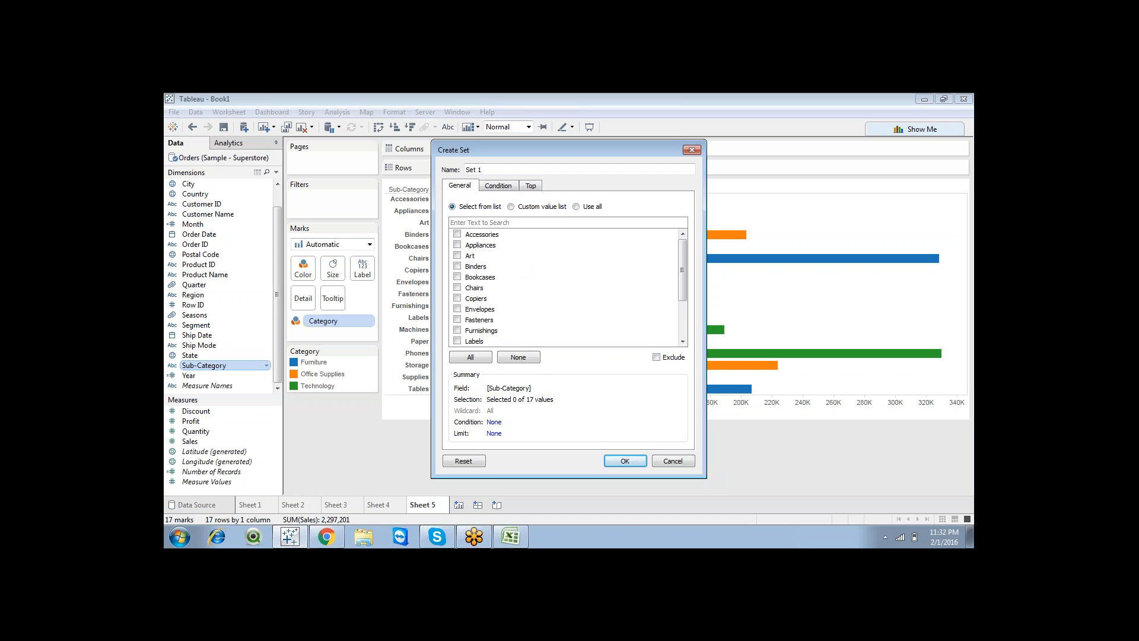
{"action": "left_click", "coordinate": [624, 461]}
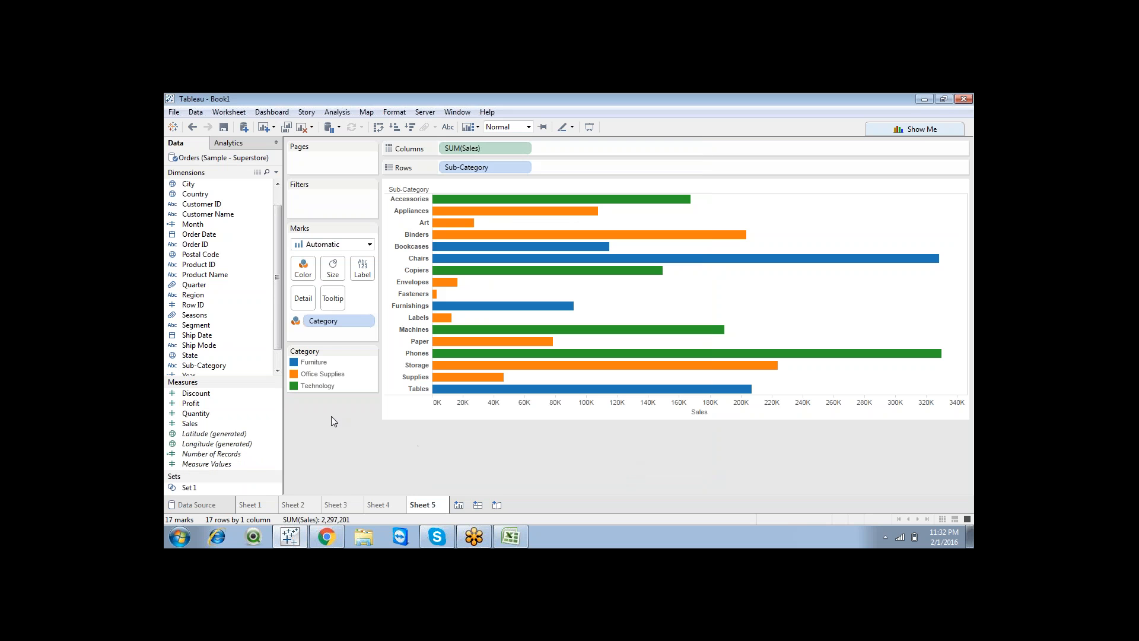
{"action": "left_click_drag", "start_coordinate": [239, 471], "coordinate": [234, 396]}
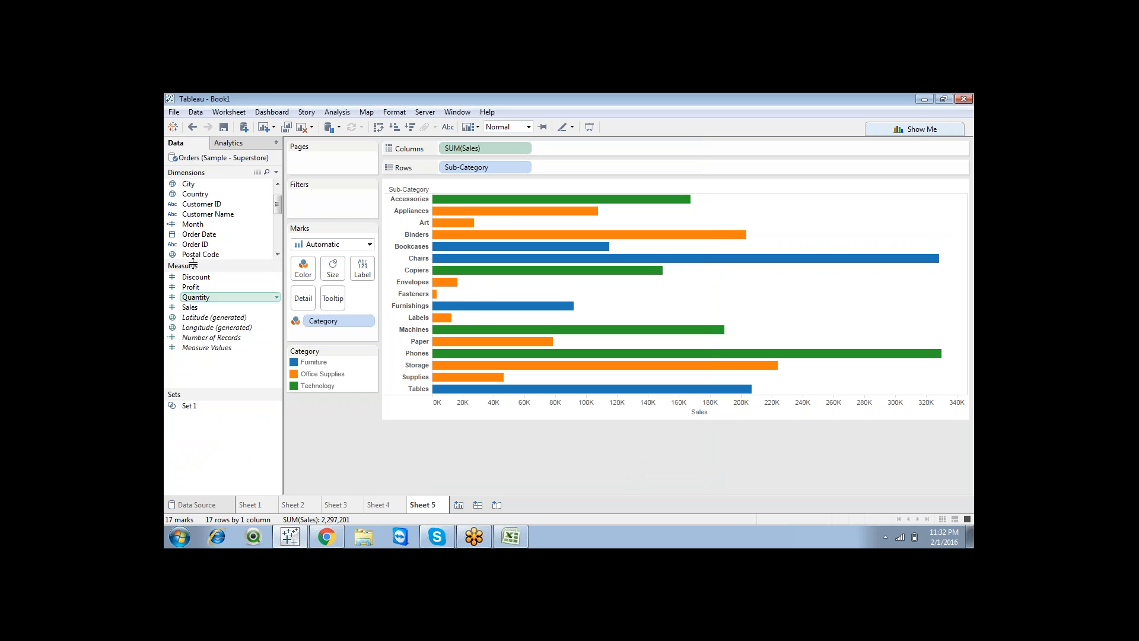
{"action": "left_click_drag", "start_coordinate": [198, 265], "coordinate": [198, 313]}
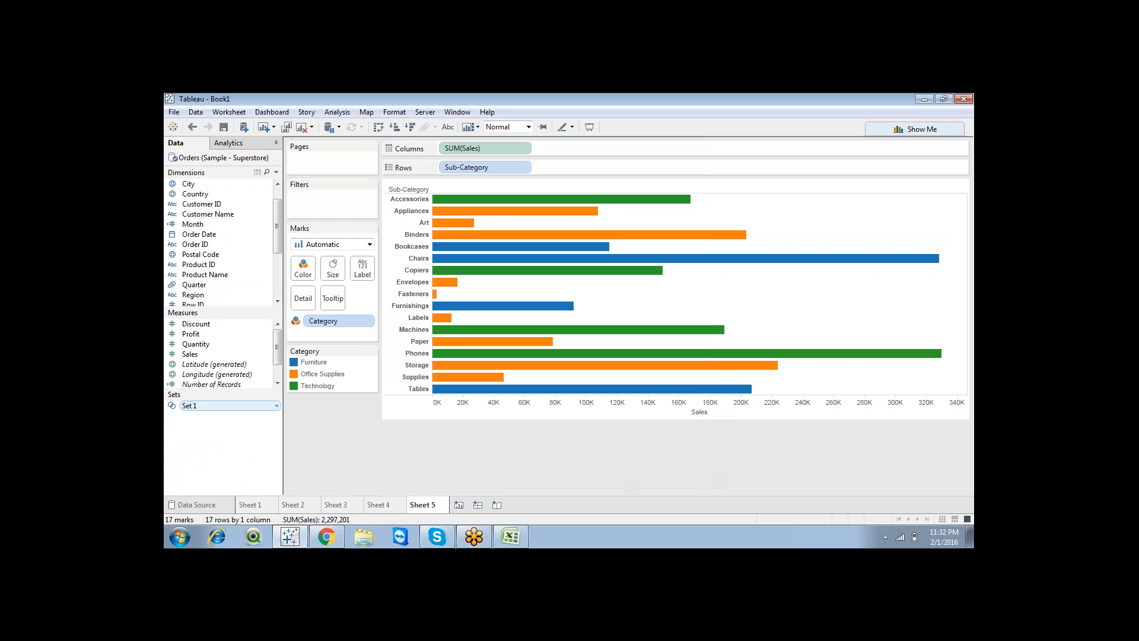
Edit Set 1 to include Accessories, Appliances, Art, Binders, Bookcases and Chairs
{"action": "right_click", "coordinate": [200, 408]}
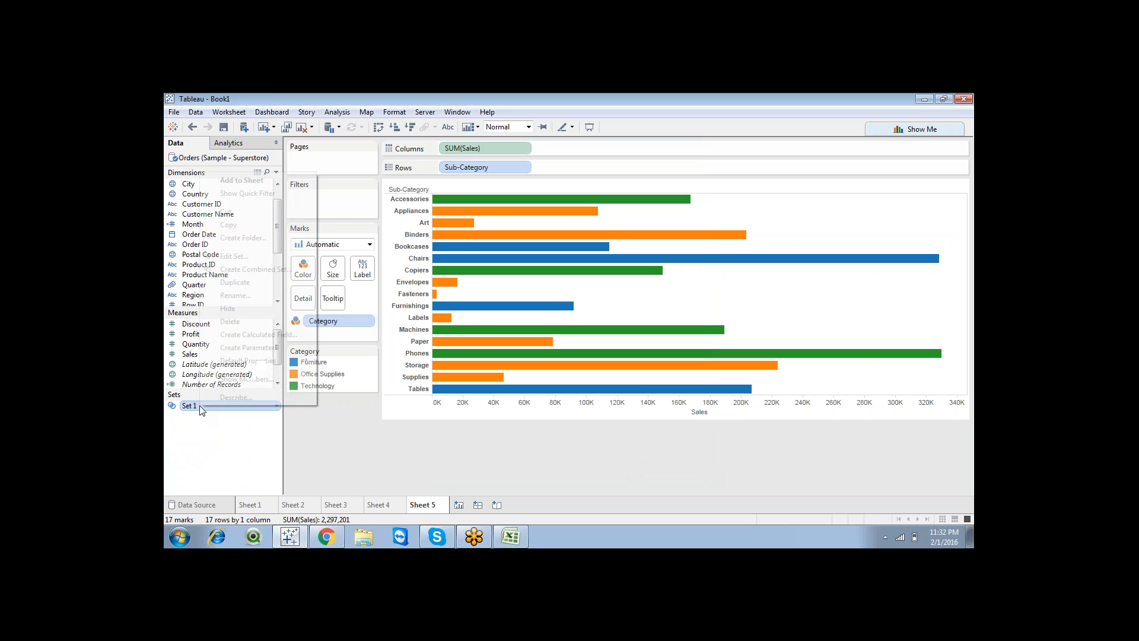
{"action": "left_click", "coordinate": [228, 257]}
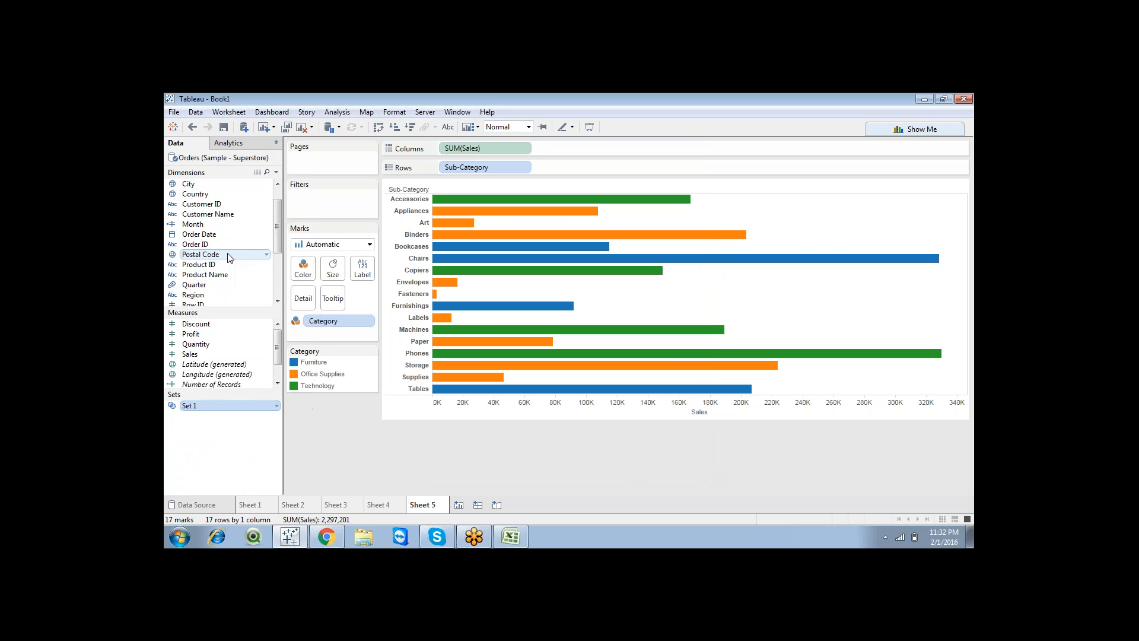
{"action": "left_click", "coordinate": [456, 236]}
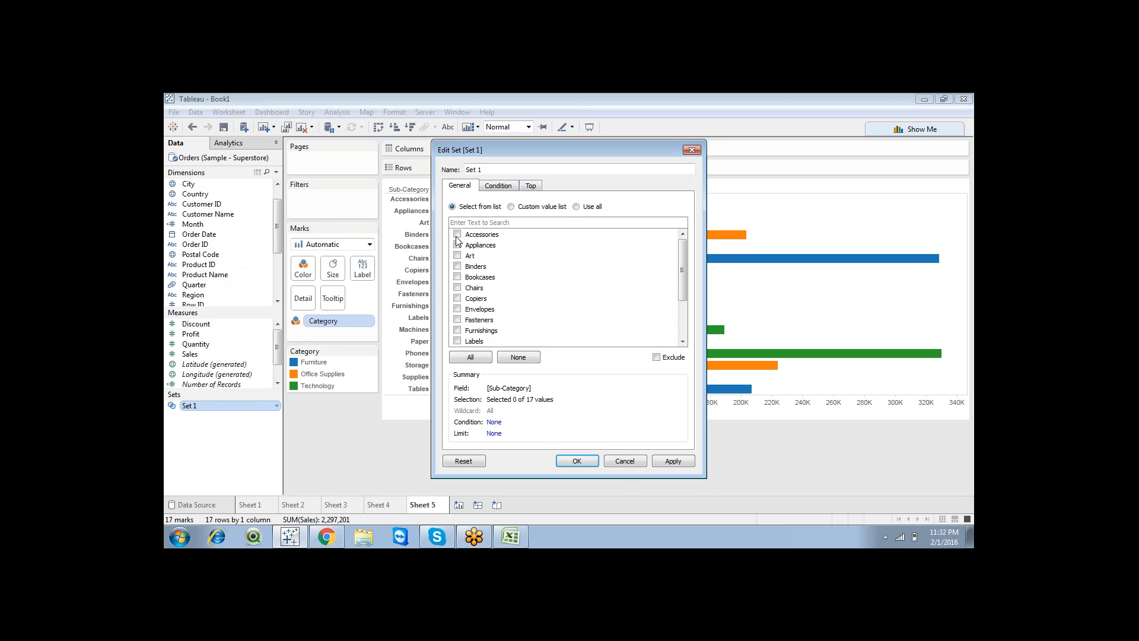
{"action": "left_click", "coordinate": [457, 245]}
{"action": "left_click", "coordinate": [457, 266]}
{"action": "left_click", "coordinate": [576, 461]}
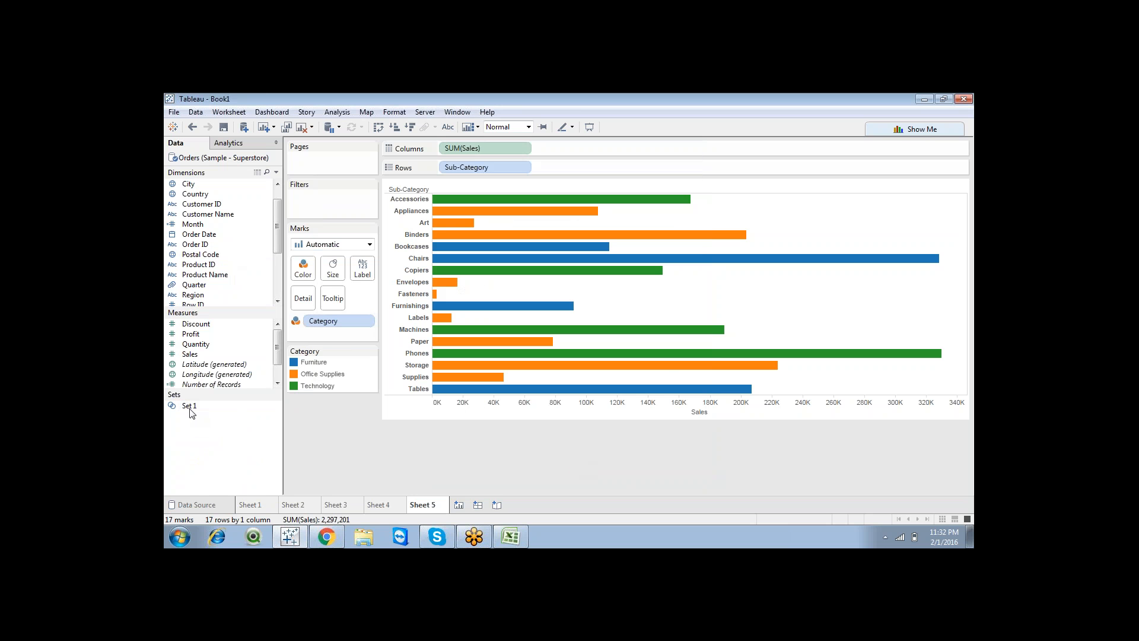
Color the bars by In/Out membership of Set 1 in place of Category
{"action": "left_click_drag", "start_coordinate": [188, 405], "coordinate": [303, 269]}
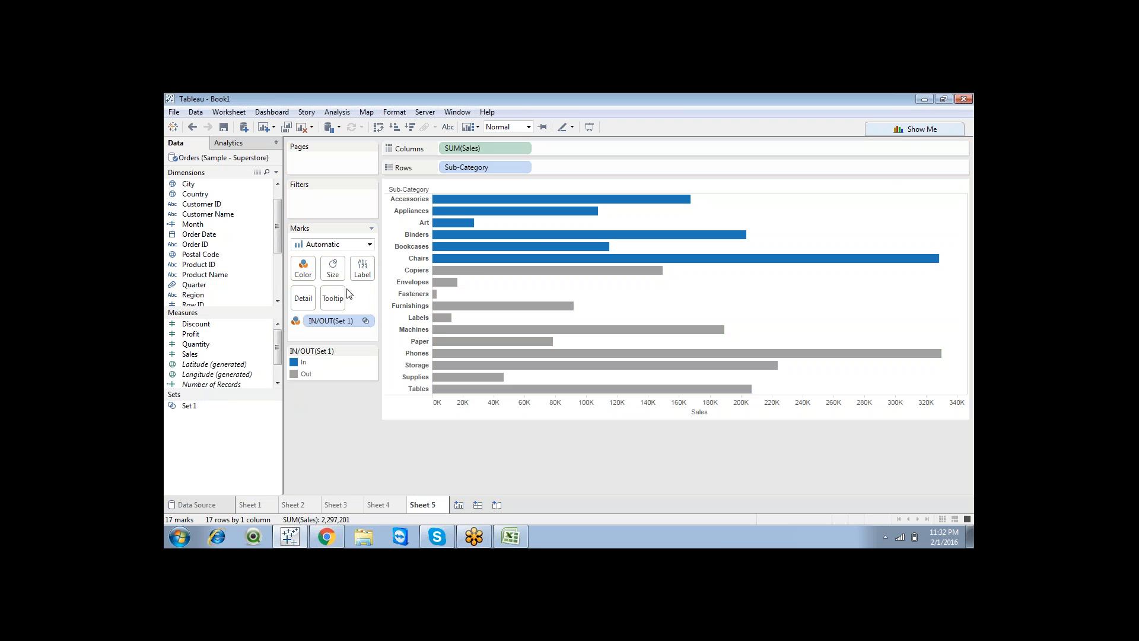
{"action": "mouse_move", "coordinate": [504, 211]}
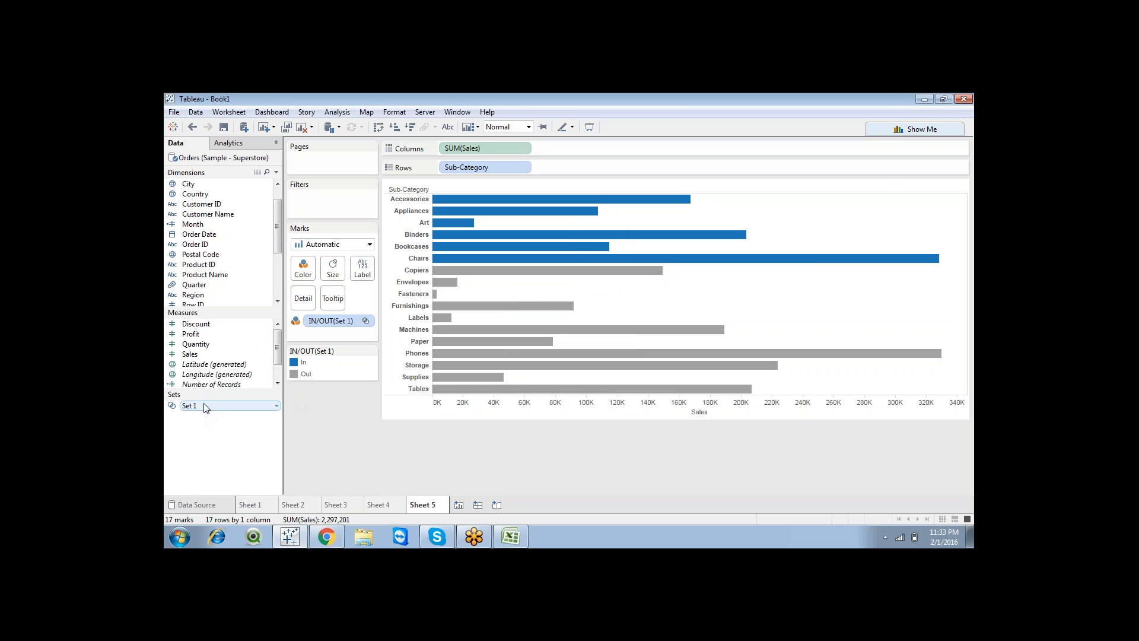
{"action": "mouse_move", "coordinate": [204, 391]}
{"action": "left_mouse_down"}
{"action": "mouse_move", "coordinate": [203, 410]}
{"action": "mouse_move", "coordinate": [202, 401]}
{"action": "left_mouse_up"}
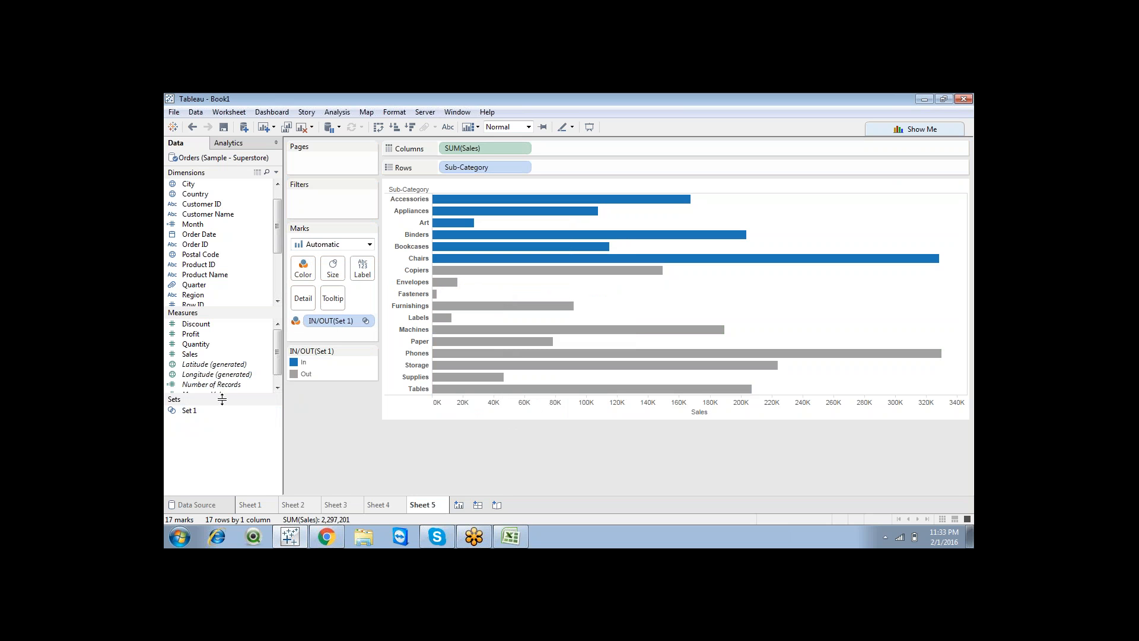
{"action": "left_click", "coordinate": [202, 410]}
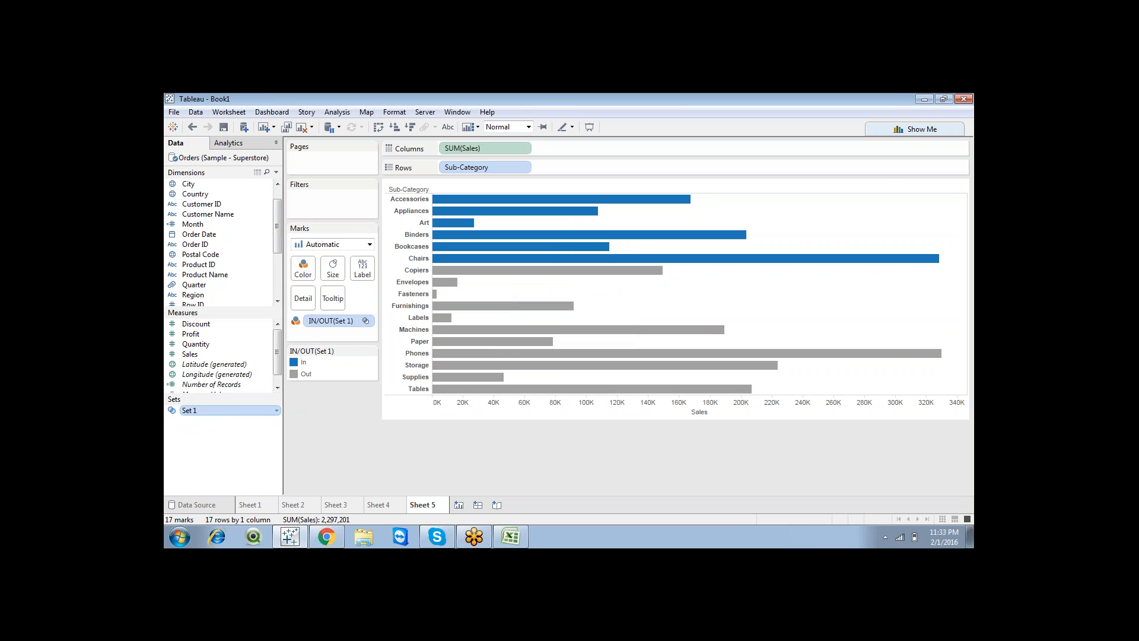
{"action": "left_click_drag", "start_coordinate": [202, 410], "coordinate": [279, 261]}
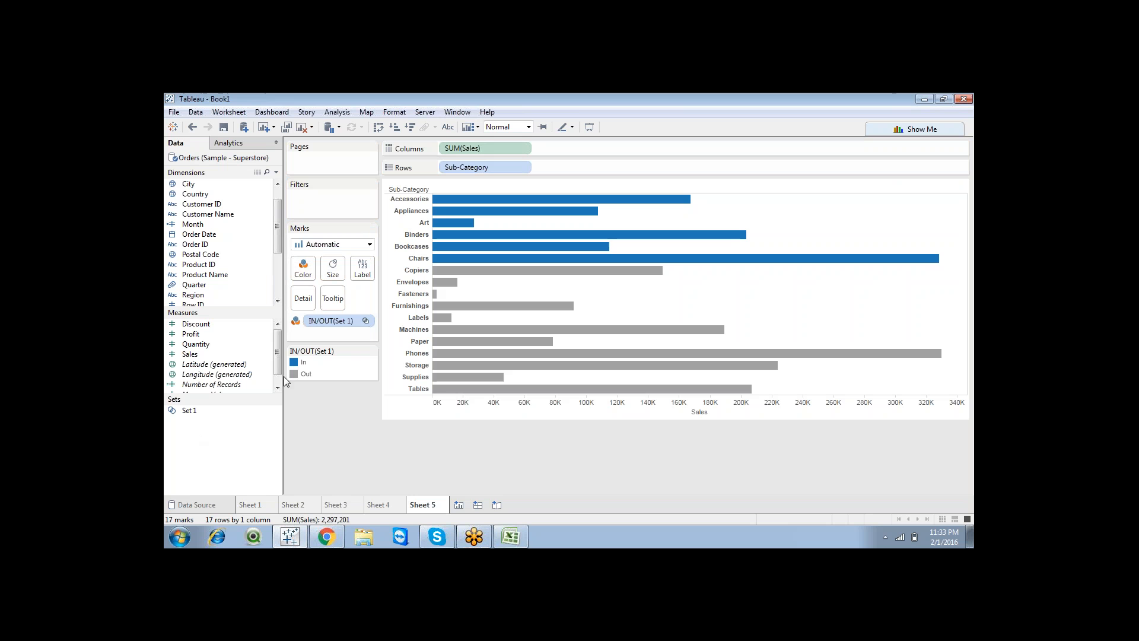
{"action": "double_click", "coordinate": [299, 363]}
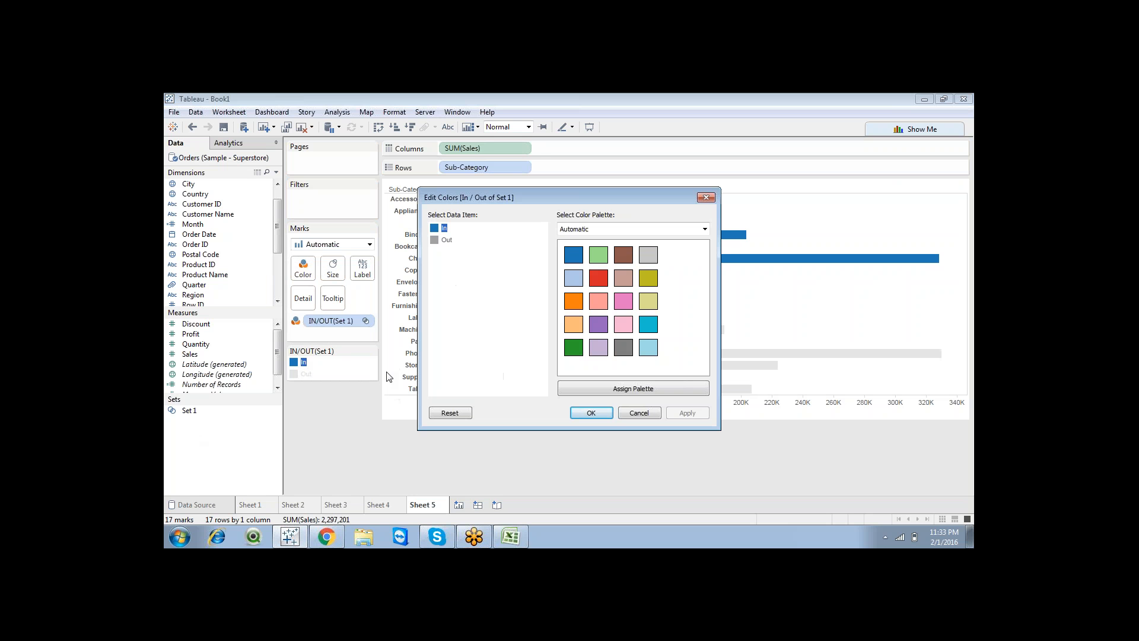
{"action": "left_click", "coordinate": [580, 302]}
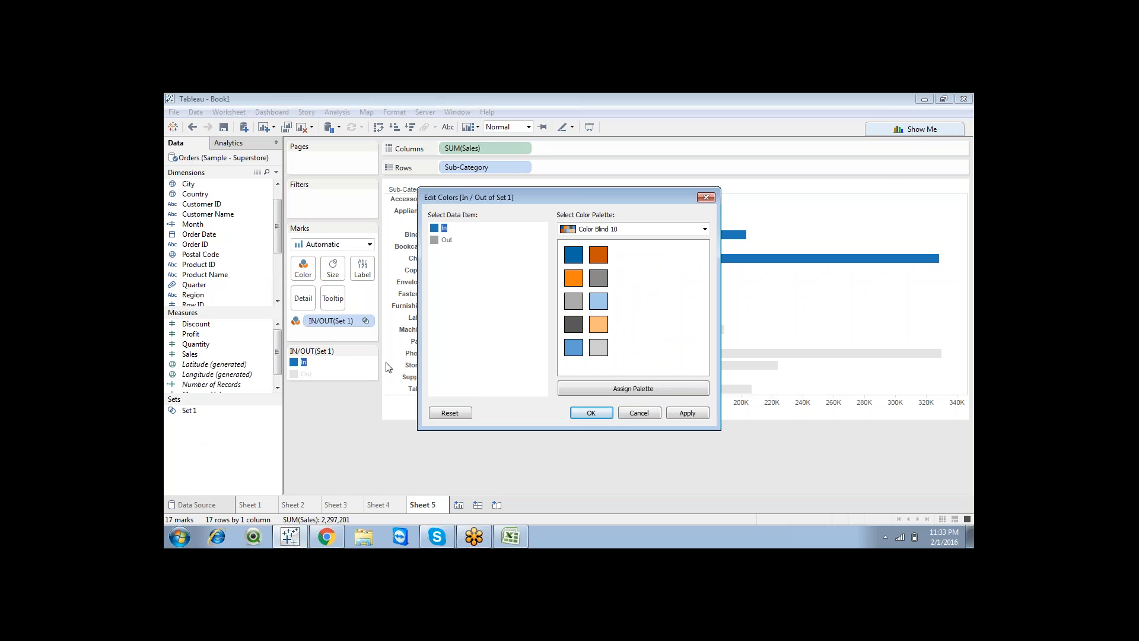
{"action": "left_click", "coordinate": [297, 378]}
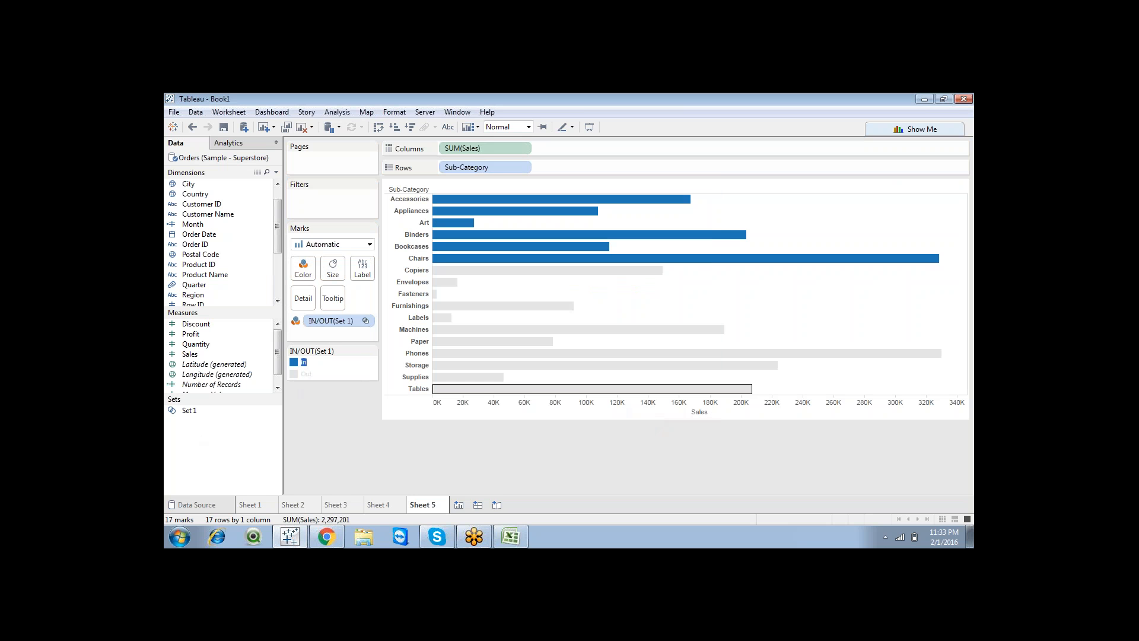
Change the color of the In members of Set 1 to orange
{"action": "double_click", "coordinate": [300, 363]}
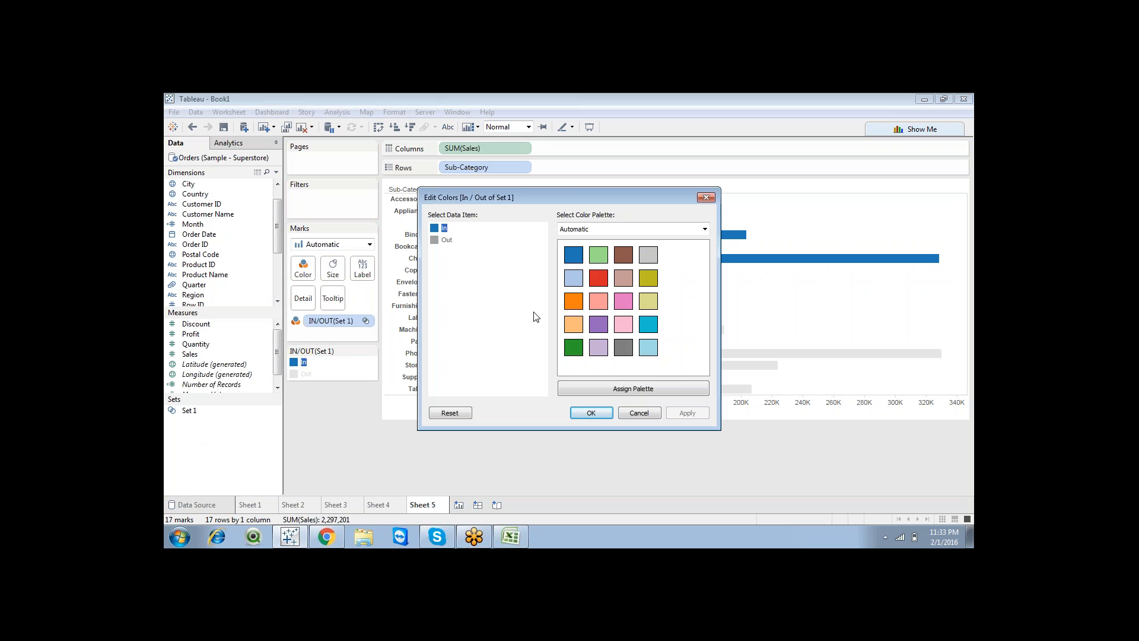
{"action": "left_click", "coordinate": [574, 306]}
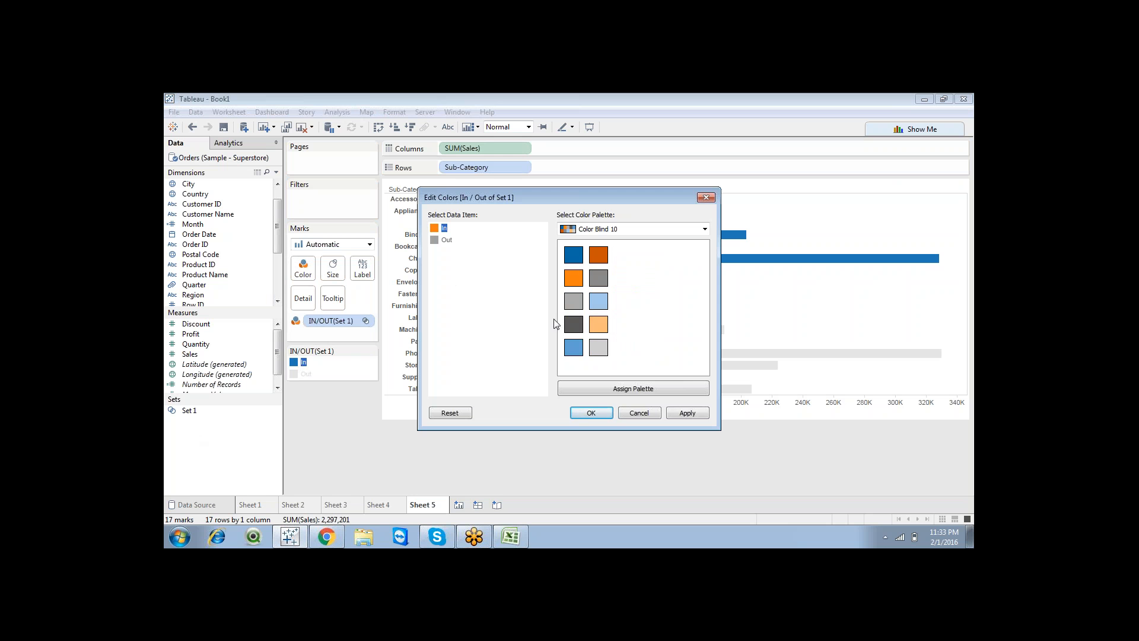
{"action": "left_click", "coordinate": [591, 412]}
Change the color of the Out members of Set 1 to dark blue from the Color Blind 10 palette and clear the highlighting
{"action": "left_click", "coordinate": [295, 373]}
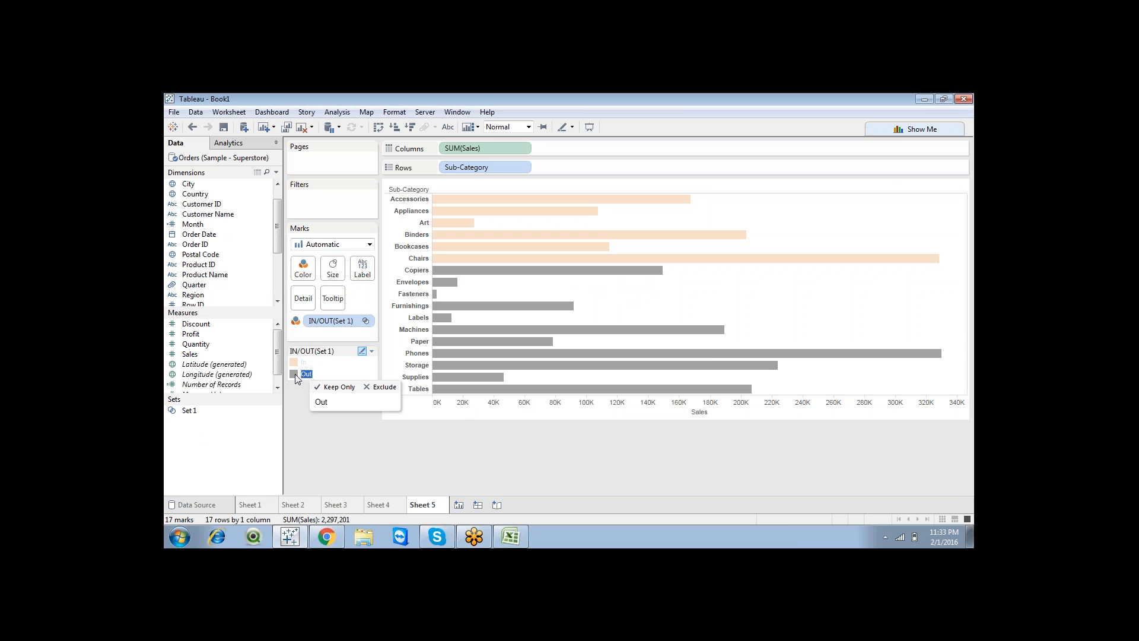
{"action": "double_click", "coordinate": [295, 373]}
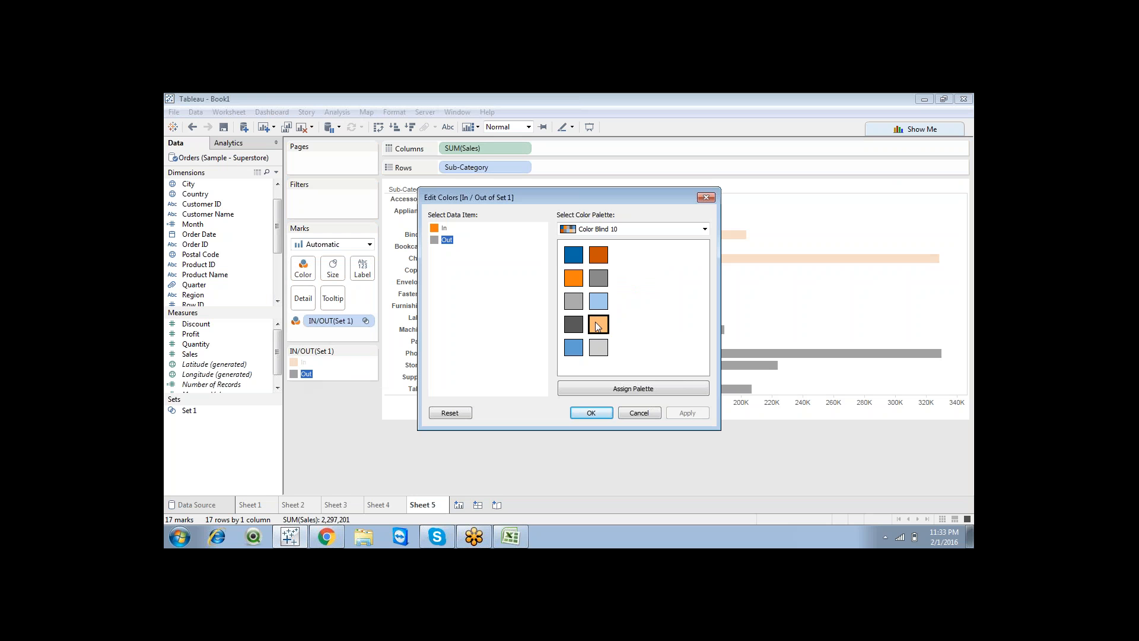
{"action": "left_click", "coordinate": [595, 322]}
{"action": "left_click", "coordinate": [594, 302]}
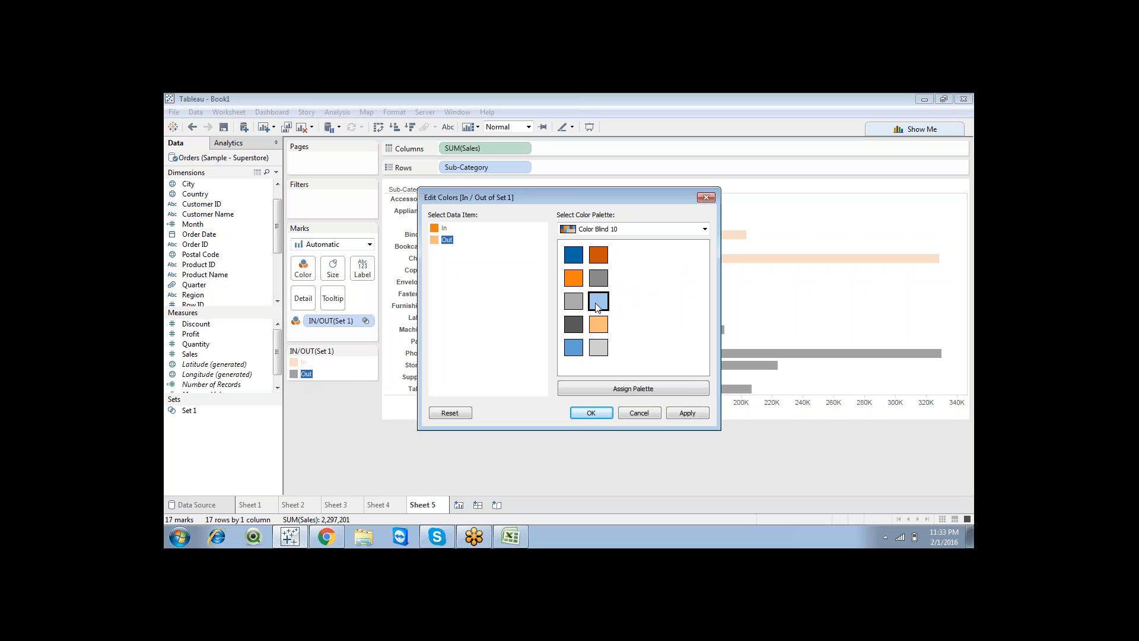
{"action": "left_click", "coordinate": [573, 254]}
{"action": "left_click", "coordinate": [687, 413]}
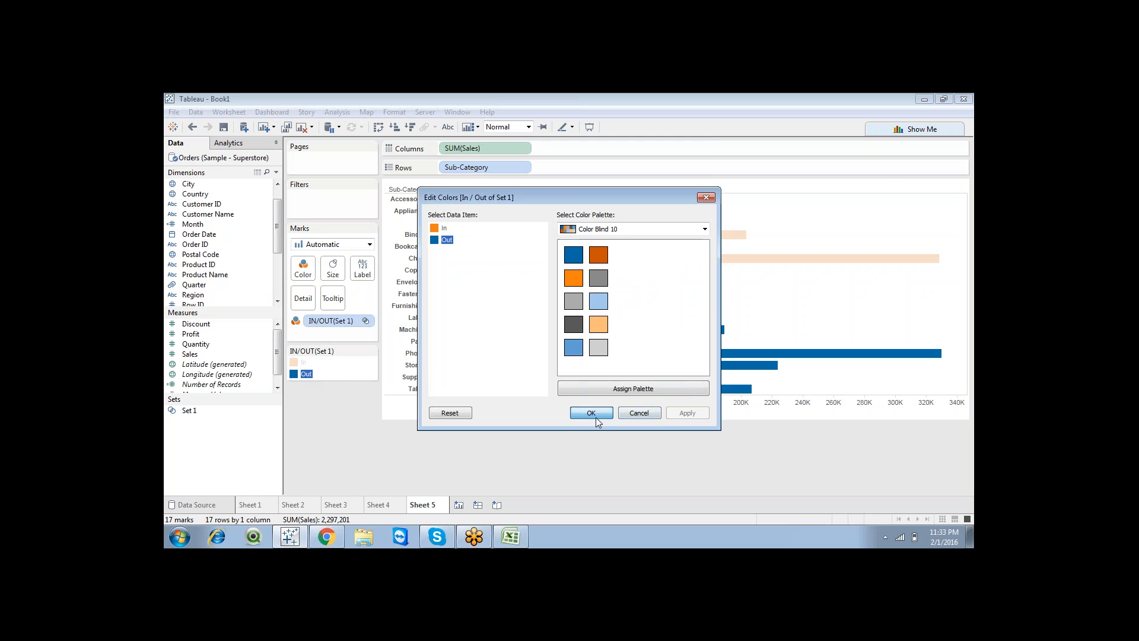
{"action": "left_click", "coordinate": [595, 415]}
{"action": "left_click", "coordinate": [770, 525]}
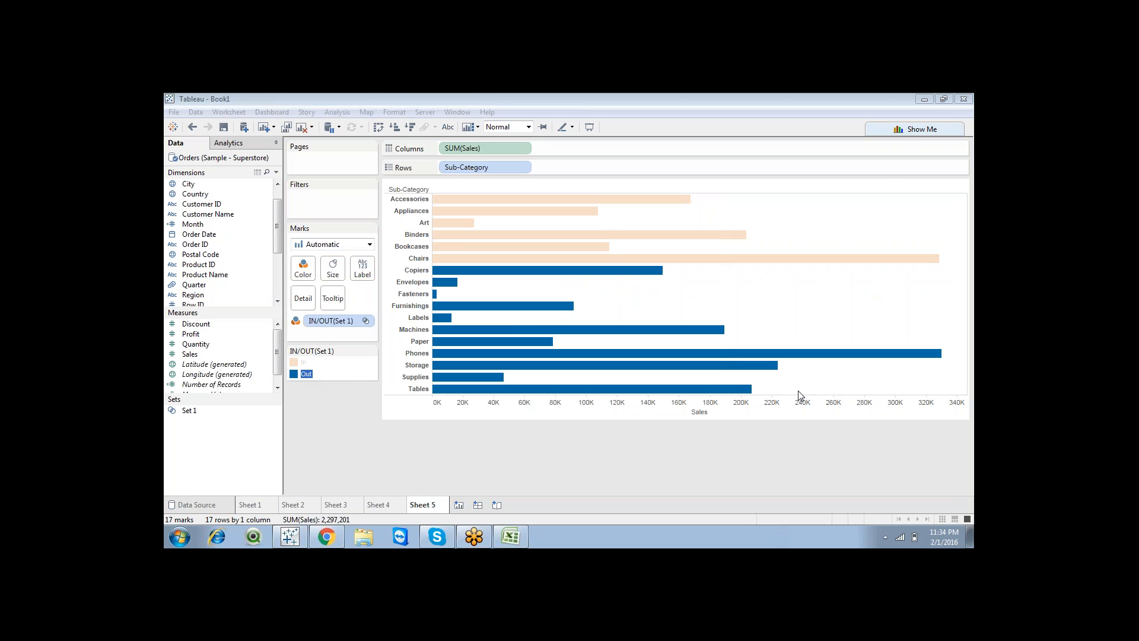
{"action": "left_click", "coordinate": [574, 457]}
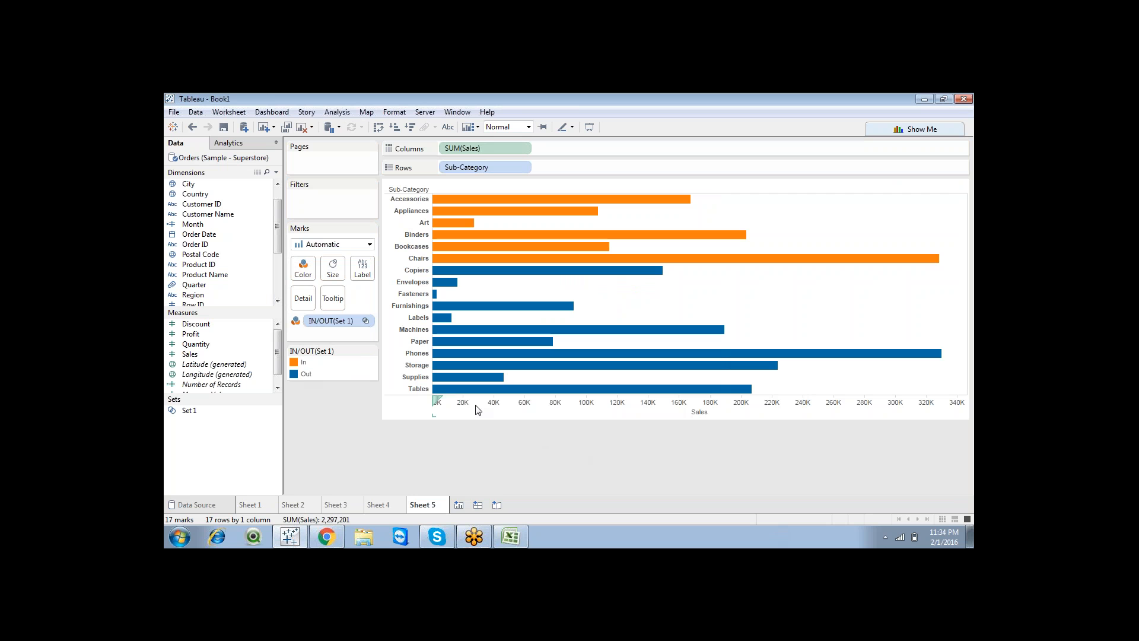
Highlight the In bars and the Out bars in turn from the color legend, and clear the highlighting
{"action": "left_click", "coordinate": [304, 362]}
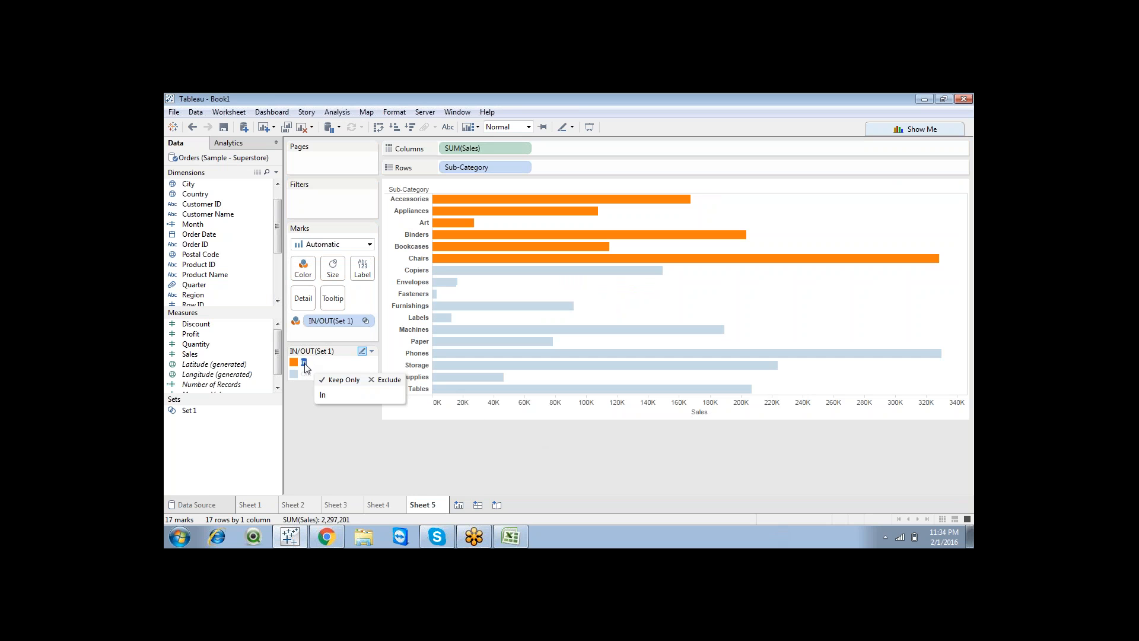
{"action": "left_click", "coordinate": [304, 375]}
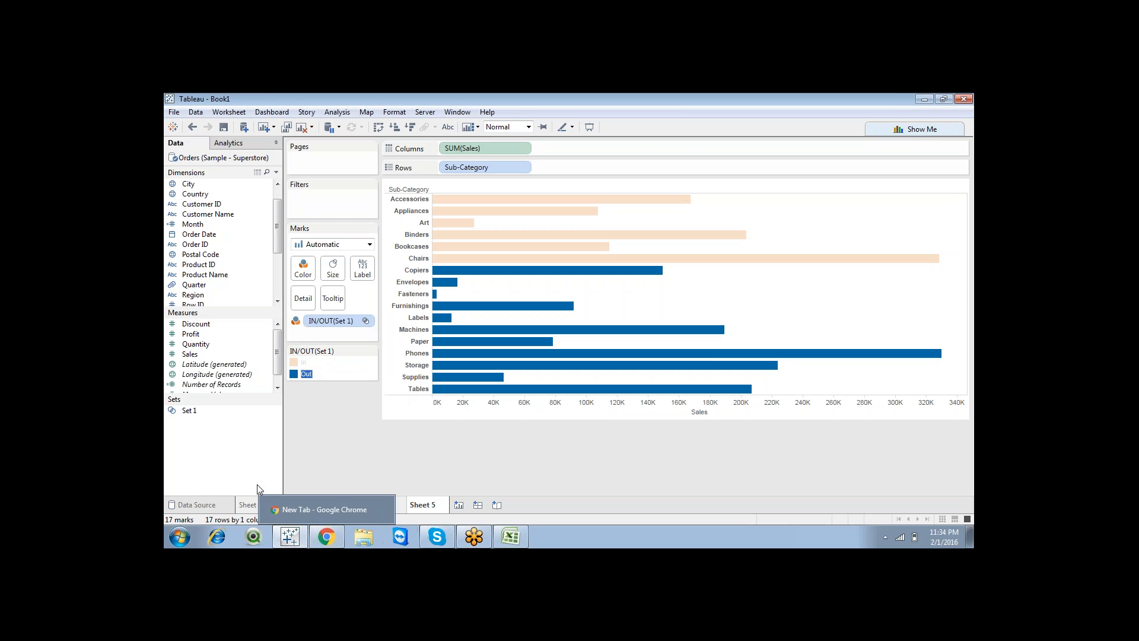
{"action": "left_click", "coordinate": [333, 425]}
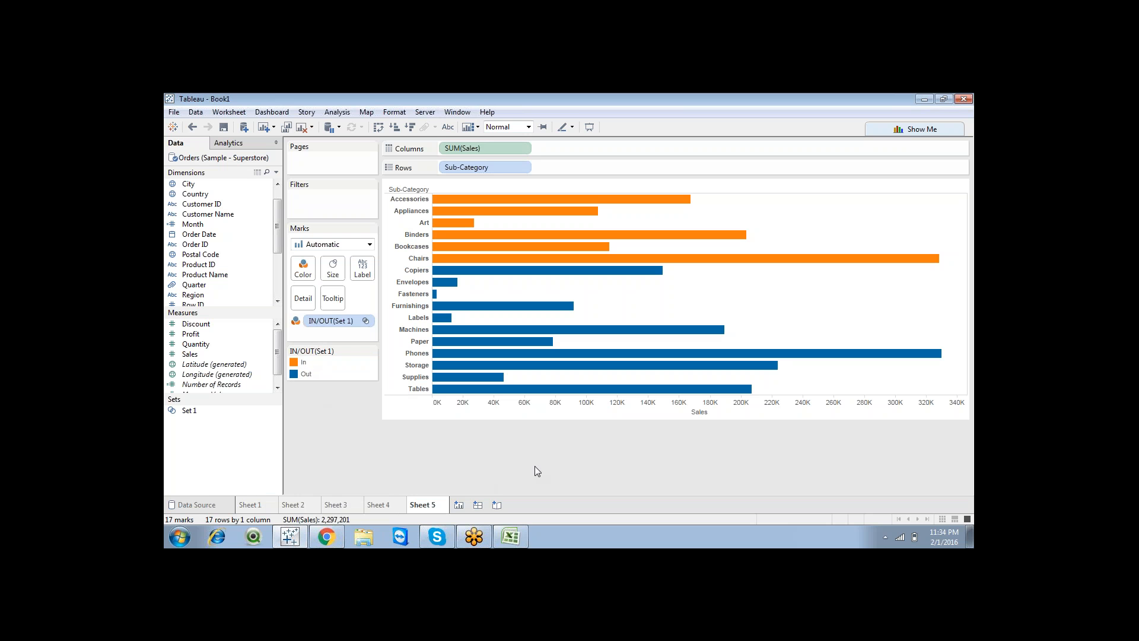
{"action": "left_click", "coordinate": [809, 397]}
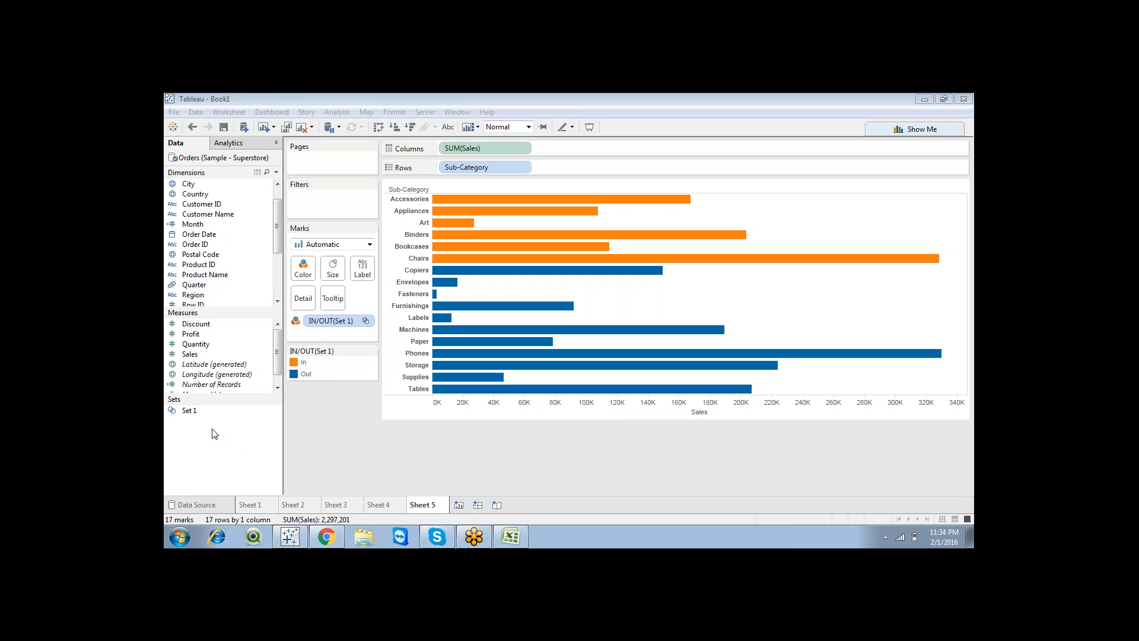
Enlarge the Dimensions list, and examine the General, Condition and Top options of a new set from Region
{"action": "left_click", "coordinate": [198, 311]}
{"action": "left_click_drag", "start_coordinate": [198, 311], "coordinate": [198, 405]}
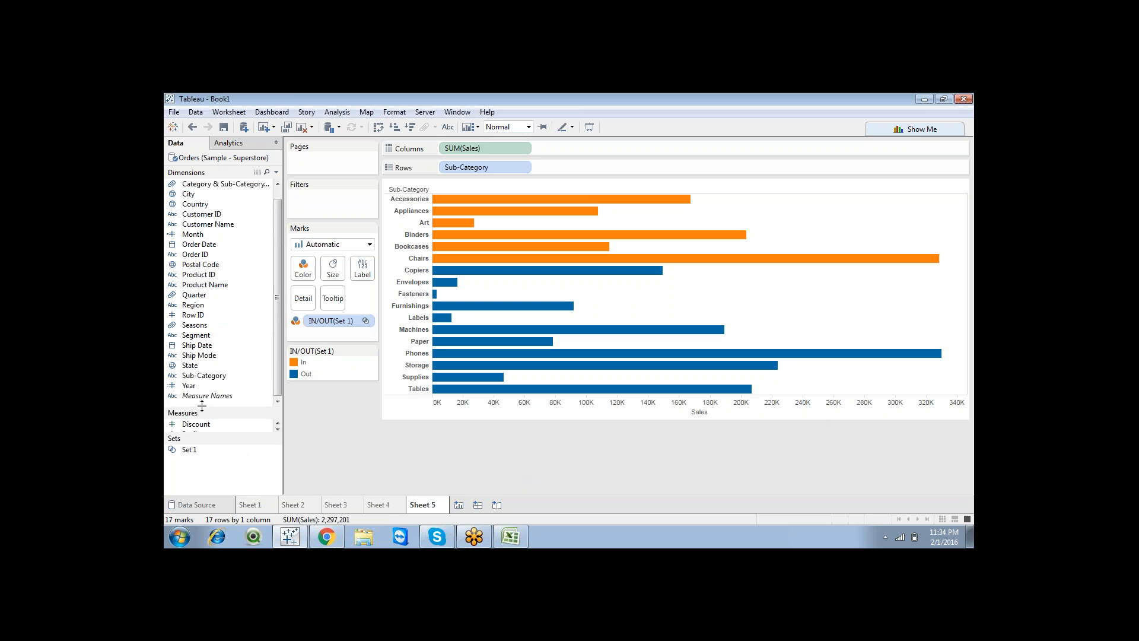
{"action": "right_click", "coordinate": [208, 306]}
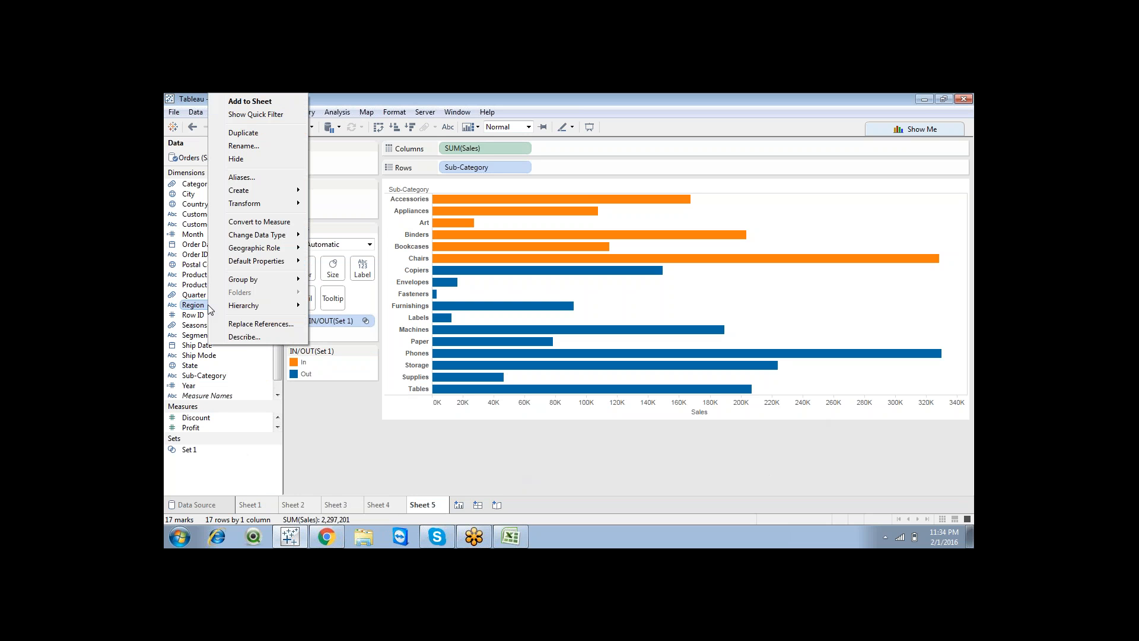
{"action": "mouse_move", "coordinate": [272, 192]}
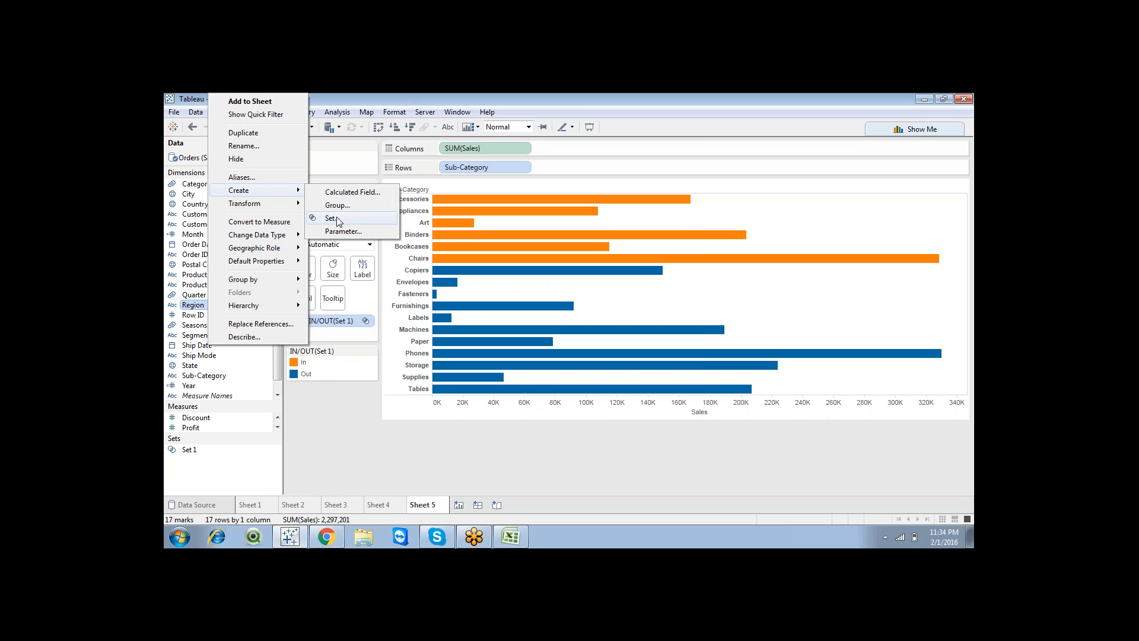
{"action": "left_click", "coordinate": [330, 218]}
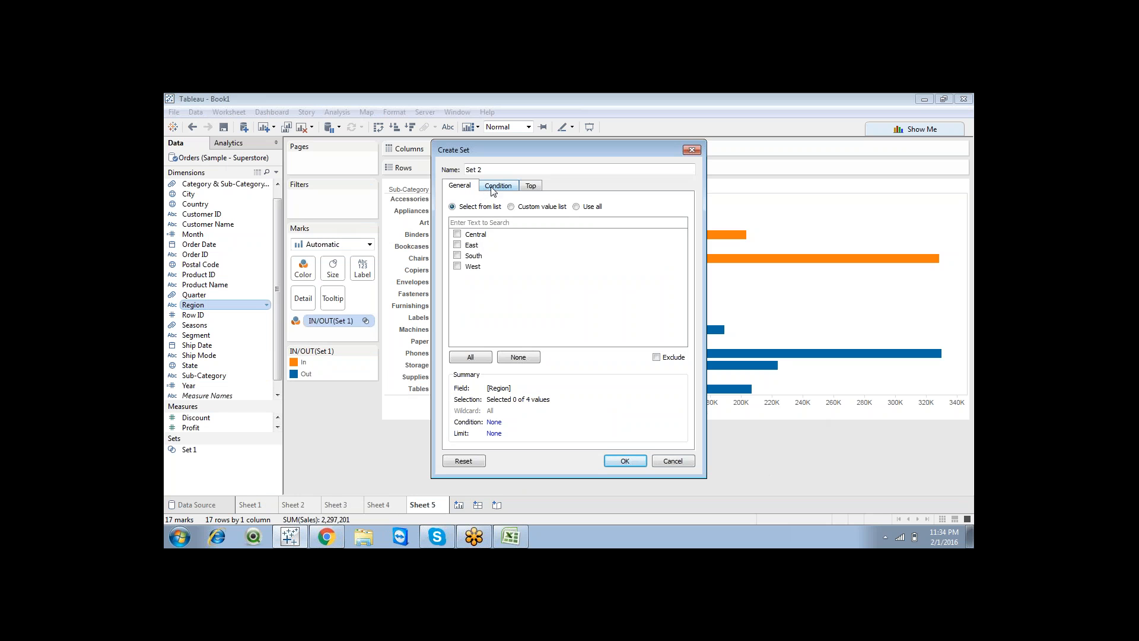
{"action": "left_click", "coordinate": [496, 187]}
{"action": "left_click", "coordinate": [533, 187]}
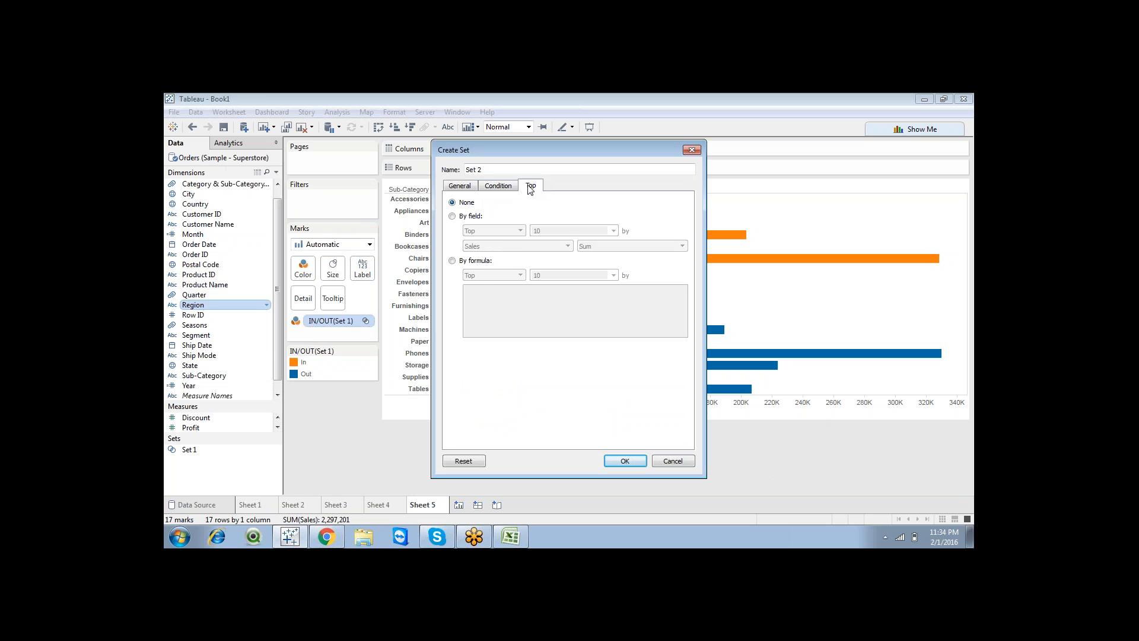
{"action": "left_click", "coordinate": [500, 188]}
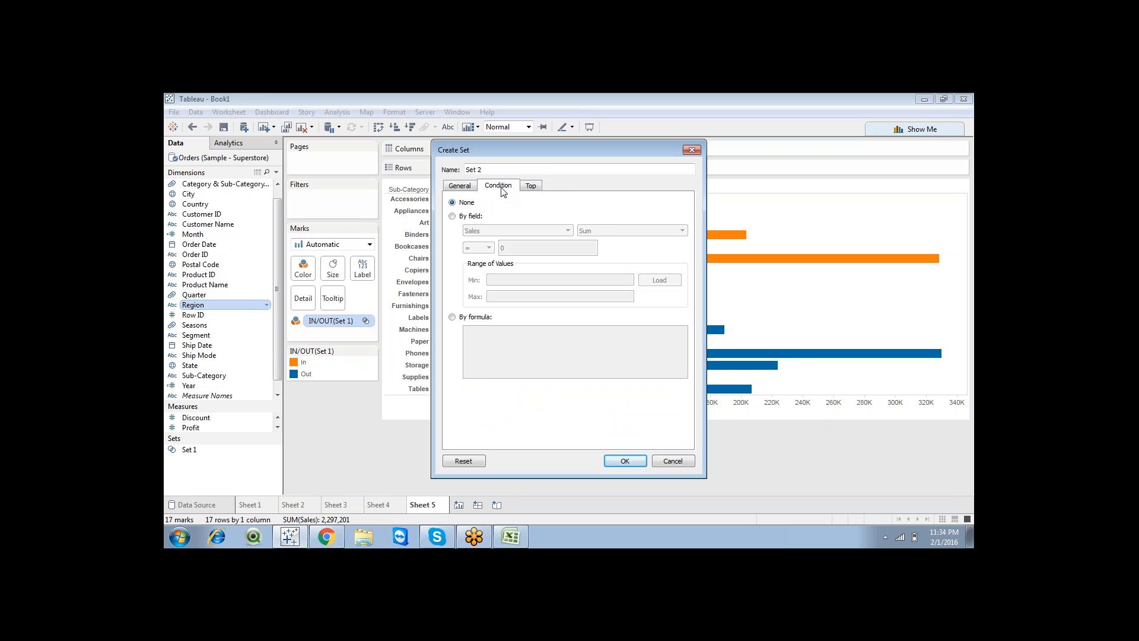
{"action": "left_click", "coordinate": [458, 188]}
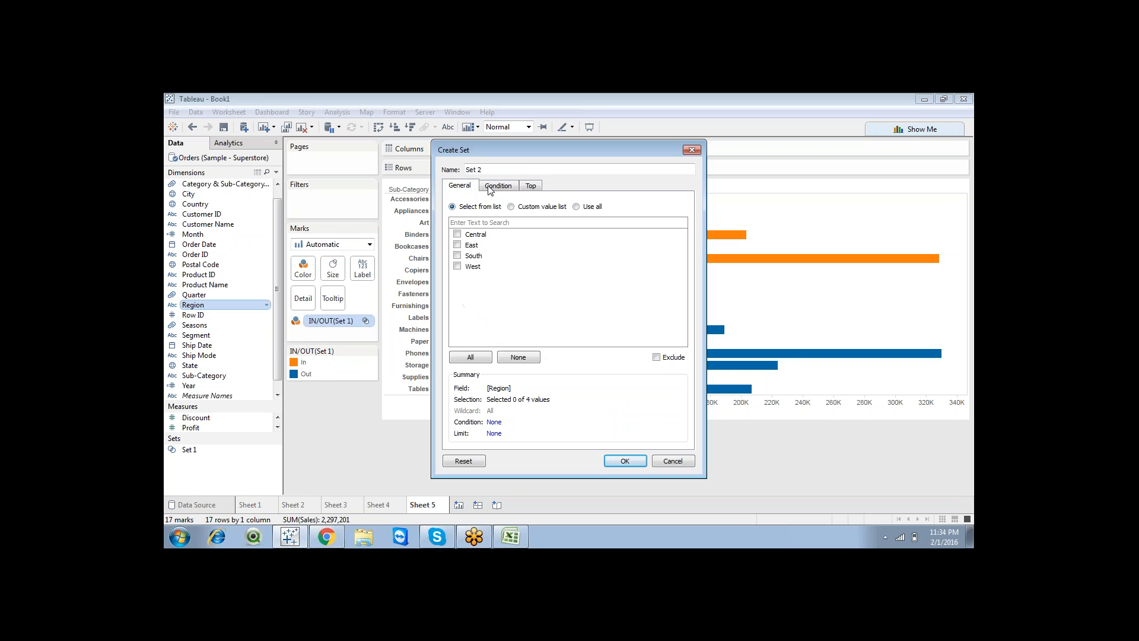
{"action": "left_click", "coordinate": [489, 188]}
{"action": "left_click", "coordinate": [530, 186]}
{"action": "left_click", "coordinate": [467, 188]}
Try including all regions under the condition Sum of Sales greater than 100000, clear the value, and discard the new set
{"action": "left_click", "coordinate": [467, 356]}
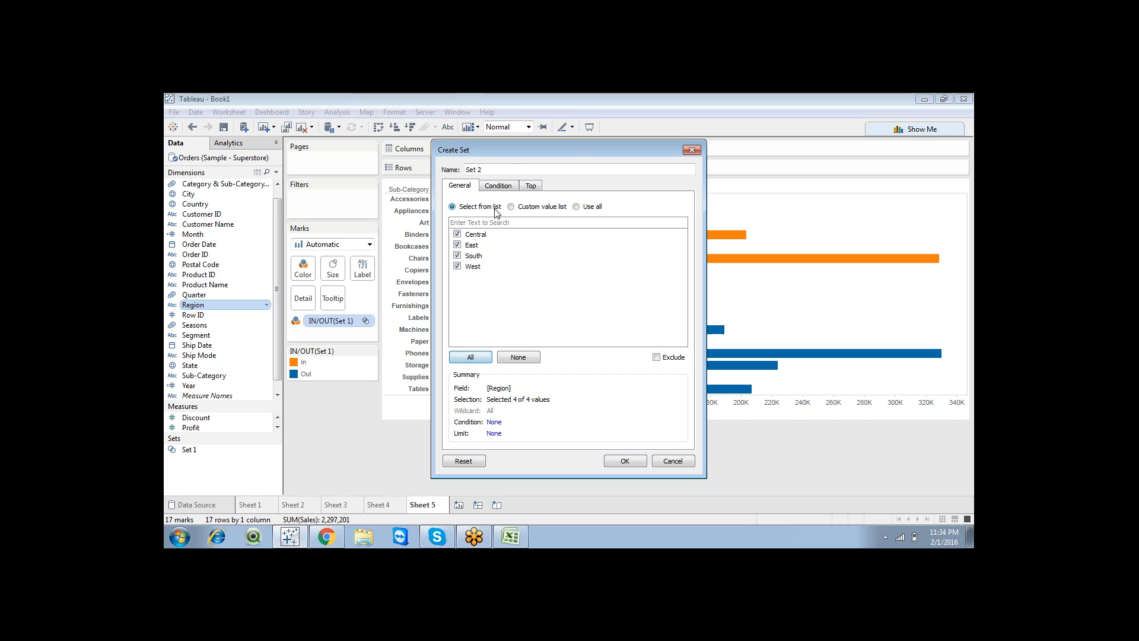
{"action": "left_click", "coordinate": [497, 187]}
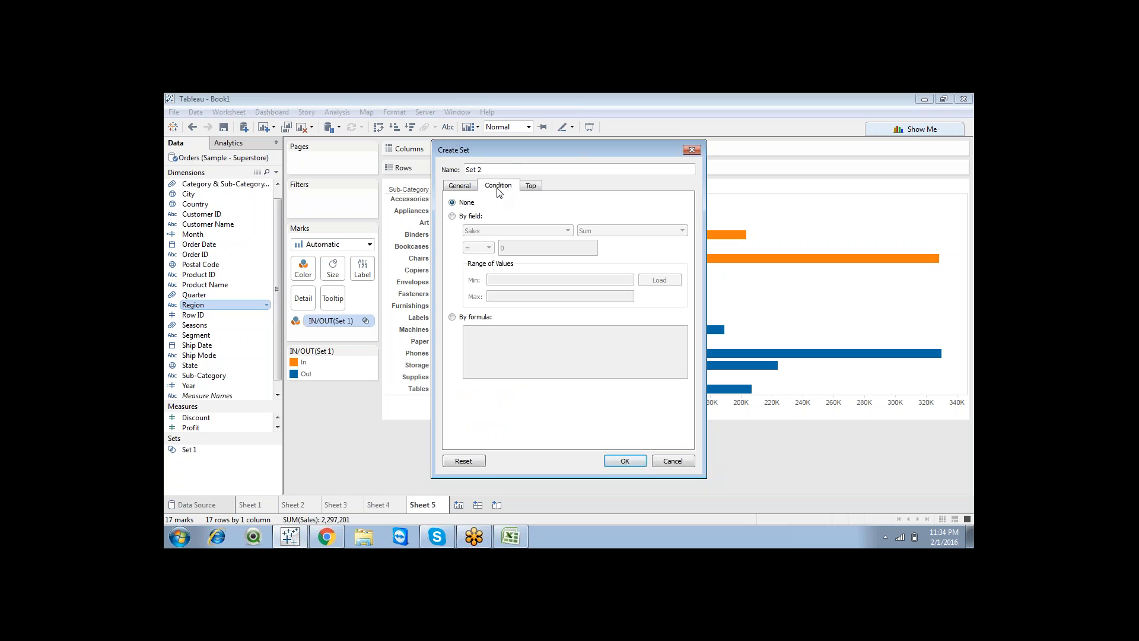
{"action": "left_click", "coordinate": [464, 218]}
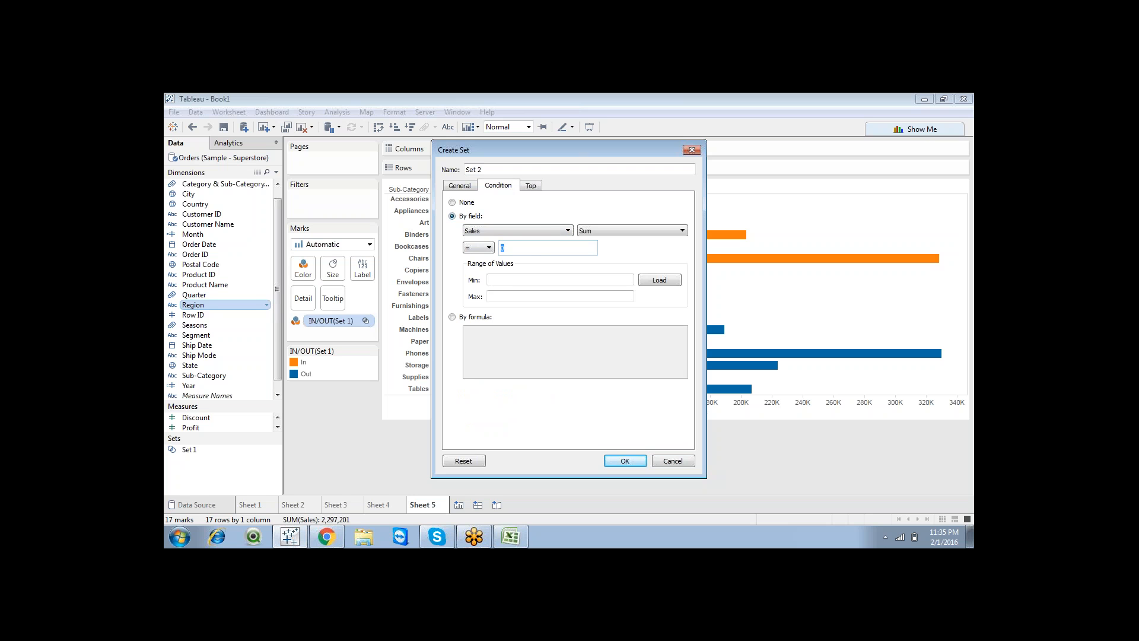
{"action": "left_click", "coordinate": [483, 248]}
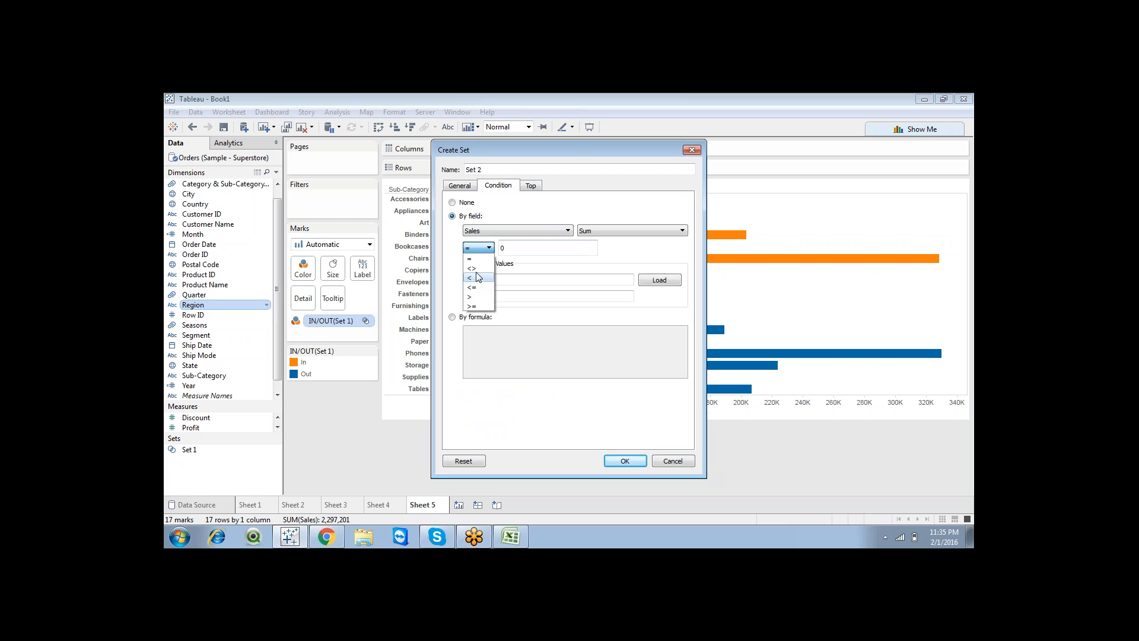
{"action": "left_click", "coordinate": [477, 297]}
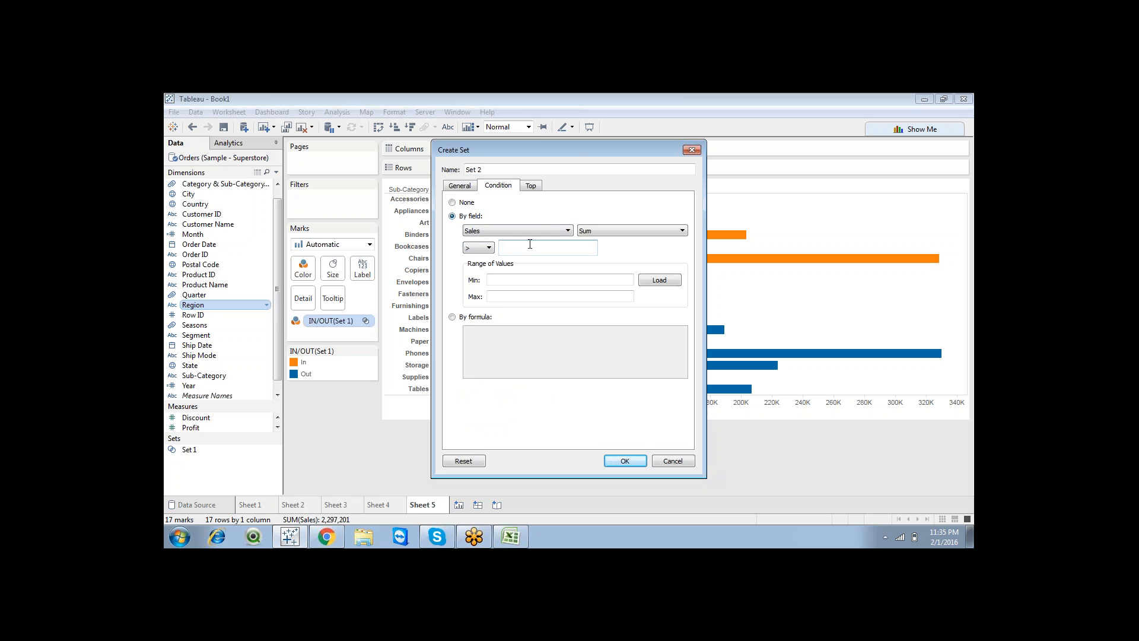
{"action": "type", "text": "100000"}
{"action": "double_click", "coordinate": [525, 253]}
{"action": "key", "text": "BackSpace"}
{"action": "left_click", "coordinate": [531, 186]}
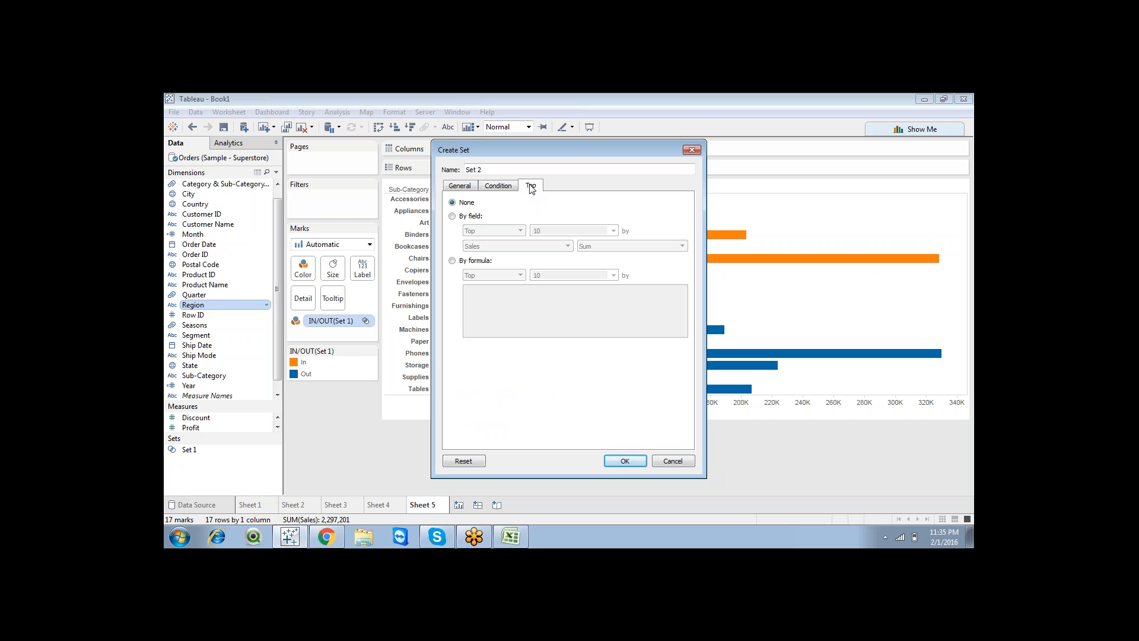
{"action": "left_click", "coordinate": [673, 462]}
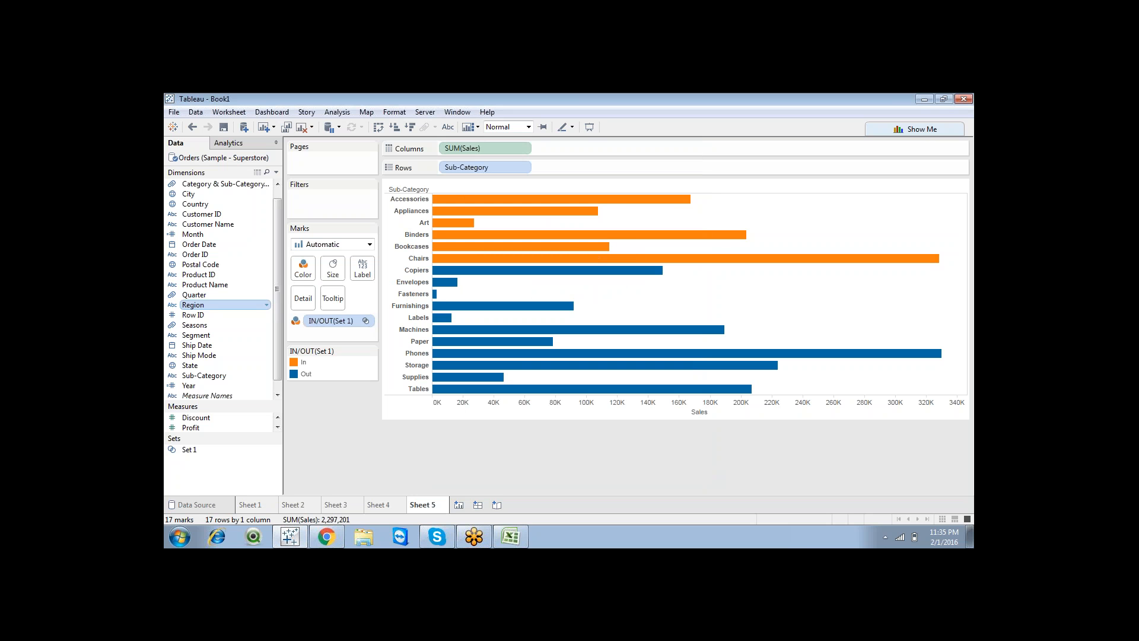
Sort the sub-category bars in descending order of sales
{"action": "left_click", "coordinate": [410, 126]}
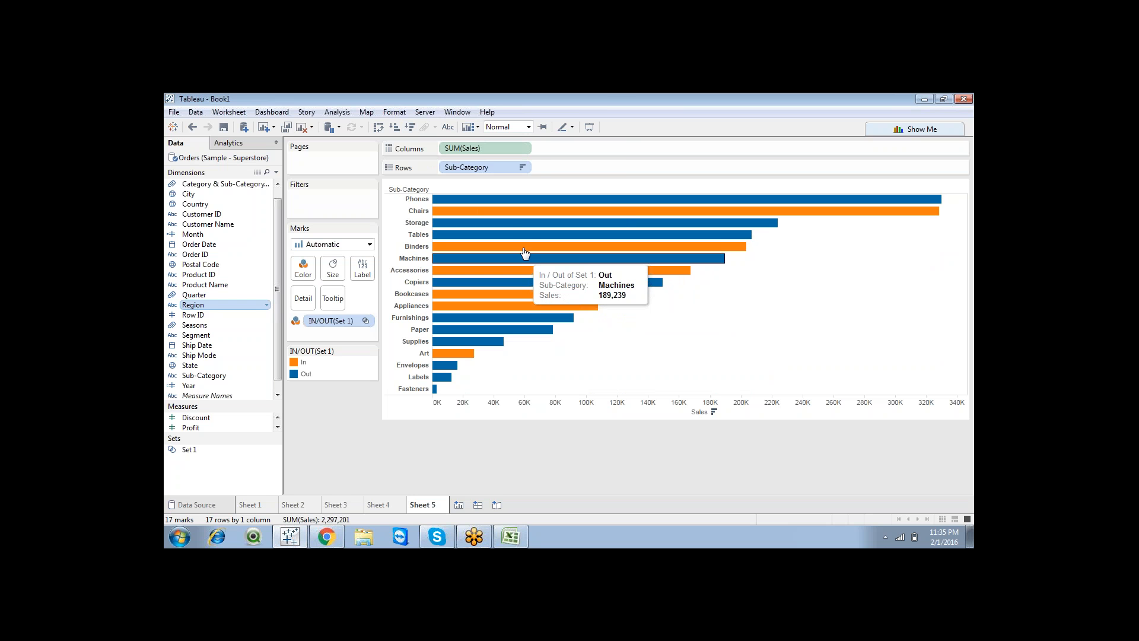
Format the SUM(Sales) value in the tooltip as red text at font size 24
{"action": "left_click", "coordinate": [333, 301]}
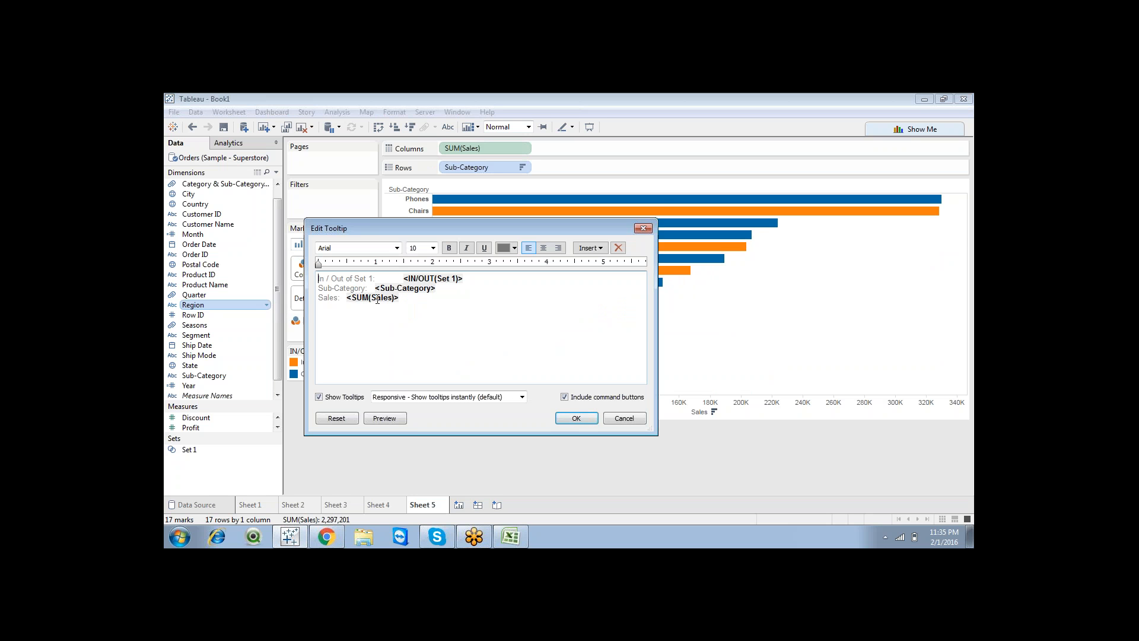
{"action": "left_click", "coordinate": [415, 303]}
{"action": "key", "text": "shift+Left"}
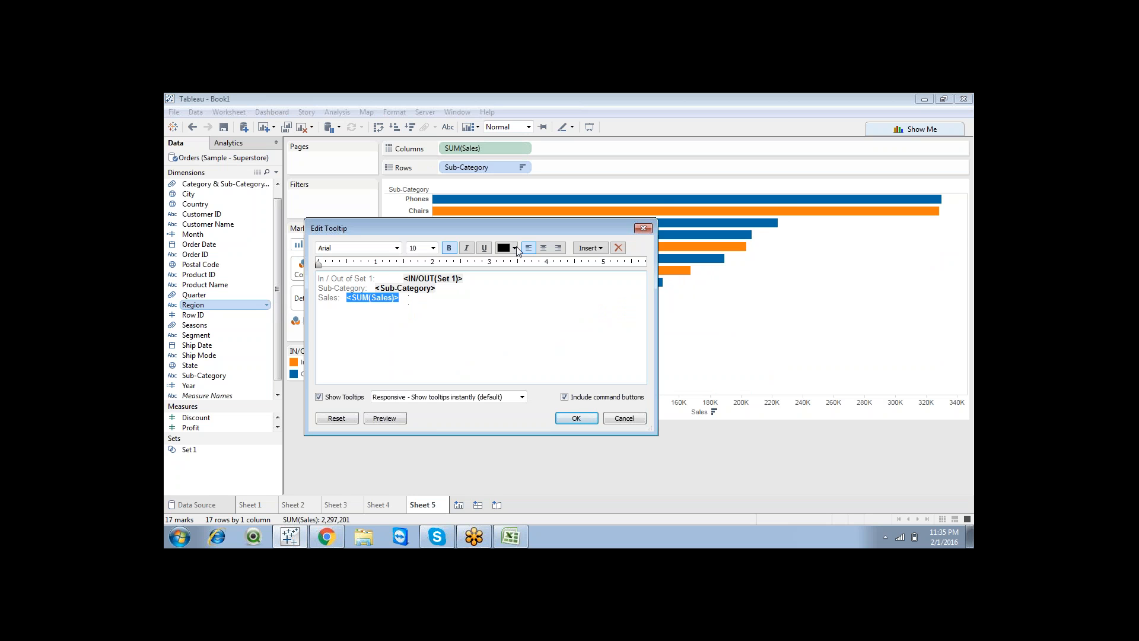
{"action": "left_click", "coordinate": [514, 248]}
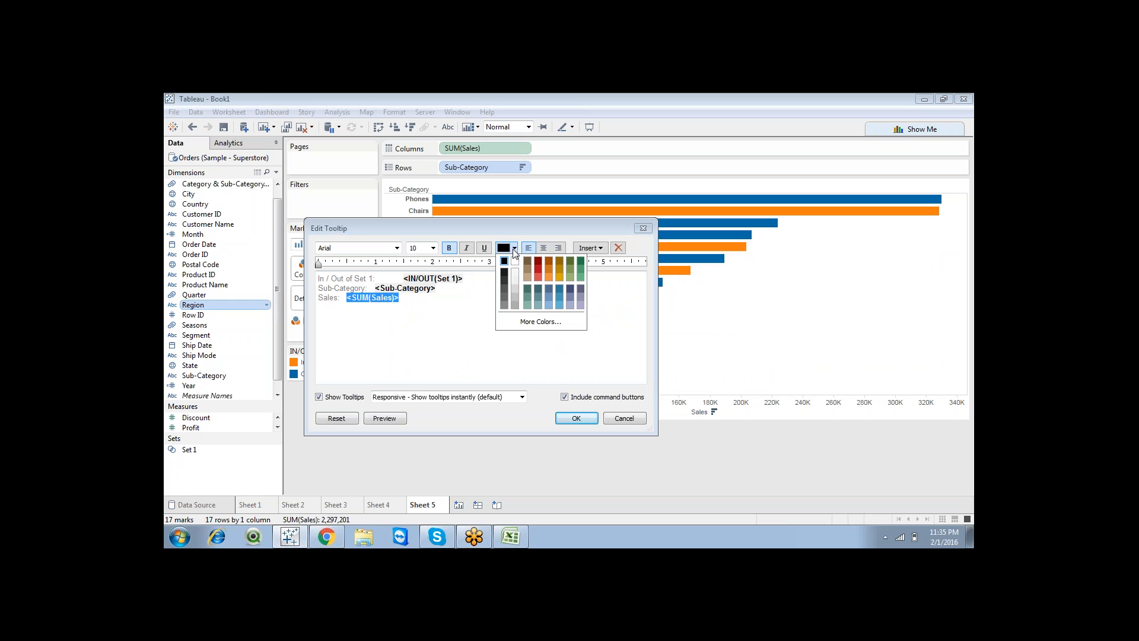
{"action": "left_click", "coordinate": [538, 273]}
{"action": "left_click", "coordinate": [356, 301]}
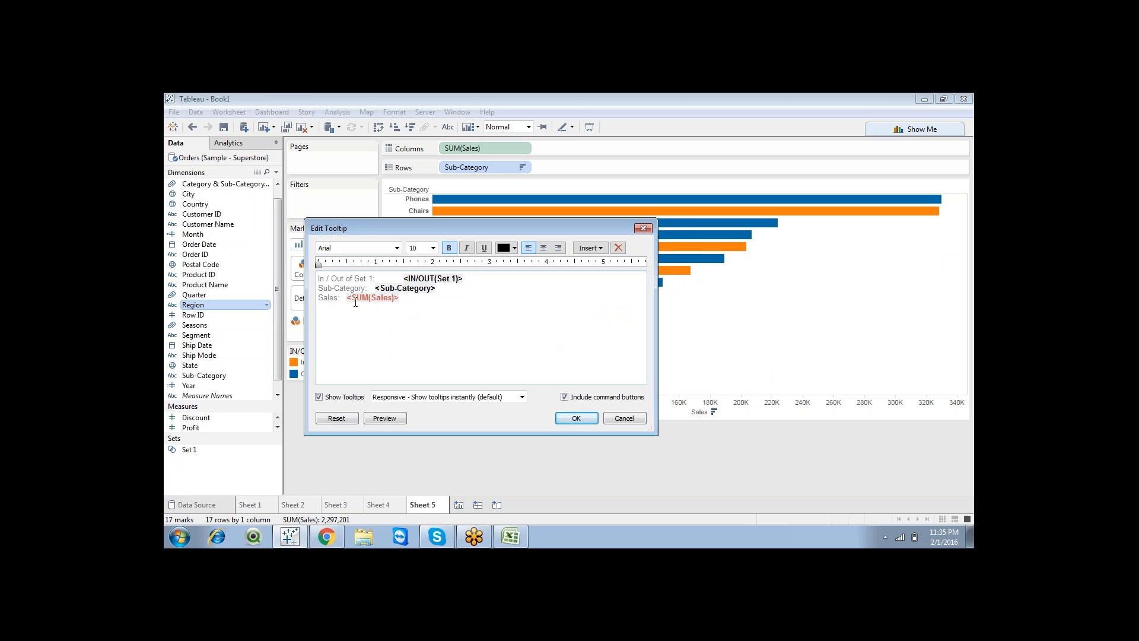
{"action": "left_click_drag", "start_coordinate": [359, 297], "coordinate": [416, 303]}
{"action": "left_click", "coordinate": [434, 248]}
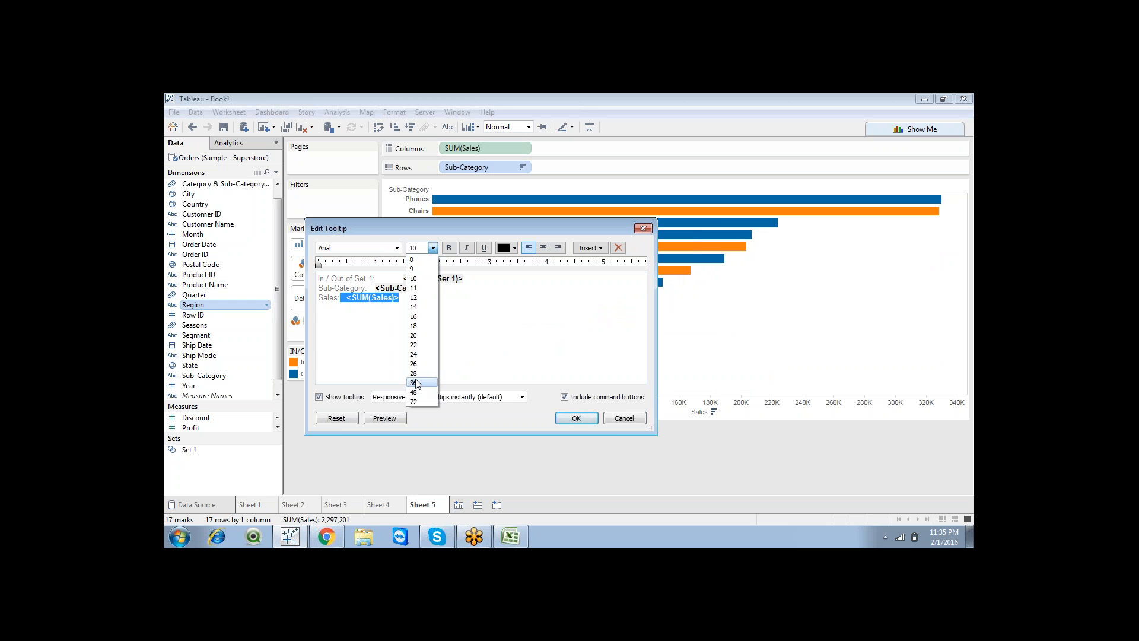
{"action": "left_click", "coordinate": [416, 354]}
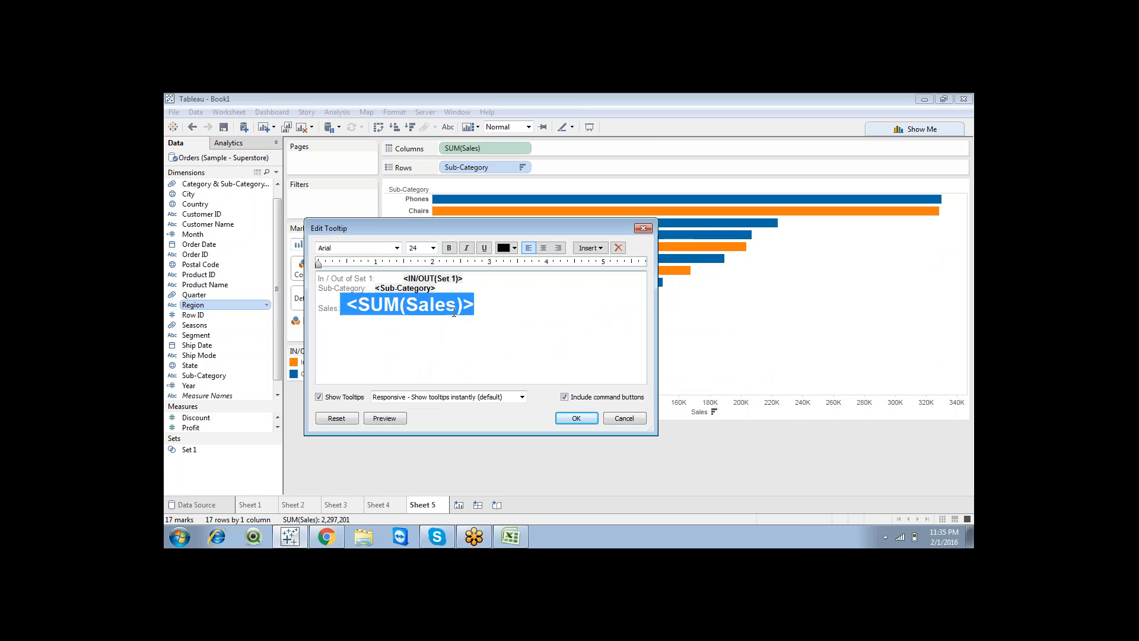
{"action": "left_click", "coordinate": [516, 330]}
{"action": "left_click", "coordinate": [576, 416]}
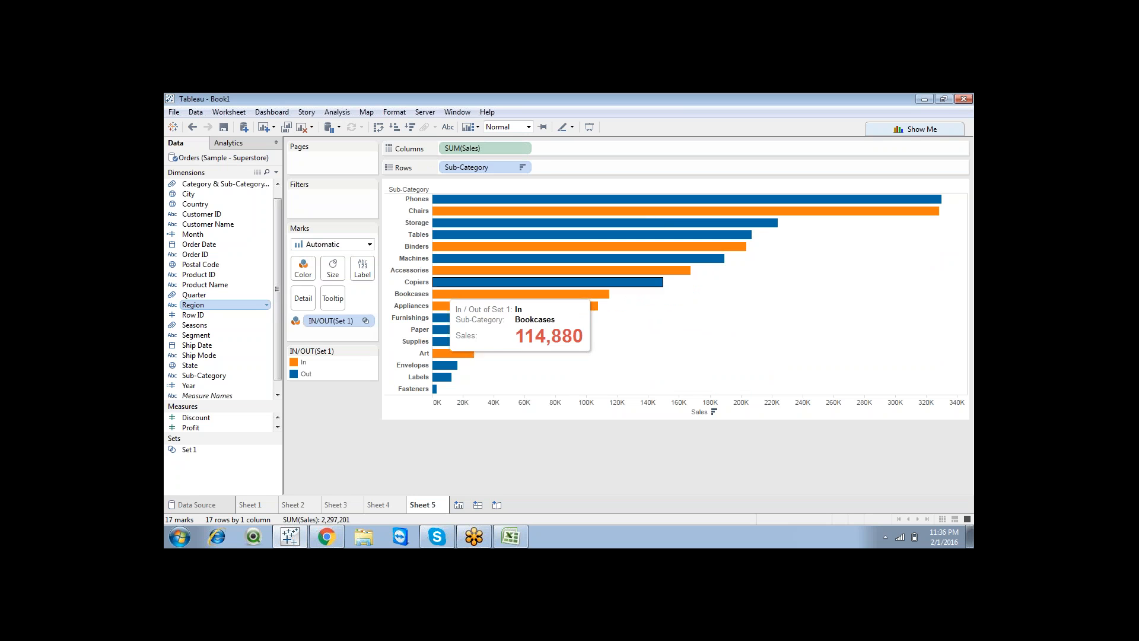
Highlight the In members of Set 1 in the sorted bar chart
{"action": "left_click", "coordinate": [304, 362]}
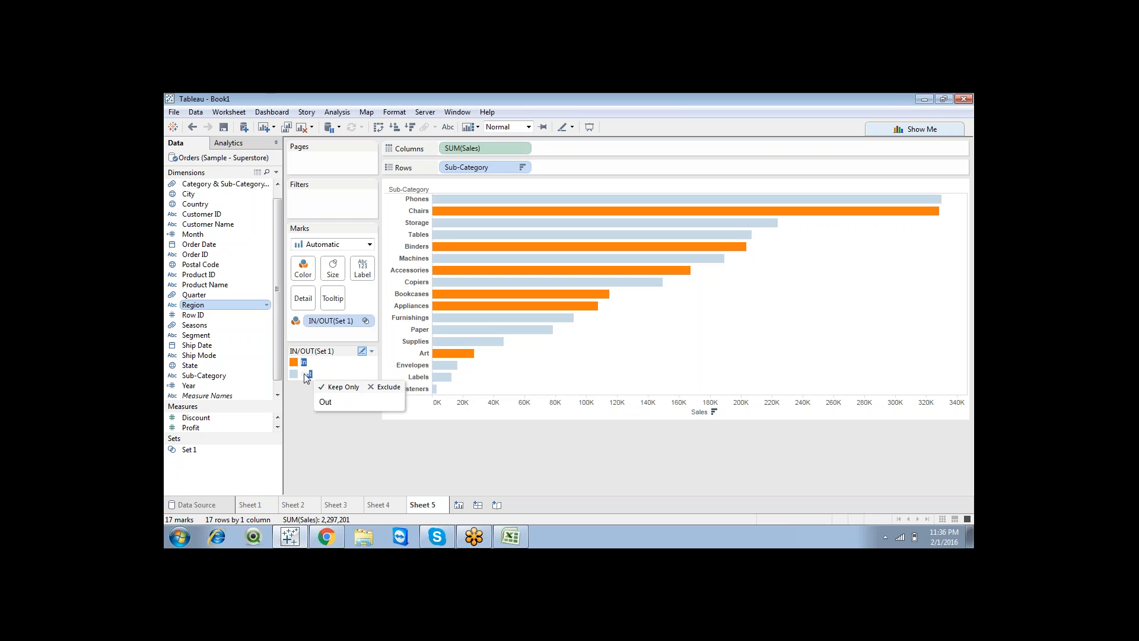
Highlight the In and Out members of Set 1 alternately in the bar chart, and clear the highlighting
{"action": "left_click", "coordinate": [304, 374]}
{"action": "left_click", "coordinate": [300, 362]}
{"action": "left_click", "coordinate": [300, 379]}
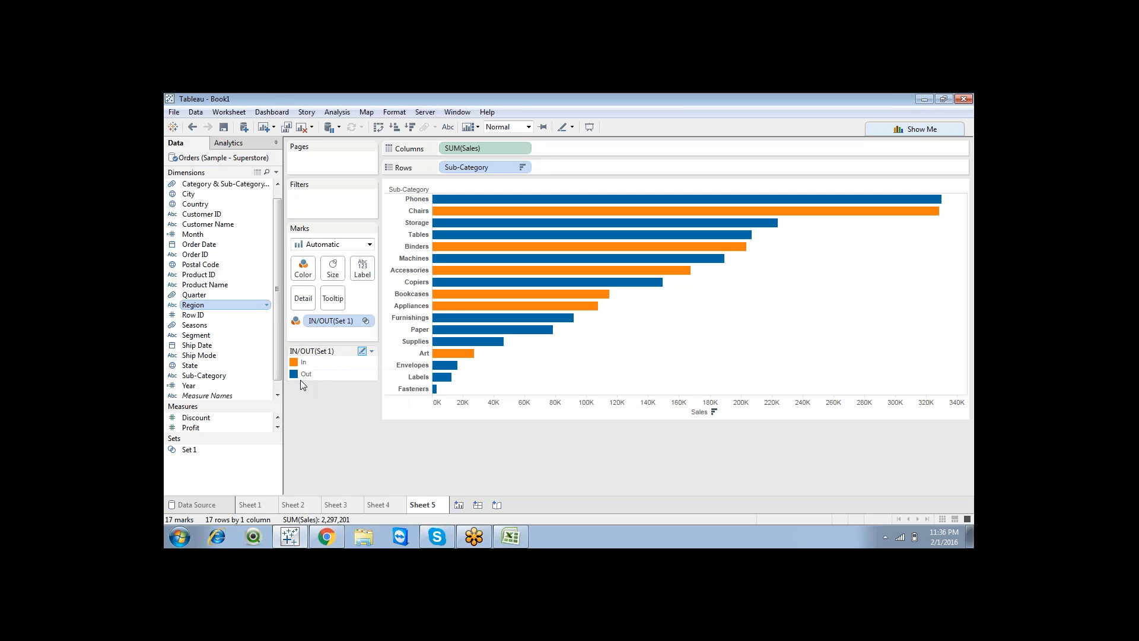
{"action": "left_click", "coordinate": [299, 366]}
{"action": "left_click", "coordinate": [299, 375]}
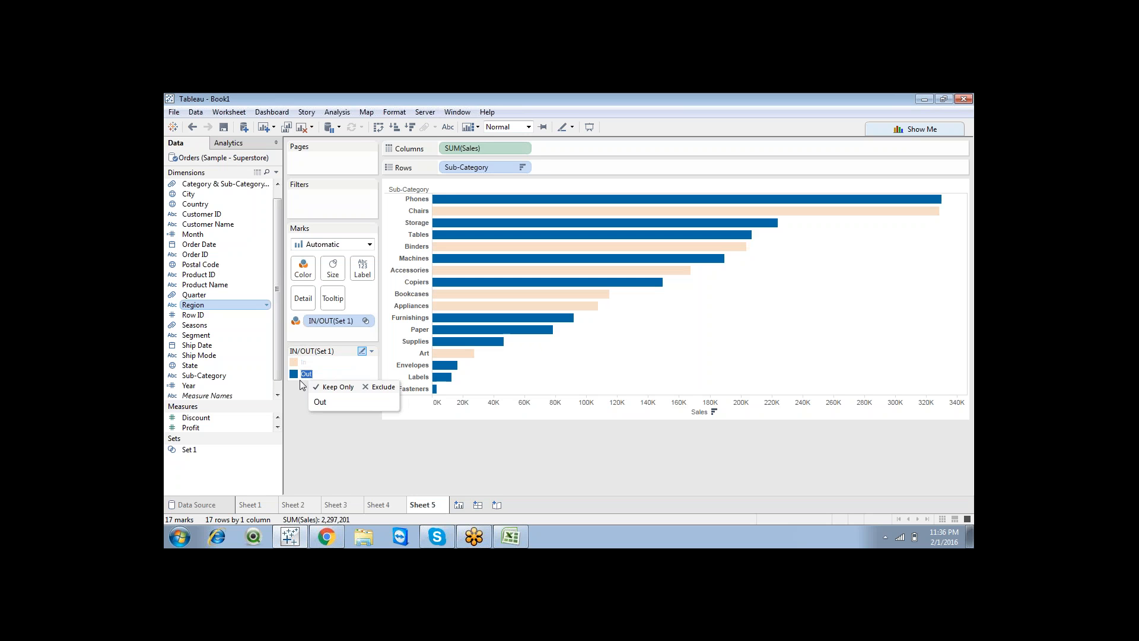
{"action": "left_click", "coordinate": [315, 417]}
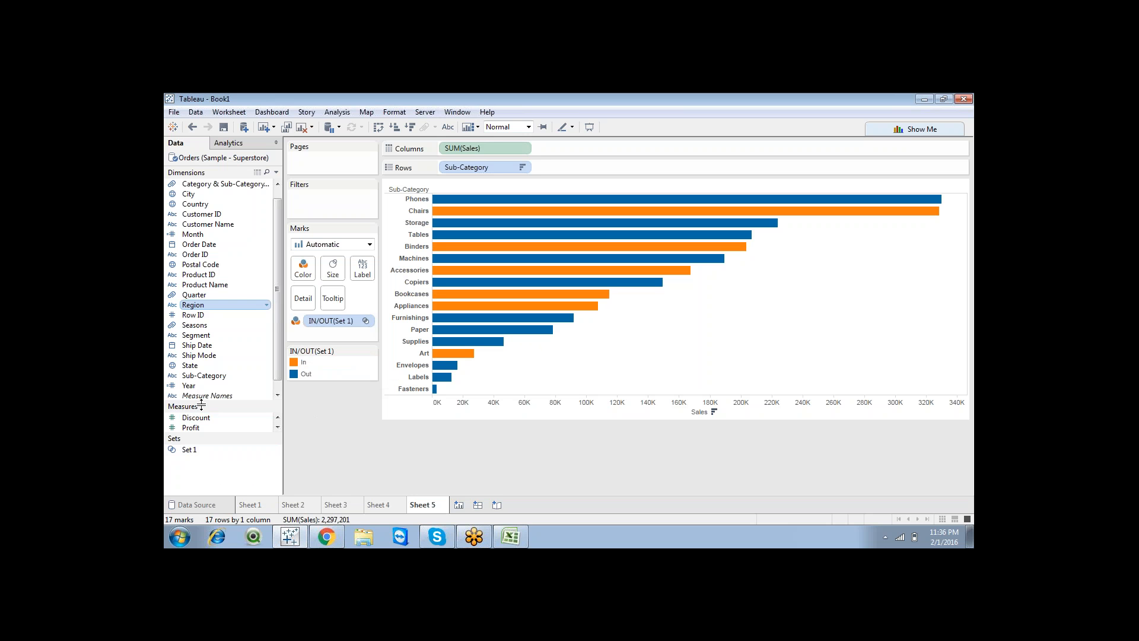
Combine Set 1 with the Sub-Category dimension into a hierarchy named Sub-Category, Set 1
{"action": "mouse_move", "coordinate": [201, 405]}
{"action": "left_mouse_down"}
{"action": "mouse_move", "coordinate": [202, 424]}
{"action": "mouse_move", "coordinate": [202, 415]}
{"action": "left_mouse_up"}
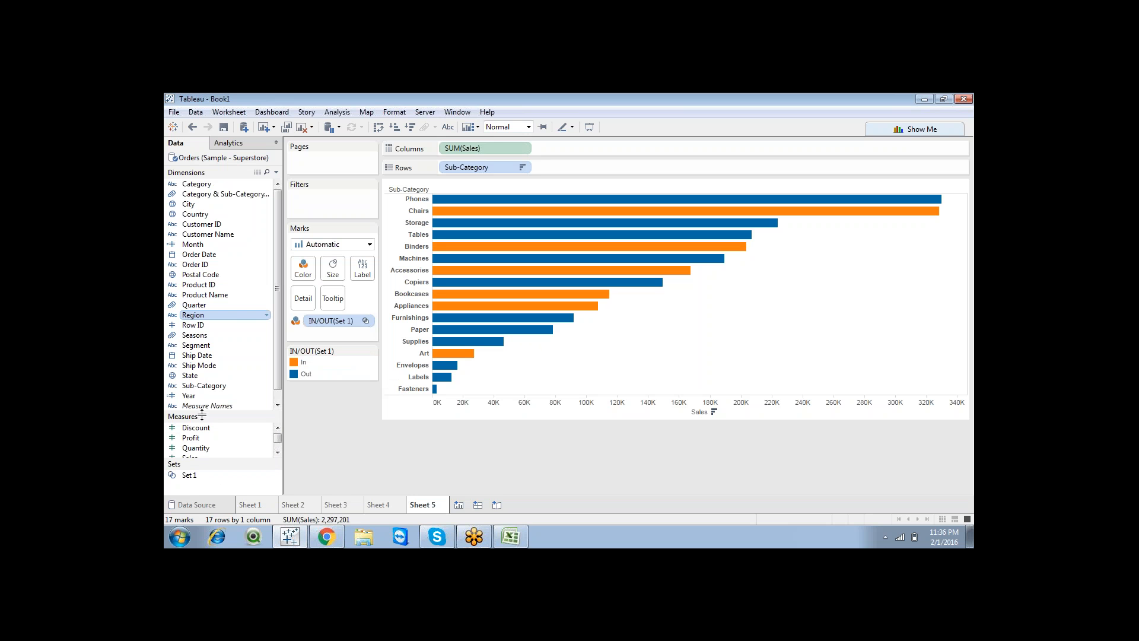
{"action": "left_click", "coordinate": [196, 475]}
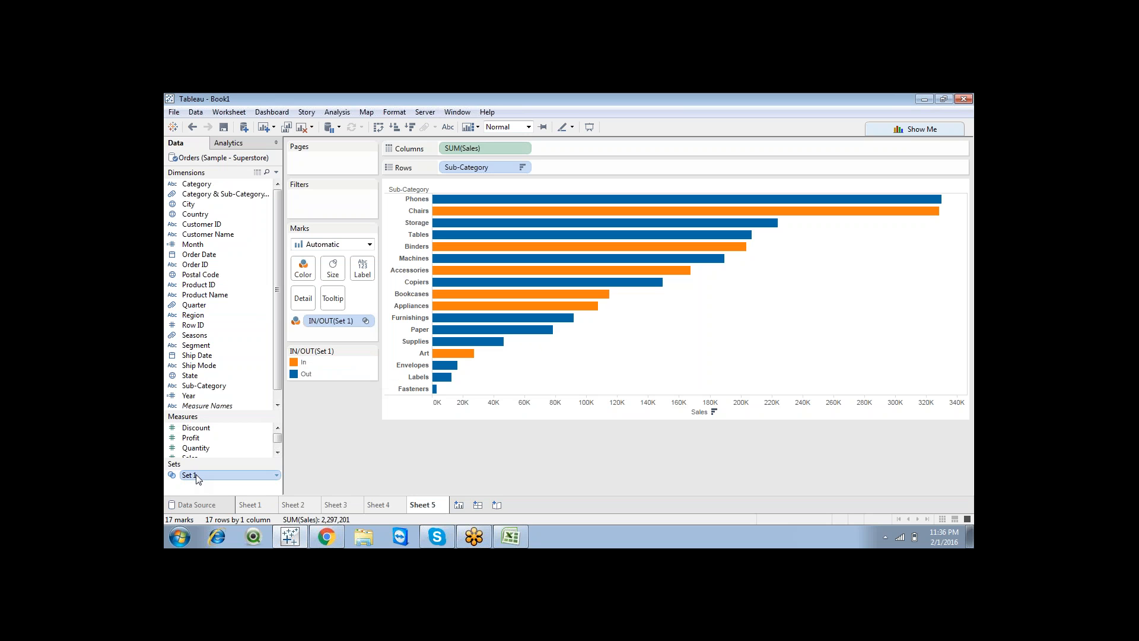
{"action": "left_click_drag", "start_coordinate": [197, 469], "coordinate": [202, 385]}
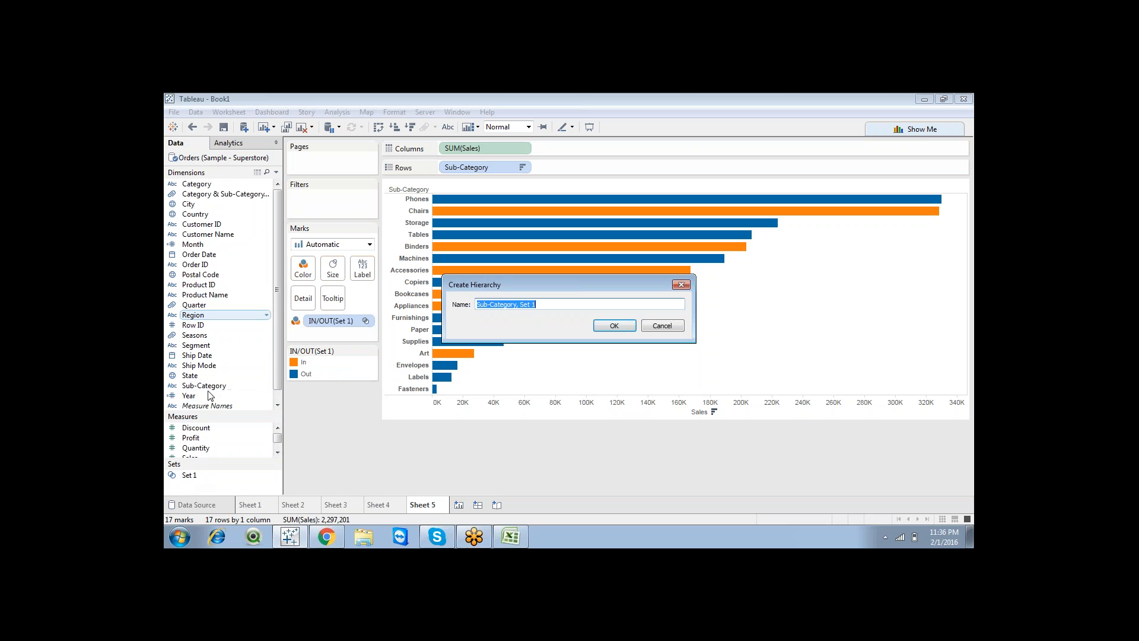
{"action": "left_click", "coordinate": [618, 322]}
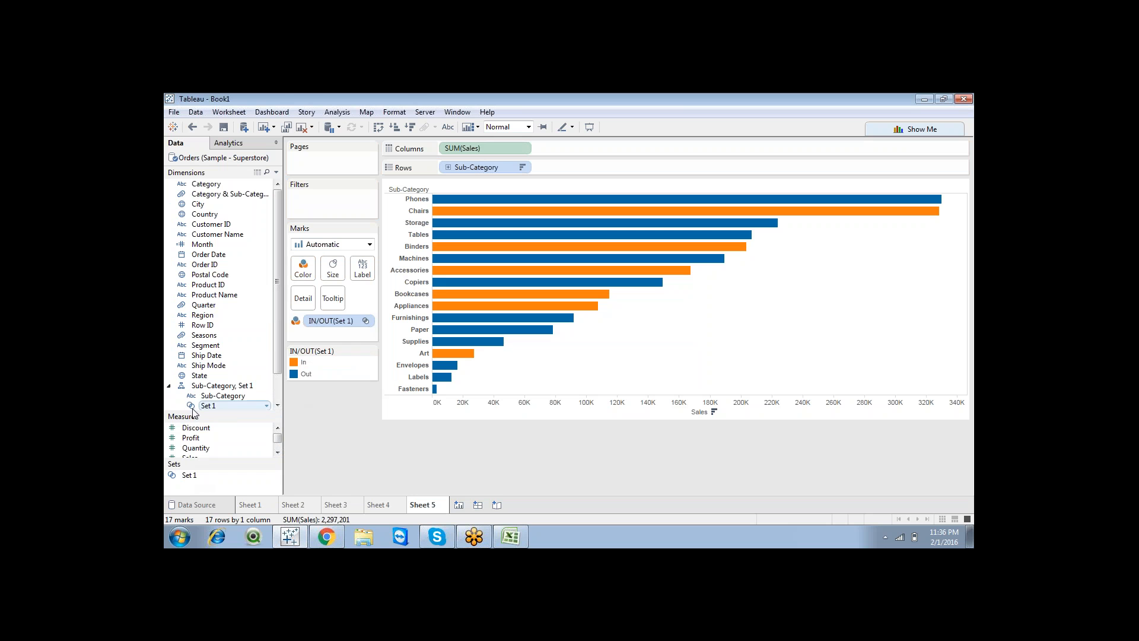
{"action": "scroll", "coordinate": [276, 379], "scroll_direction": "down", "scroll_amount": 1}
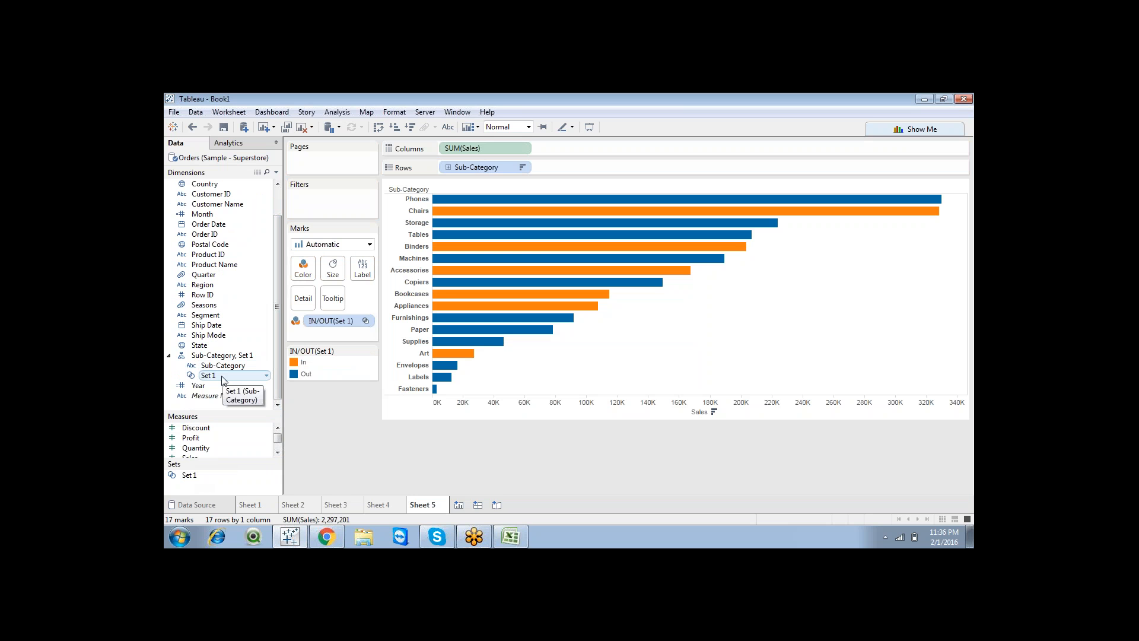
Add Set 1 to the rows after Sub-Category and inspect the In/Out label beside Phones
{"action": "left_click_drag", "start_coordinate": [213, 411], "coordinate": [214, 314]}
{"action": "left_click_drag", "start_coordinate": [220, 463], "coordinate": [223, 384]}
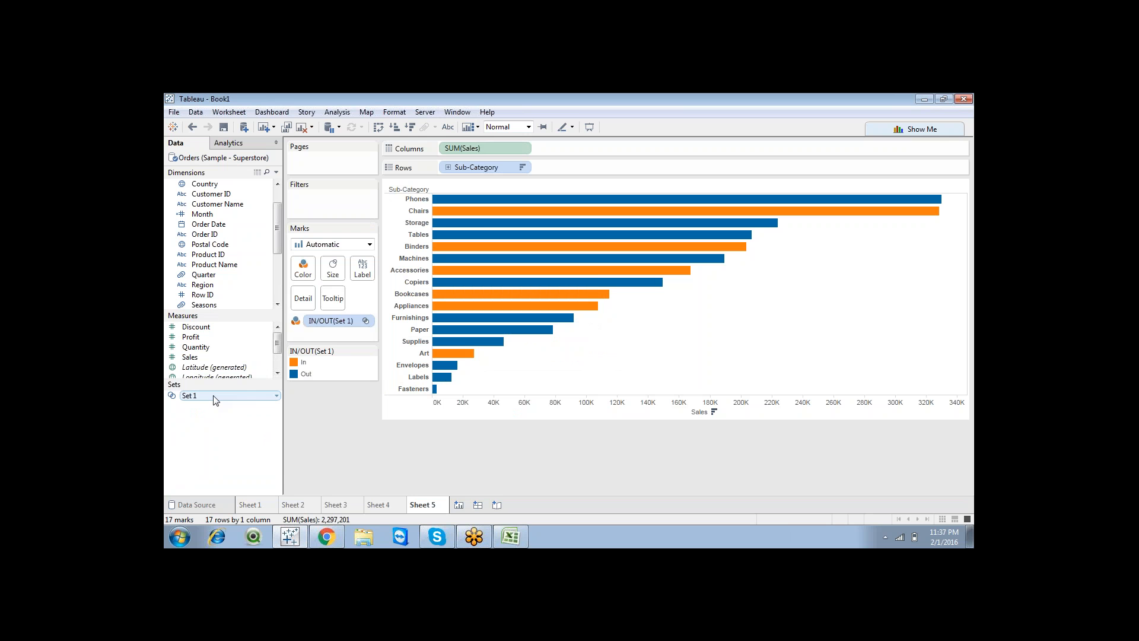
{"action": "left_click_drag", "start_coordinate": [214, 396], "coordinate": [578, 168]}
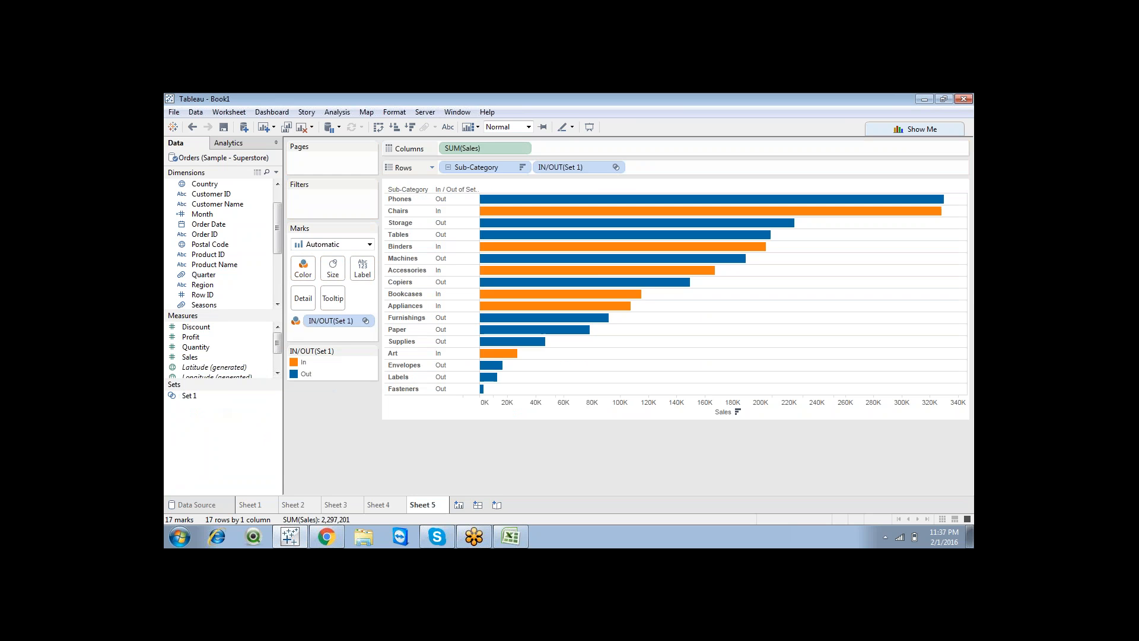
{"action": "left_click", "coordinate": [439, 201]}
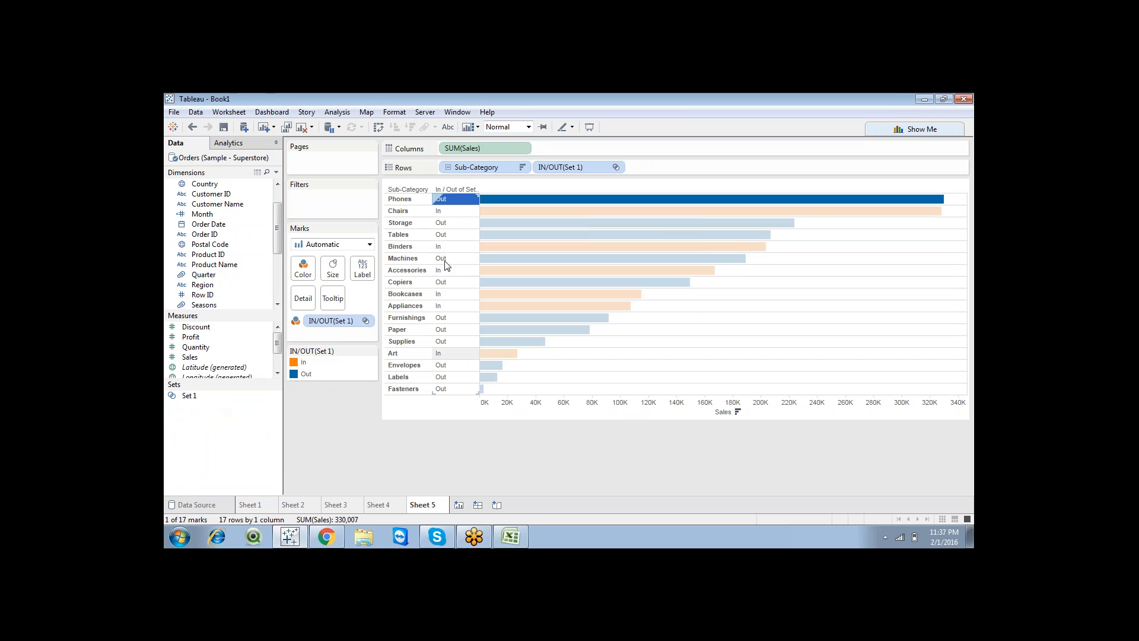
{"action": "left_click", "coordinate": [556, 164]}
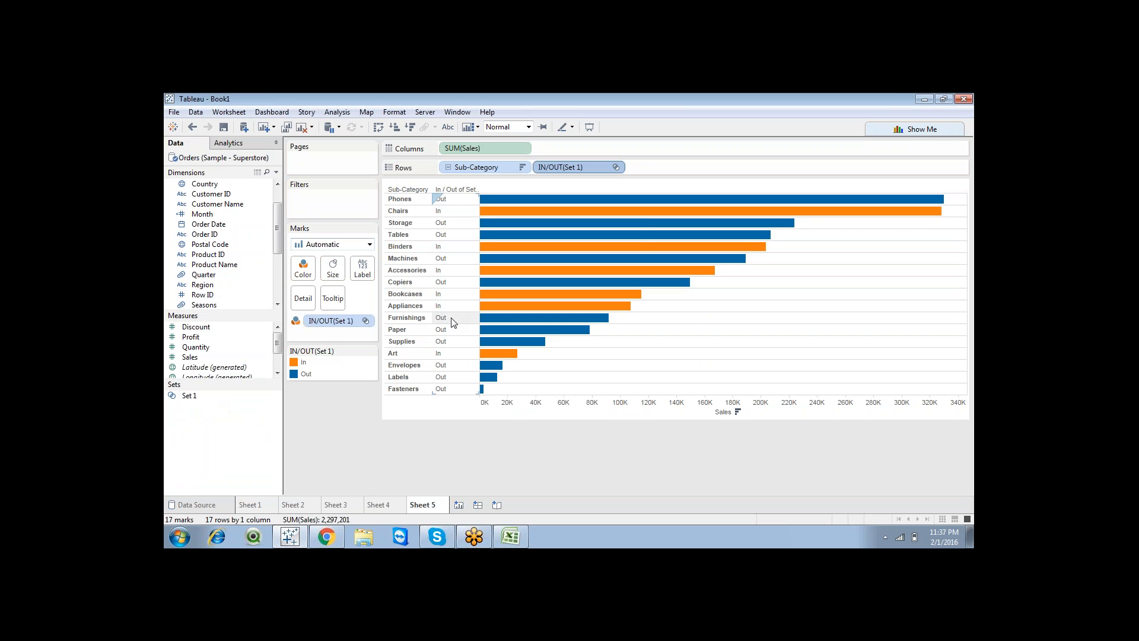
Show a quick filter for IN/OUT(Set 1), exclude the In and Out members in turn, and include all members again
{"action": "right_click", "coordinate": [549, 169]}
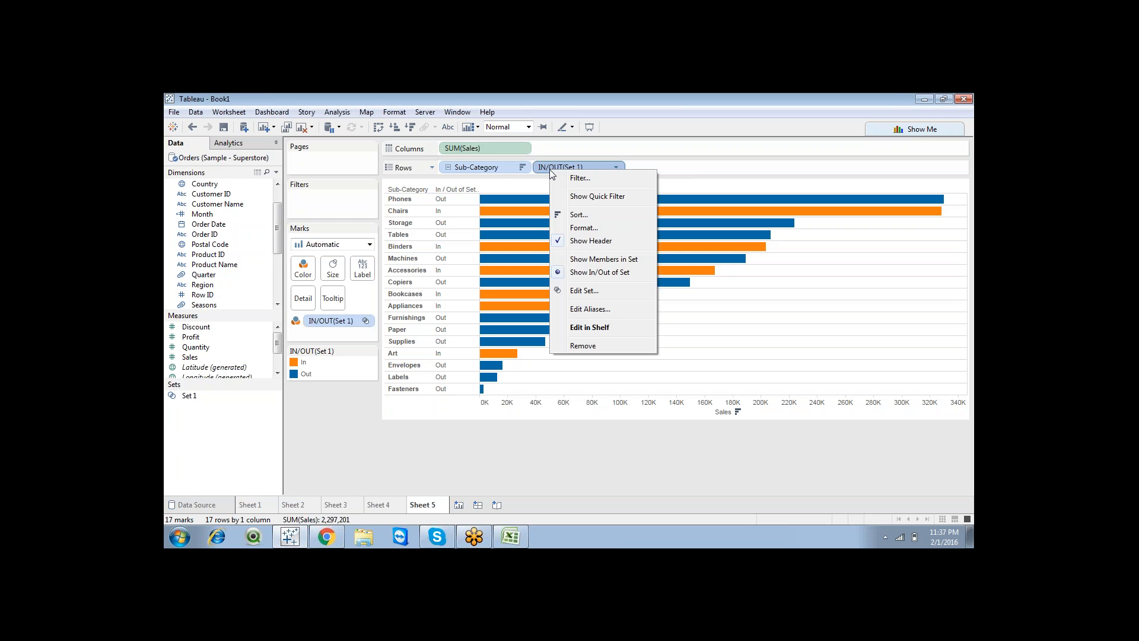
{"action": "left_click", "coordinate": [593, 198]}
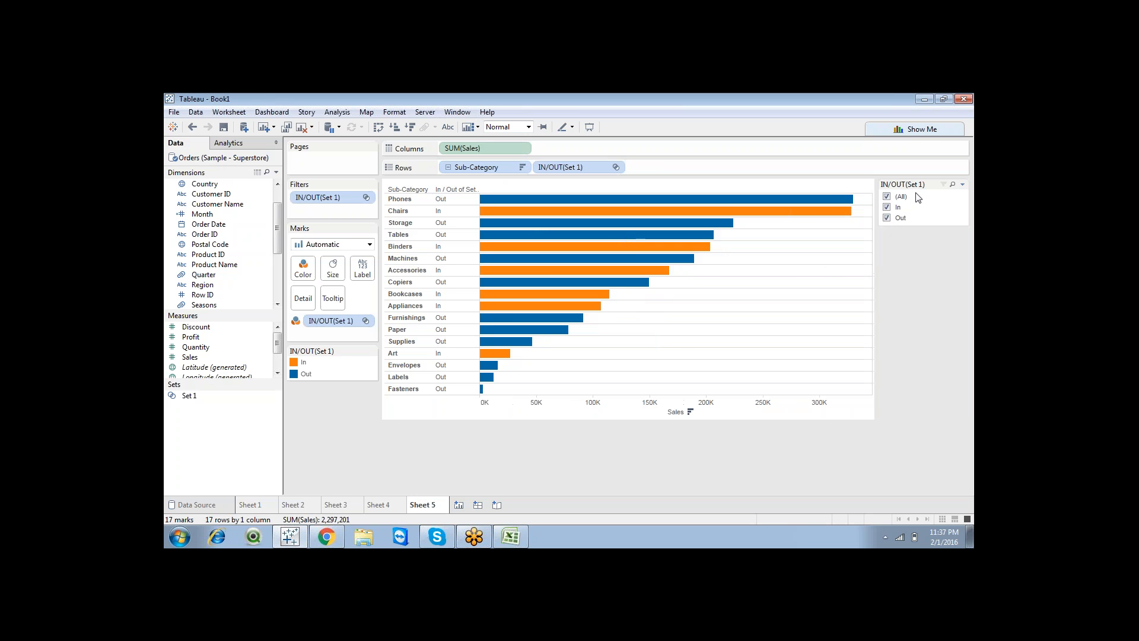
{"action": "left_click", "coordinate": [887, 208]}
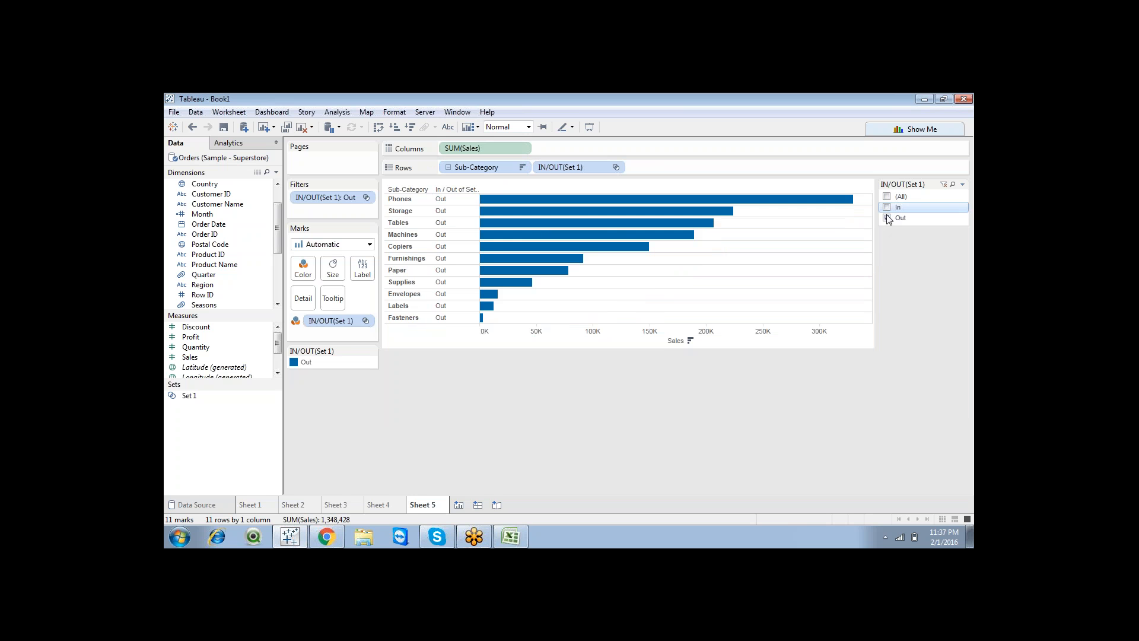
{"action": "left_click", "coordinate": [887, 218]}
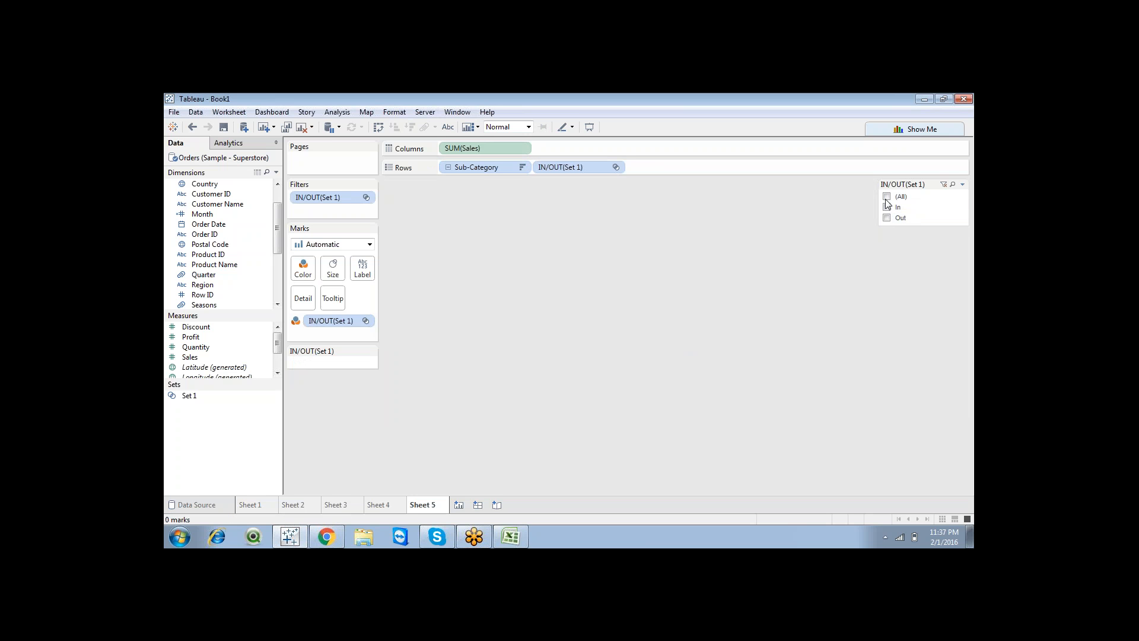
{"action": "left_click", "coordinate": [887, 197]}
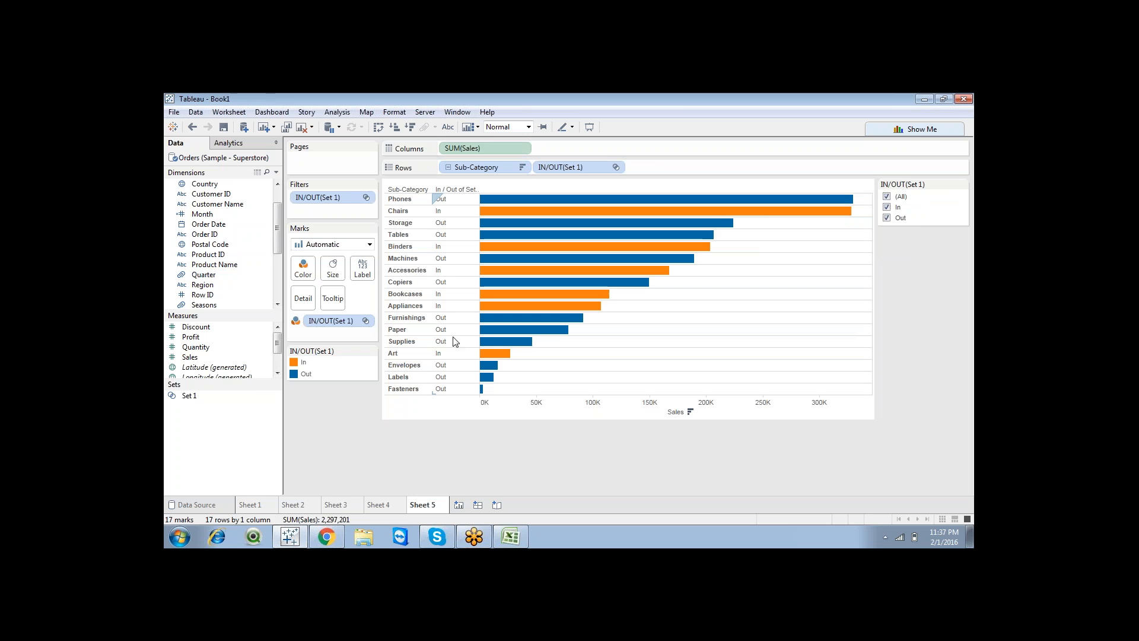
Add a new worksheet and remove the Sub-Category, Set 1 hierarchy from the dimensions
{"action": "left_click", "coordinate": [219, 396]}
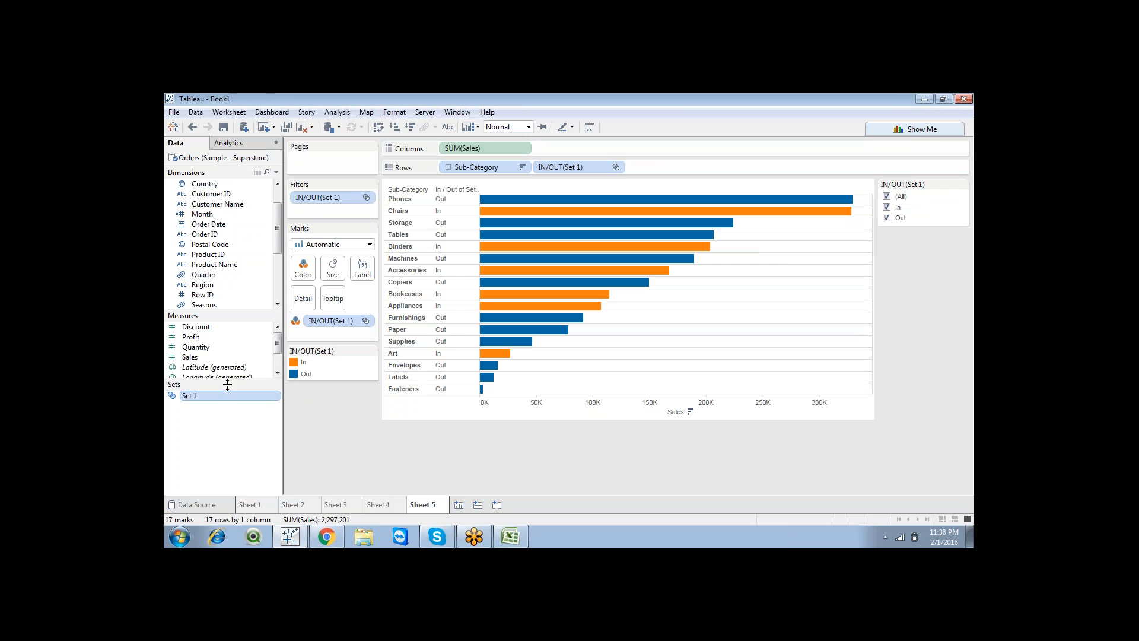
{"action": "left_click", "coordinate": [459, 506]}
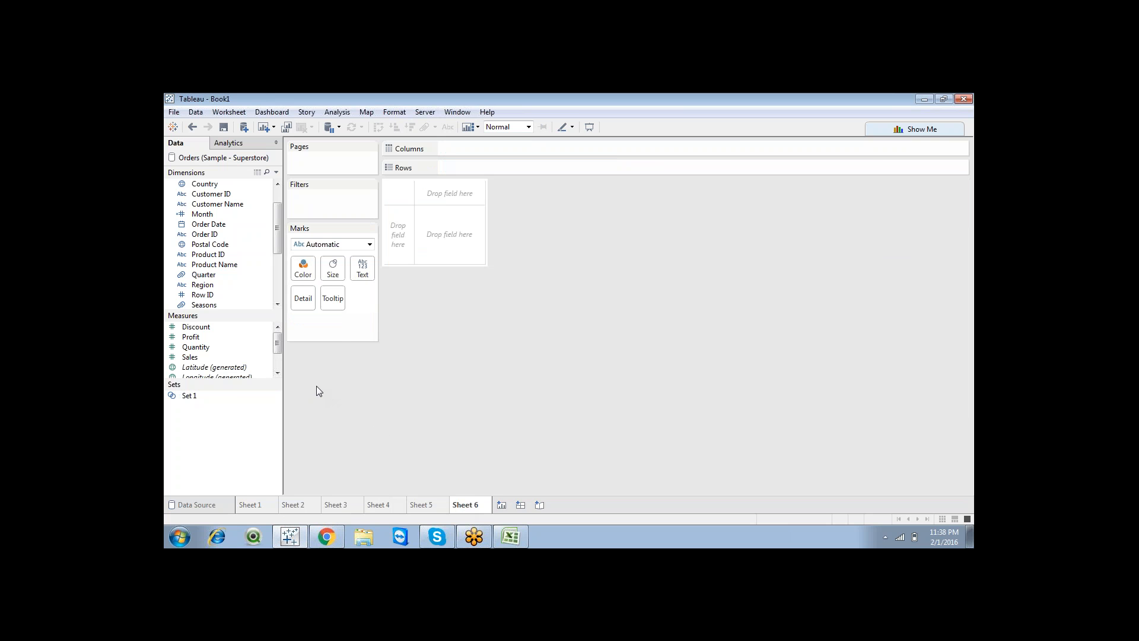
{"action": "left_click_drag", "start_coordinate": [234, 382], "coordinate": [234, 412]}
{"action": "left_click_drag", "start_coordinate": [221, 311], "coordinate": [226, 389]}
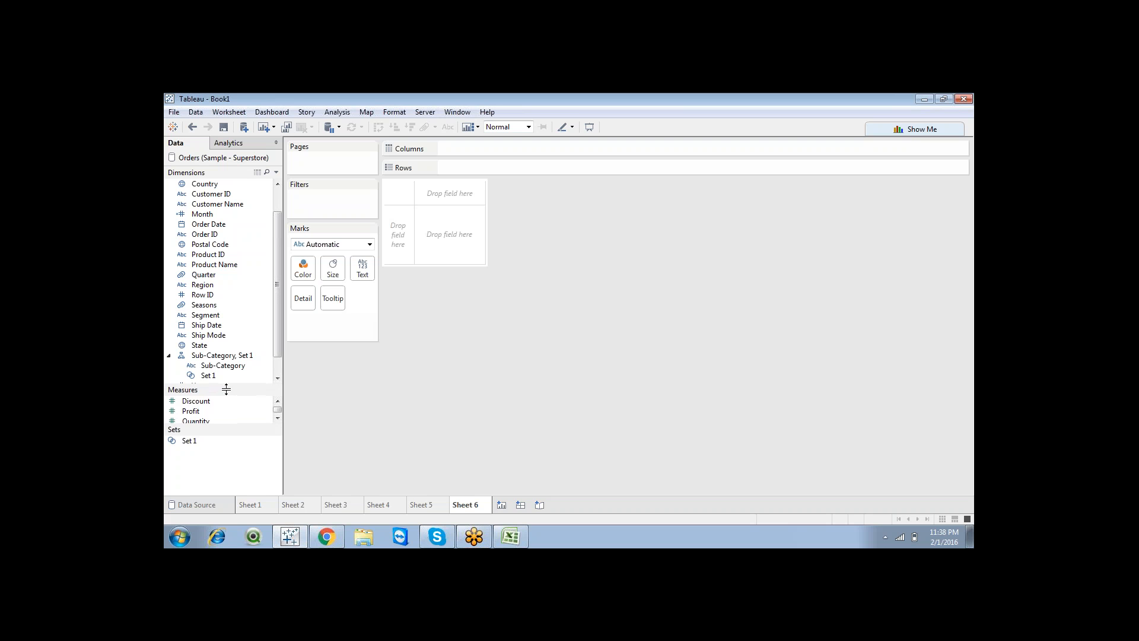
{"action": "scroll", "coordinate": [278, 342], "scroll_direction": "down", "scroll_amount": 1}
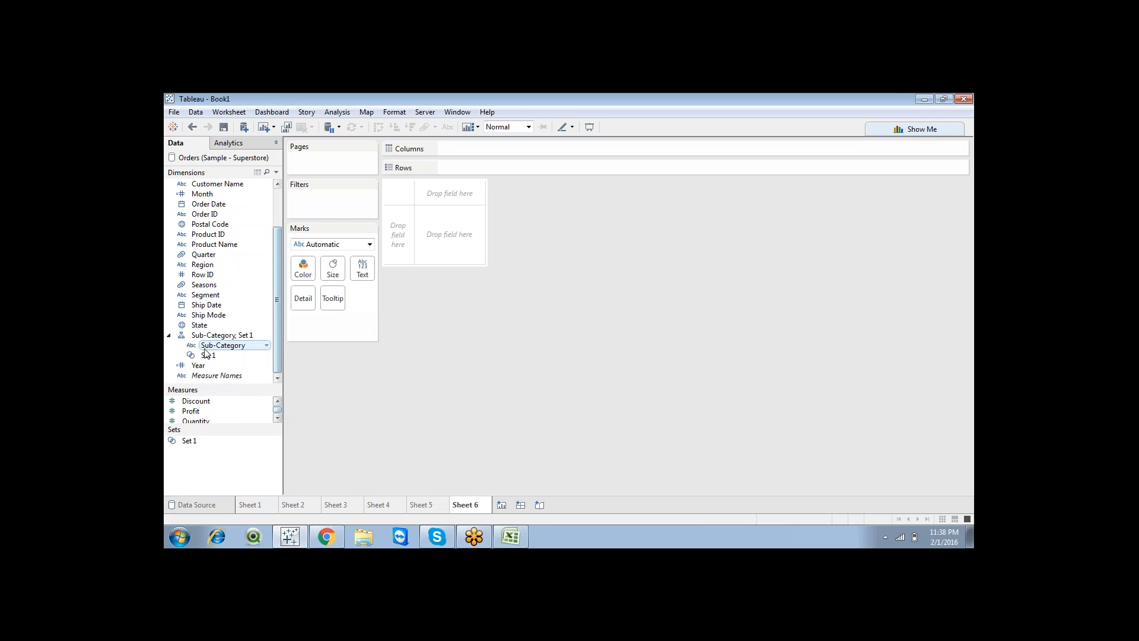
{"action": "right_click", "coordinate": [201, 337]}
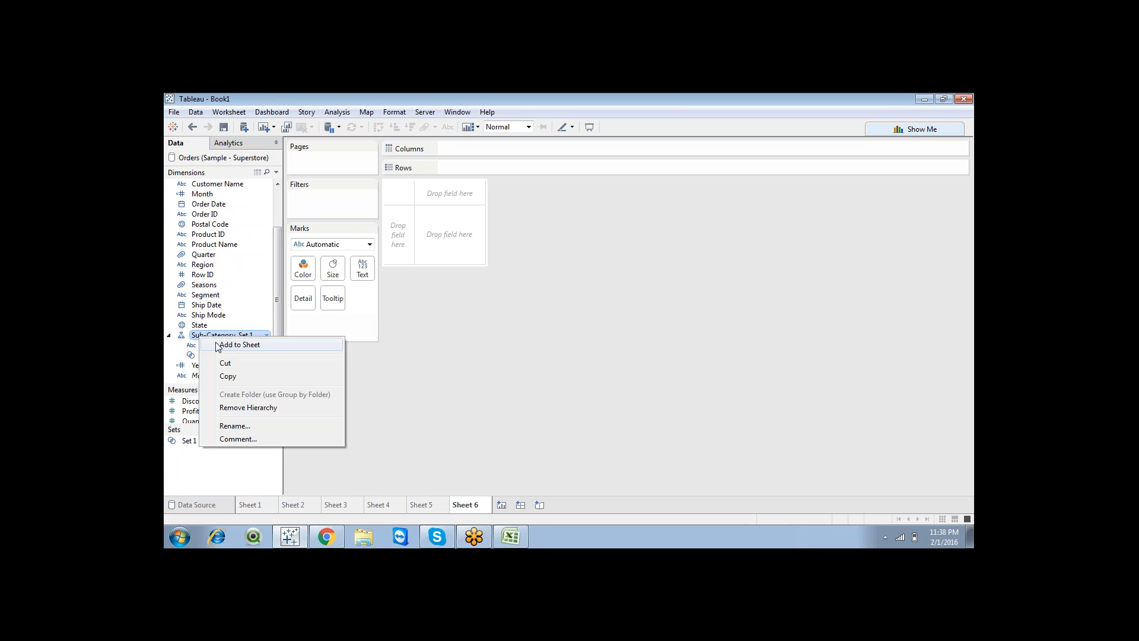
{"action": "left_click", "coordinate": [223, 408]}
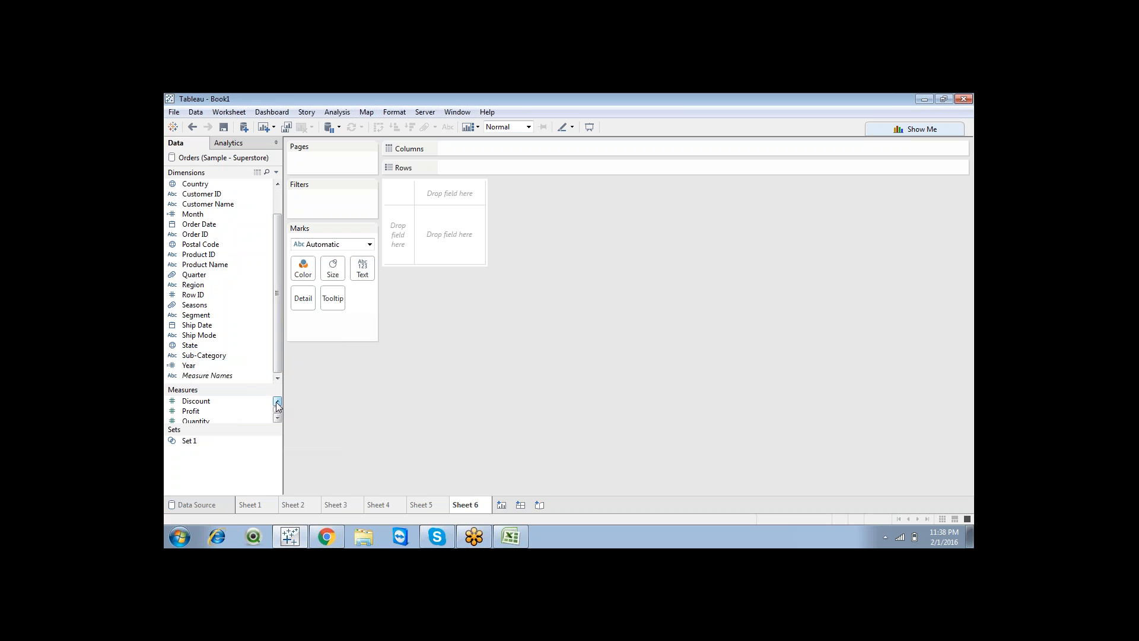
Remove IN/OUT(Set 1) from the rows, filters and color of Sheet 5, and hide its quick filter card
{"action": "left_click_drag", "start_coordinate": [228, 427], "coordinate": [229, 393]}
{"action": "left_click", "coordinate": [428, 504]}
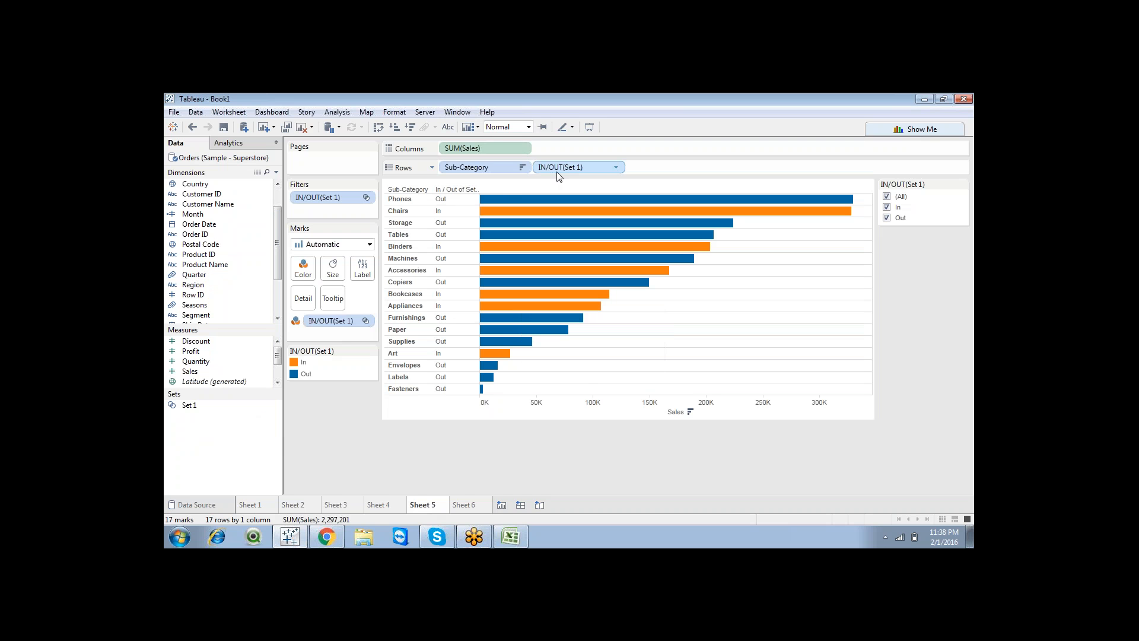
{"action": "left_click_drag", "start_coordinate": [560, 168], "coordinate": [517, 461]}
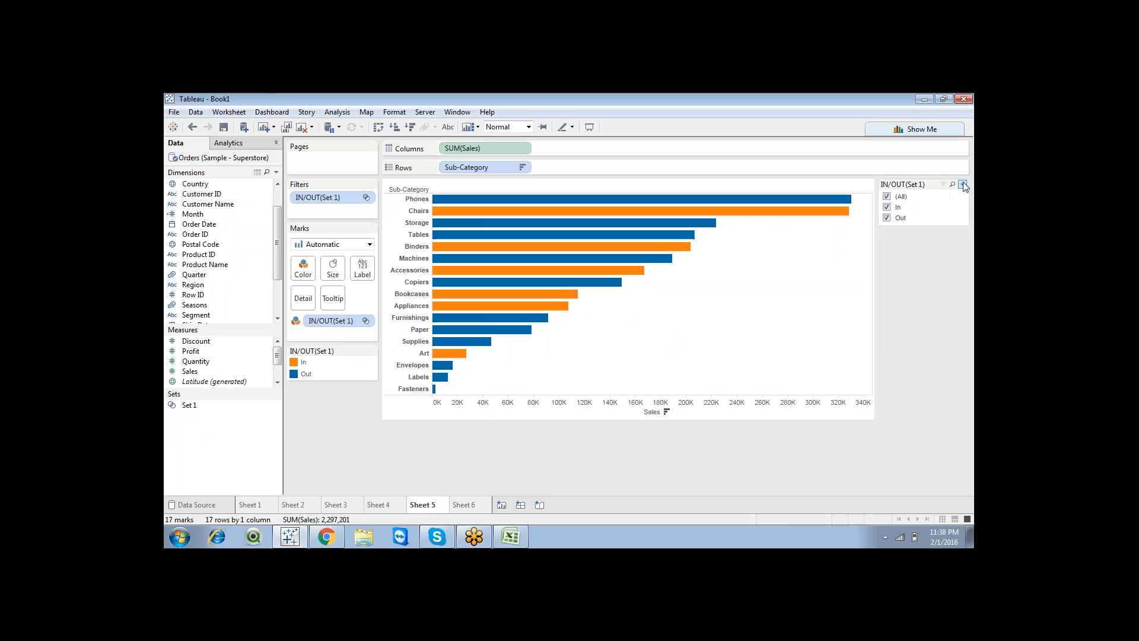
{"action": "left_click", "coordinate": [961, 185]}
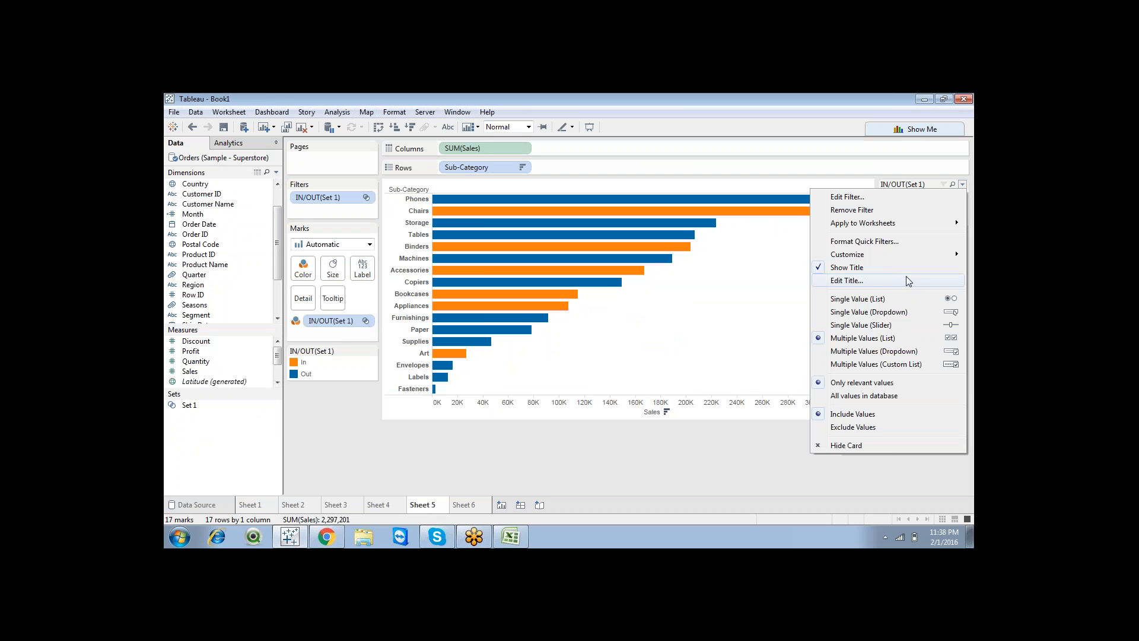
{"action": "left_click", "coordinate": [864, 445]}
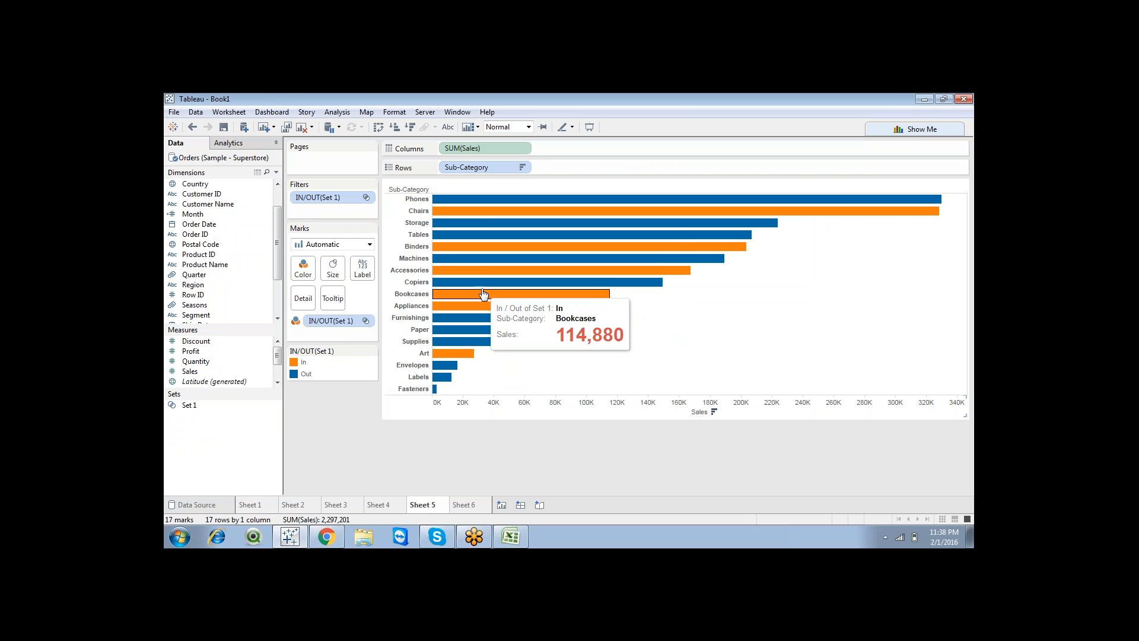
{"action": "left_click_drag", "start_coordinate": [332, 198], "coordinate": [356, 454]}
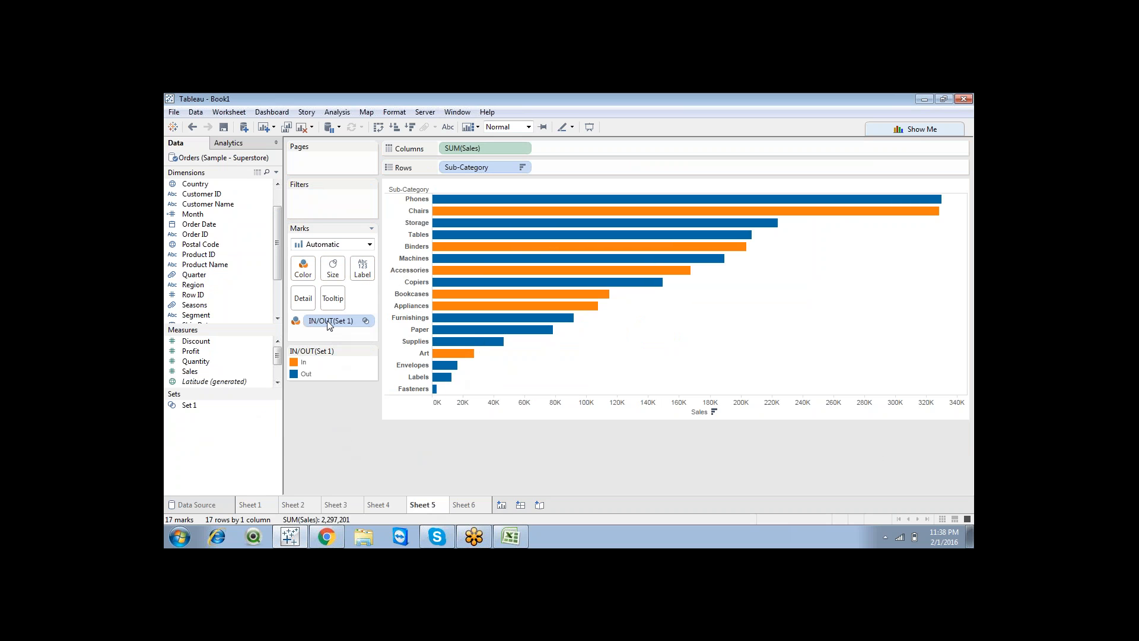
{"action": "left_click_drag", "start_coordinate": [330, 321], "coordinate": [326, 448]}
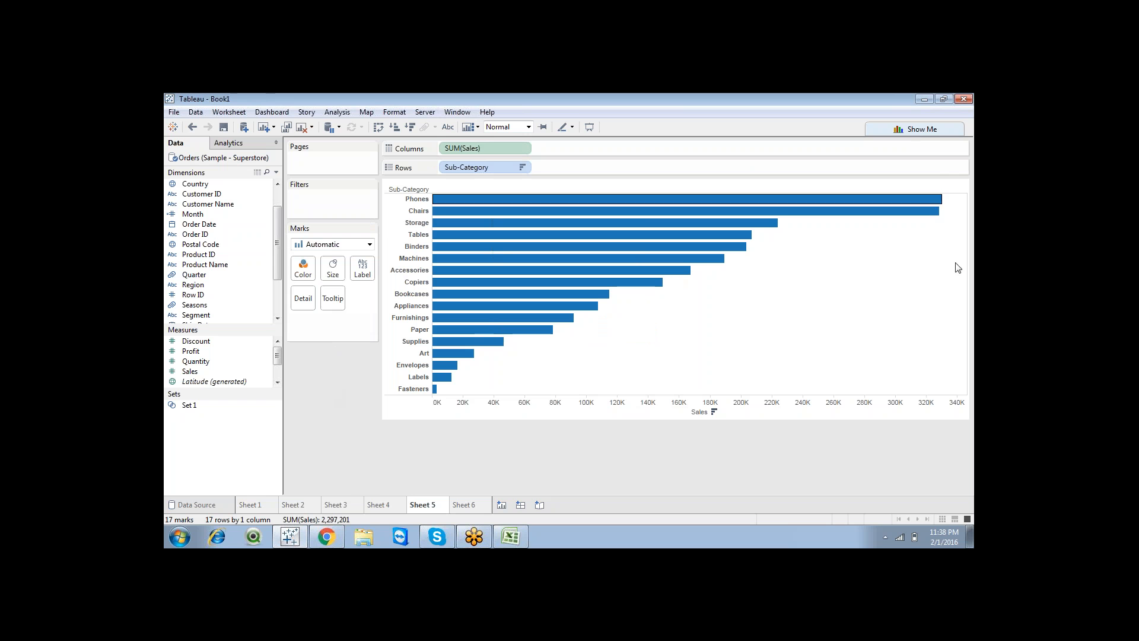
Narrow the bar chart and color its bars by Country, viewing the Country color palette without changing it
{"action": "left_click_drag", "start_coordinate": [971, 273], "coordinate": [719, 301]}
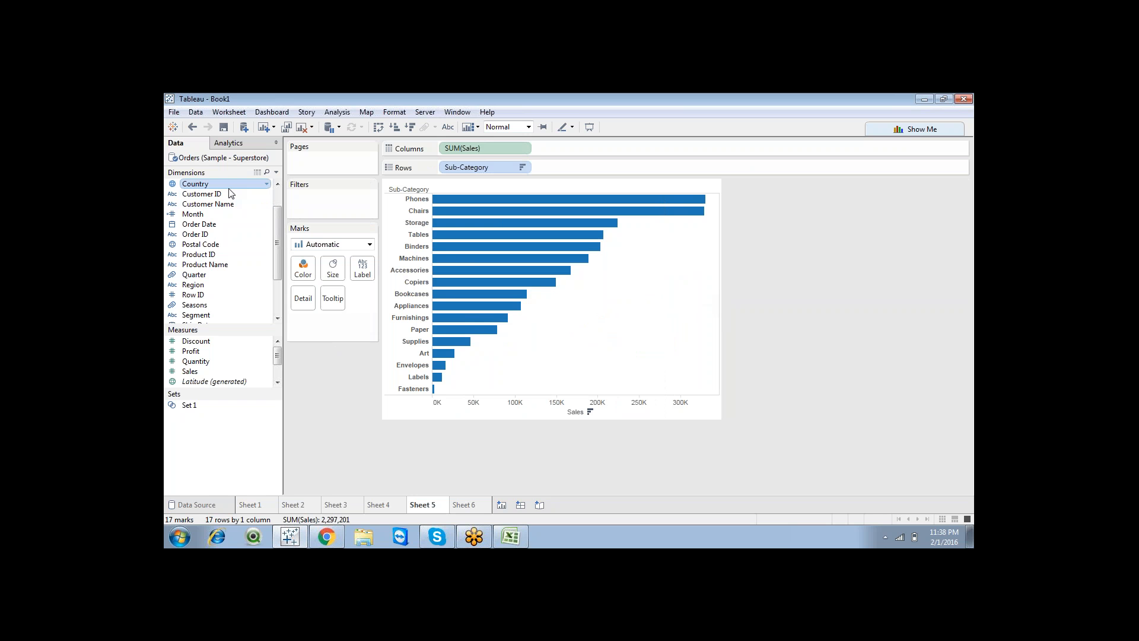
{"action": "left_click_drag", "start_coordinate": [229, 185], "coordinate": [306, 271]}
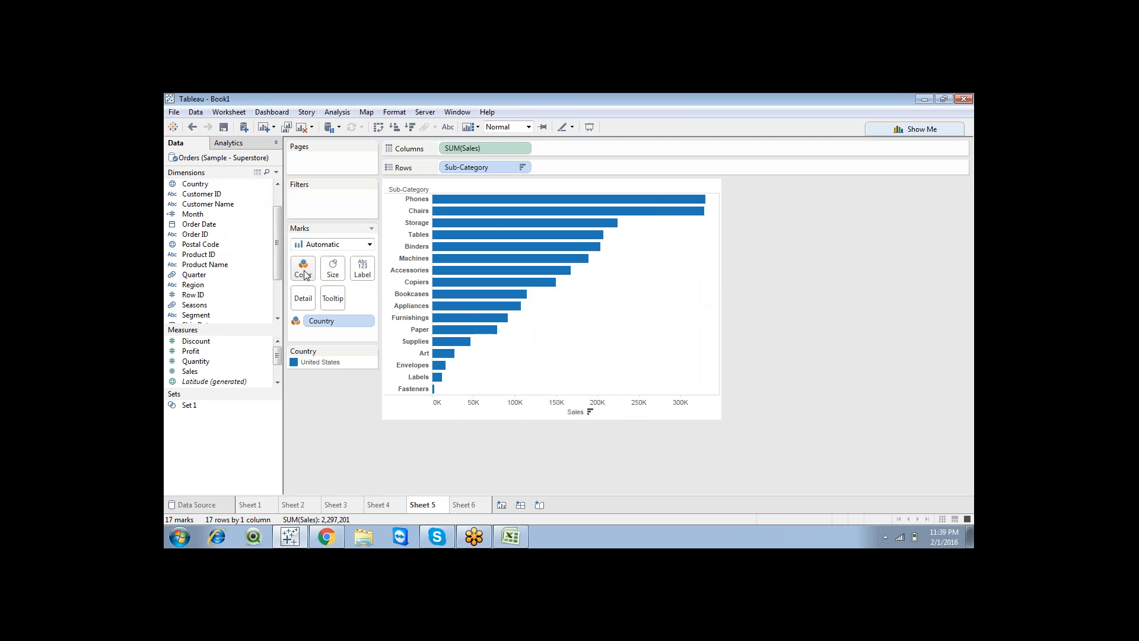
{"action": "double_click", "coordinate": [294, 363]}
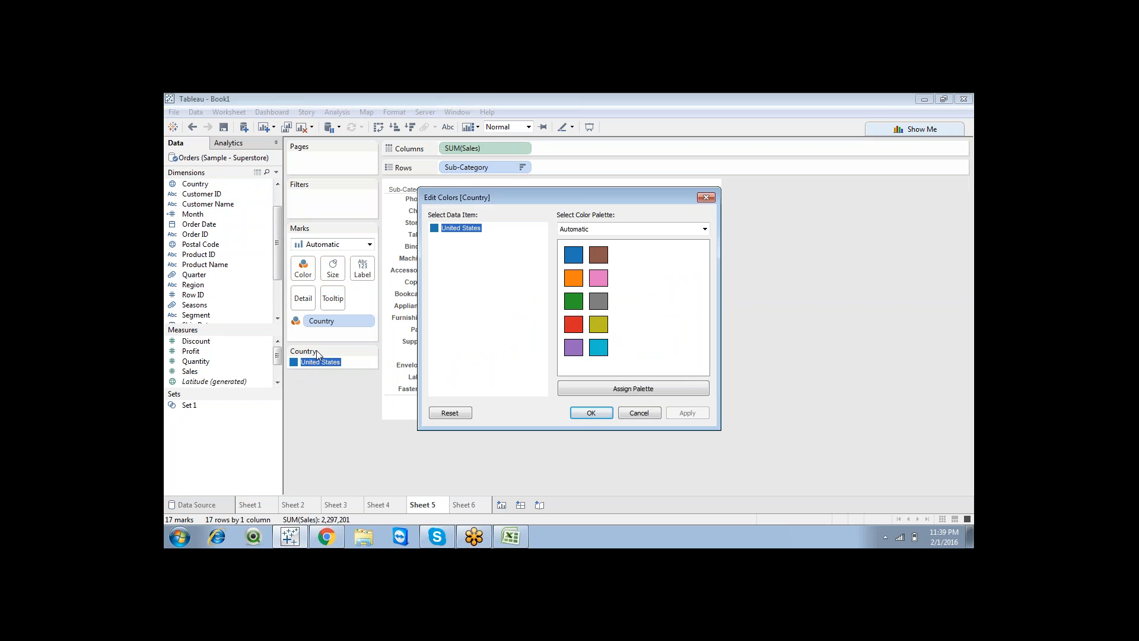
{"action": "left_click", "coordinate": [639, 413]}
{"action": "mouse_move", "coordinate": [451, 252]}
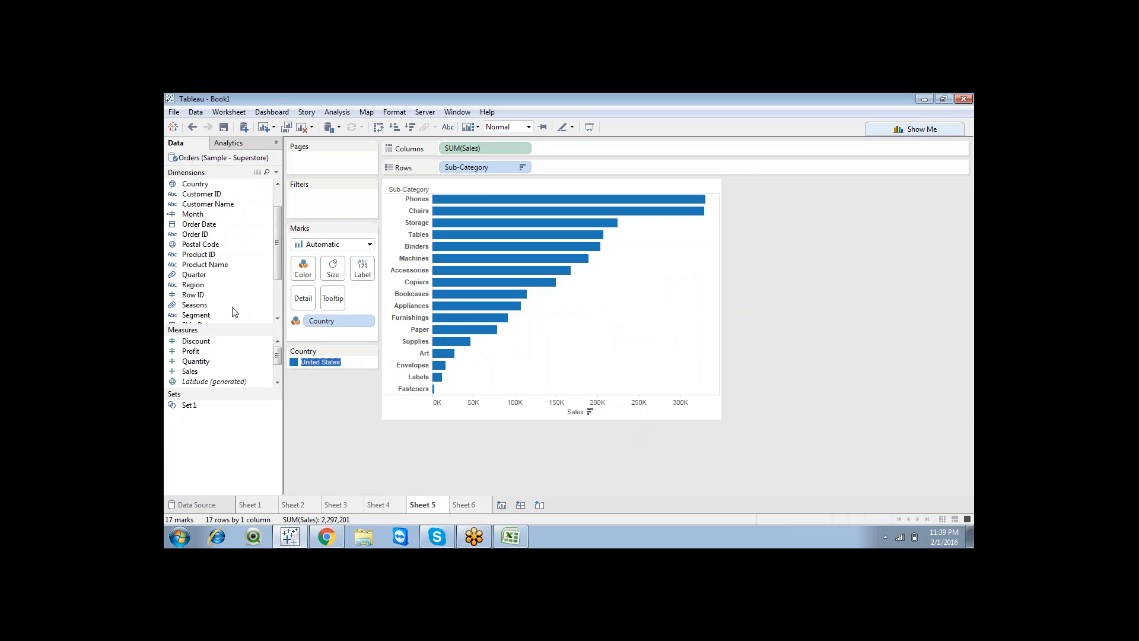
{"action": "left_click_drag", "start_coordinate": [211, 334], "coordinate": [205, 413]}
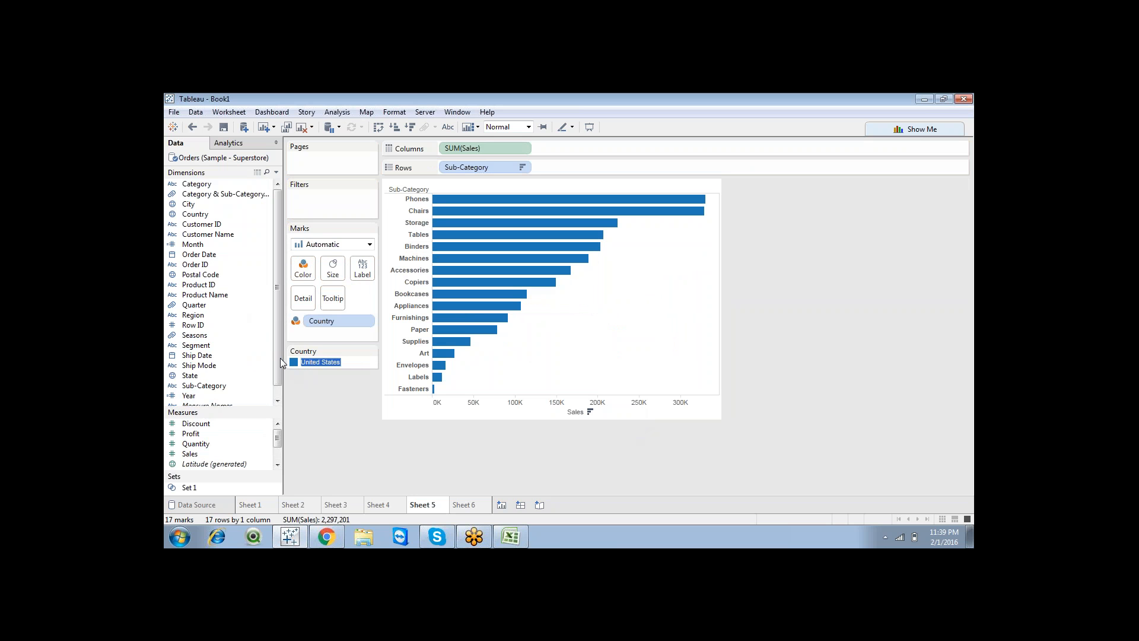
{"action": "left_click_drag", "start_coordinate": [279, 355], "coordinate": [280, 387]}
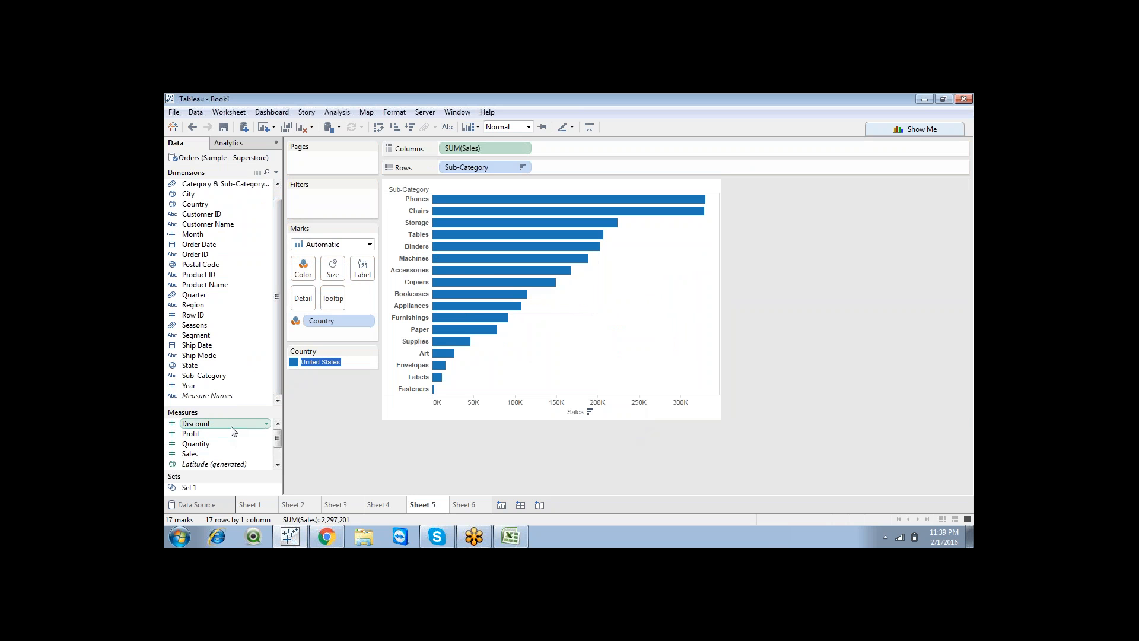
{"action": "left_click_drag", "start_coordinate": [231, 415], "coordinate": [237, 284]}
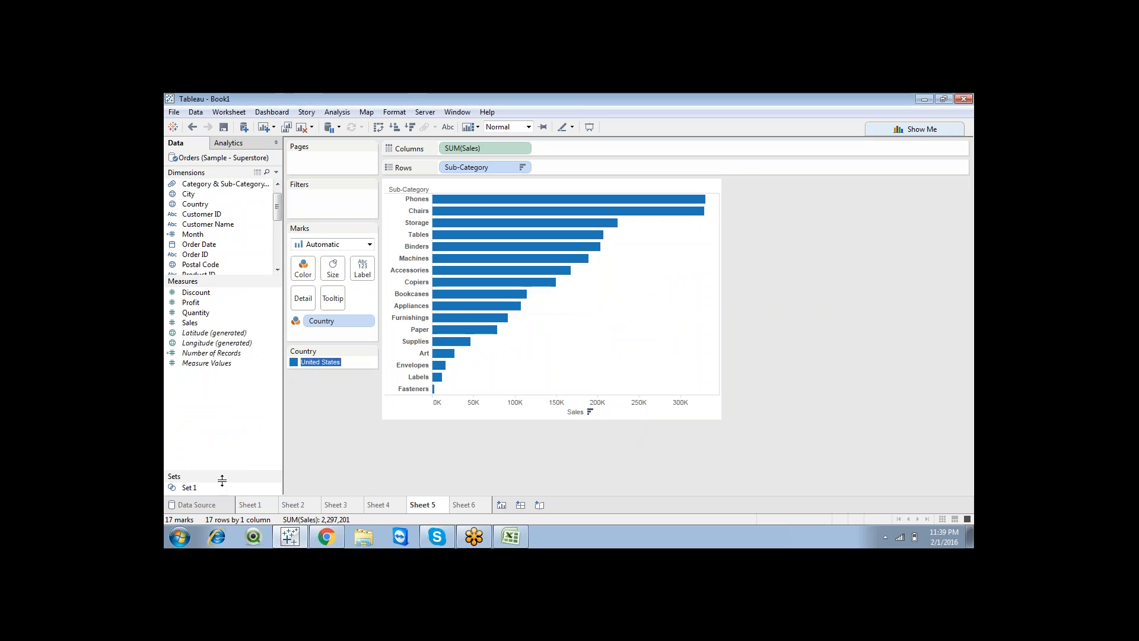
{"action": "left_click_drag", "start_coordinate": [225, 472], "coordinate": [233, 309]}
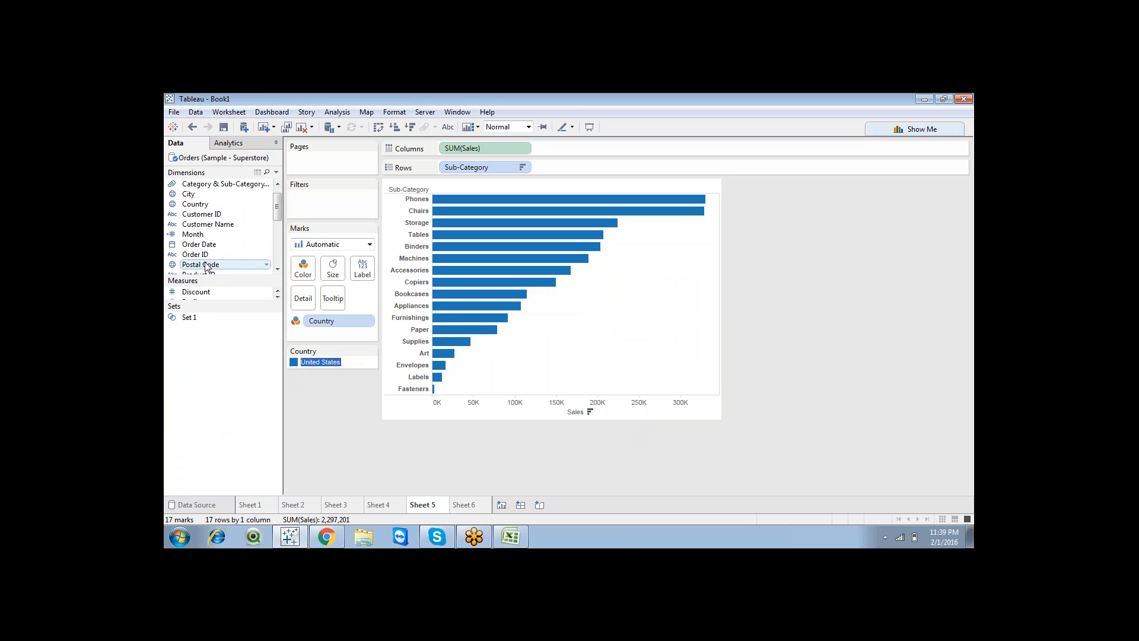
{"action": "right_click", "coordinate": [193, 203]}
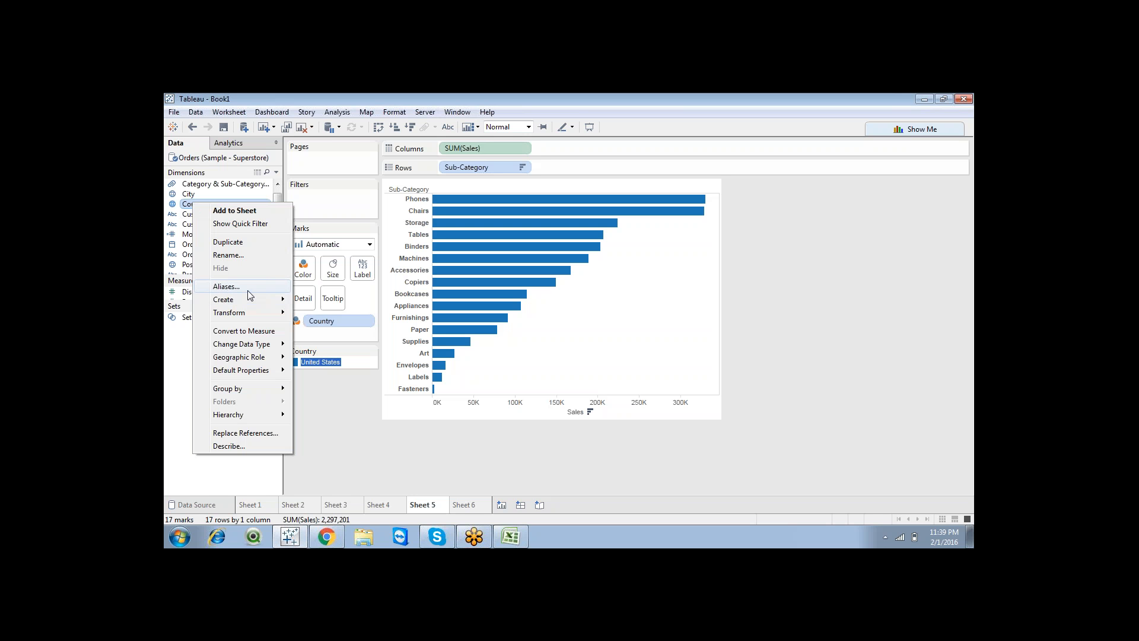
{"action": "mouse_move", "coordinate": [247, 302]}
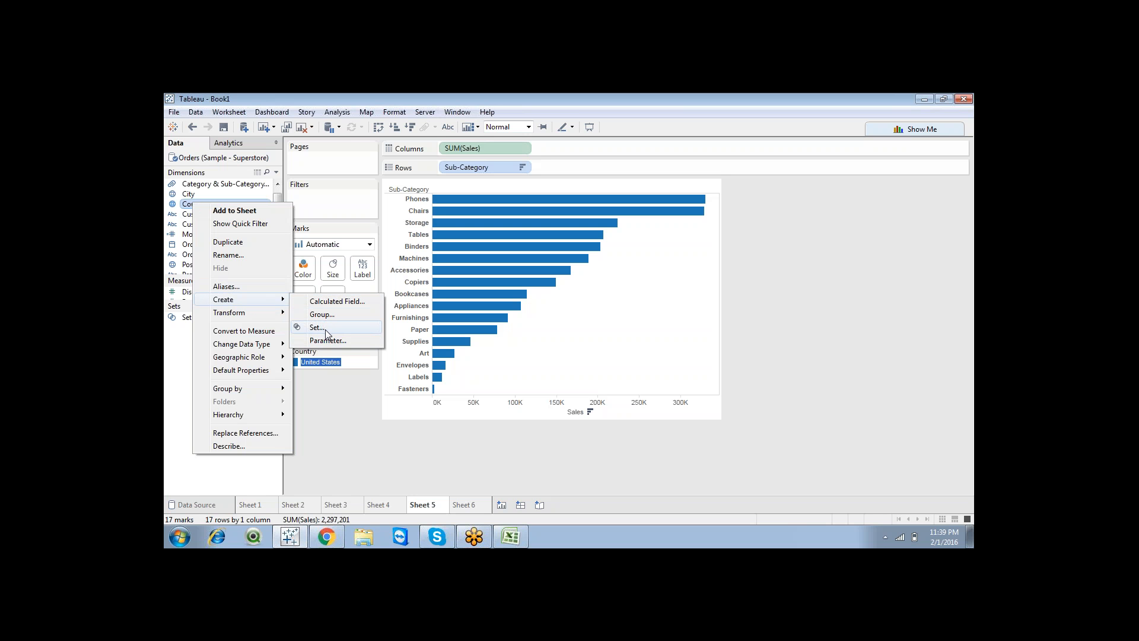
{"action": "left_click", "coordinate": [340, 385]}
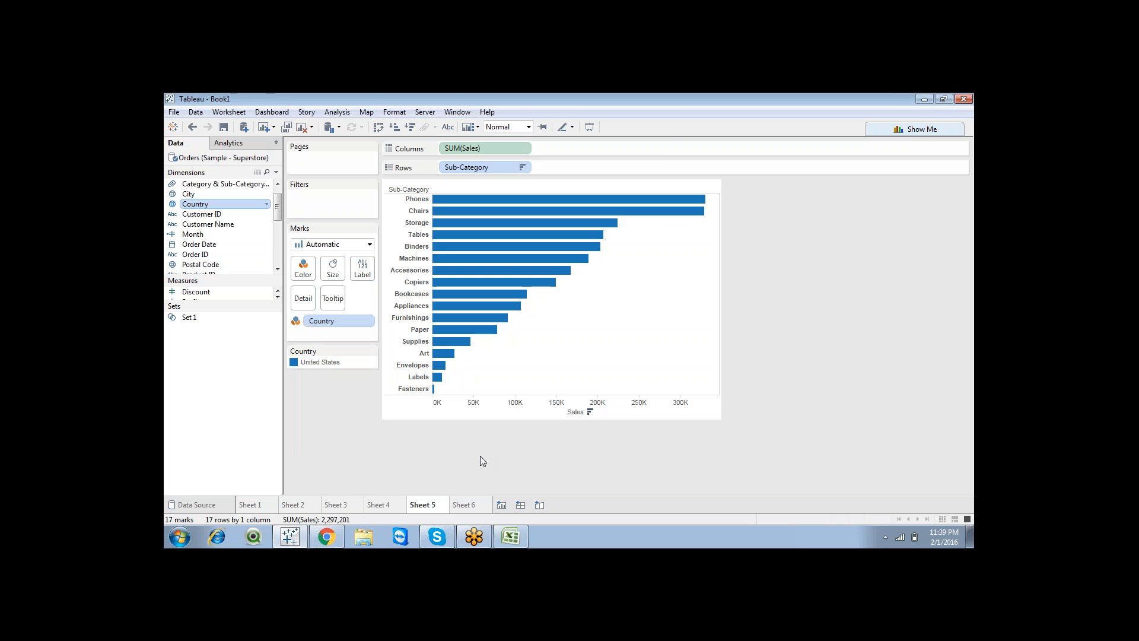
Switch to Sheet 6 and resize the data pane's sections so the dimensions down to Sub-Category can be reached
{"action": "left_click", "coordinate": [477, 504]}
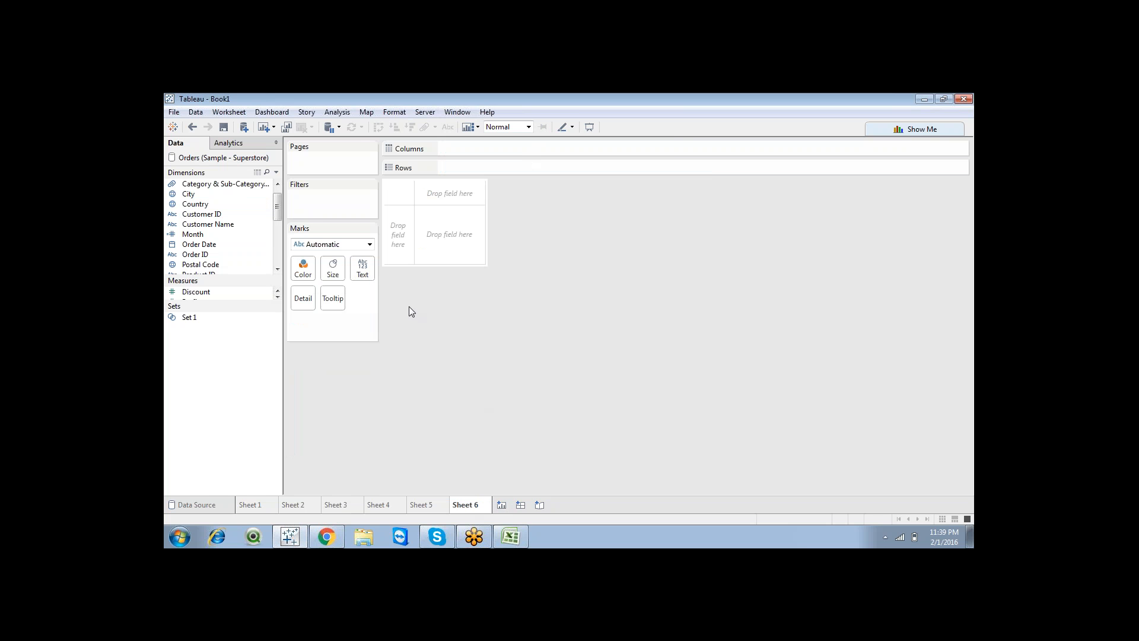
{"action": "left_click_drag", "start_coordinate": [193, 302], "coordinate": [198, 362]}
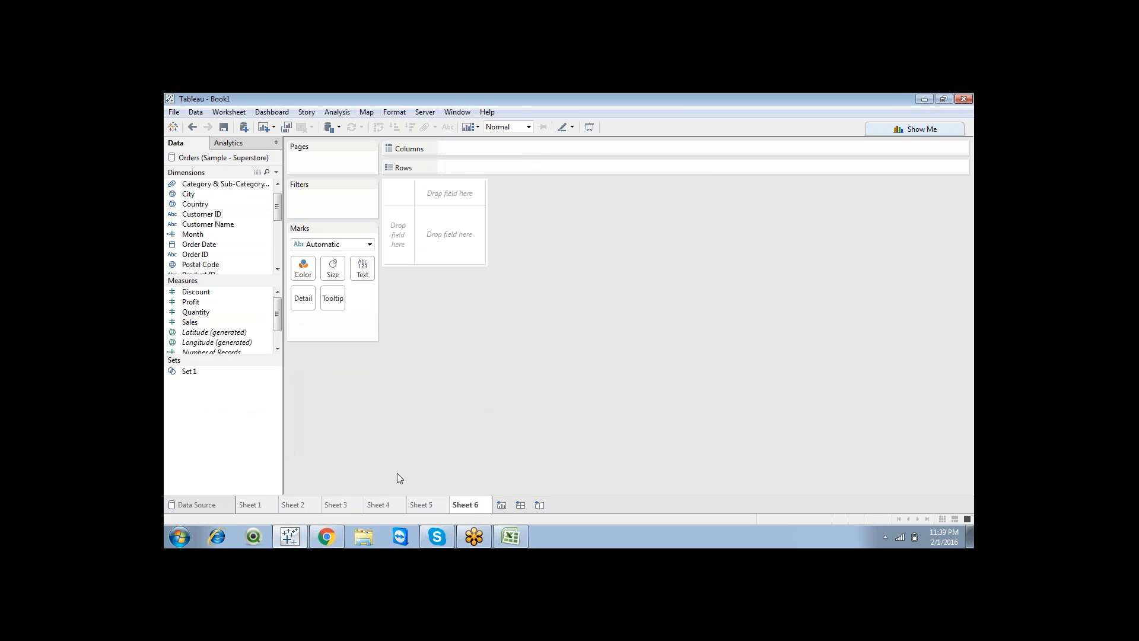
{"action": "mouse_move", "coordinate": [513, 539]}
{"action": "mouse_move", "coordinate": [243, 364]}
{"action": "left_mouse_down"}
{"action": "mouse_move", "coordinate": [246, 391]}
{"action": "mouse_move", "coordinate": [245, 380]}
{"action": "left_mouse_up"}
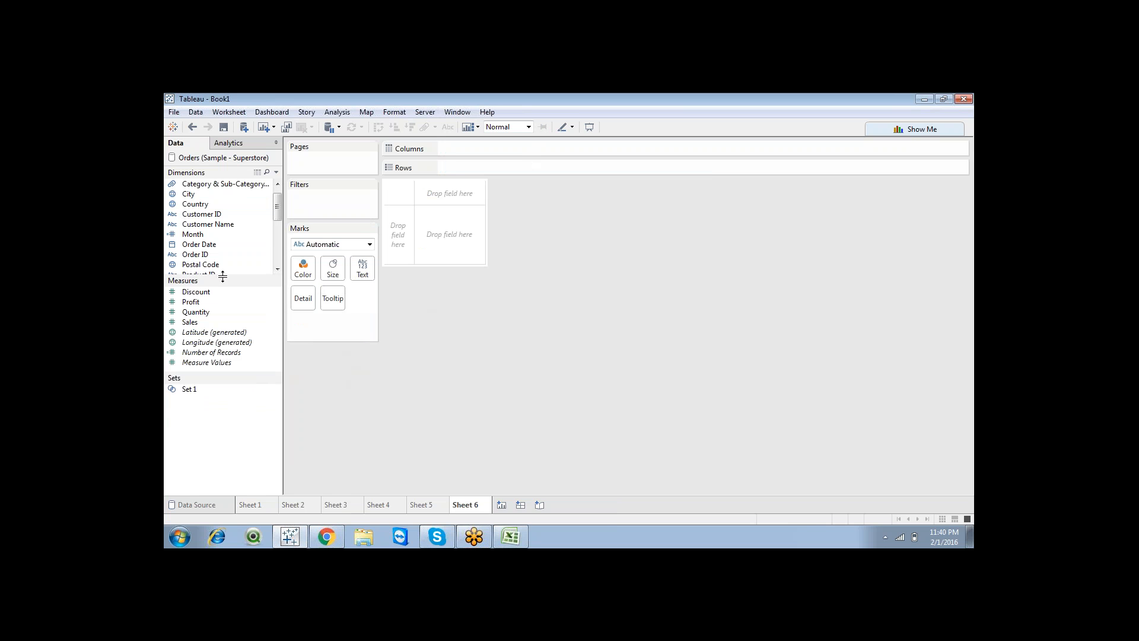
{"action": "left_click_drag", "start_coordinate": [223, 276], "coordinate": [223, 356]}
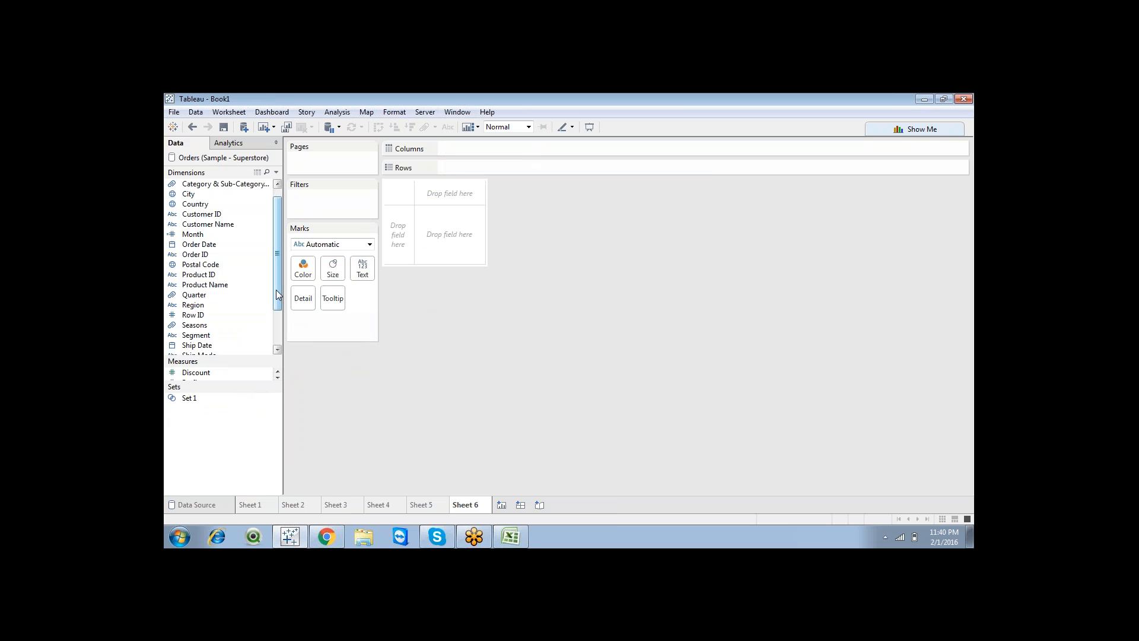
{"action": "left_click_drag", "start_coordinate": [277, 294], "coordinate": [279, 356]}
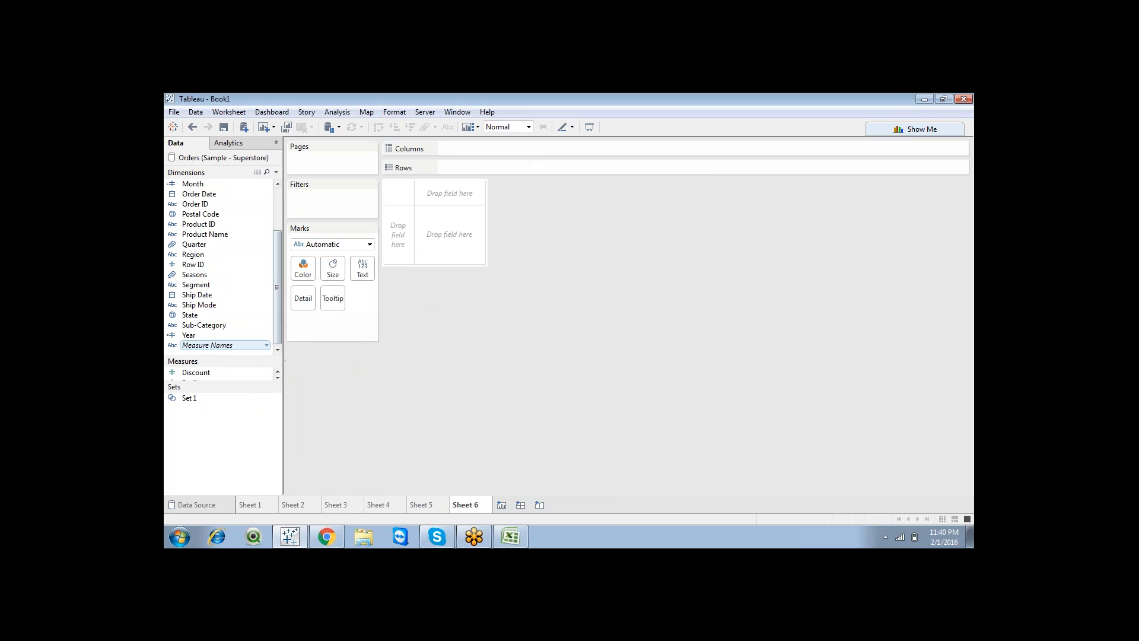
{"action": "right_click", "coordinate": [212, 327]}
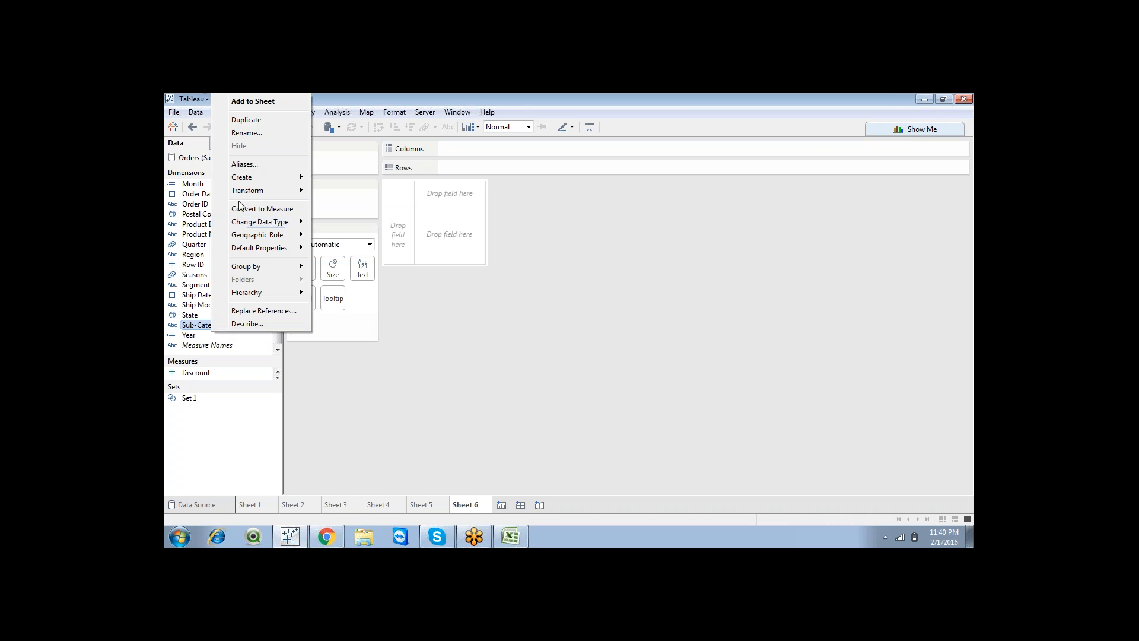
{"action": "mouse_move", "coordinate": [254, 177]}
{"action": "left_click", "coordinate": [334, 369]}
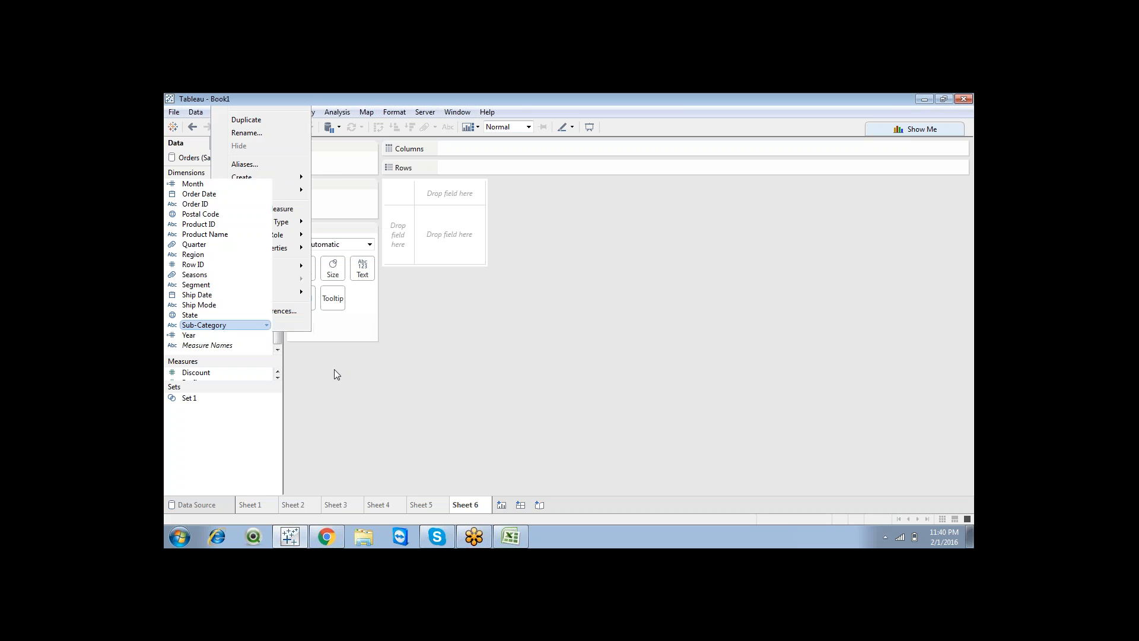
{"action": "right_click", "coordinate": [239, 329]}
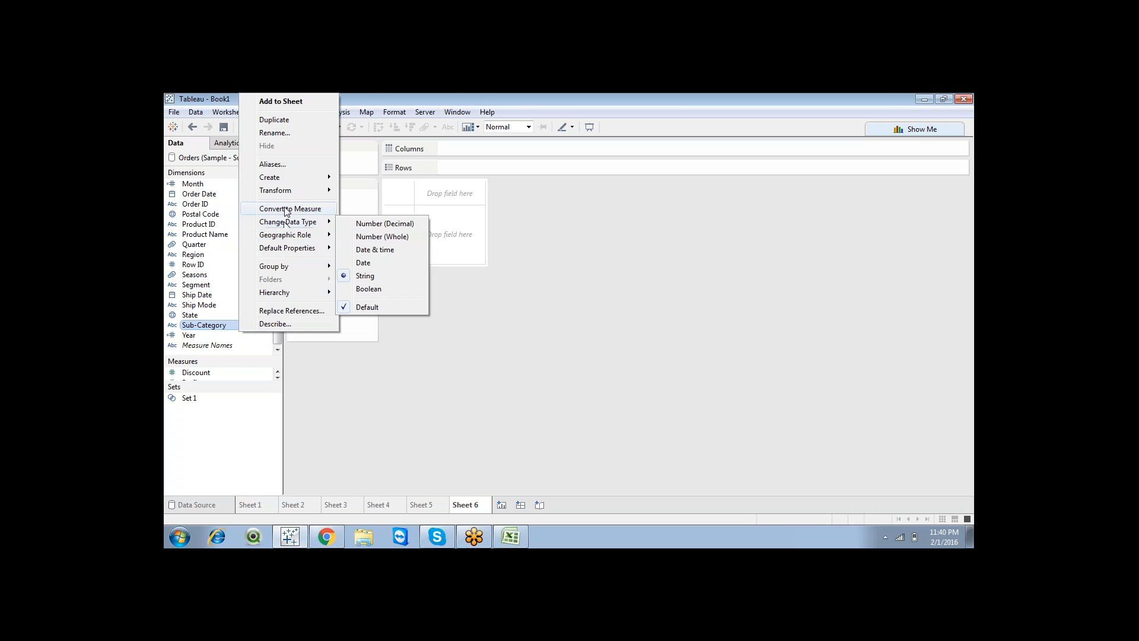
{"action": "mouse_move", "coordinate": [285, 178]}
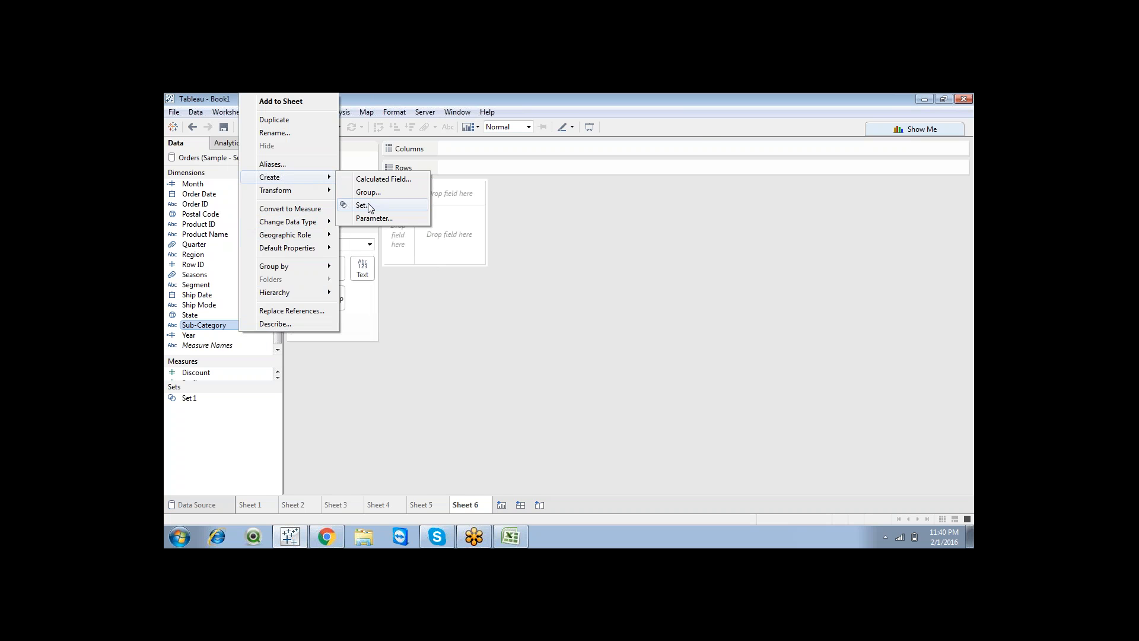
{"action": "left_click", "coordinate": [363, 205]}
{"action": "left_click", "coordinate": [530, 186]}
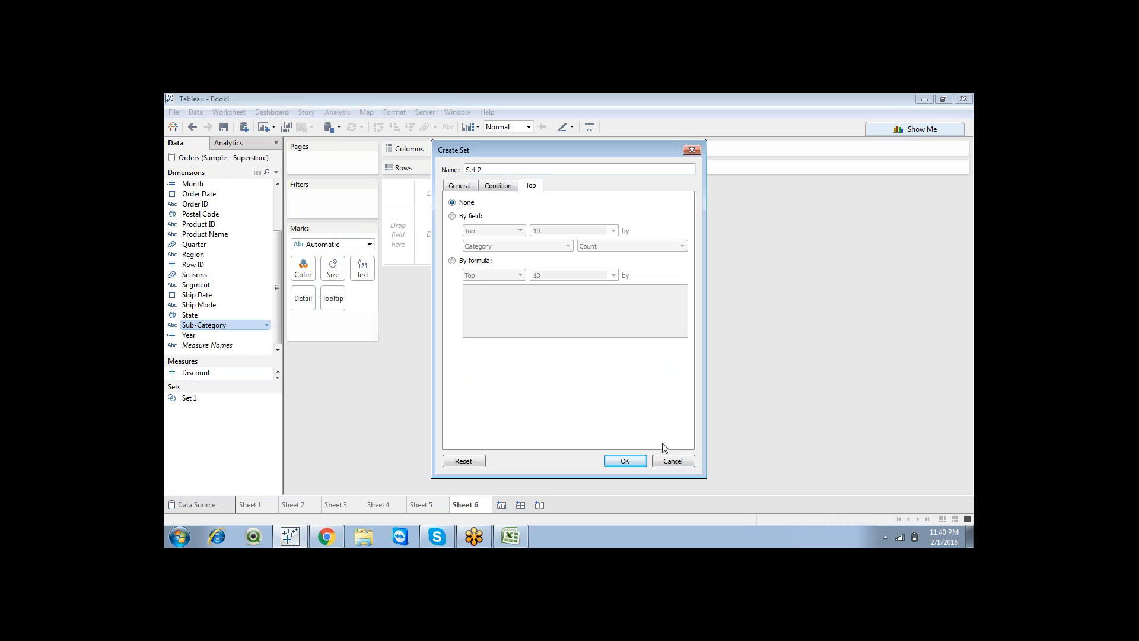
{"action": "left_click", "coordinate": [668, 460]}
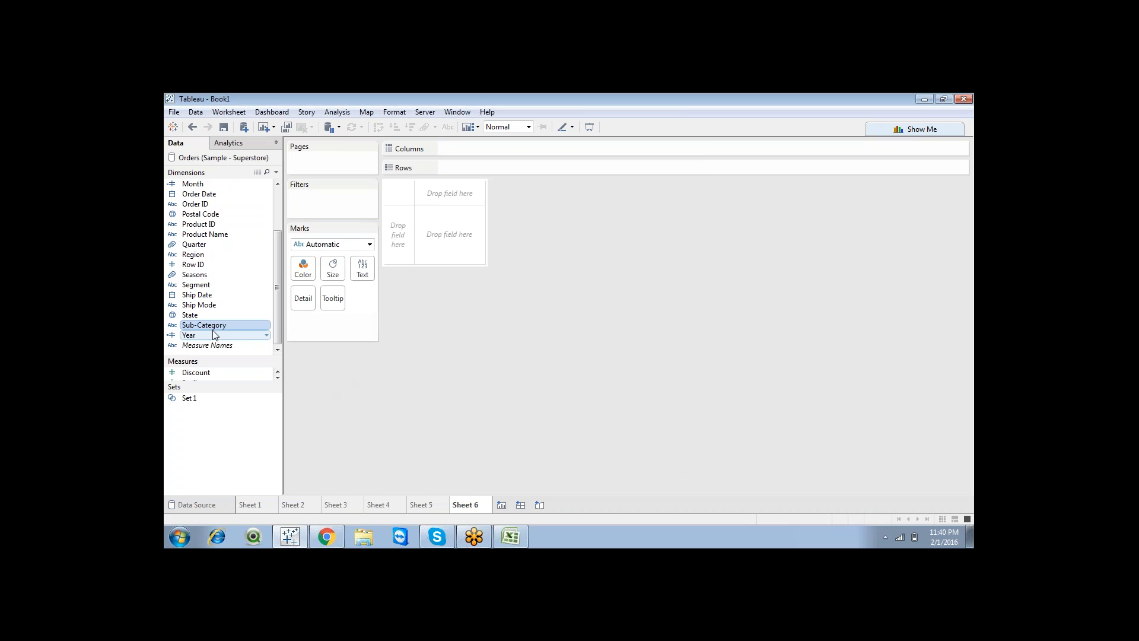
Place Sub-Category on the rows of Sheet 6 and add Sales as the text values
{"action": "left_click_drag", "start_coordinate": [205, 325], "coordinate": [487, 171]}
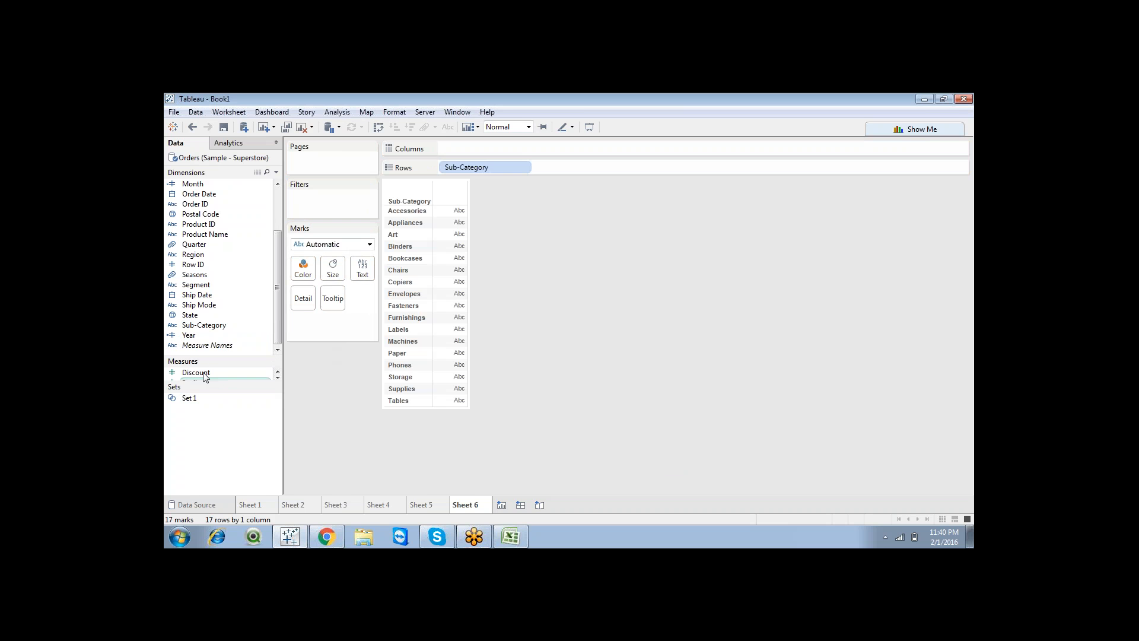
{"action": "left_click_drag", "start_coordinate": [196, 357], "coordinate": [185, 287]}
{"action": "double_click", "coordinate": [196, 330]}
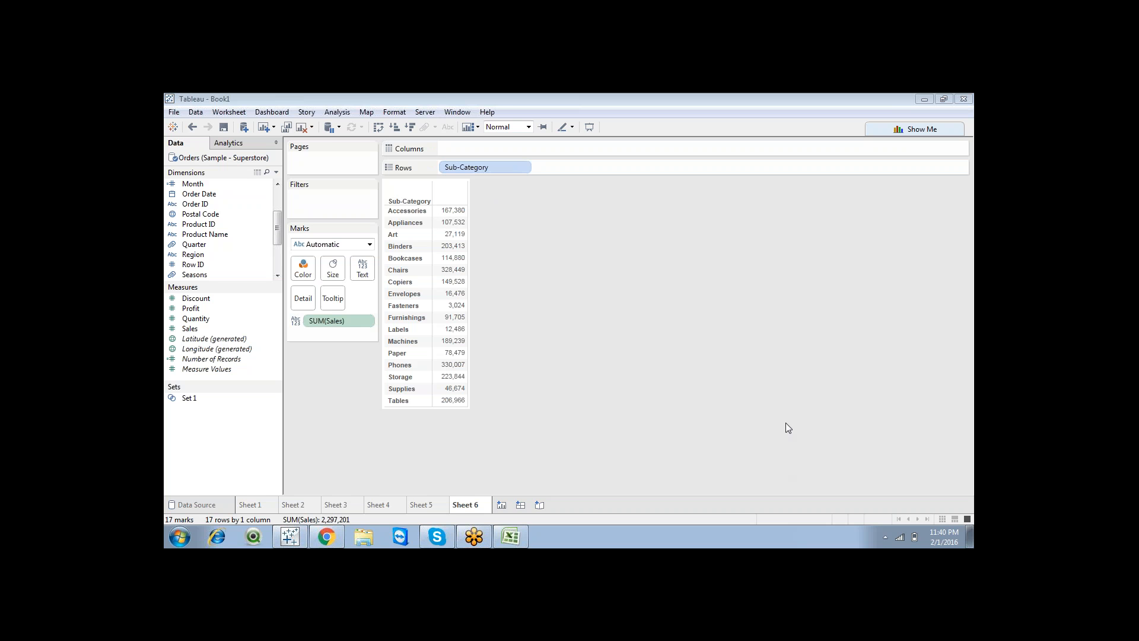
Start creating a set from the Sub-Category dimension and name it TOP 5
{"action": "left_click", "coordinate": [206, 299]}
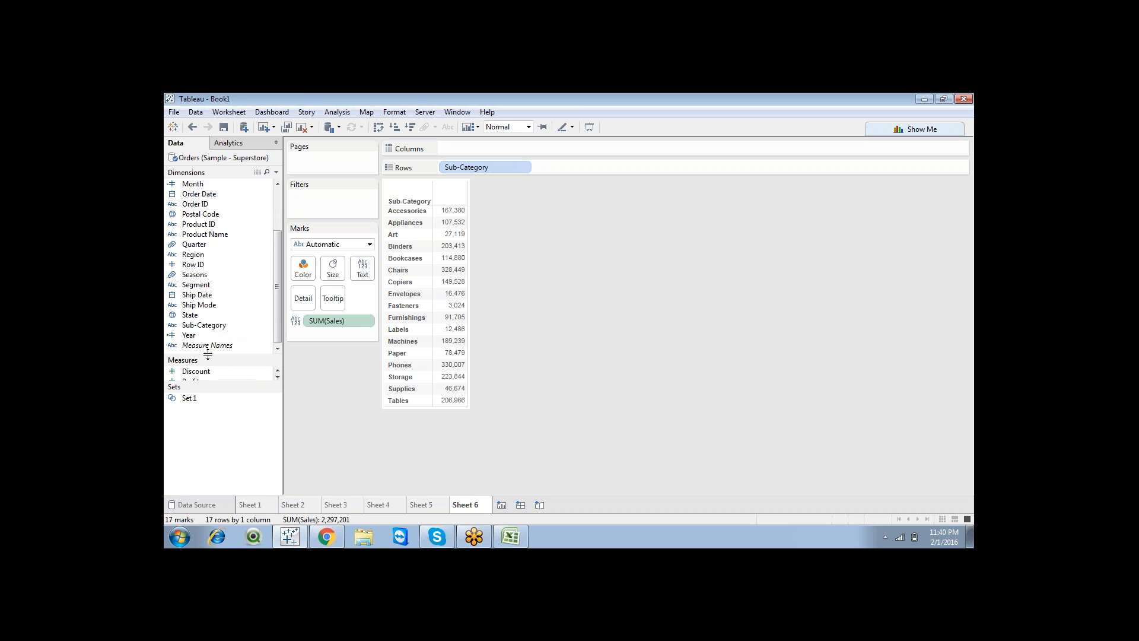
{"action": "right_click", "coordinate": [203, 327]}
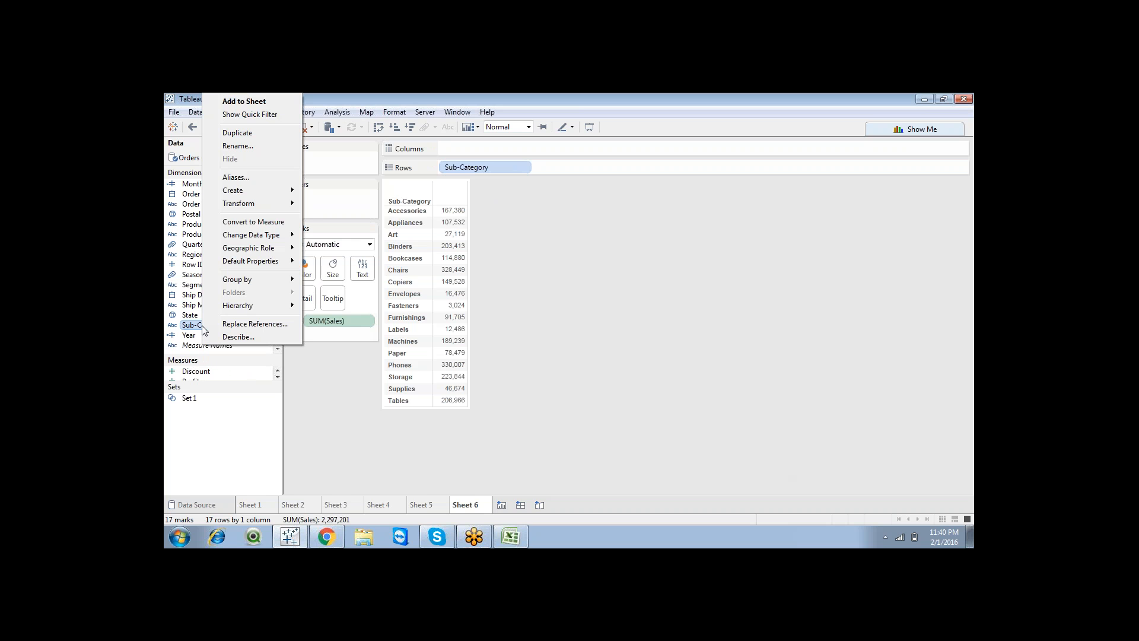
{"action": "mouse_move", "coordinate": [232, 198]}
{"action": "mouse_move", "coordinate": [278, 195]}
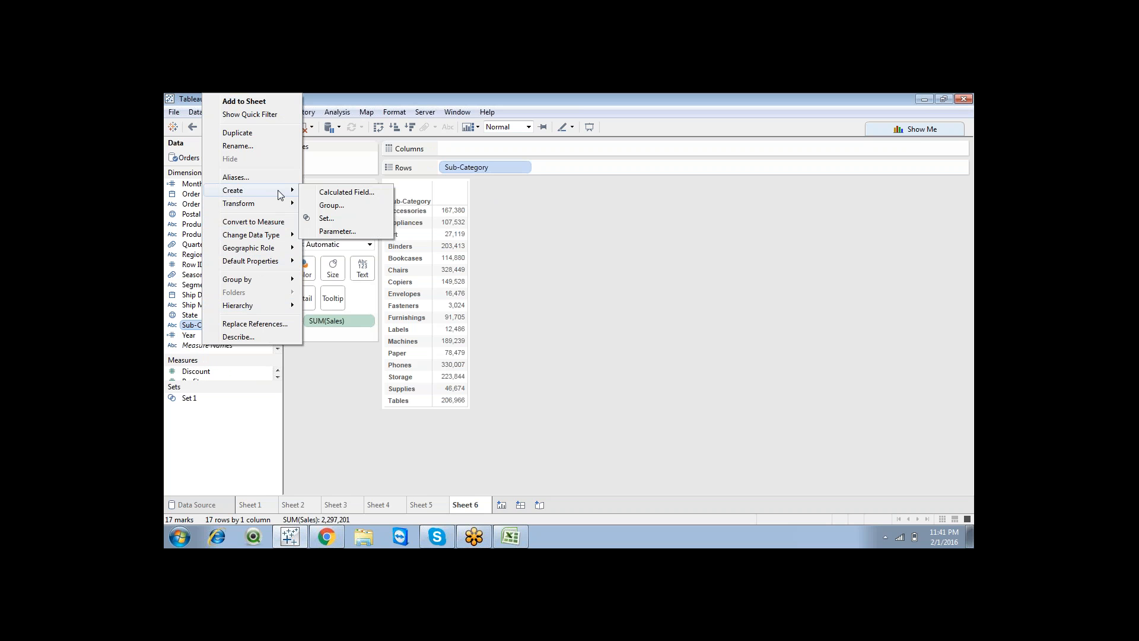
{"action": "left_click", "coordinate": [326, 218]}
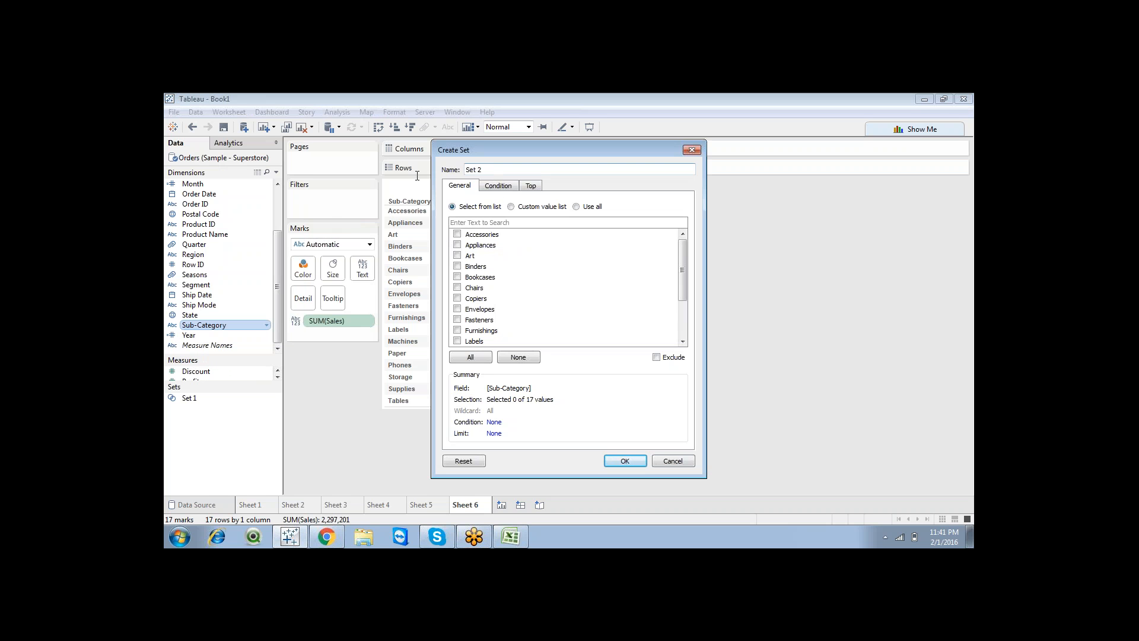
{"action": "left_click_drag", "start_coordinate": [486, 170], "coordinate": [417, 176]}
{"action": "type", "text": "T"}
{"action": "type", "text": "OP 5"}
Limit the new set by field to the top 10 by the sum of Profit and create it
{"action": "left_click", "coordinate": [531, 187]}
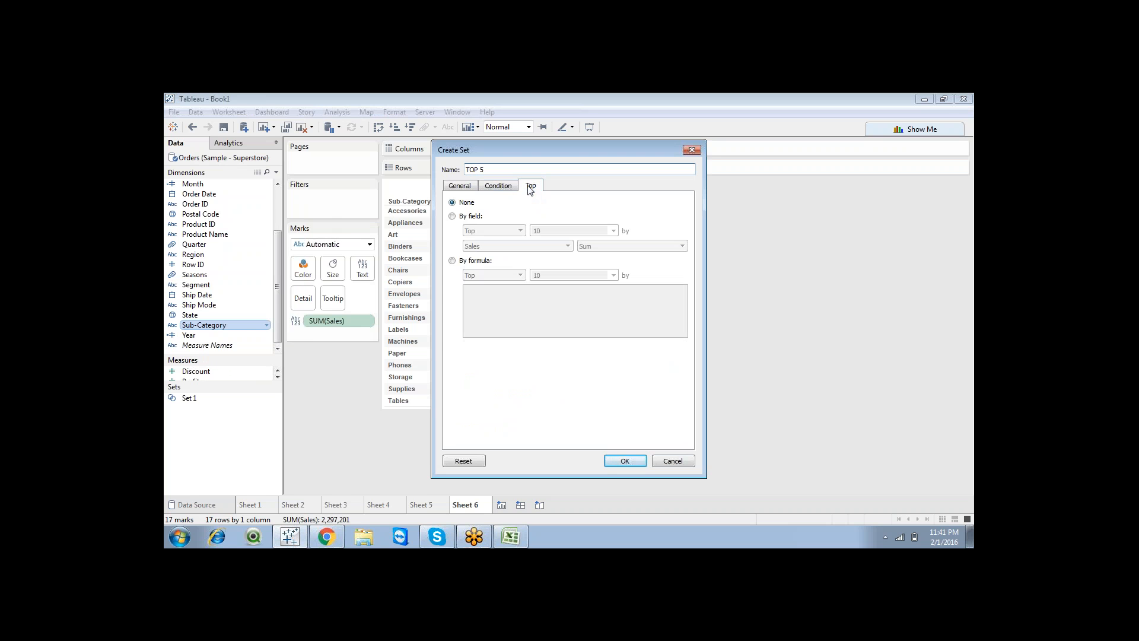
{"action": "left_click", "coordinate": [452, 217]}
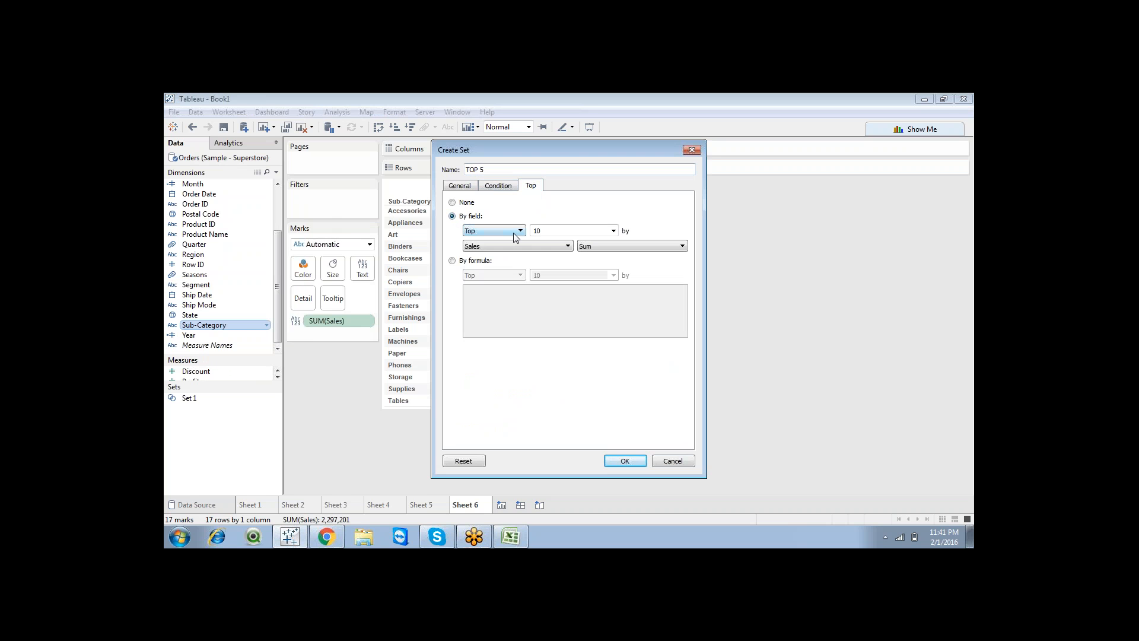
{"action": "left_click", "coordinate": [541, 246]}
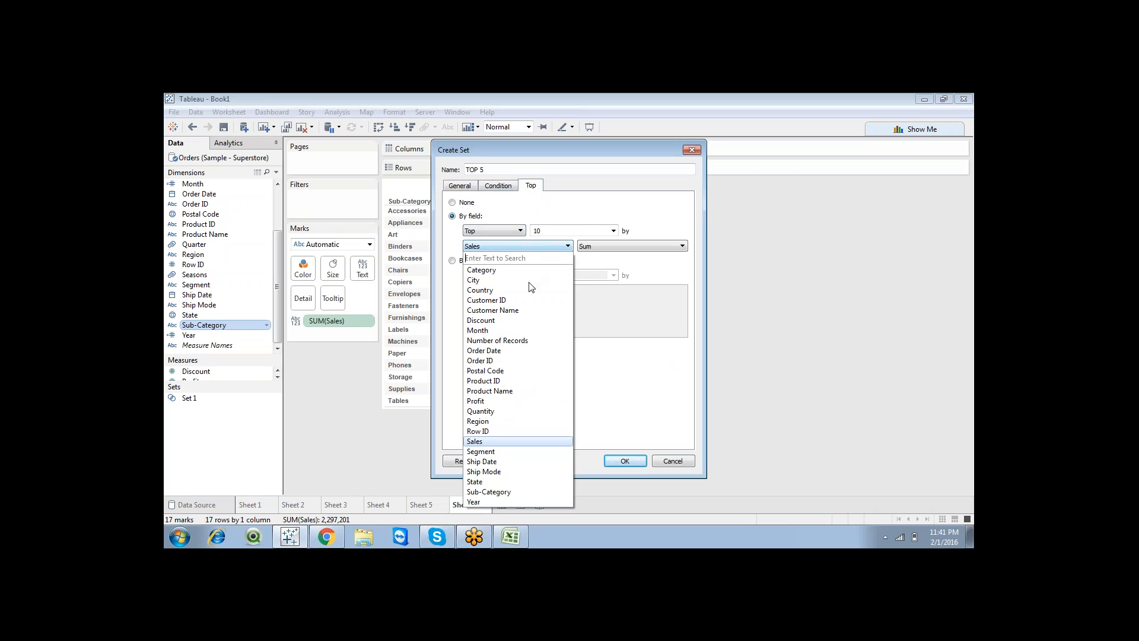
{"action": "left_click", "coordinate": [488, 401]}
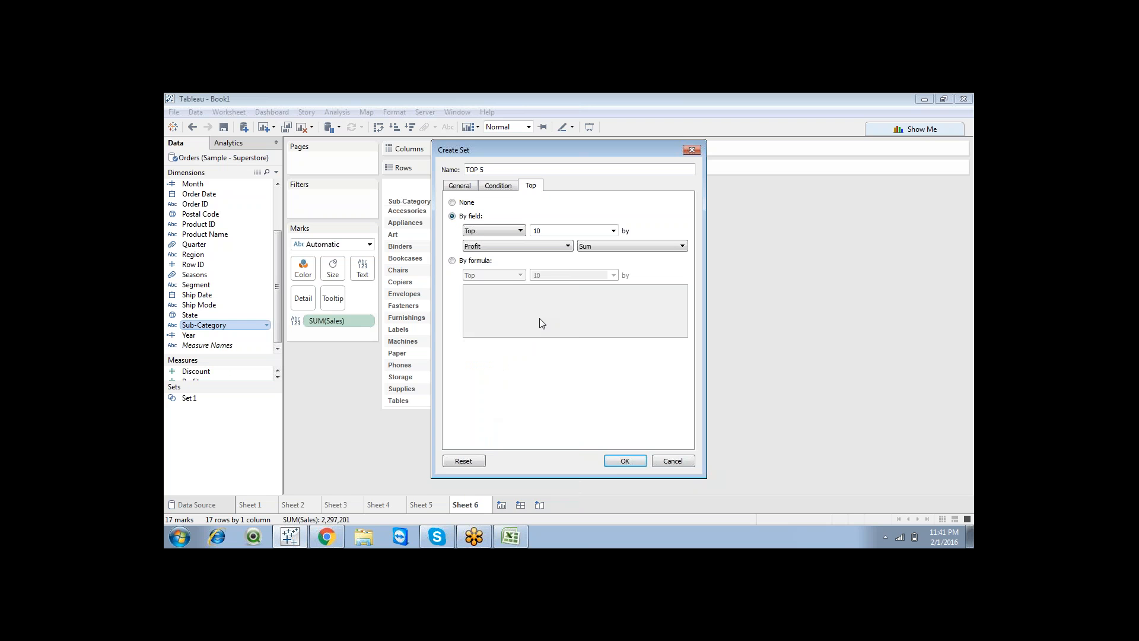
{"action": "left_click", "coordinate": [593, 246]}
{"action": "left_click", "coordinate": [595, 245]}
{"action": "left_click", "coordinate": [625, 461]}
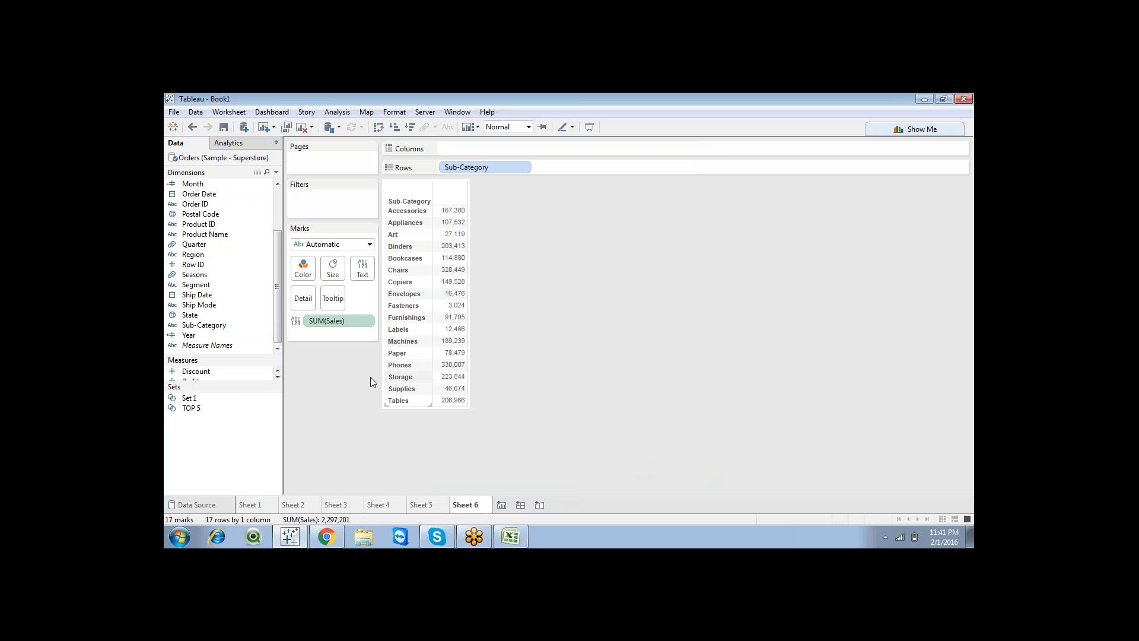
Add the TOP 5 set to the rows as an In/Out column beside Sub-Category
{"action": "left_click_drag", "start_coordinate": [190, 407], "coordinate": [339, 386]}
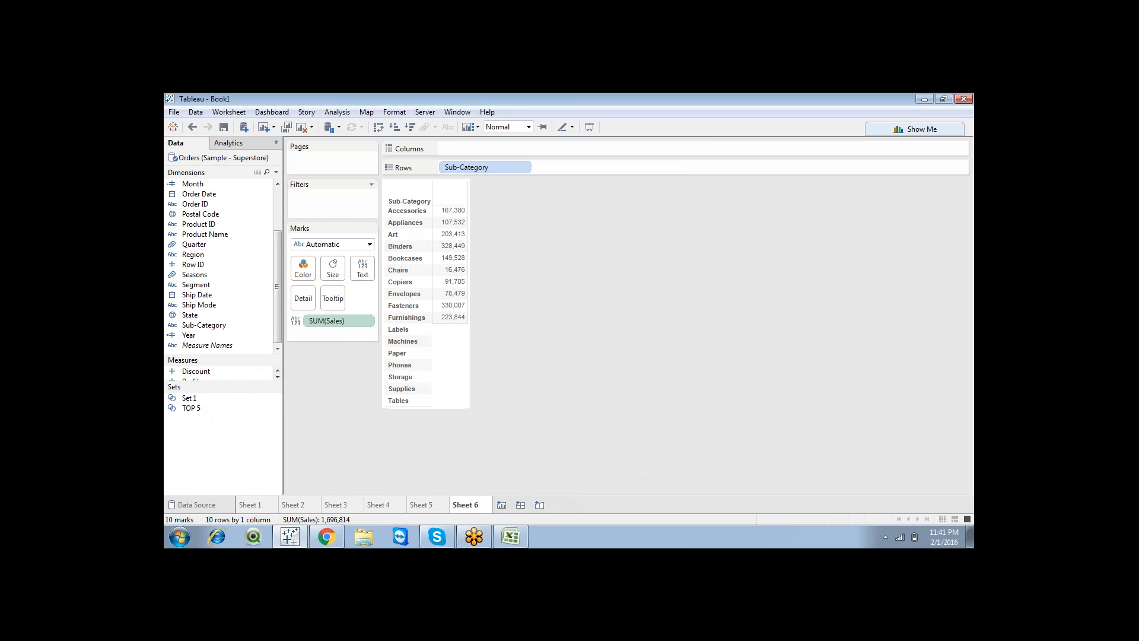
{"action": "double_click", "coordinate": [196, 408]}
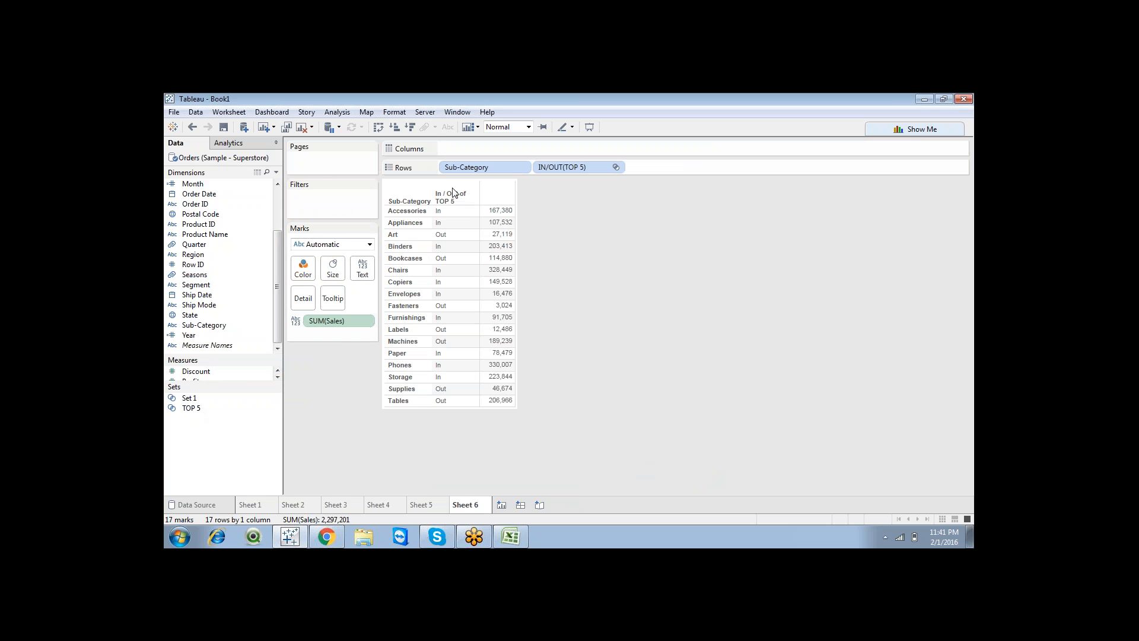
Edit the TOP 5 set to use selection from a list and limit it to the top 10 by the sum of Sales
{"action": "right_click", "coordinate": [211, 407]}
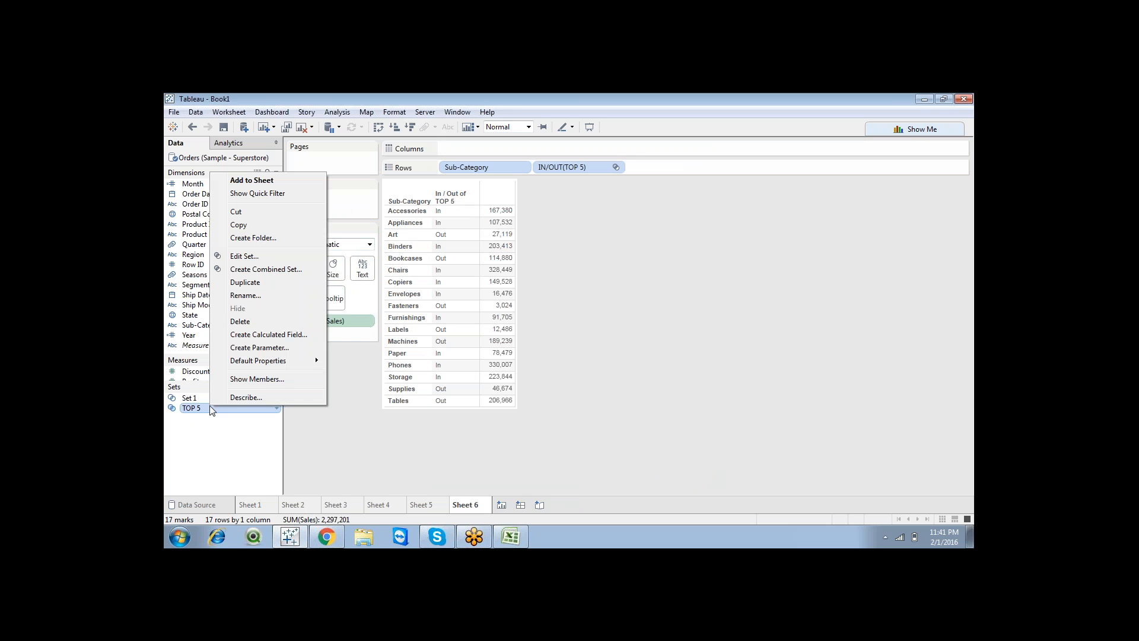
{"action": "left_click", "coordinate": [243, 257]}
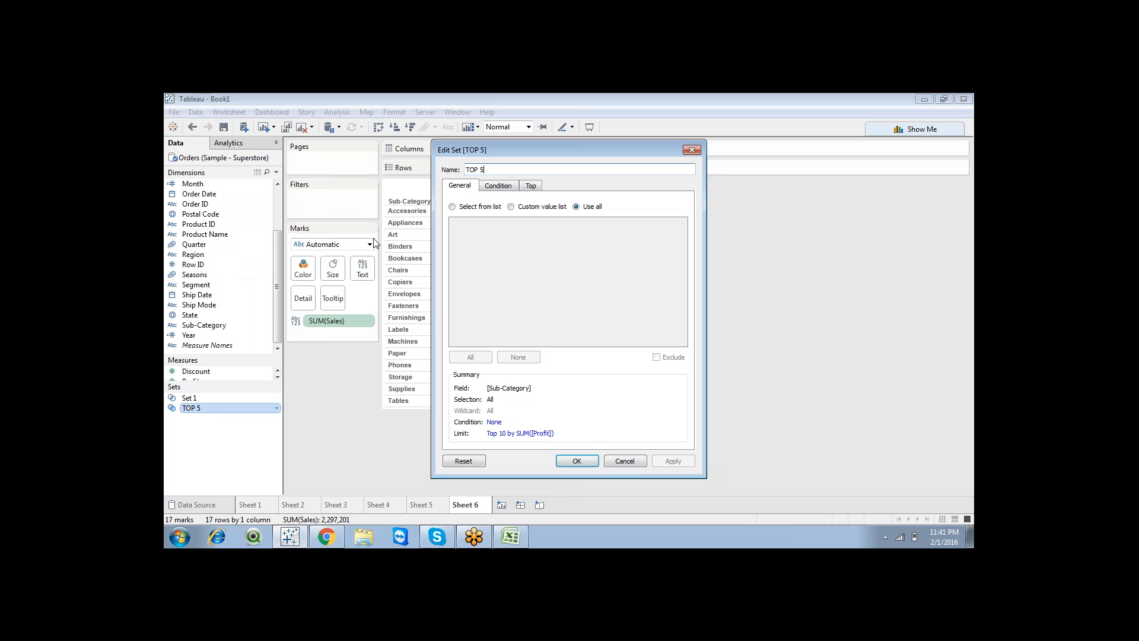
{"action": "left_click", "coordinate": [452, 207]}
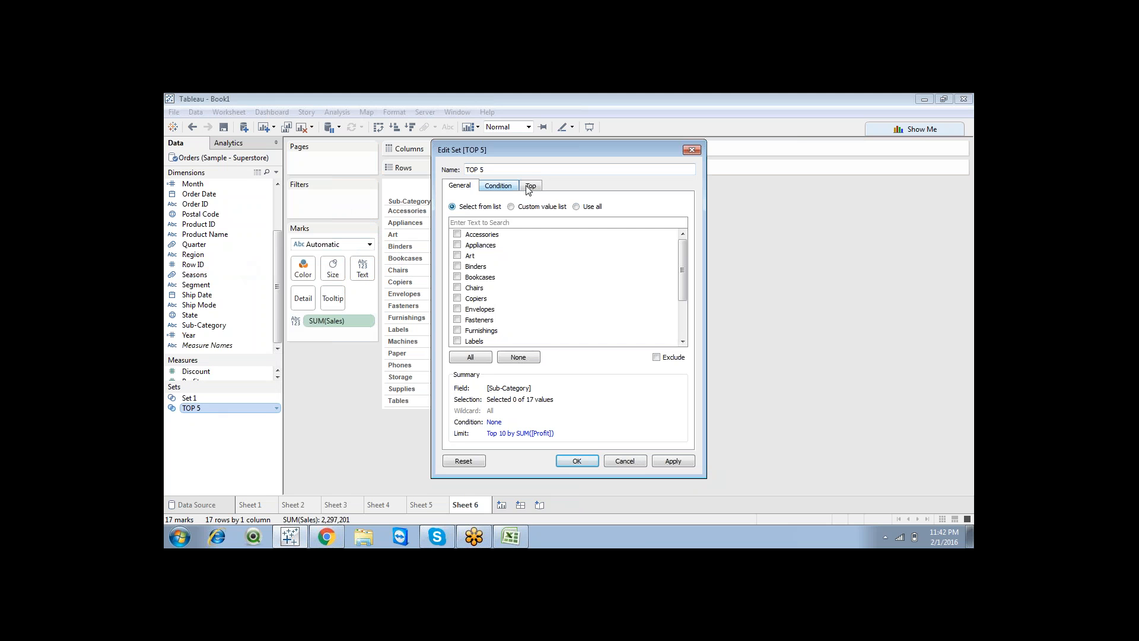
{"action": "left_click", "coordinate": [527, 186]}
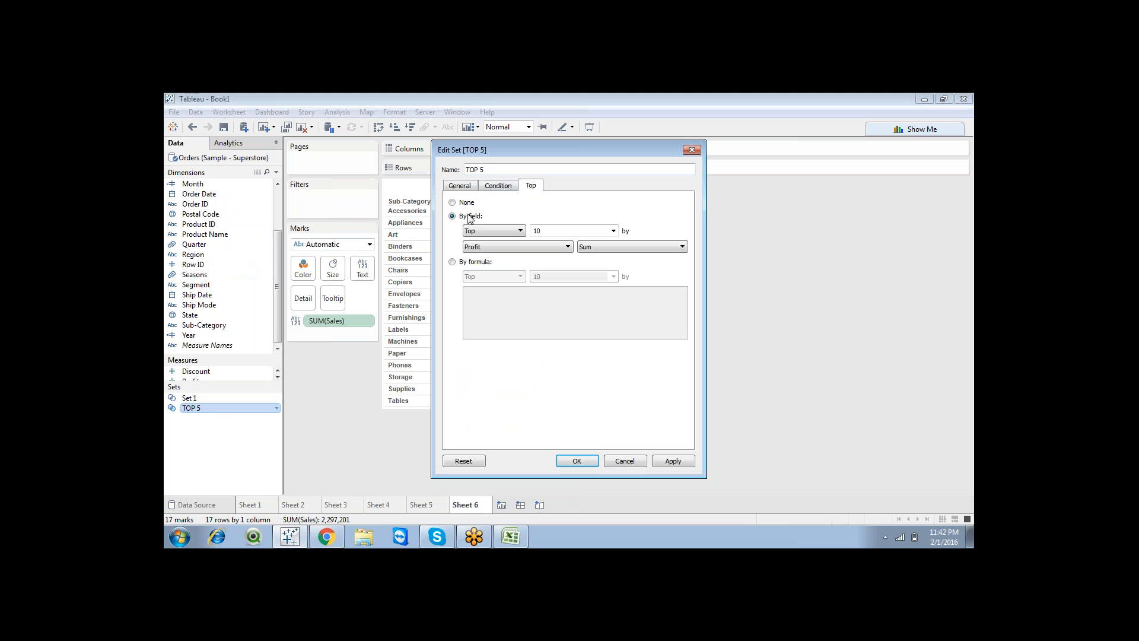
{"action": "left_click", "coordinate": [518, 249]}
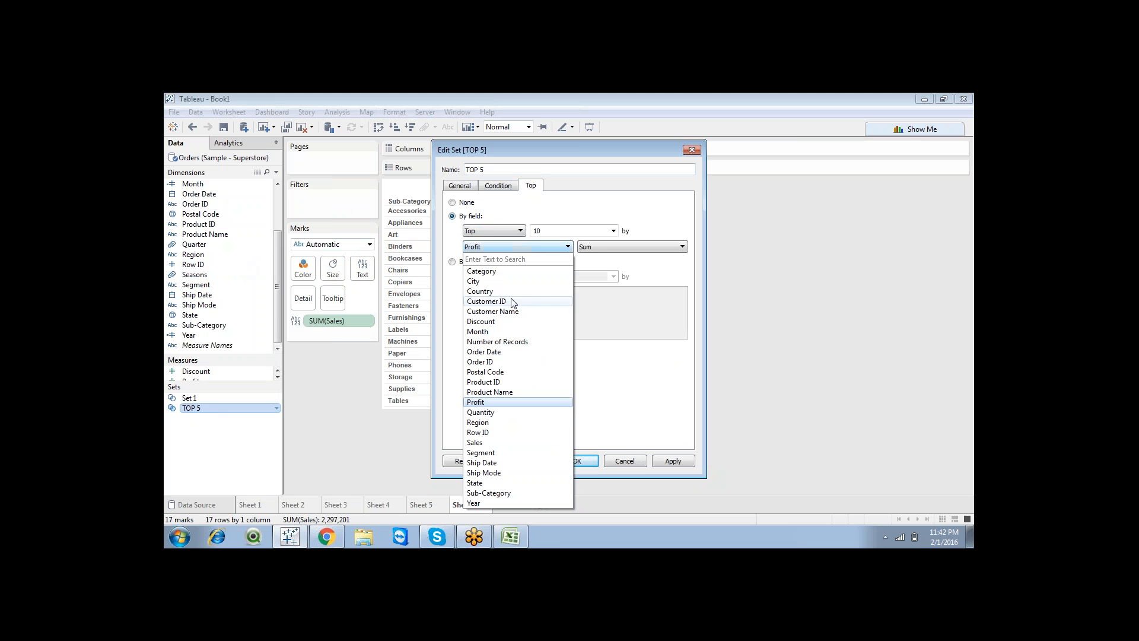
{"action": "left_click", "coordinate": [488, 443]}
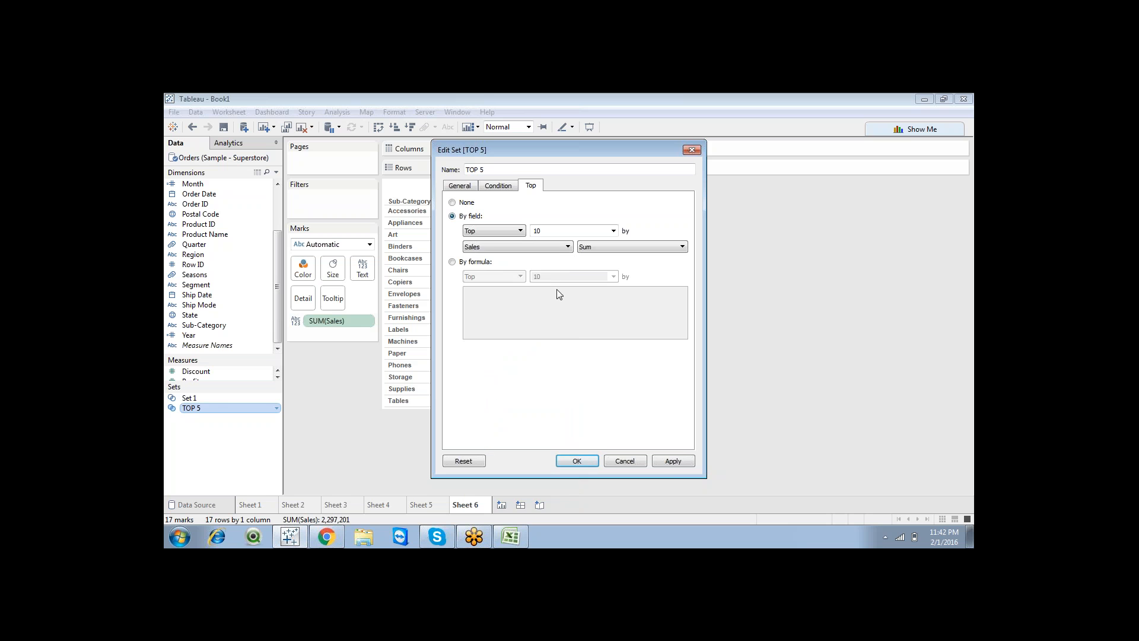
{"action": "left_click", "coordinate": [662, 465]}
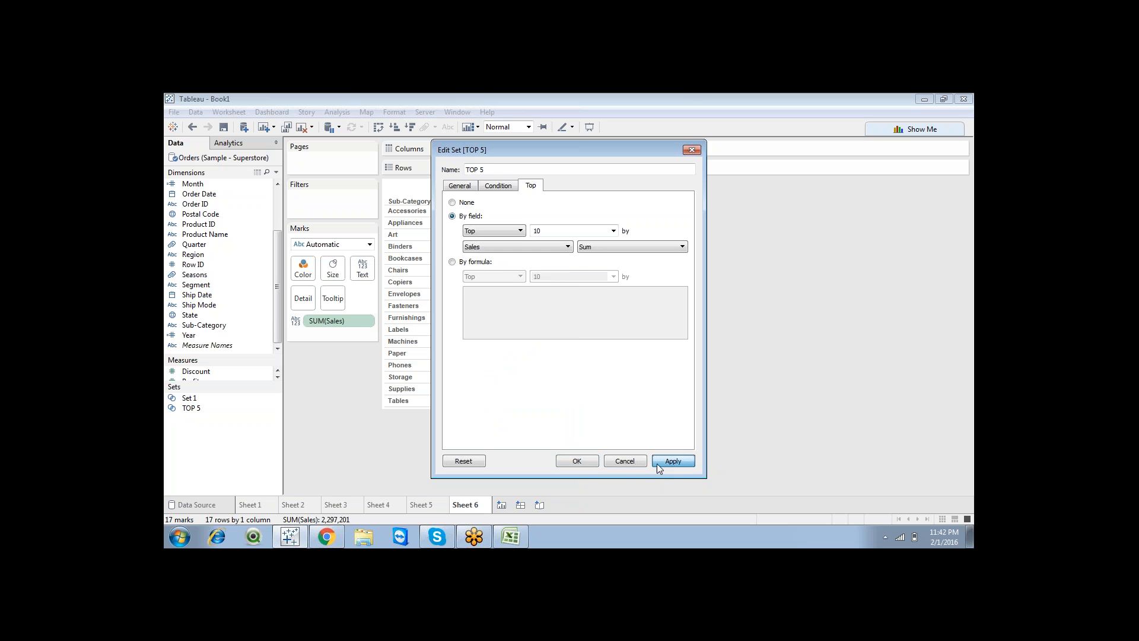
{"action": "left_click", "coordinate": [593, 461]}
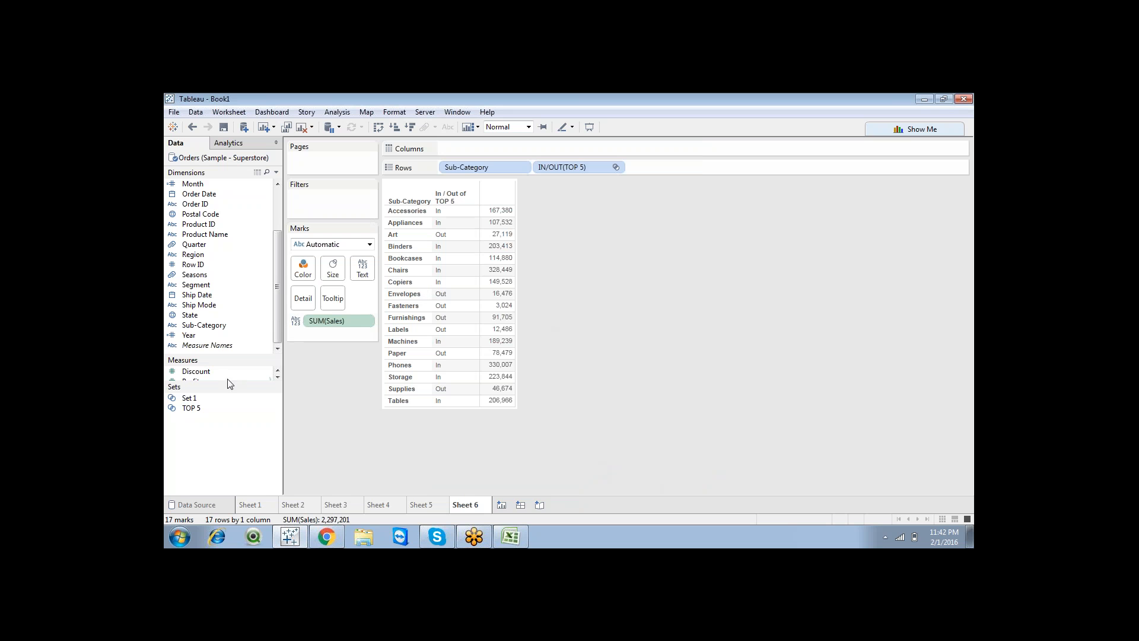
Remove the TOP 5 In/Out field from the rows and turn the sub-category sales table into a horizontal bar chart
{"action": "left_click", "coordinate": [191, 409]}
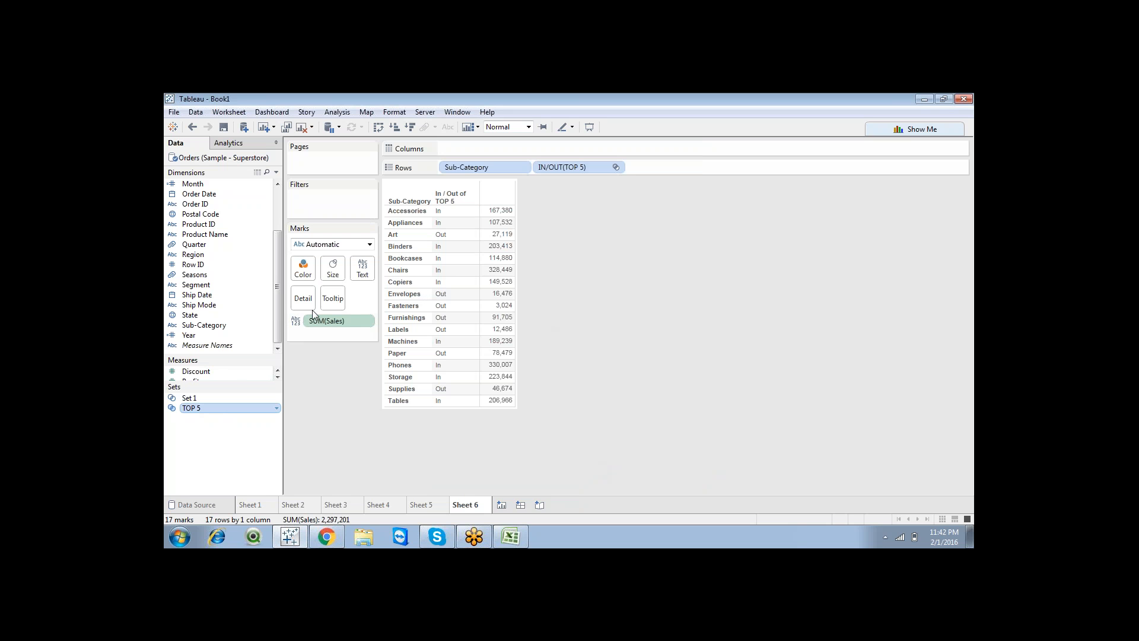
{"action": "left_click_drag", "start_coordinate": [559, 168], "coordinate": [788, 204]}
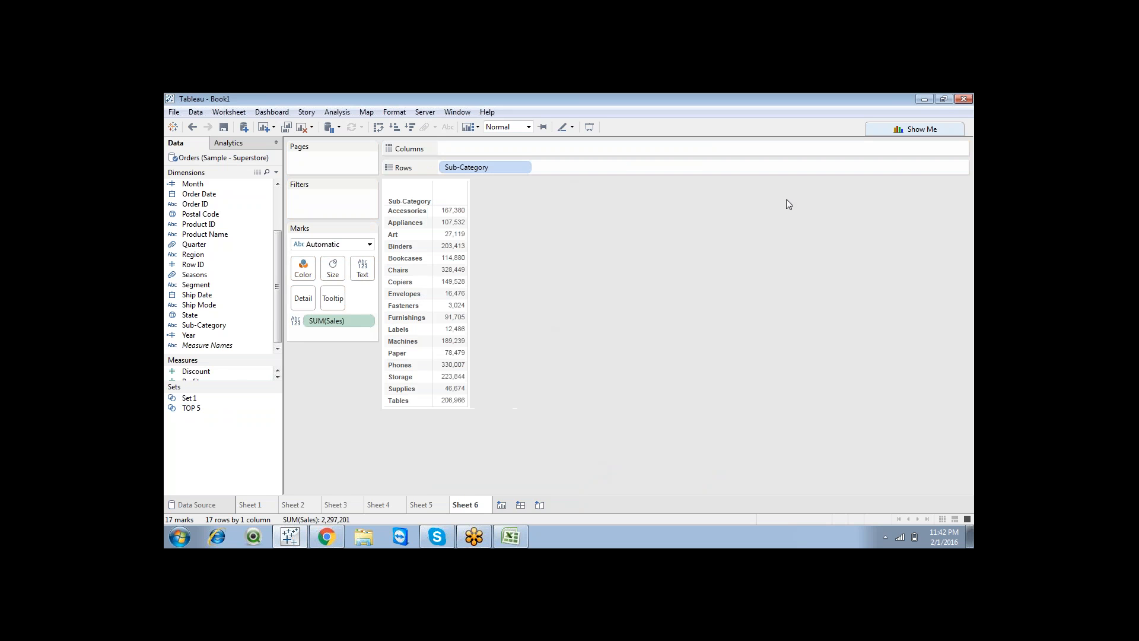
{"action": "left_click", "coordinate": [914, 135]}
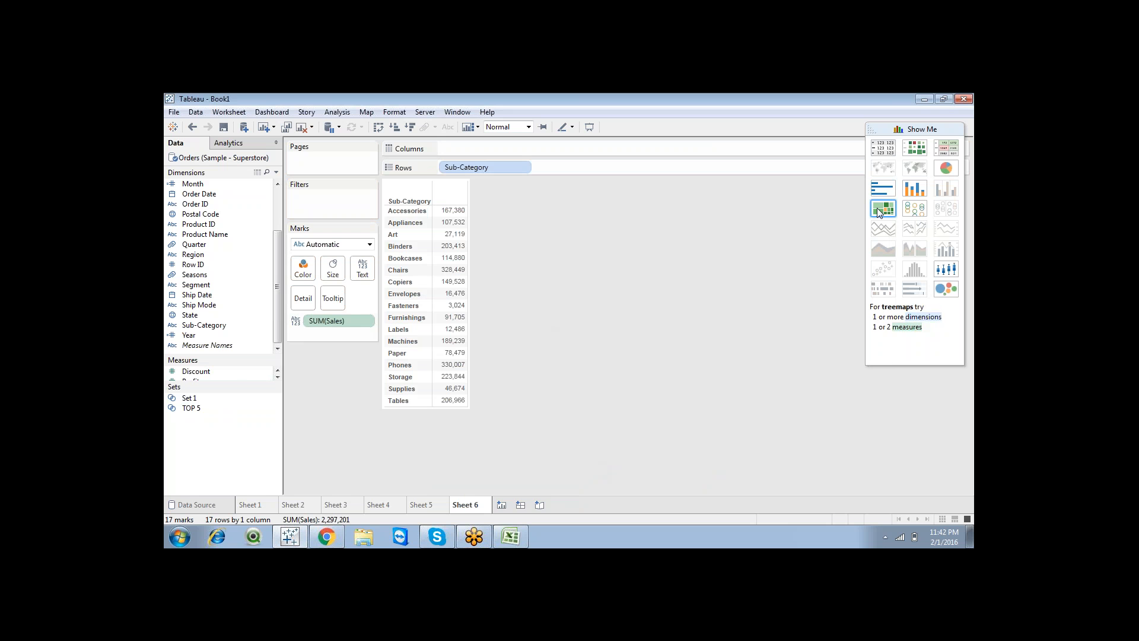
{"action": "left_click", "coordinate": [883, 188]}
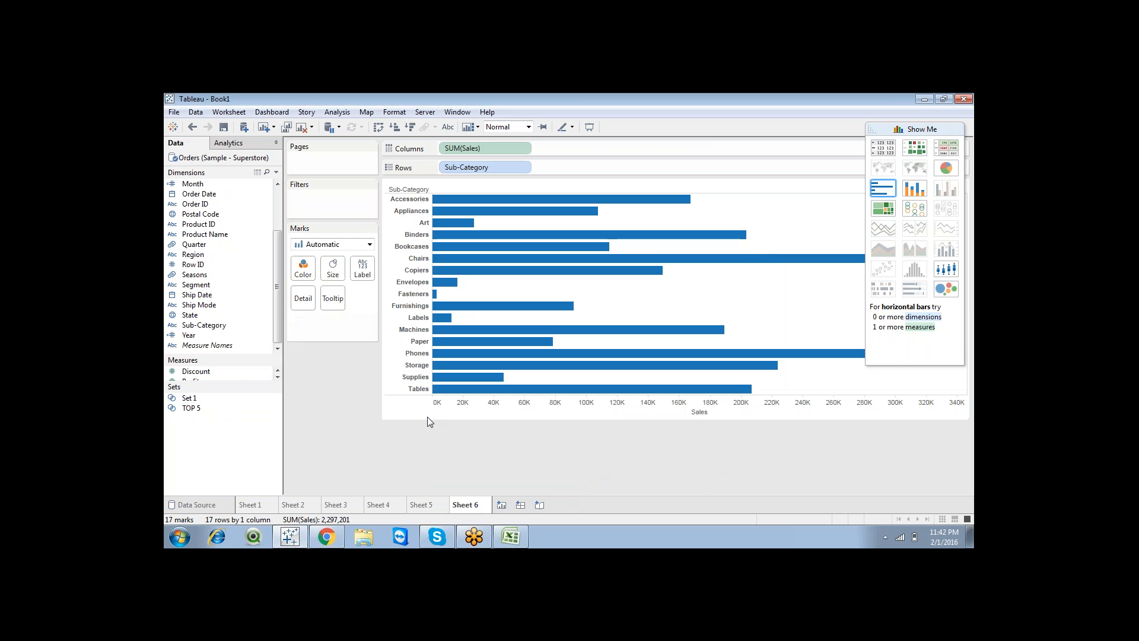
Sort the sub-category bars in descending order of sales and color them by Set 1 membership
{"action": "left_click", "coordinate": [410, 128]}
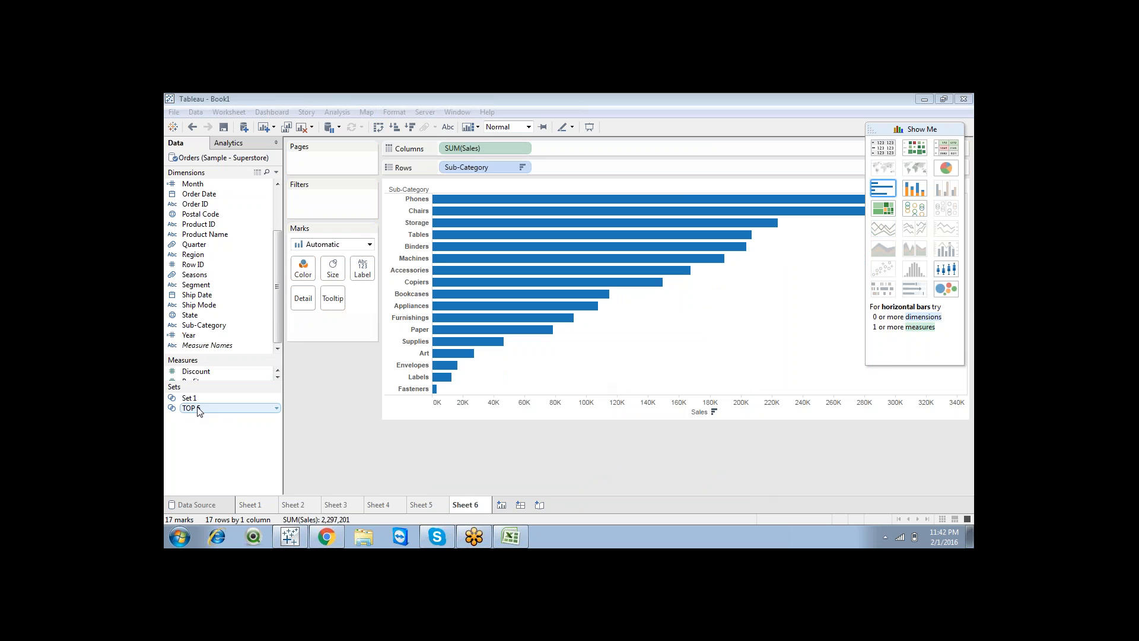
{"action": "left_click_drag", "start_coordinate": [189, 398], "coordinate": [303, 267]}
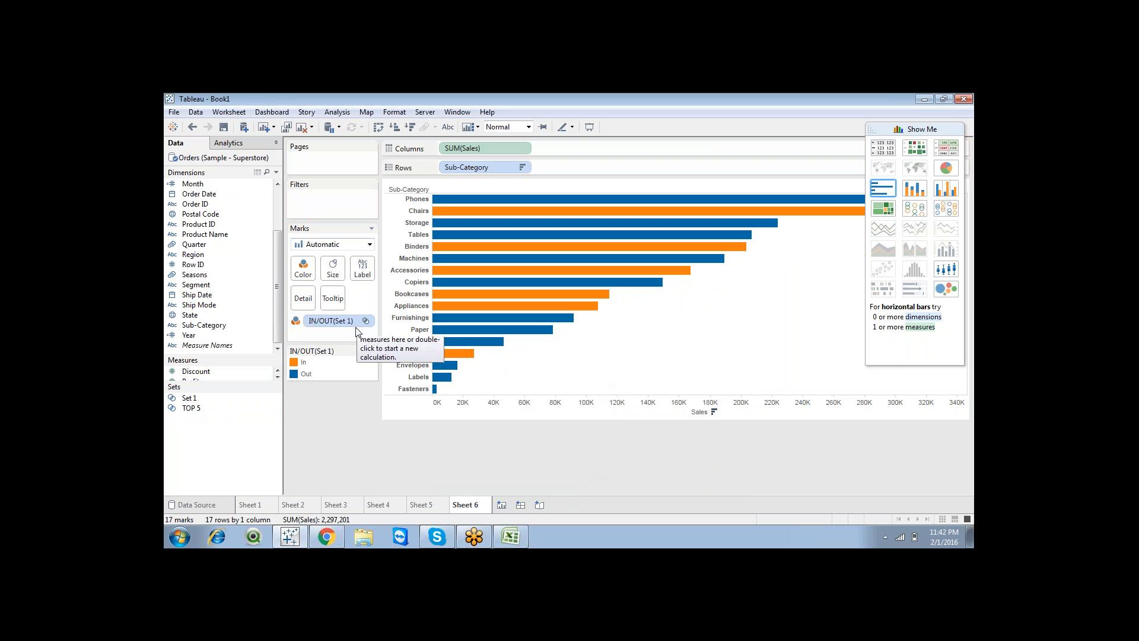
{"action": "left_click", "coordinate": [190, 408]}
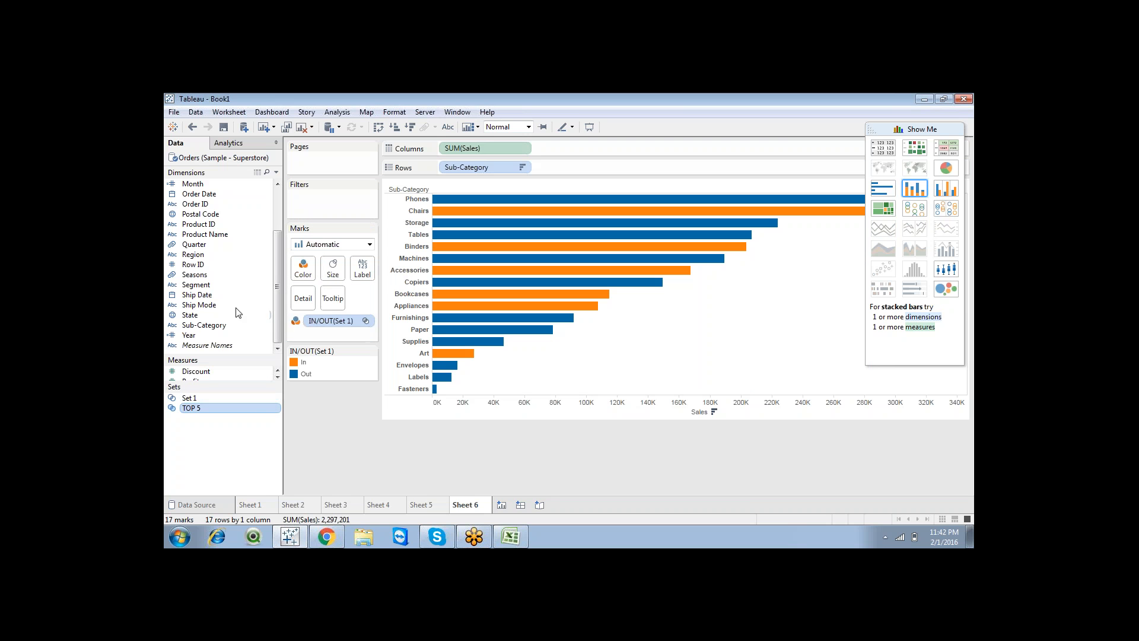
{"action": "right_click", "coordinate": [223, 330]}
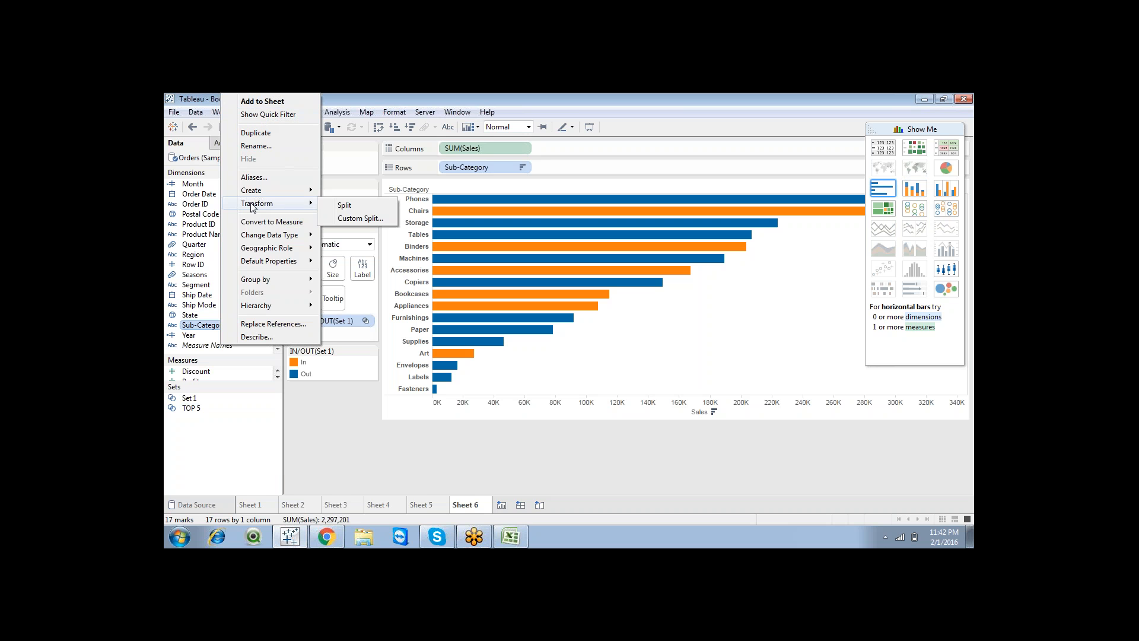
{"action": "mouse_move", "coordinate": [275, 199]}
{"action": "left_click", "coordinate": [325, 414]}
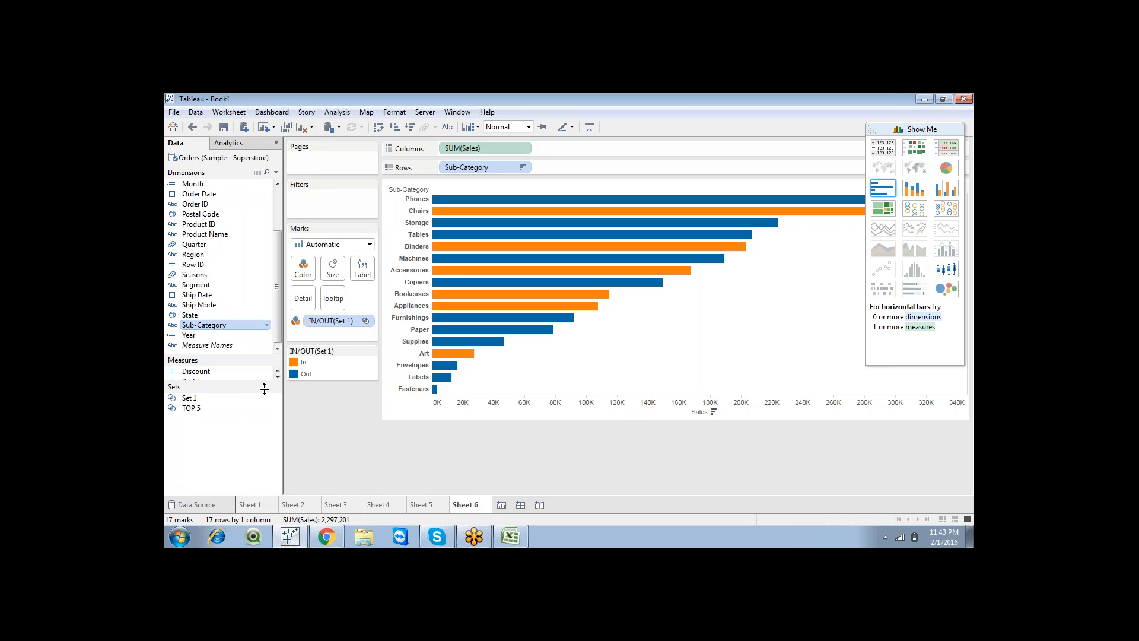
{"action": "right_click", "coordinate": [181, 435]}
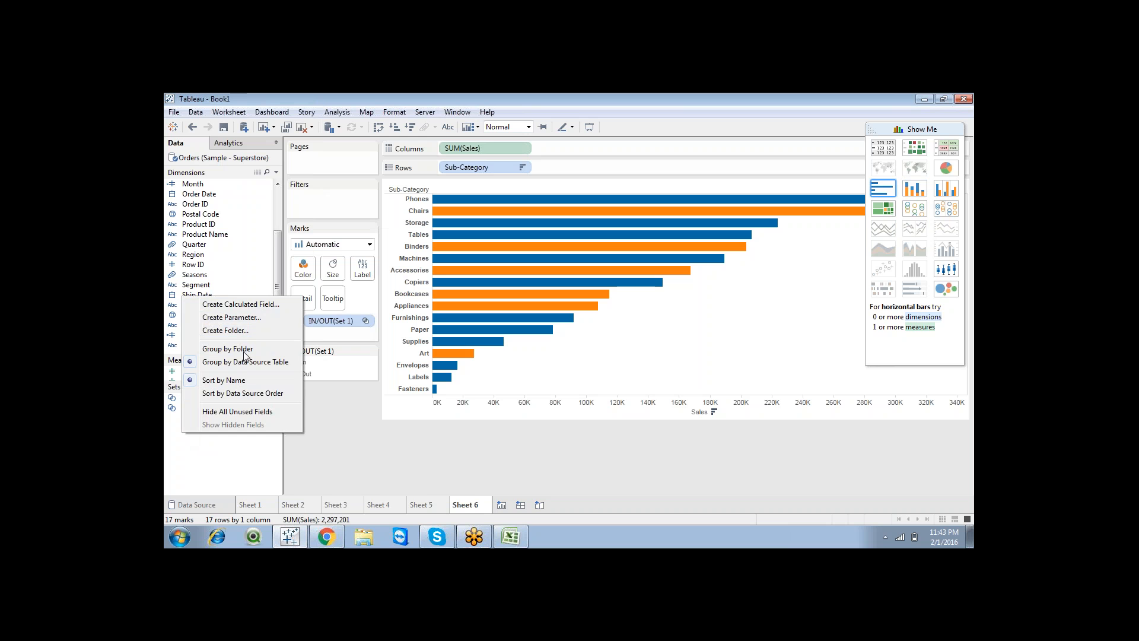
{"action": "left_click", "coordinate": [355, 482]}
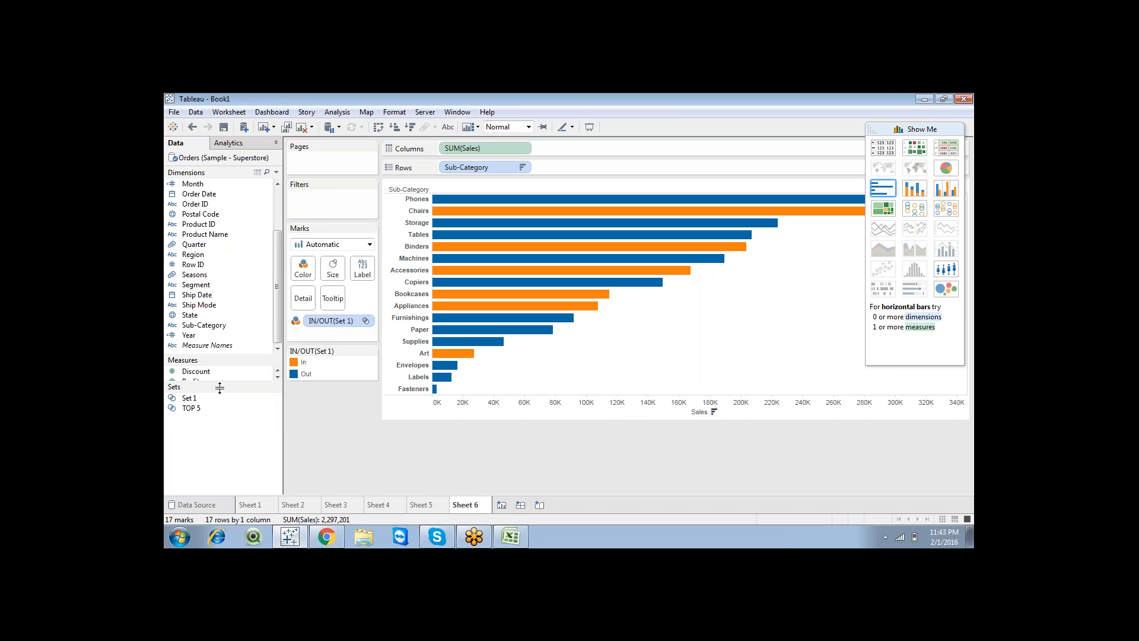
{"action": "left_click_drag", "start_coordinate": [220, 387], "coordinate": [219, 393]}
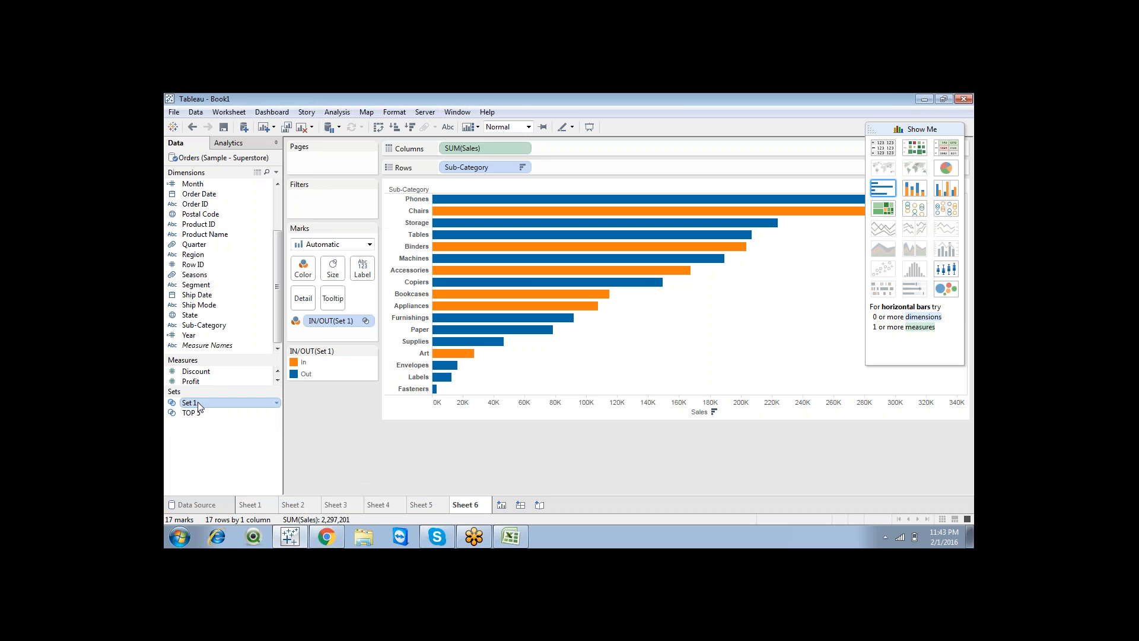
{"action": "right_click", "coordinate": [199, 404]}
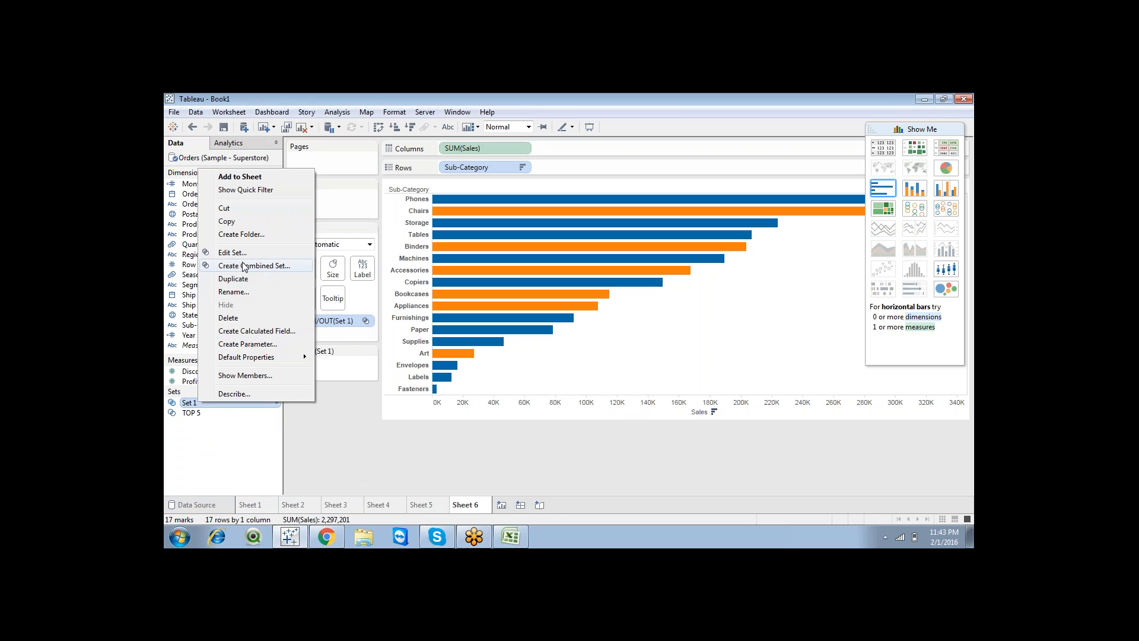
{"action": "left_click", "coordinate": [349, 428]}
Add a new worksheet and build a text table with Sub-Category on the rows and Sales as the values
{"action": "left_click", "coordinate": [501, 505]}
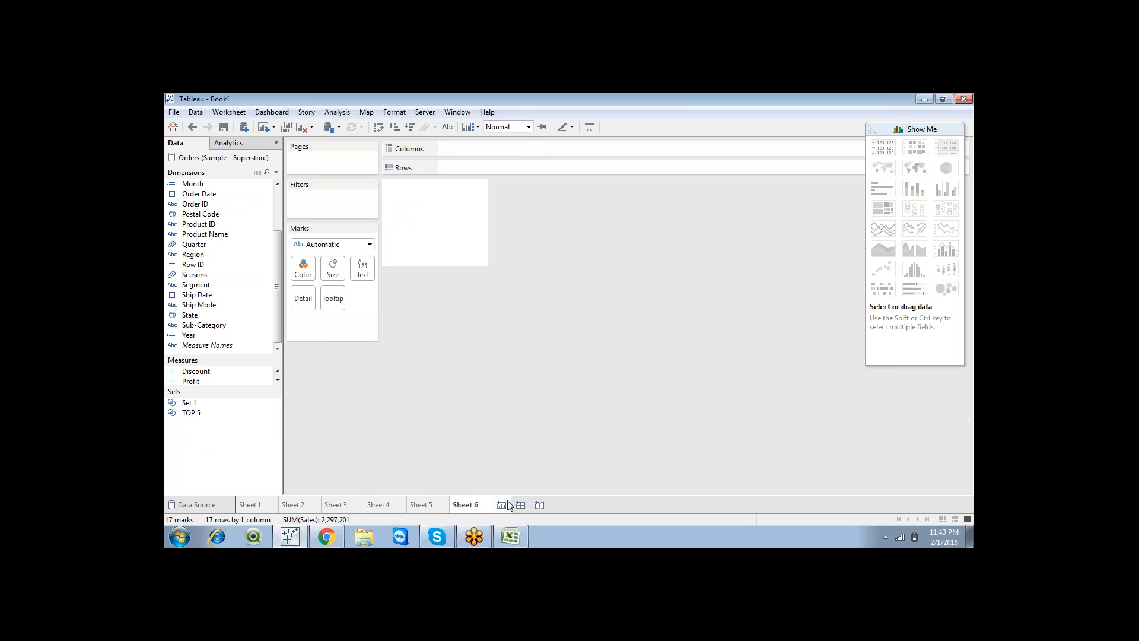
{"action": "left_click", "coordinate": [189, 415]}
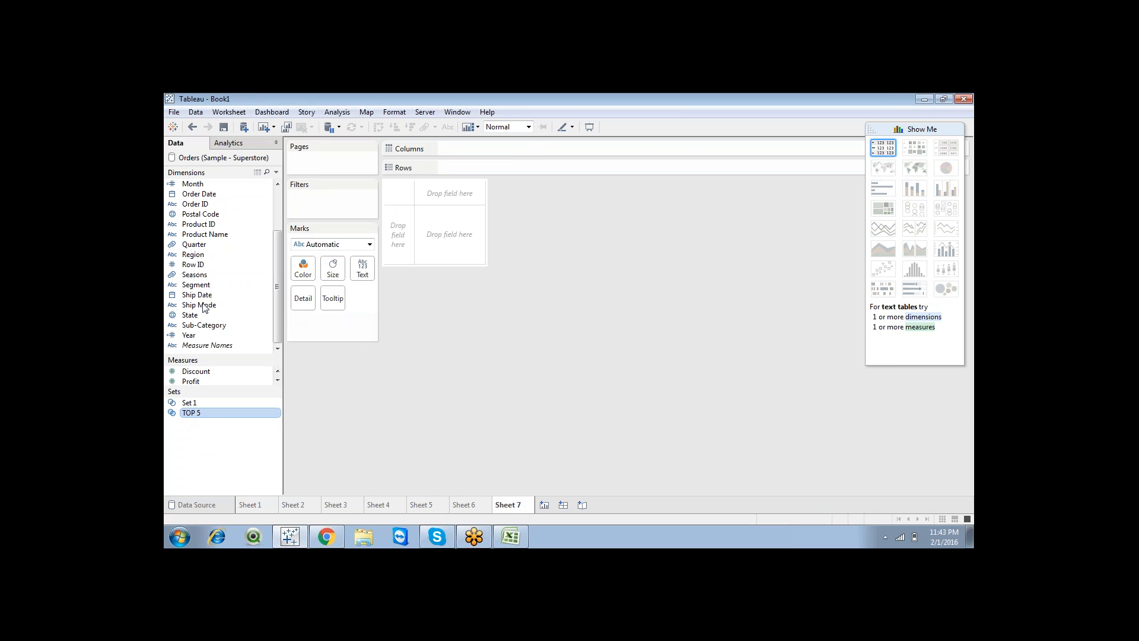
{"action": "left_click", "coordinate": [204, 325]}
{"action": "double_click", "coordinate": [204, 325]}
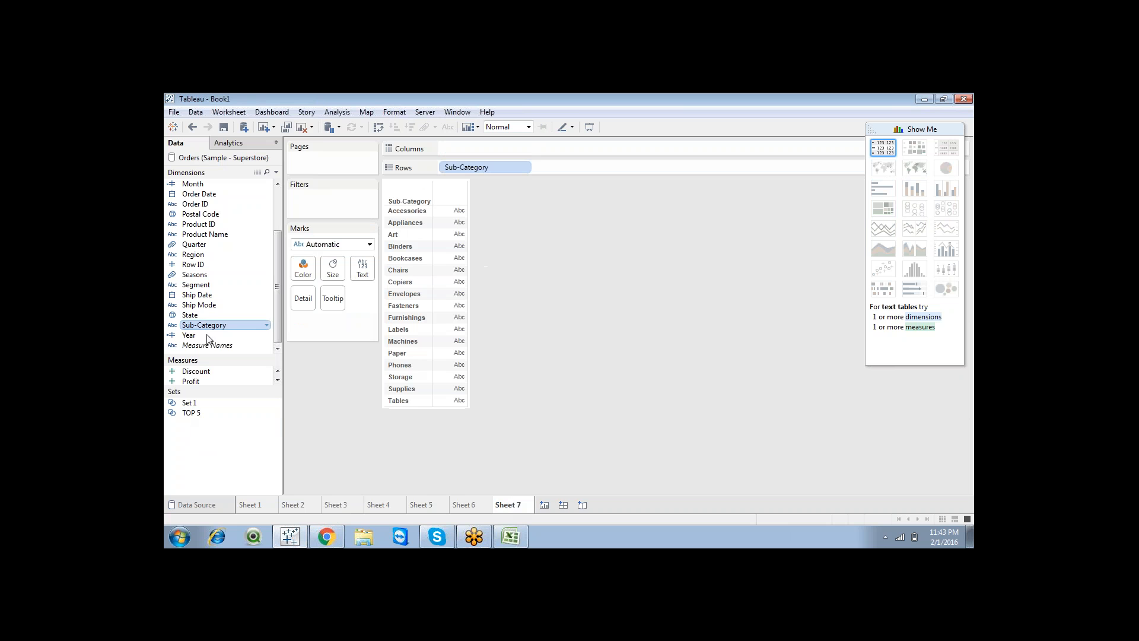
{"action": "left_click_drag", "start_coordinate": [205, 356], "coordinate": [201, 277]}
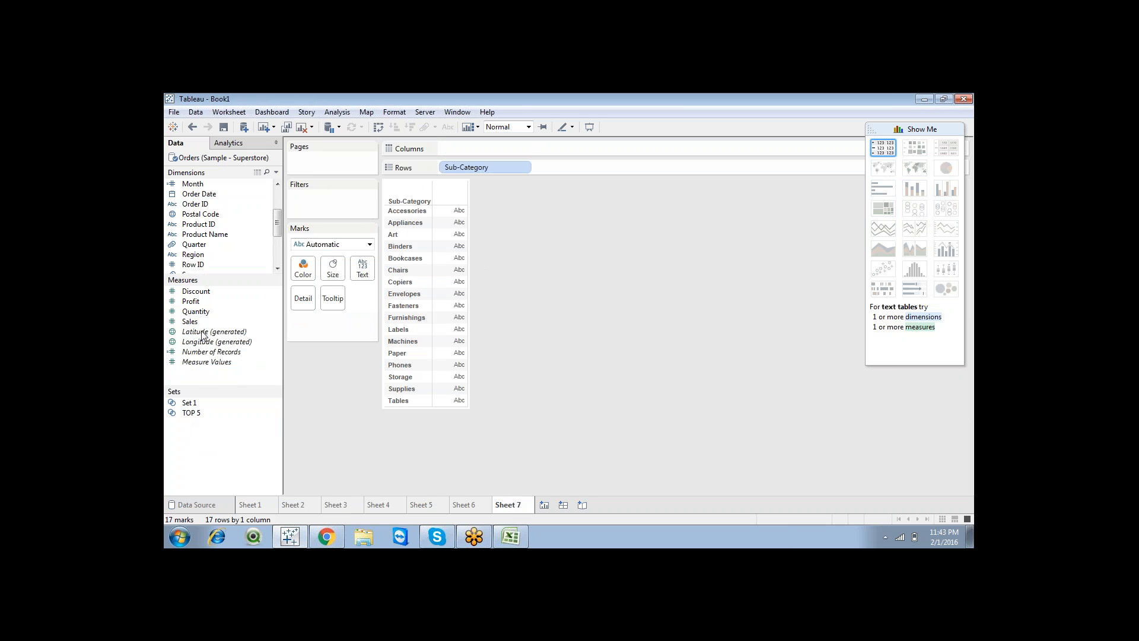
{"action": "left_click", "coordinate": [202, 323]}
{"action": "double_click", "coordinate": [202, 323]}
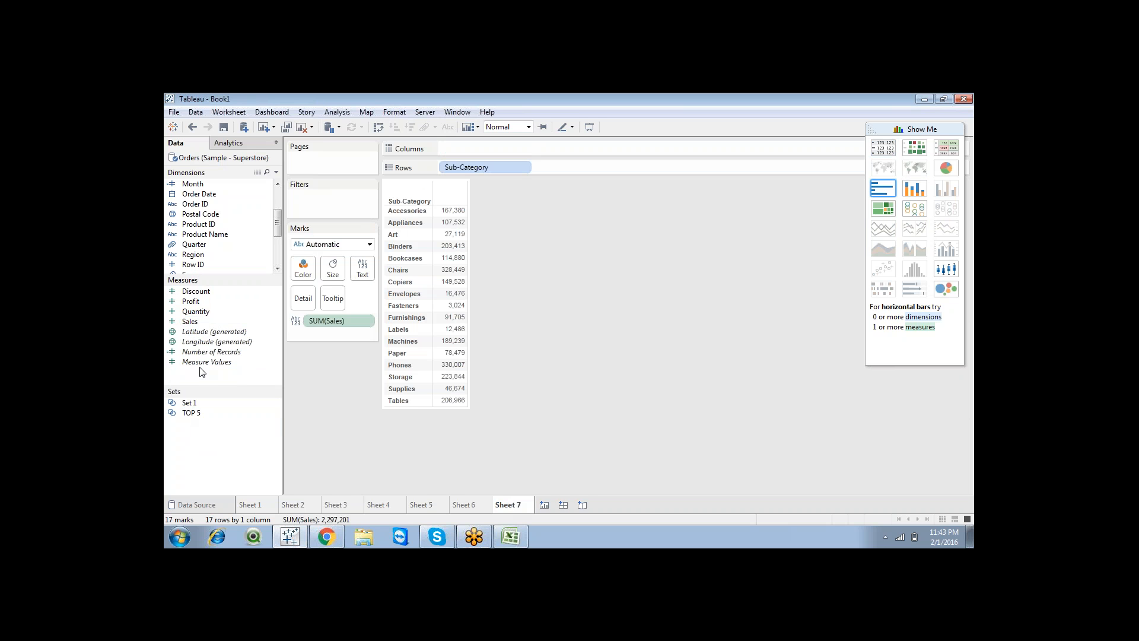
Try filtering the sub-category sales table by the TOP 5 set and remove the filter again
{"action": "left_click", "coordinate": [196, 414]}
{"action": "mouse_move", "coordinate": [197, 414]}
{"action": "left_mouse_down"}
{"action": "mouse_move", "coordinate": [305, 314]}
{"action": "mouse_move", "coordinate": [311, 186]}
{"action": "mouse_move", "coordinate": [309, 201]}
{"action": "left_mouse_up"}
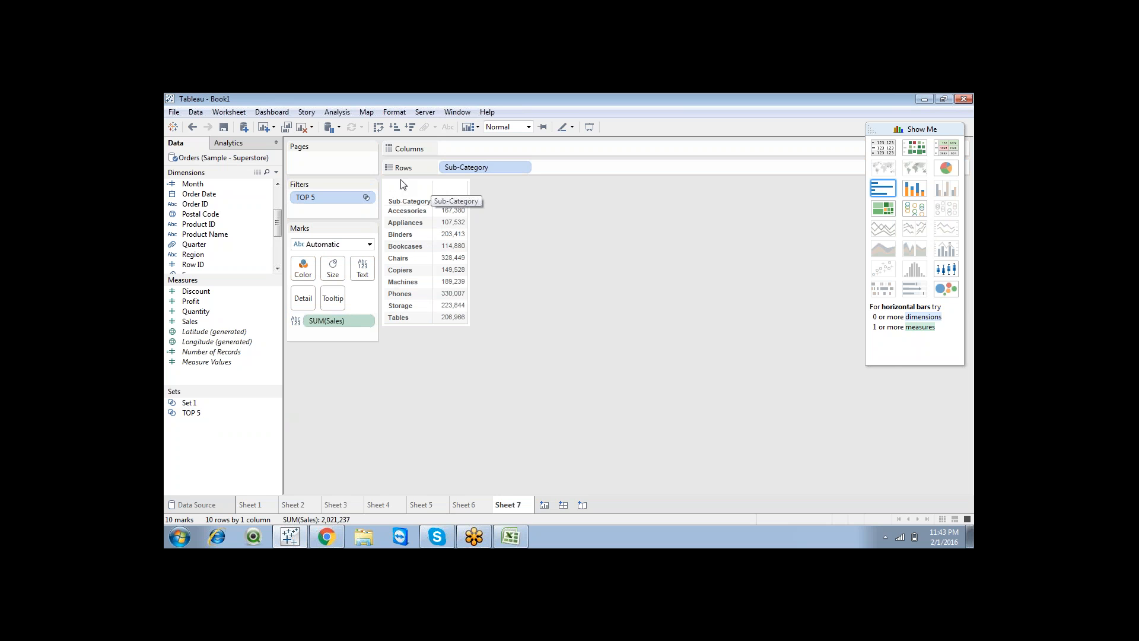
{"action": "left_click_drag", "start_coordinate": [332, 196], "coordinate": [220, 448]}
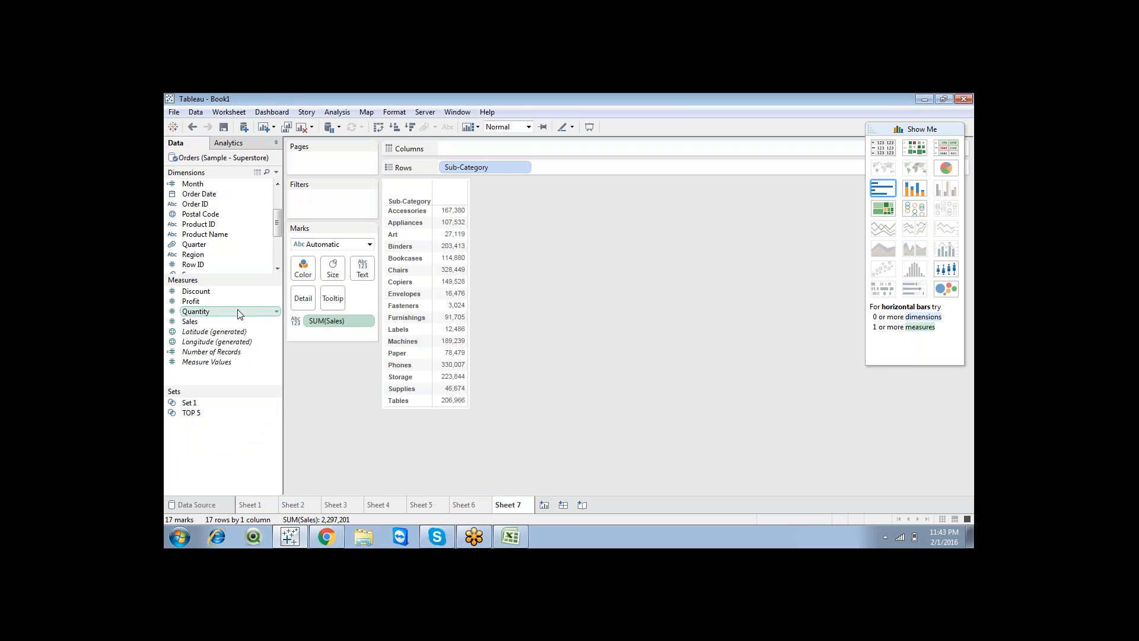
{"action": "left_click_drag", "start_coordinate": [221, 280], "coordinate": [223, 409]}
{"action": "right_click", "coordinate": [218, 390]}
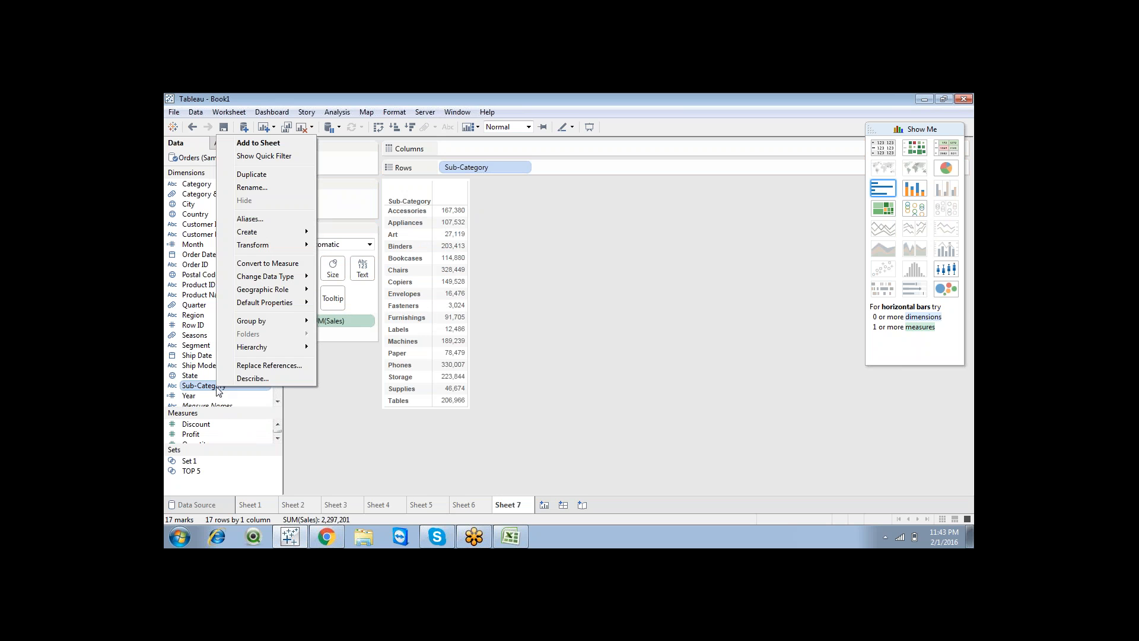
{"action": "mouse_move", "coordinate": [277, 290]}
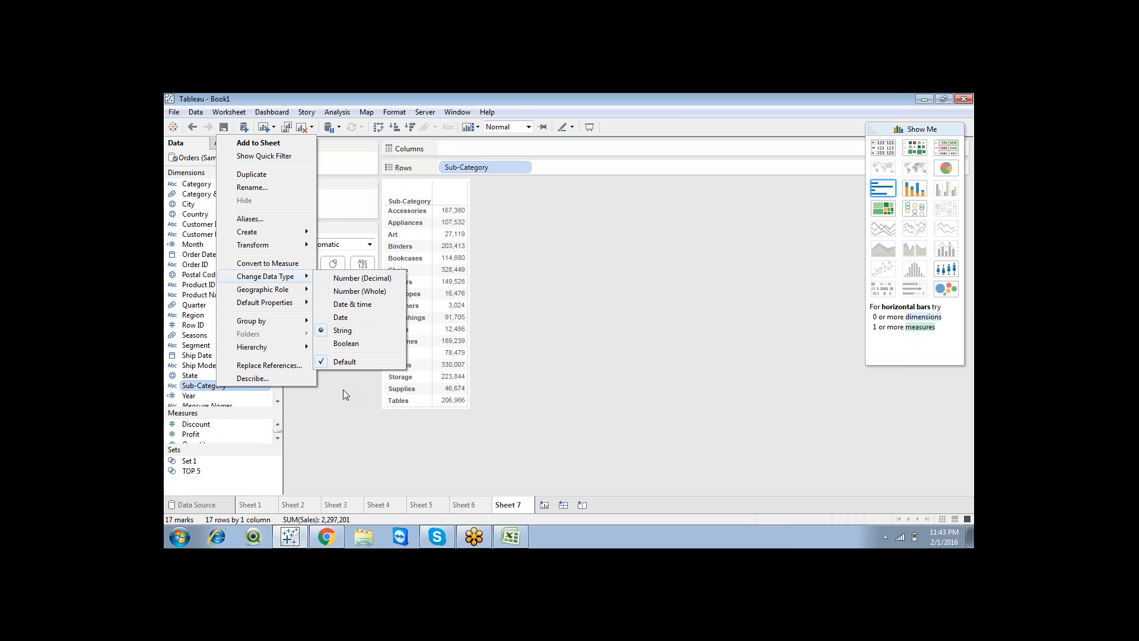
{"action": "key", "text": "Escape"}
{"action": "key", "text": "Escape"}
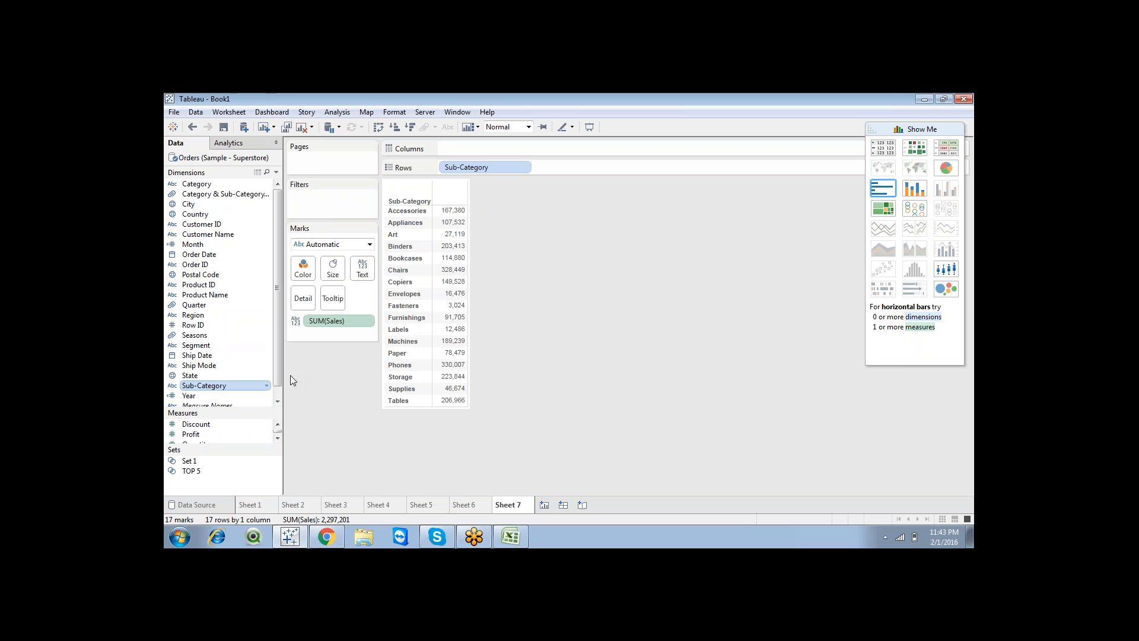
Start a new set from the Sub-Category dimension and name it "Bottam 5"
{"action": "left_click_drag", "start_coordinate": [247, 407], "coordinate": [234, 297]}
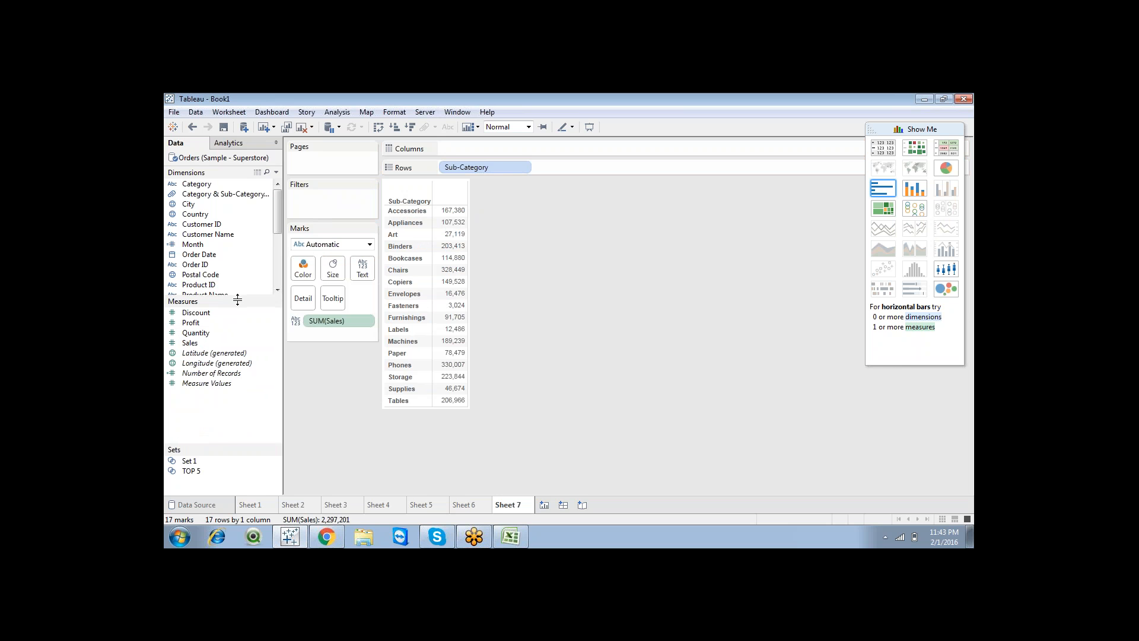
{"action": "left_click_drag", "start_coordinate": [218, 448], "coordinate": [213, 353]}
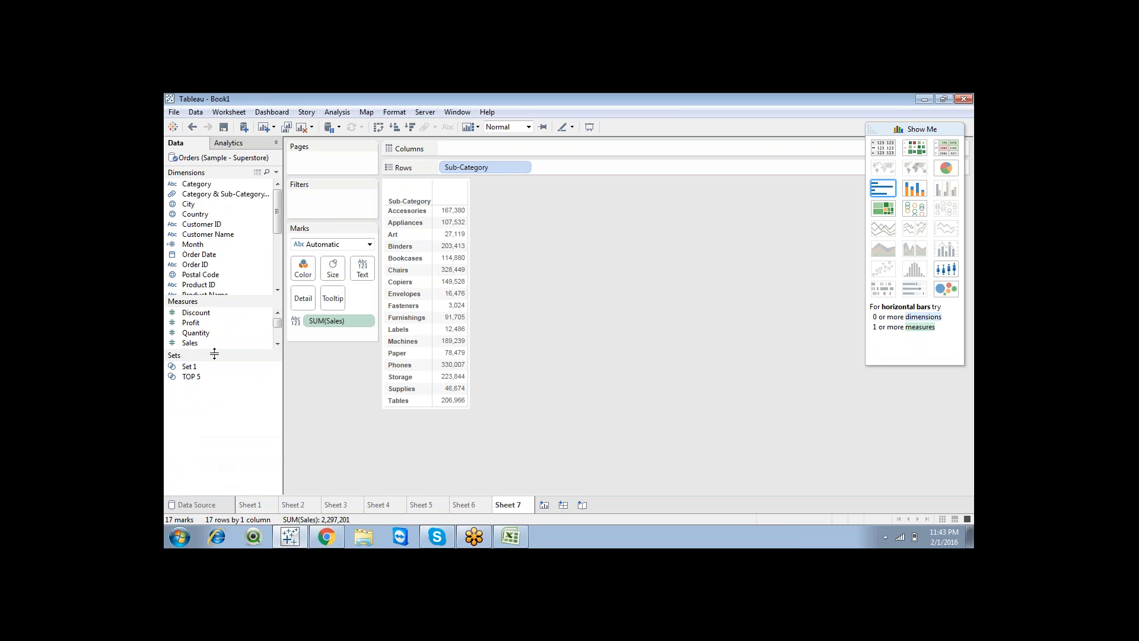
{"action": "left_click", "coordinate": [217, 375]}
{"action": "left_click_drag", "start_coordinate": [274, 230], "coordinate": [280, 278]}
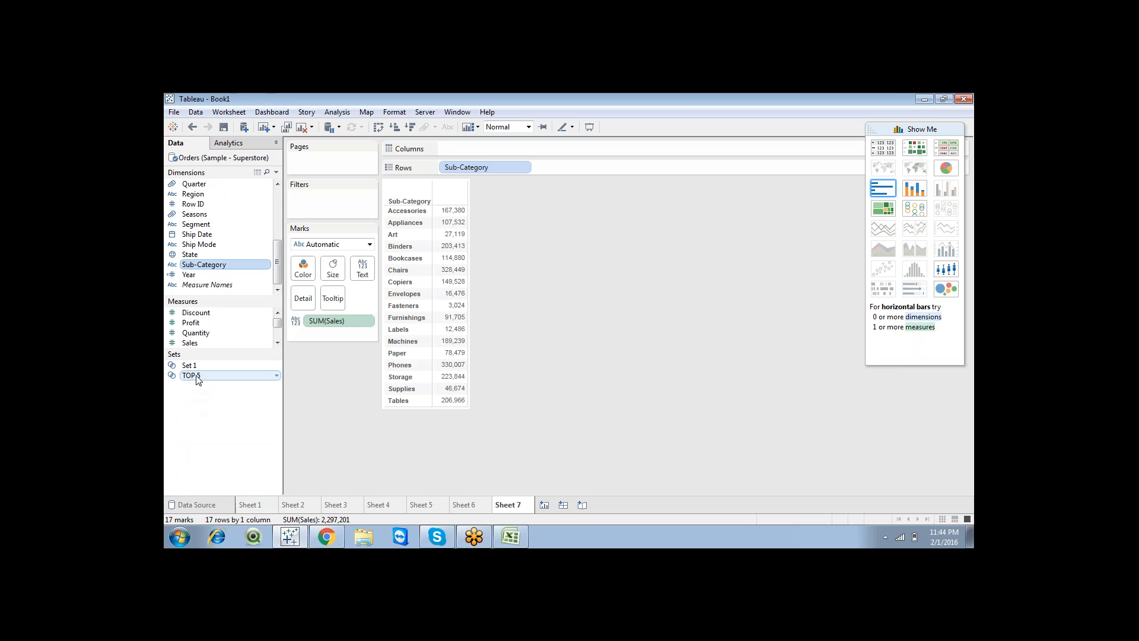
{"action": "right_click", "coordinate": [223, 268]}
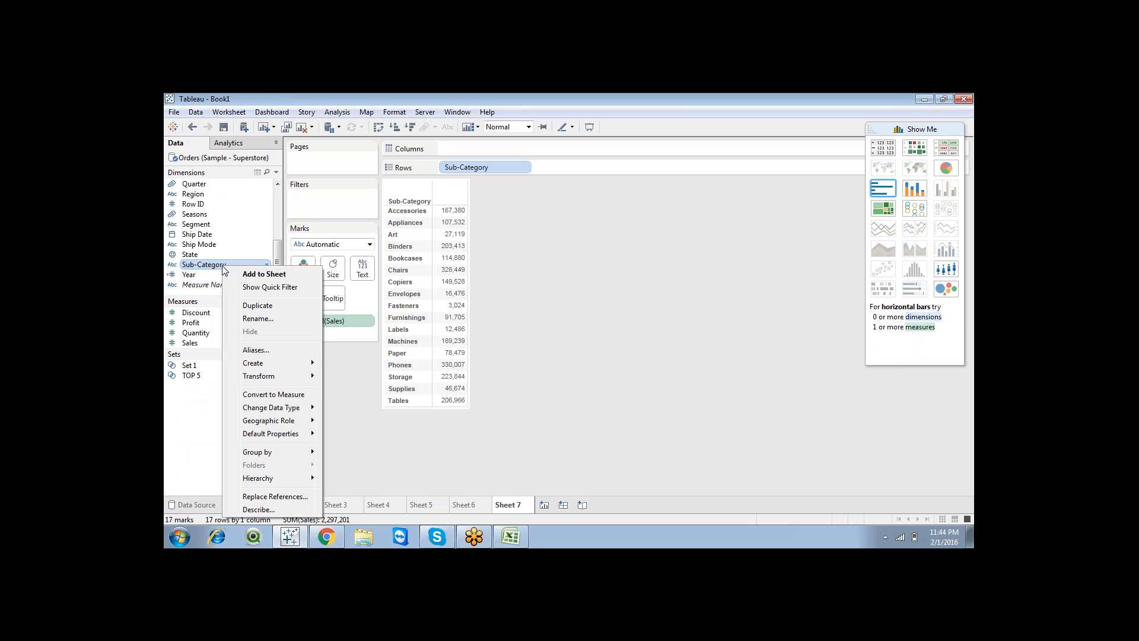
{"action": "mouse_move", "coordinate": [265, 367]}
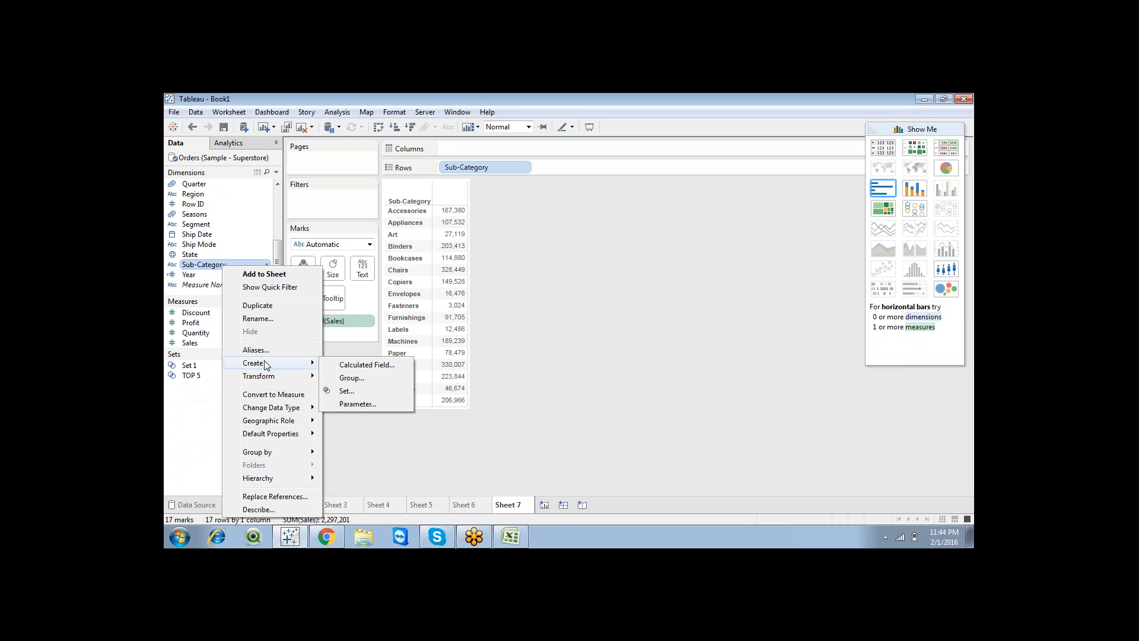
{"action": "left_click", "coordinate": [348, 393]}
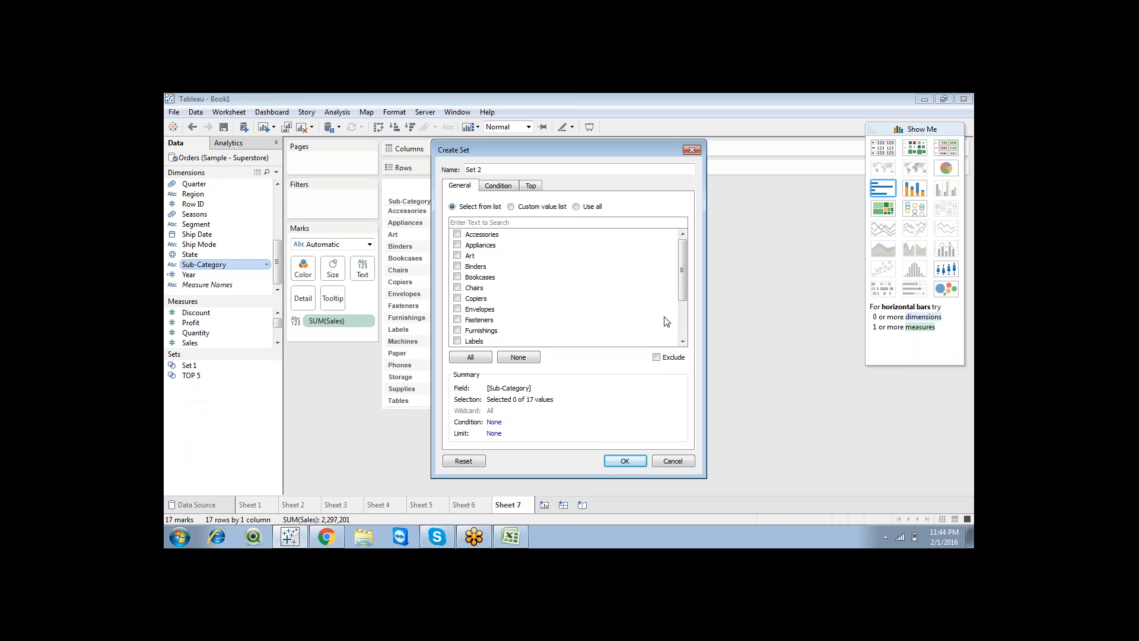
{"action": "left_click_drag", "start_coordinate": [488, 170], "coordinate": [466, 170]}
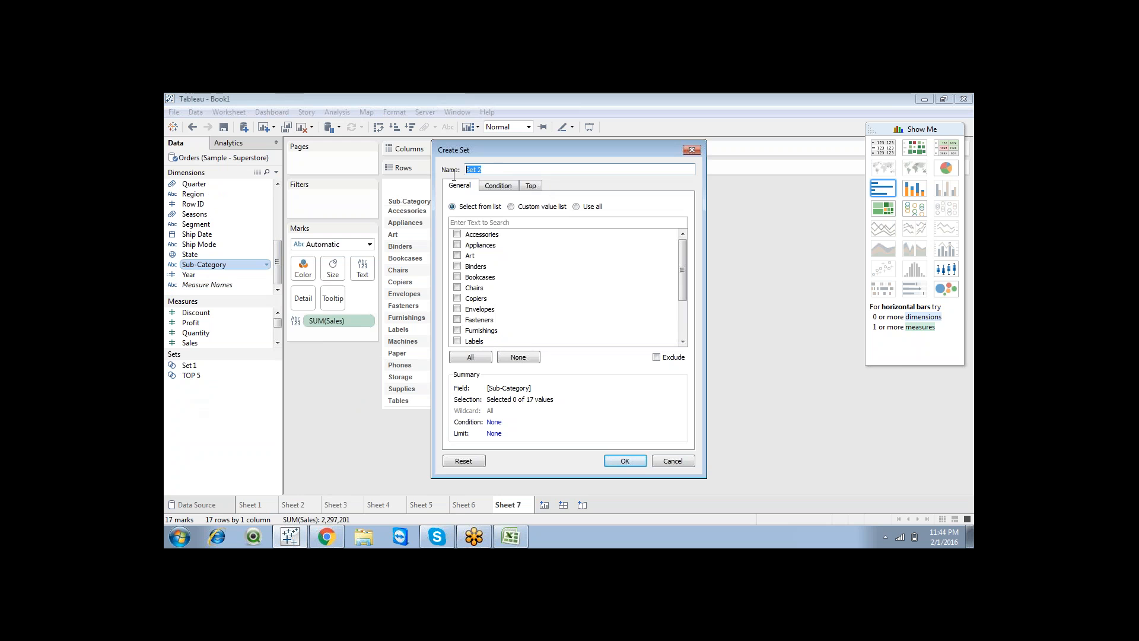
{"action": "type", "text": "Bottam 5"}
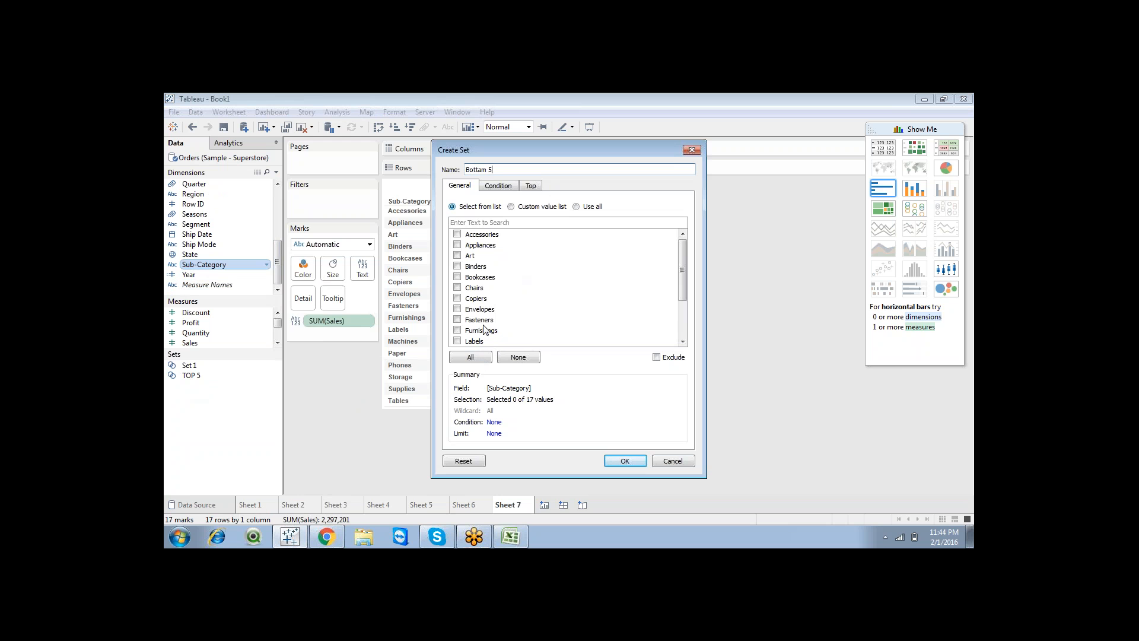
Limit the new set by field to 5 members based on the sum of Sales and create it
{"action": "left_click", "coordinate": [530, 186]}
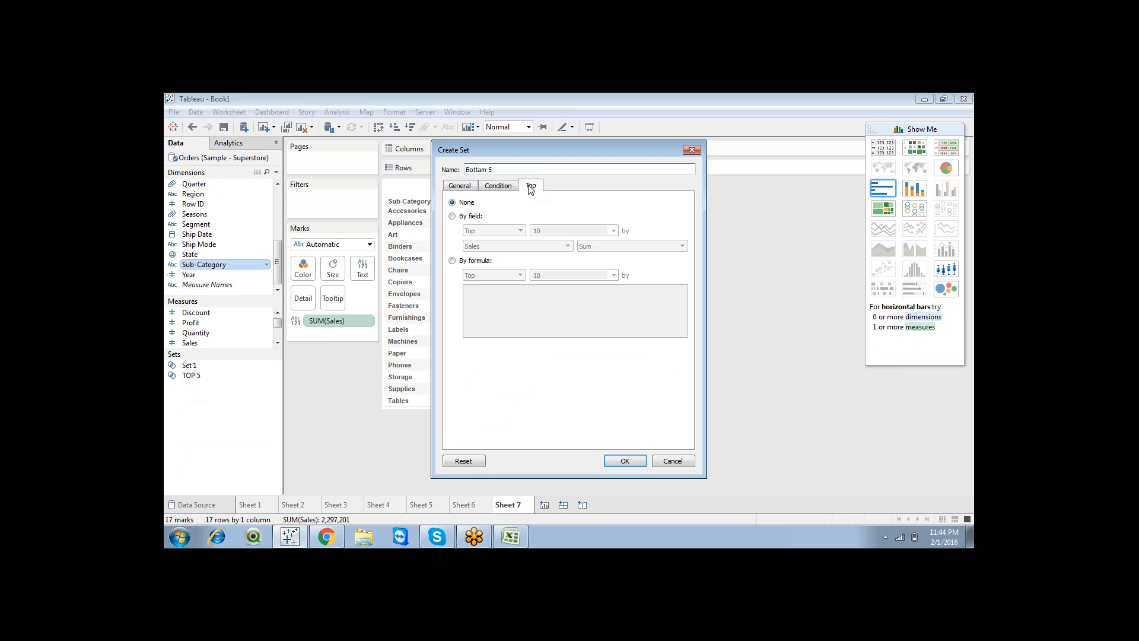
{"action": "left_click", "coordinate": [455, 217]}
{"action": "left_click_drag", "start_coordinate": [552, 230], "coordinate": [533, 231]}
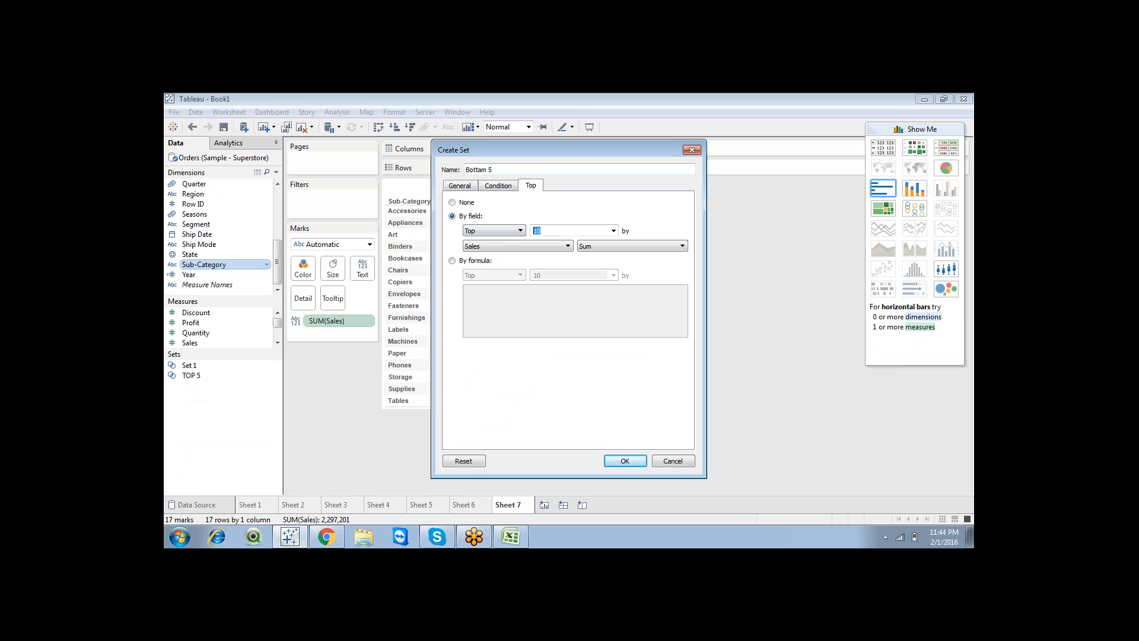
{"action": "type", "text": "5"}
{"action": "left_click", "coordinate": [625, 461]}
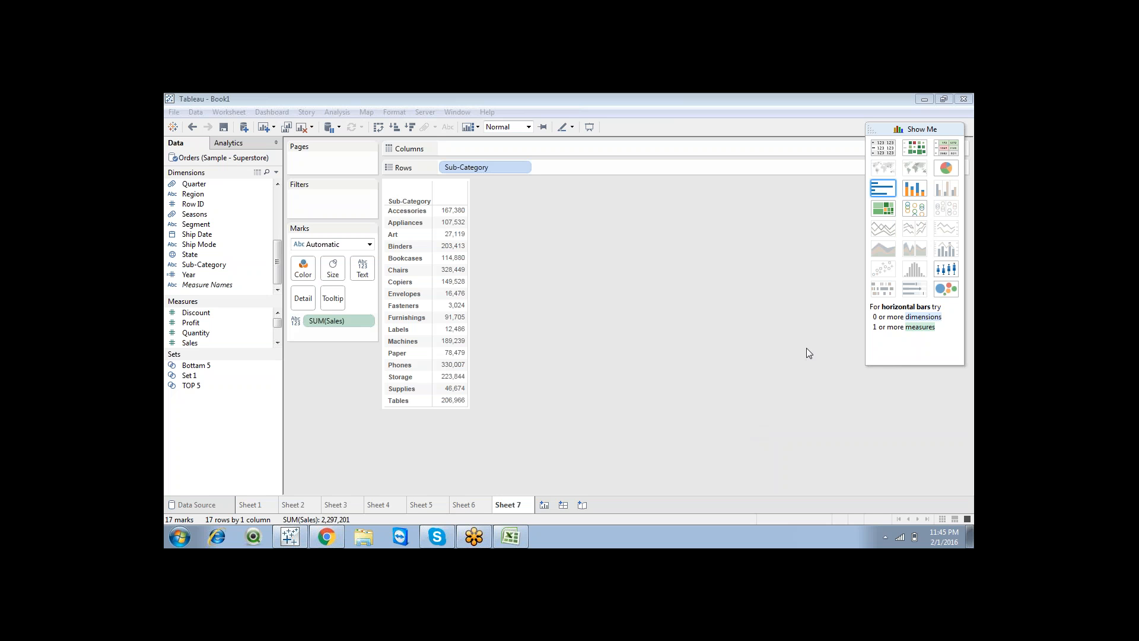
Correct the spelling of the new set's name to "Bottom 5"
{"action": "right_click", "coordinate": [217, 368]}
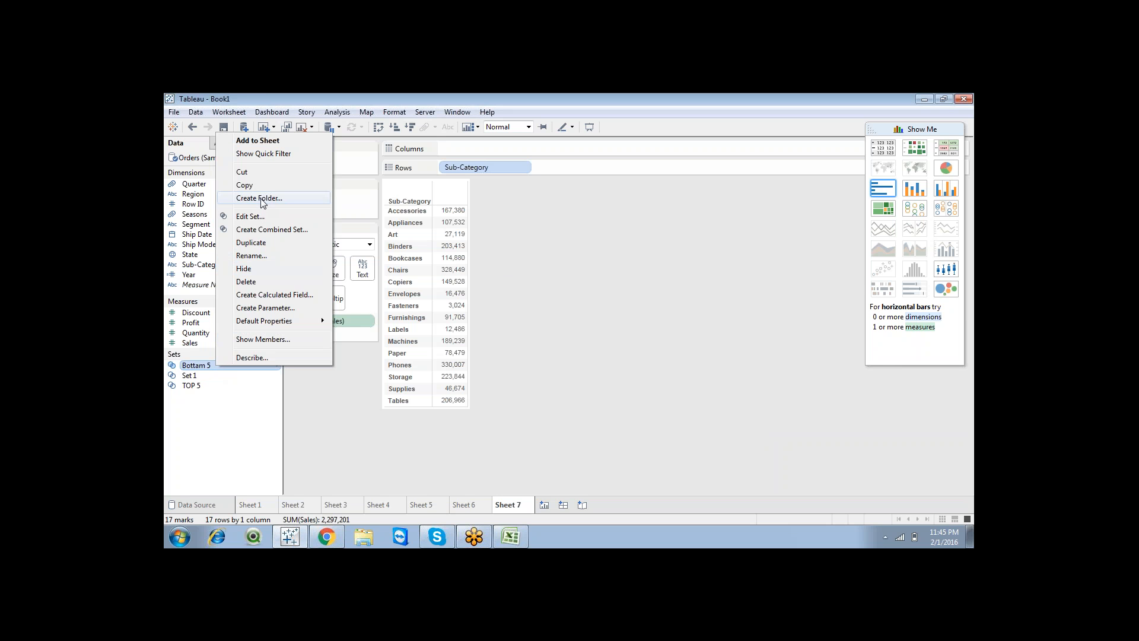
{"action": "left_click", "coordinate": [261, 256]}
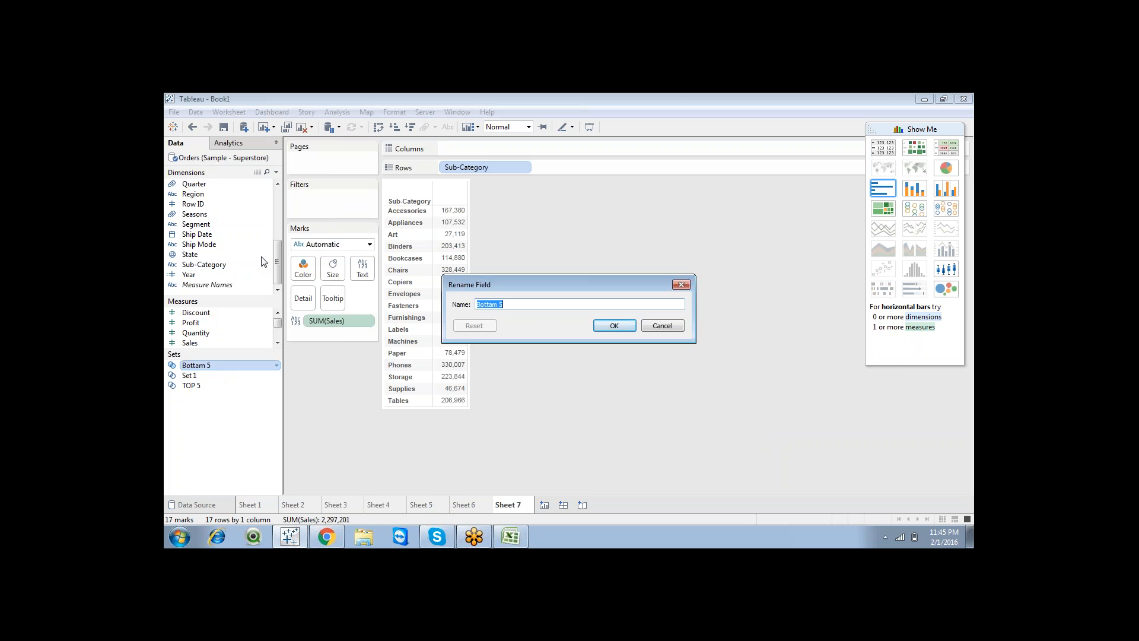
{"action": "key", "text": "BackSpace"}
{"action": "type", "text": "Bo"}
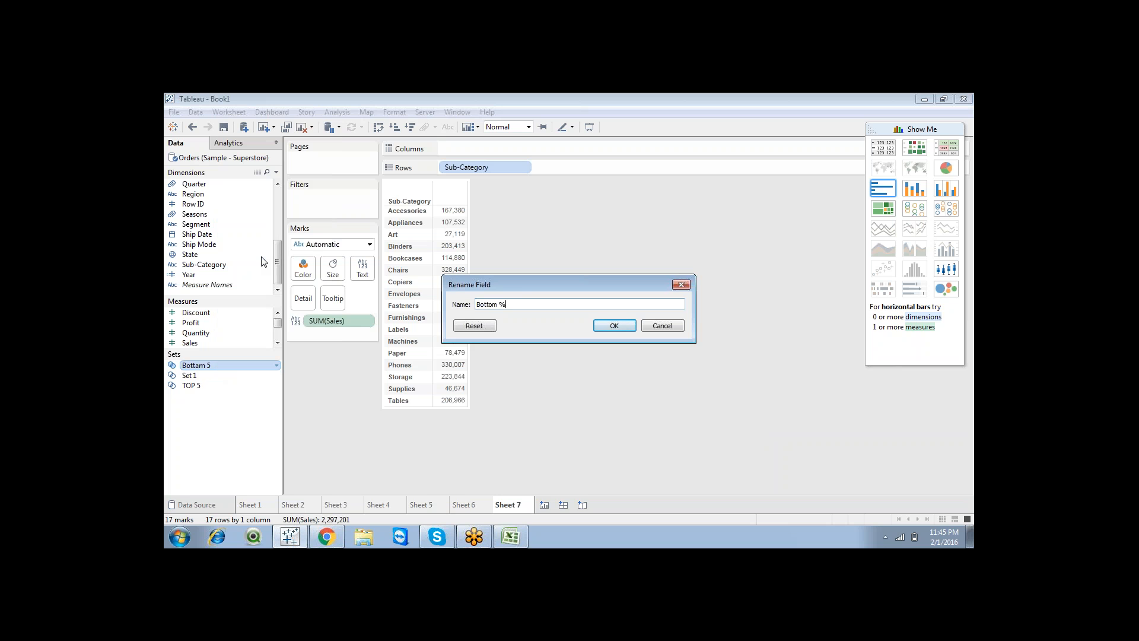
{"action": "type", "text": "ttom %"}
{"action": "left_click", "coordinate": [617, 326]}
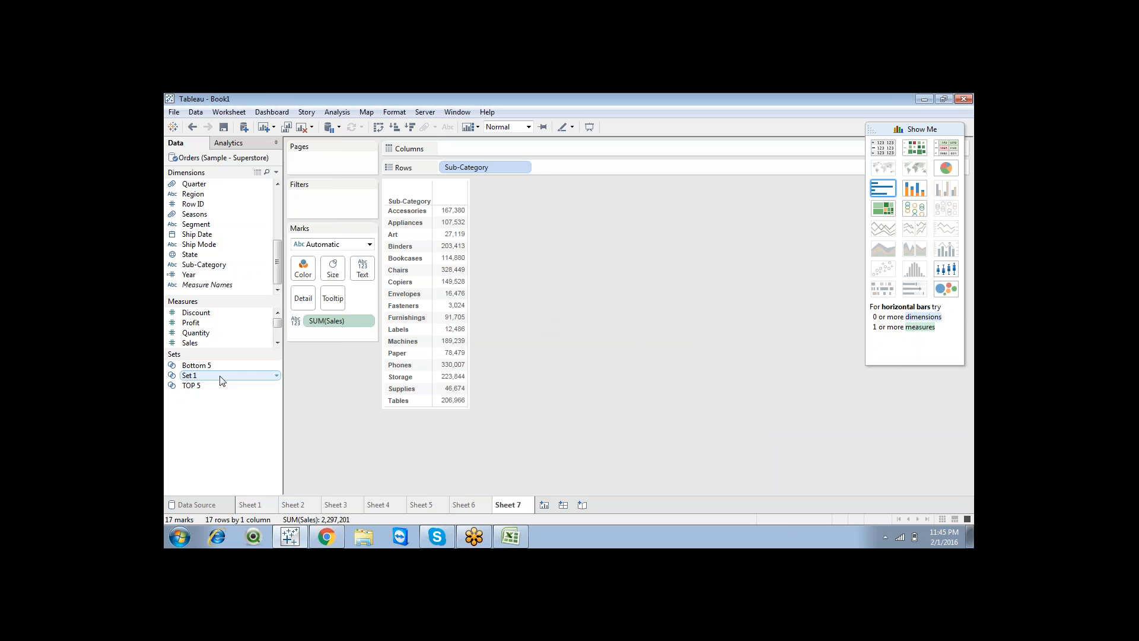
Try the TOP 5 set as a filter on the table, check the set's limit by field, and take the filter off
{"action": "left_click_drag", "start_coordinate": [222, 392], "coordinate": [339, 204]}
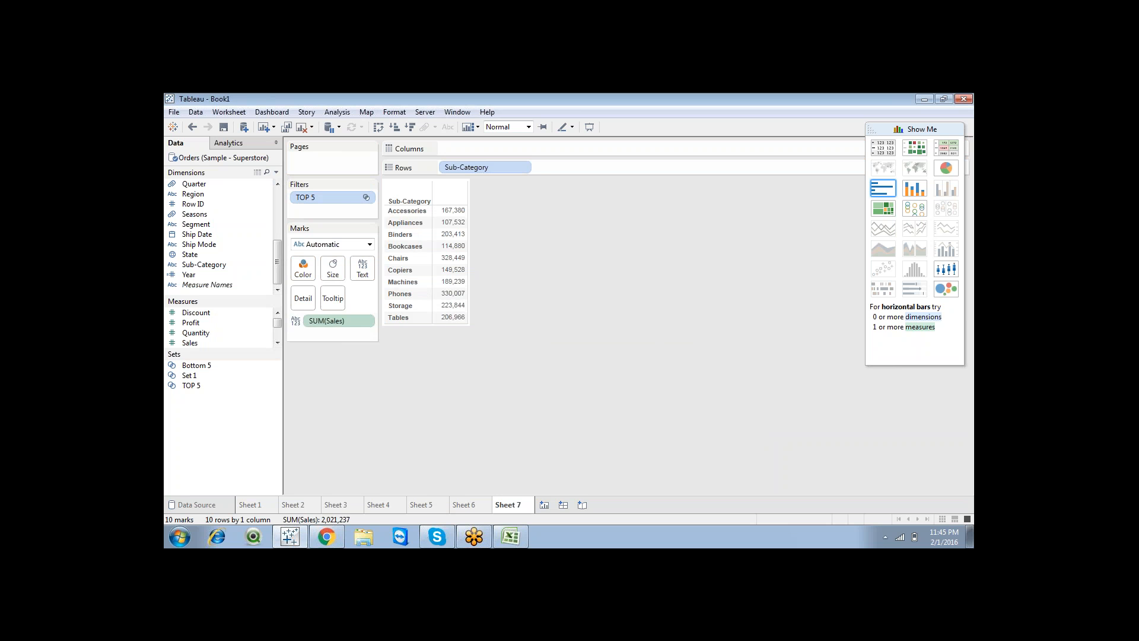
{"action": "right_click", "coordinate": [333, 200]}
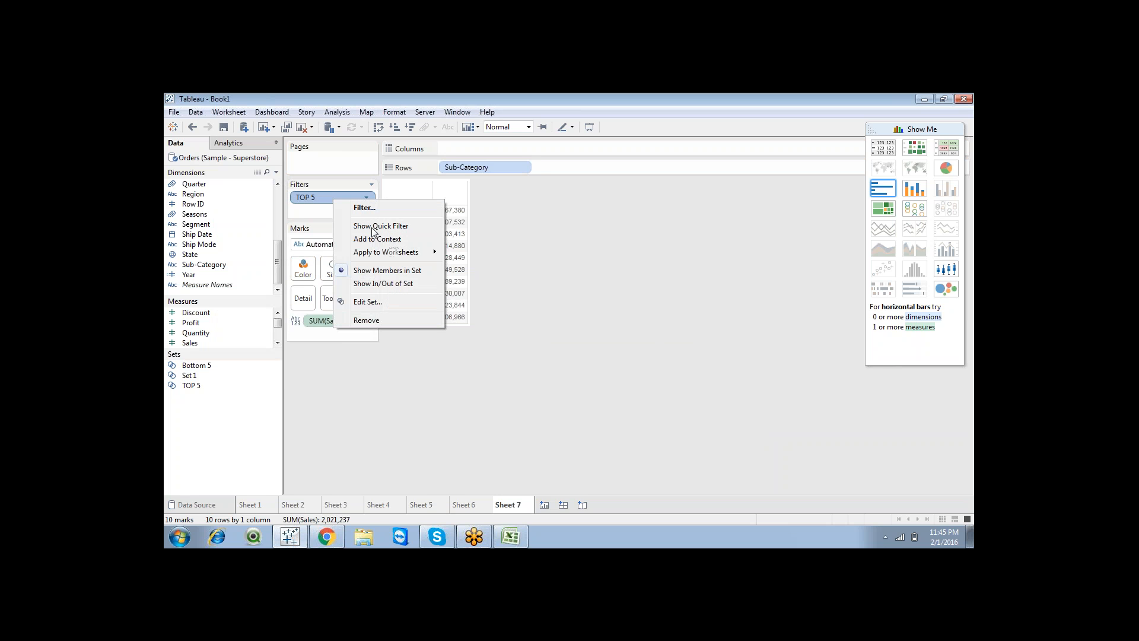
{"action": "left_click", "coordinate": [368, 302]}
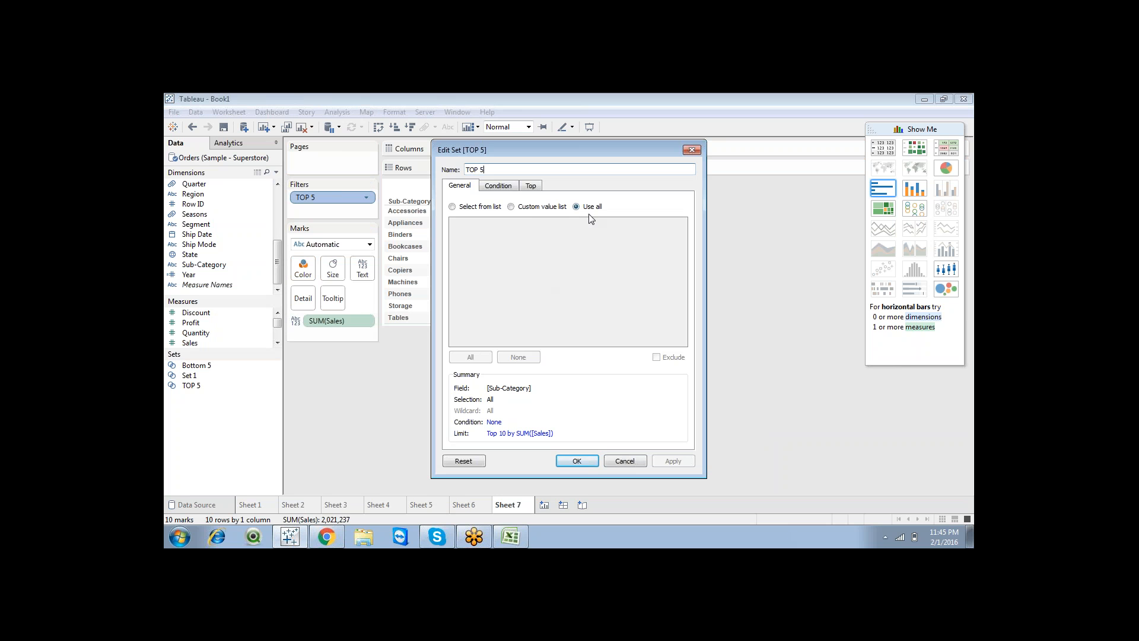
{"action": "left_click", "coordinate": [502, 189]}
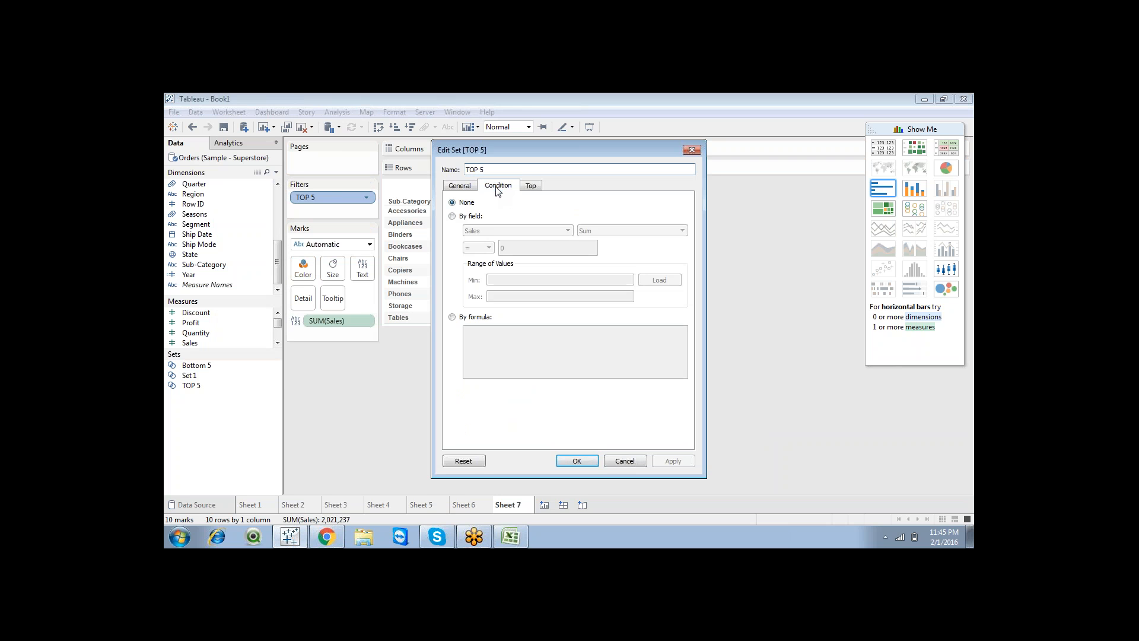
{"action": "left_click", "coordinate": [528, 186]}
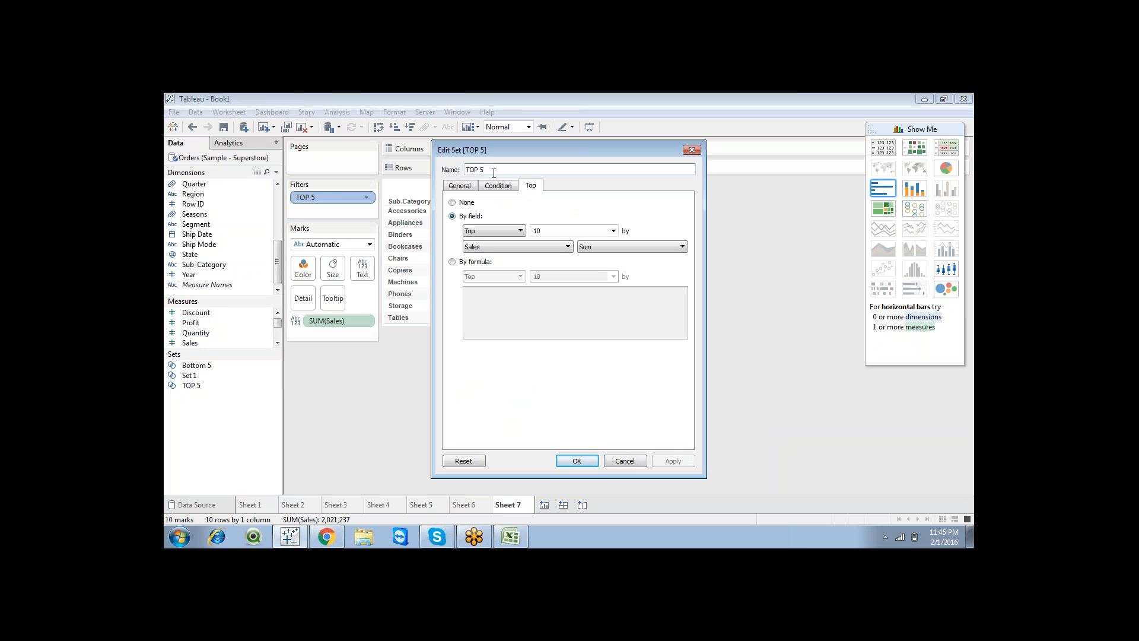
{"action": "left_click", "coordinate": [613, 231]}
{"action": "left_click", "coordinate": [578, 342]}
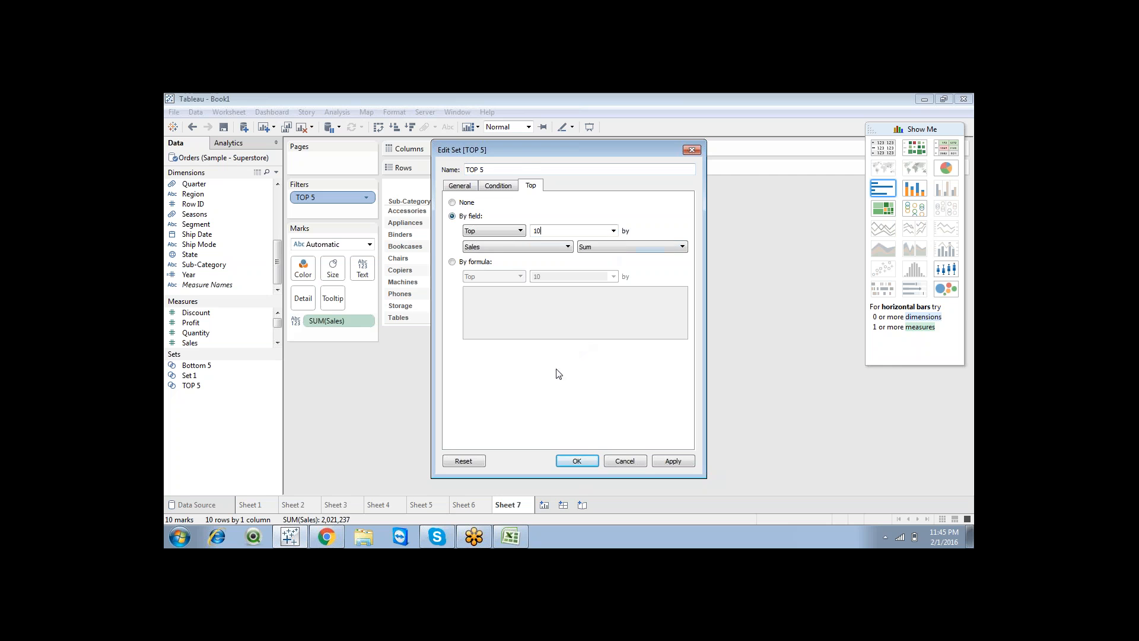
{"action": "left_click", "coordinate": [576, 461]}
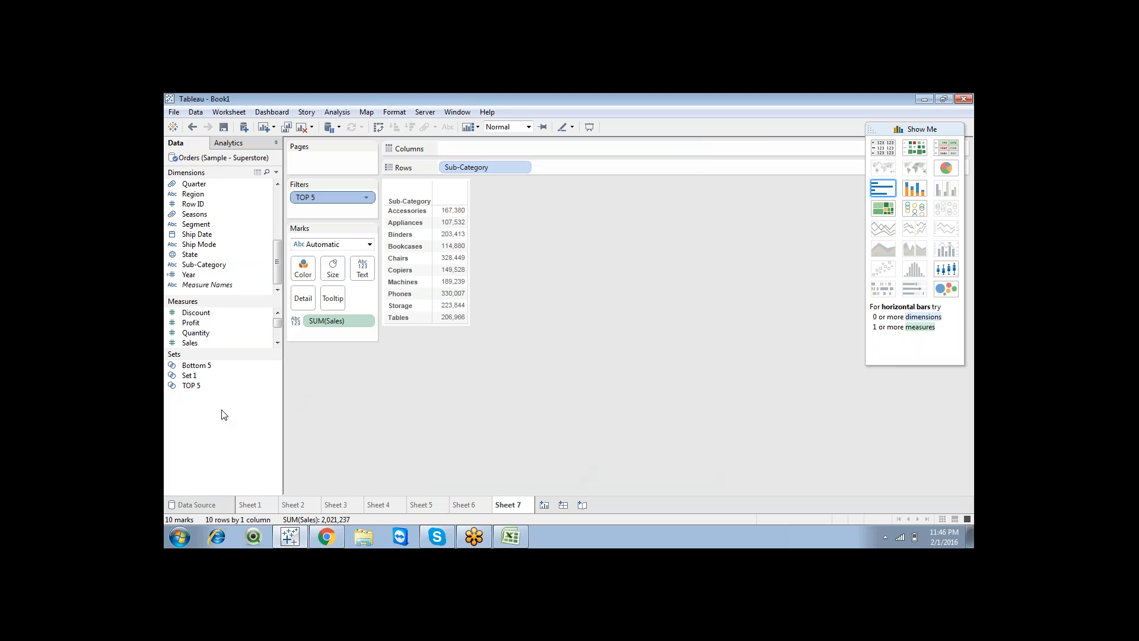
{"action": "left_click", "coordinate": [208, 370]}
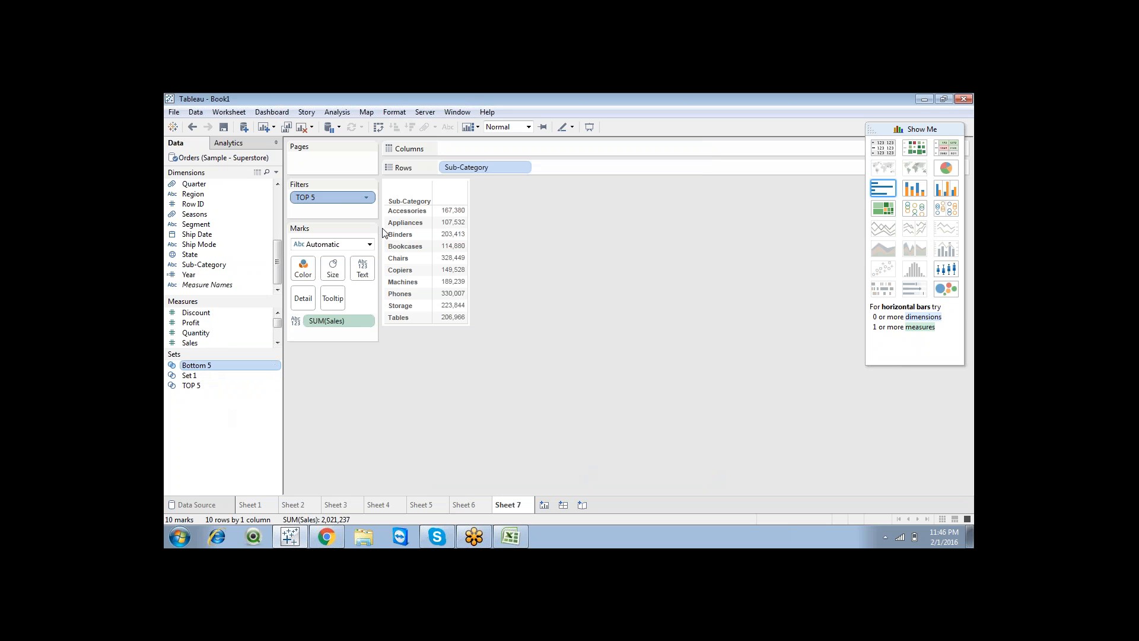
{"action": "left_click_drag", "start_coordinate": [343, 197], "coordinate": [356, 401]}
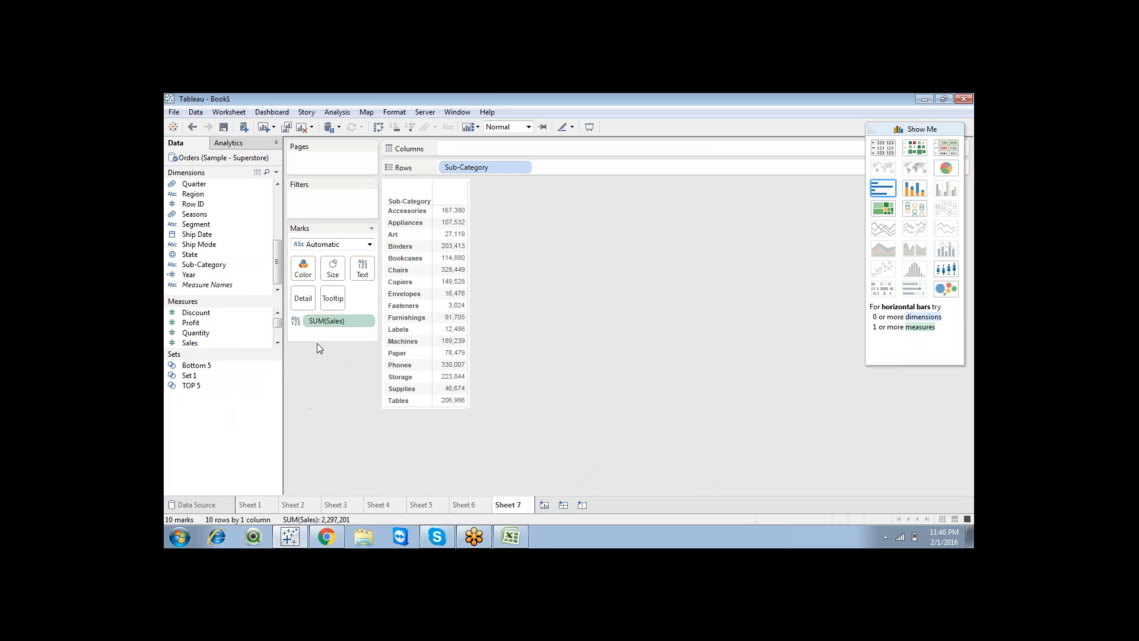
Review the general, condition and limit settings in the TOP 5 set's definition and close it
{"action": "right_click", "coordinate": [217, 386]}
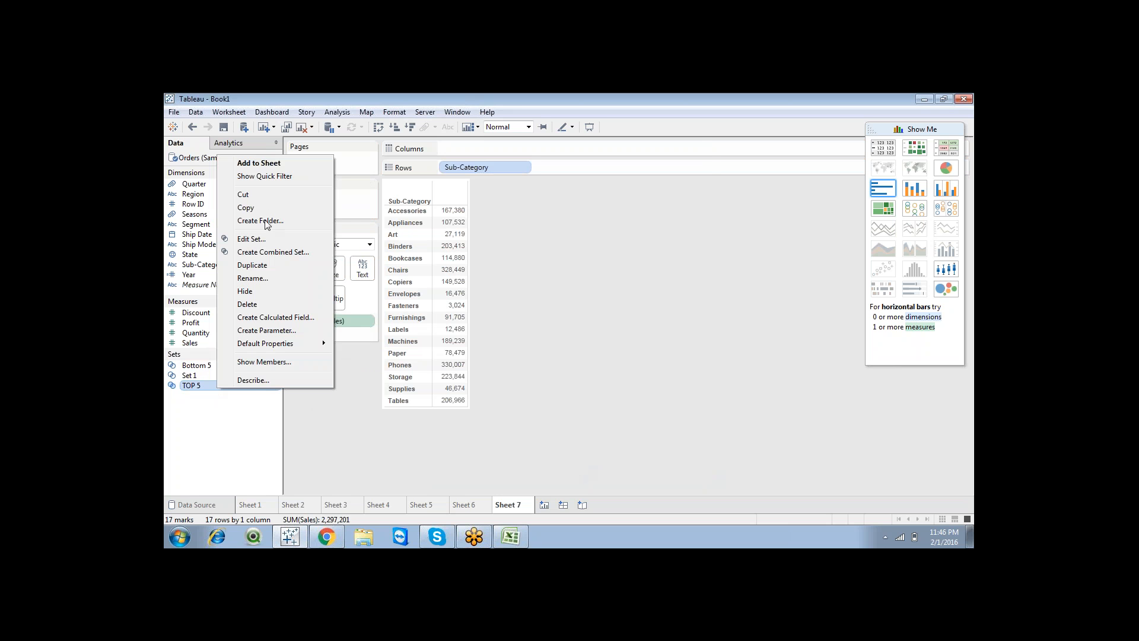
{"action": "left_click", "coordinate": [264, 239]}
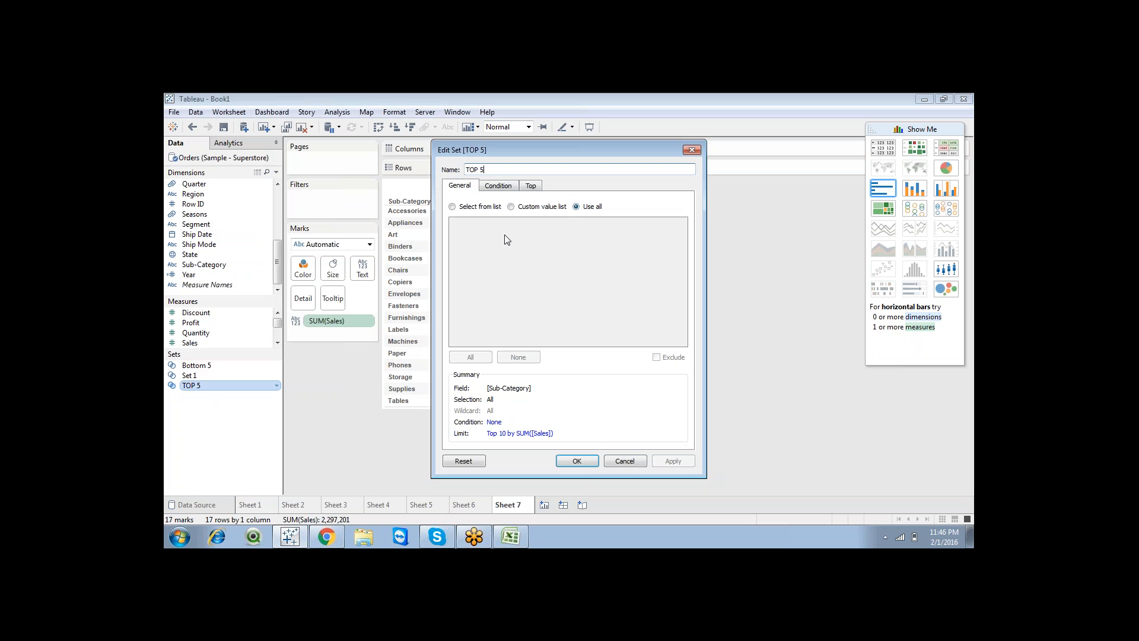
{"action": "left_click", "coordinate": [452, 206]}
{"action": "left_click", "coordinate": [507, 191]}
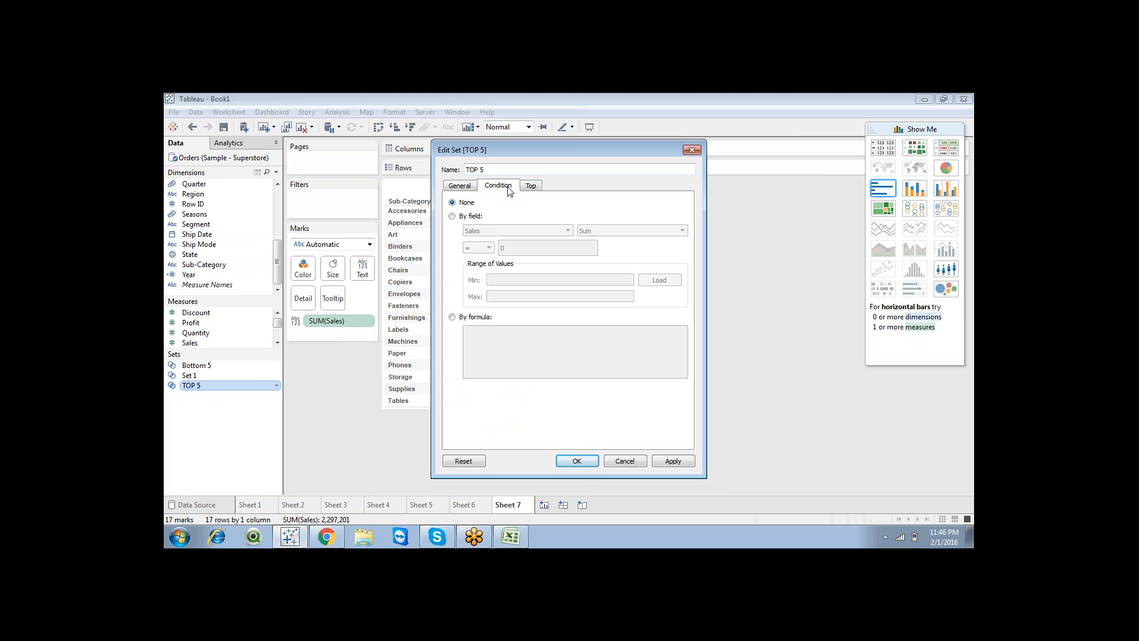
{"action": "left_click", "coordinate": [530, 186]}
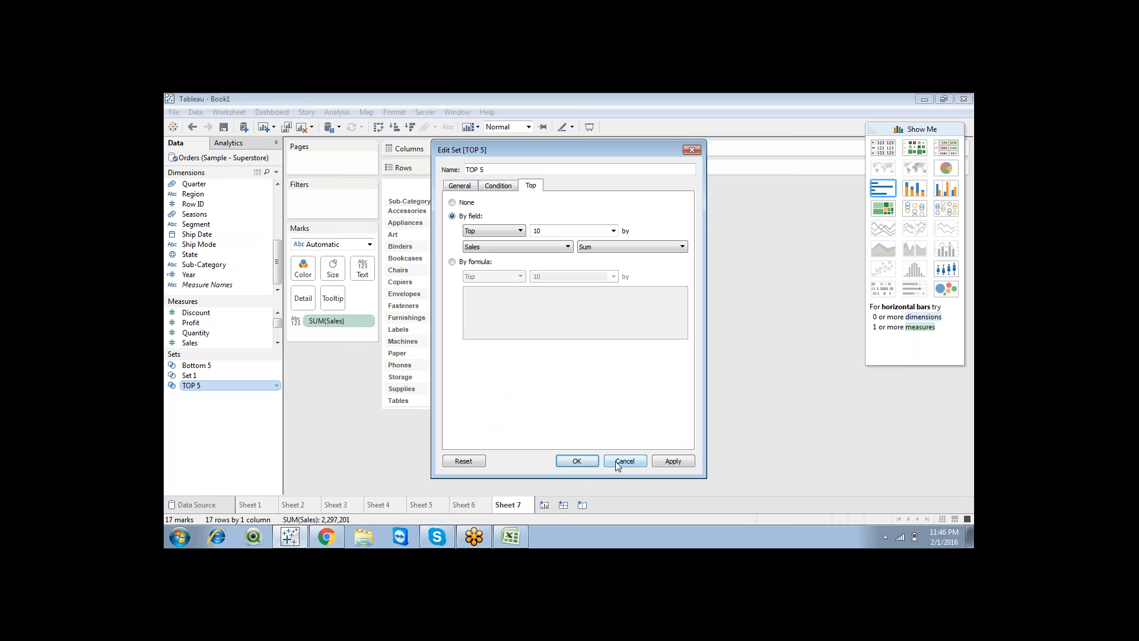
{"action": "left_click", "coordinate": [576, 461]}
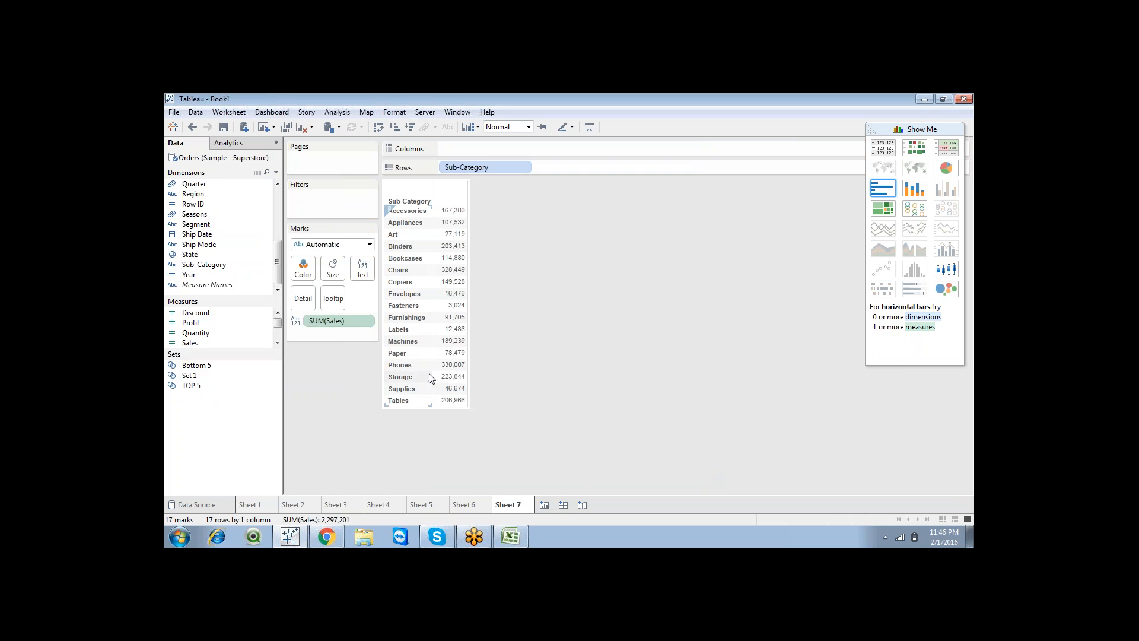
Create a combined set from the Bottom 5 and TOP 5 sets that includes all members in both sets
{"action": "left_click", "coordinate": [197, 367]}
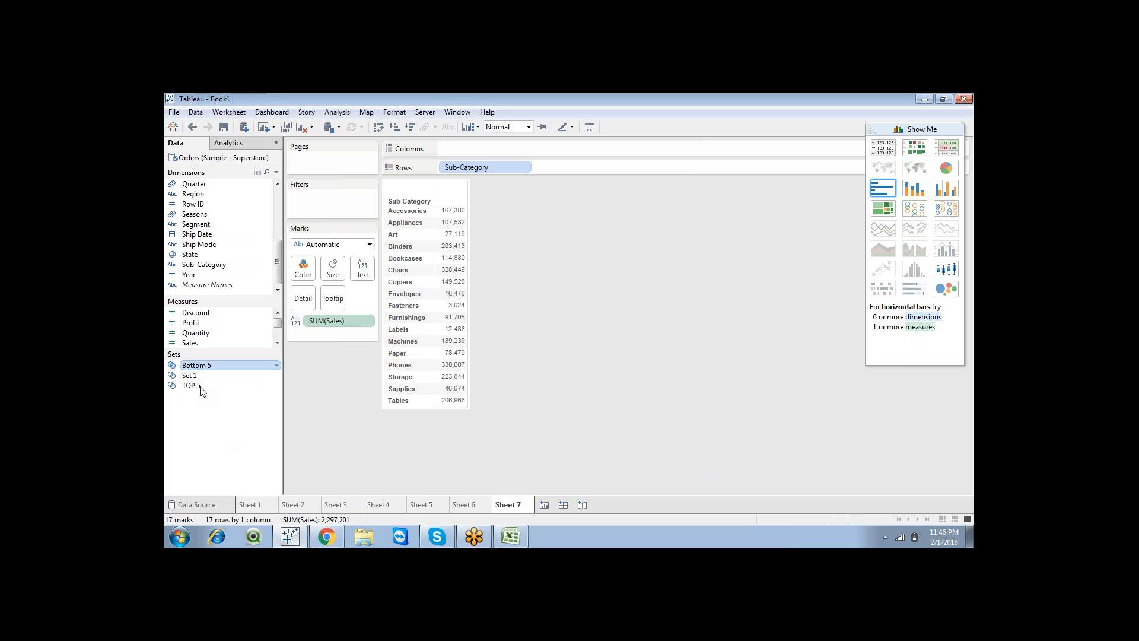
{"action": "left_click", "coordinate": [200, 386], "text": "ctrl"}
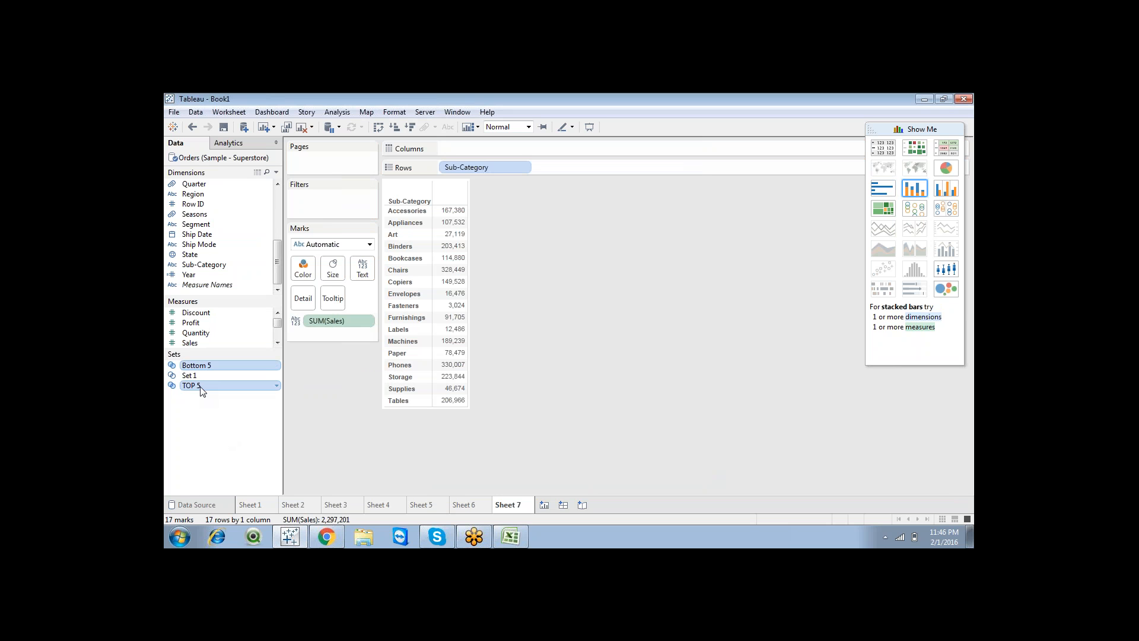
{"action": "right_click", "coordinate": [200, 391]}
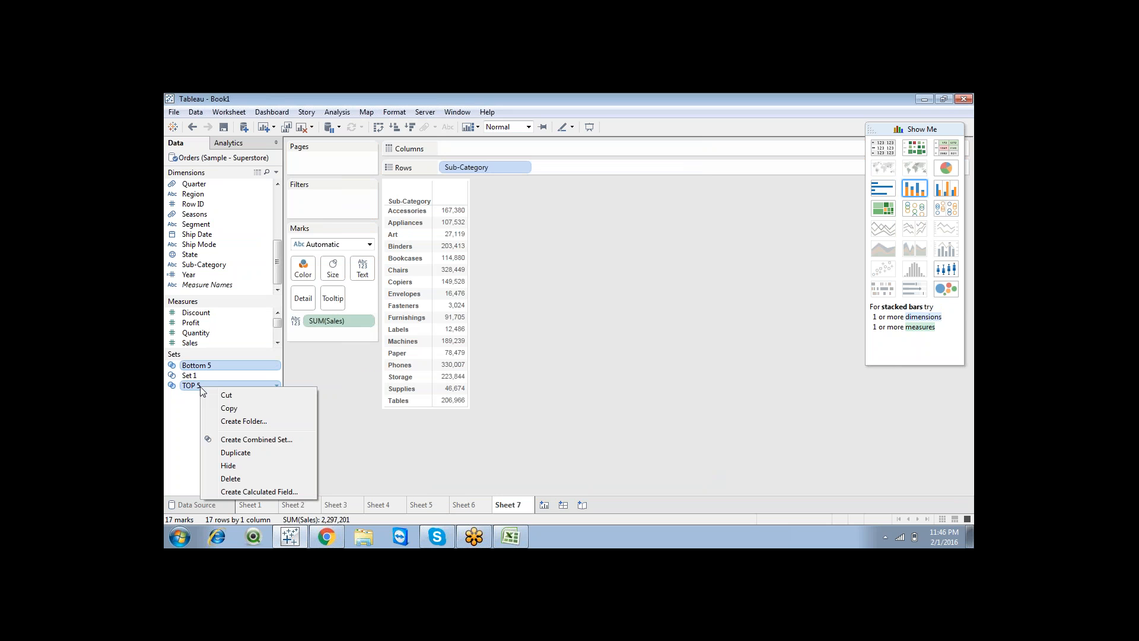
{"action": "left_click", "coordinate": [236, 442]}
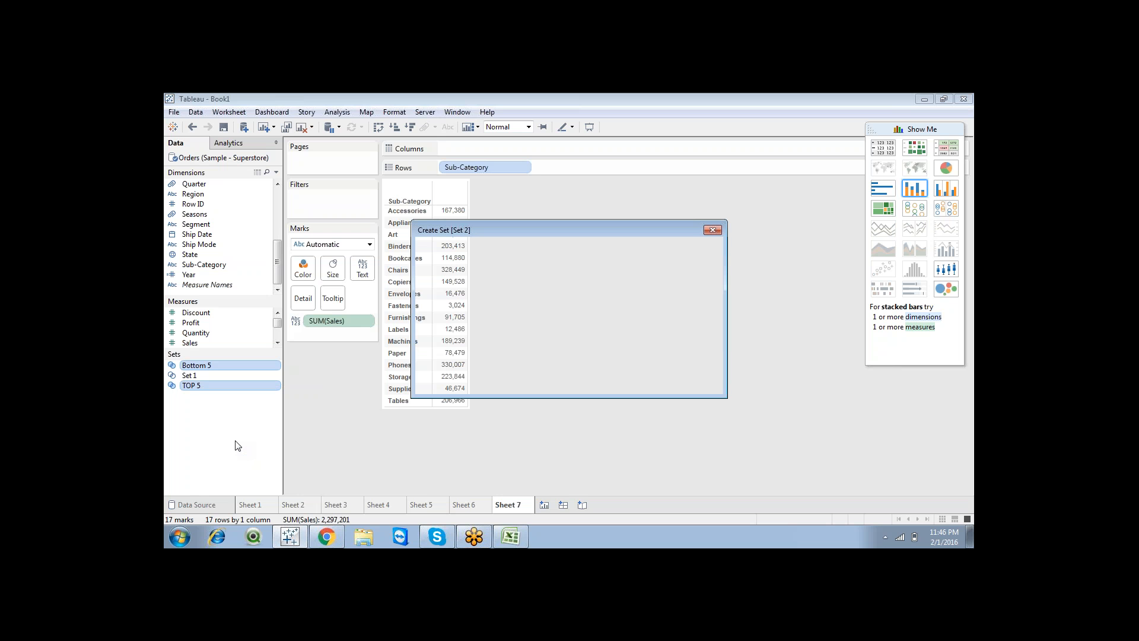
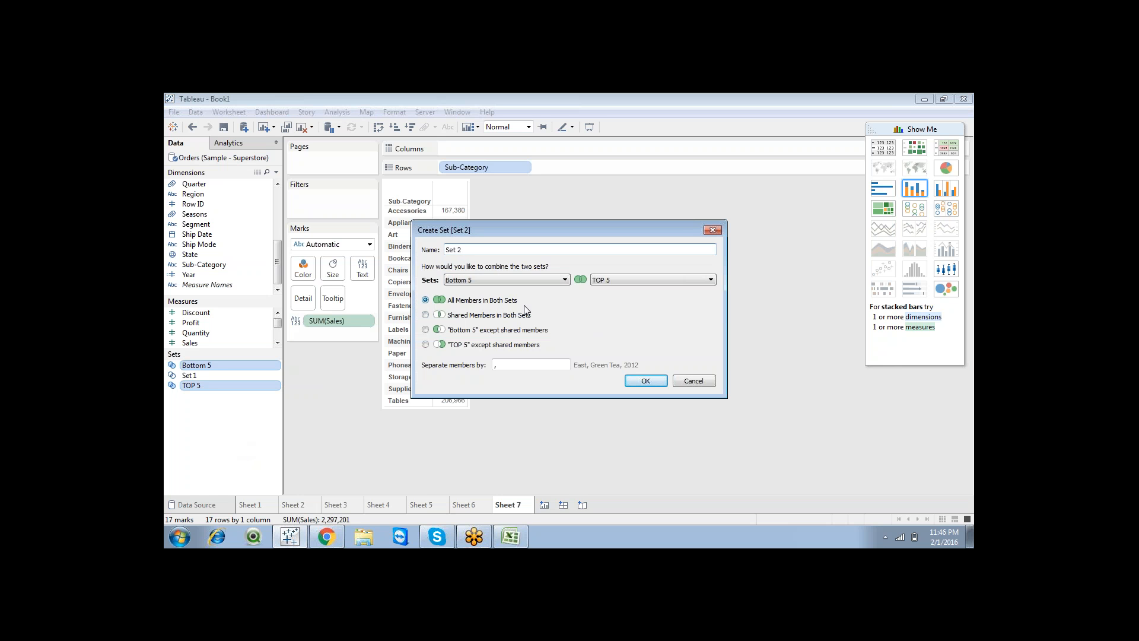
{"action": "left_click", "coordinate": [645, 380]}
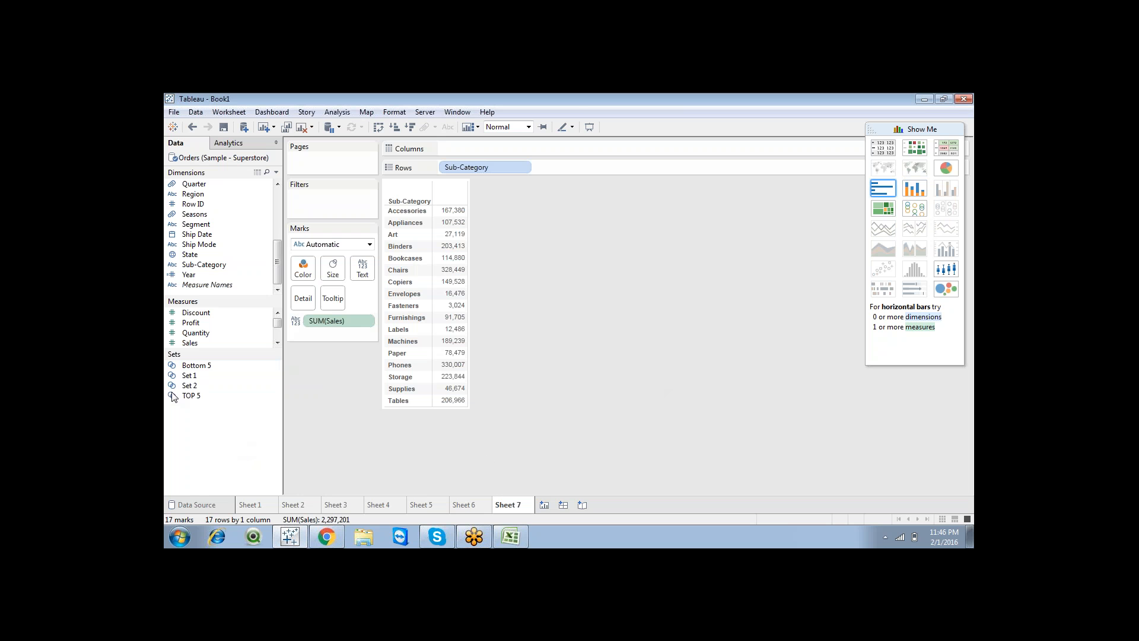
Add Set 2 to the rows beside Sub-Category to split the table by in/out membership
{"action": "left_click", "coordinate": [190, 387]}
{"action": "left_click", "coordinate": [190, 387]}
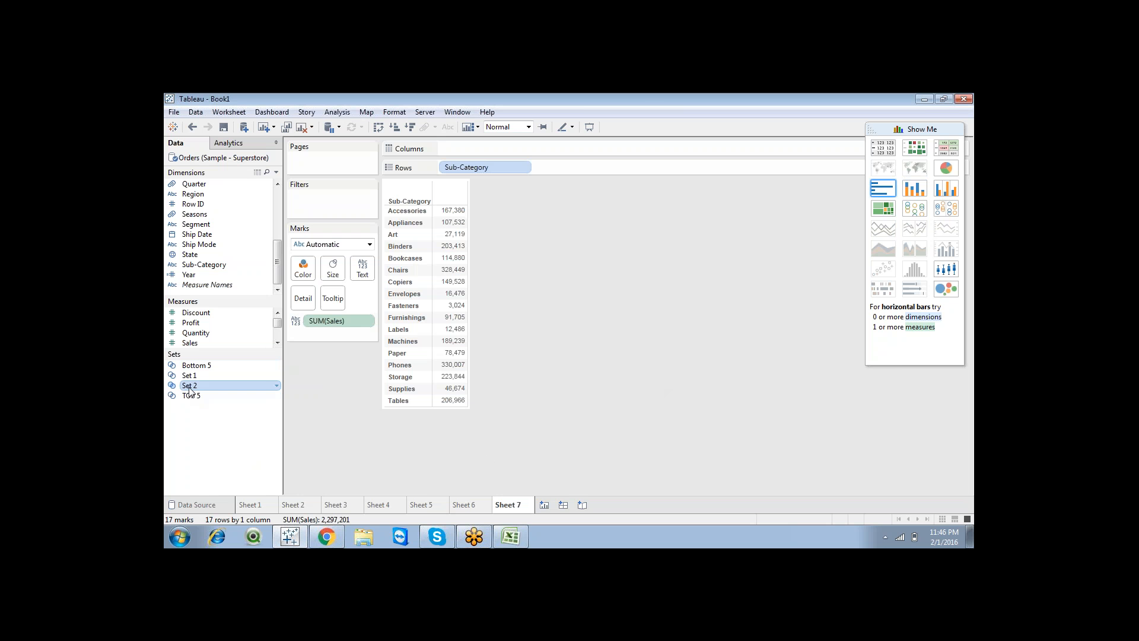
{"action": "left_click_drag", "start_coordinate": [190, 389], "coordinate": [578, 166]}
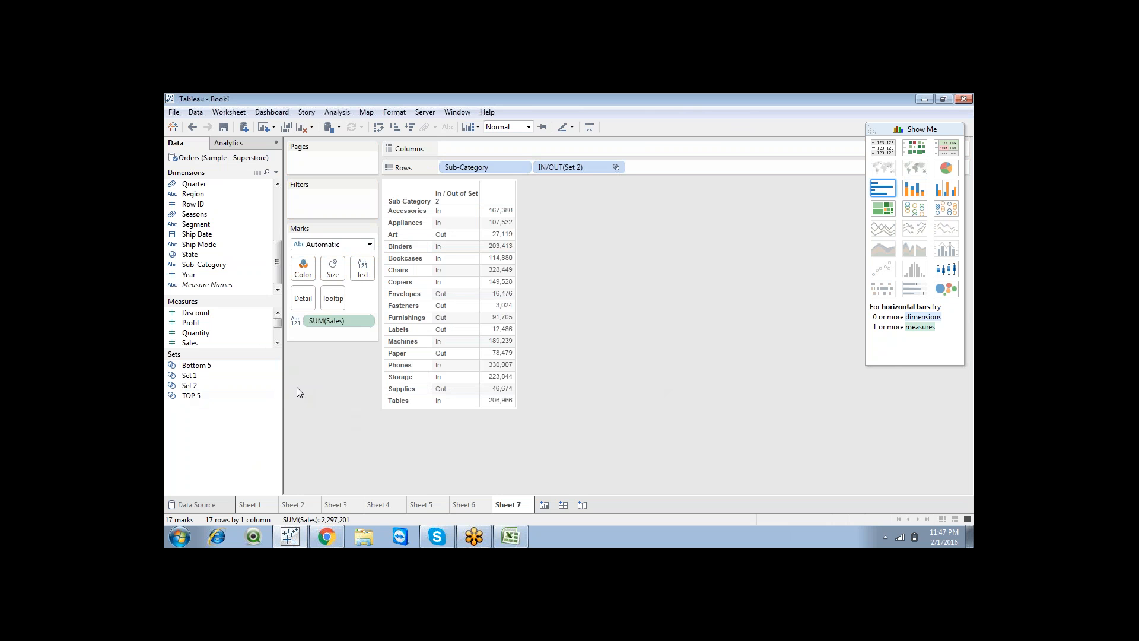
{"action": "left_click", "coordinate": [206, 365]}
{"action": "left_click", "coordinate": [205, 396], "text": "ctrl"}
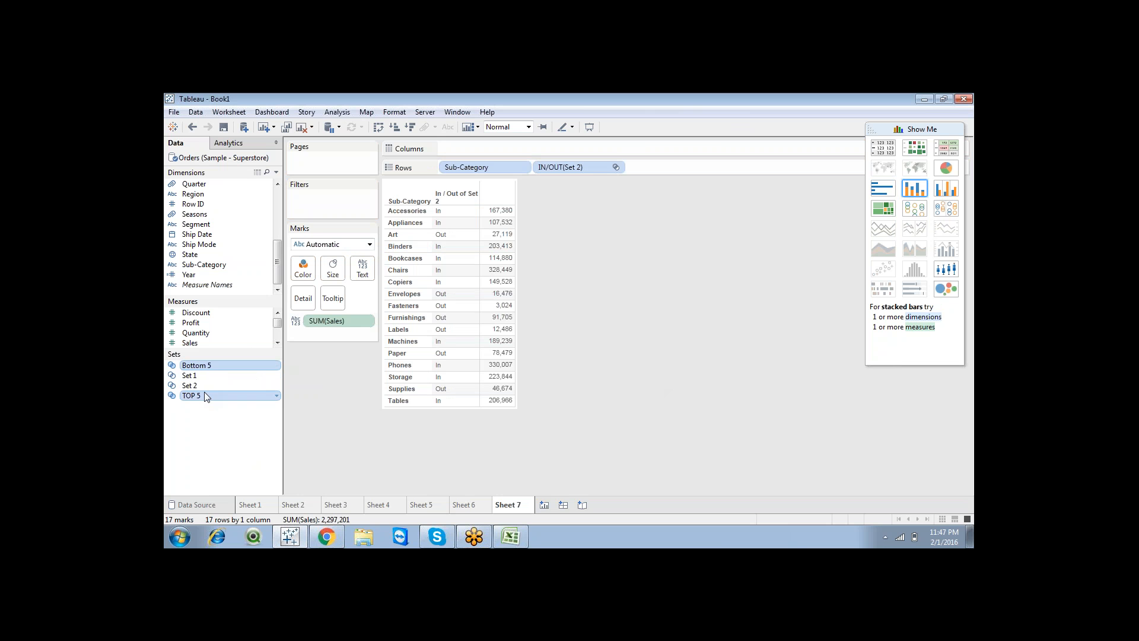
{"action": "right_click", "coordinate": [204, 395]}
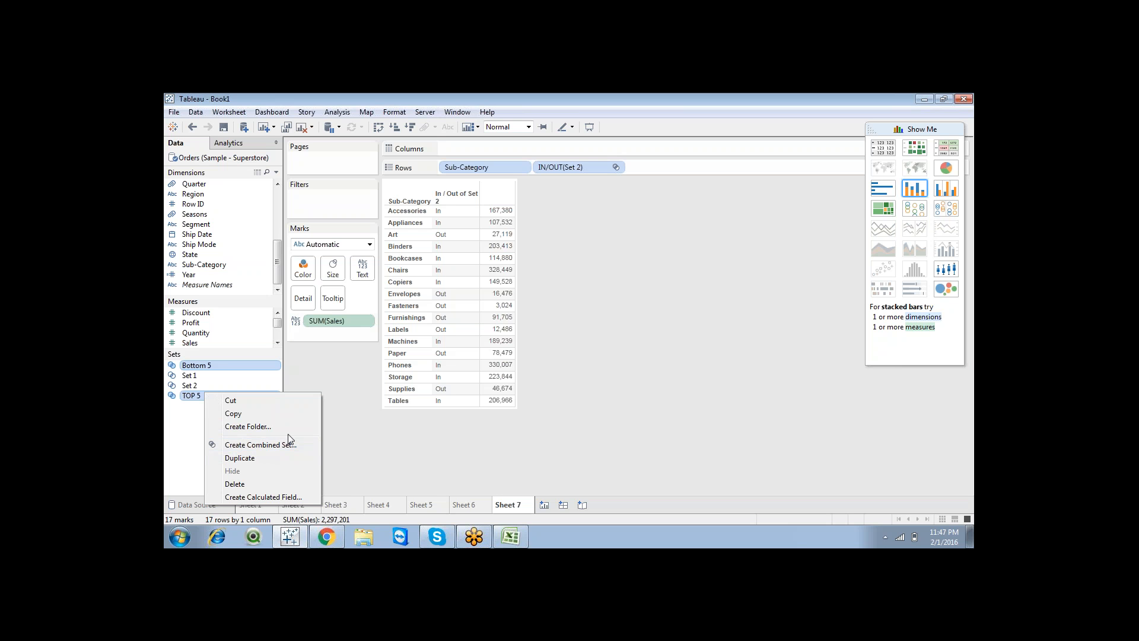
{"action": "left_click", "coordinate": [376, 440]}
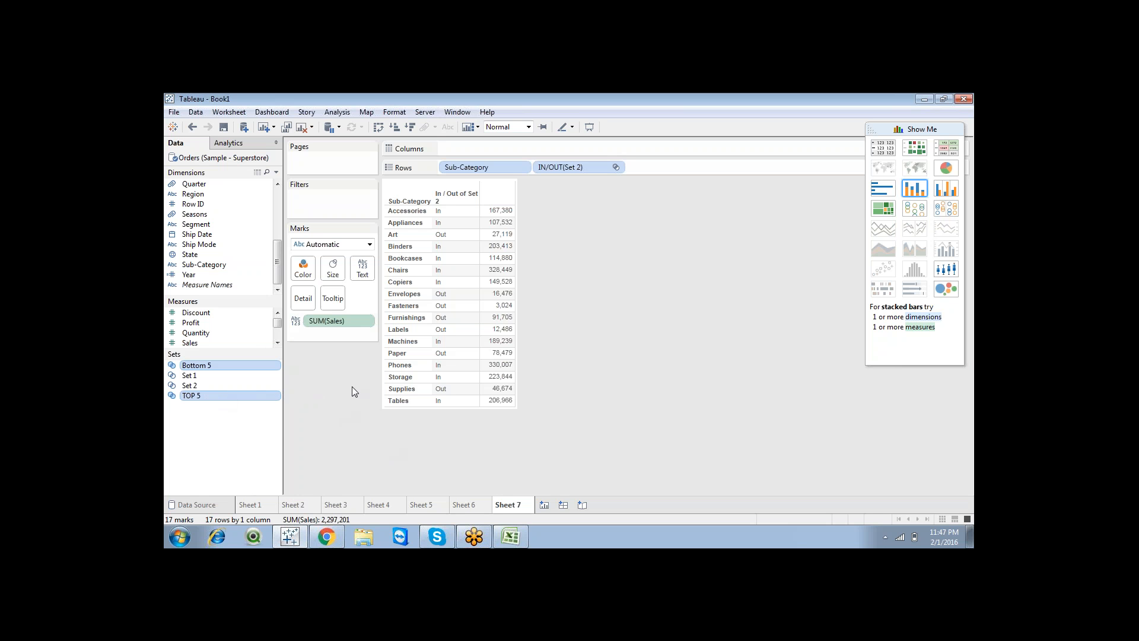
{"action": "left_click", "coordinate": [234, 425]}
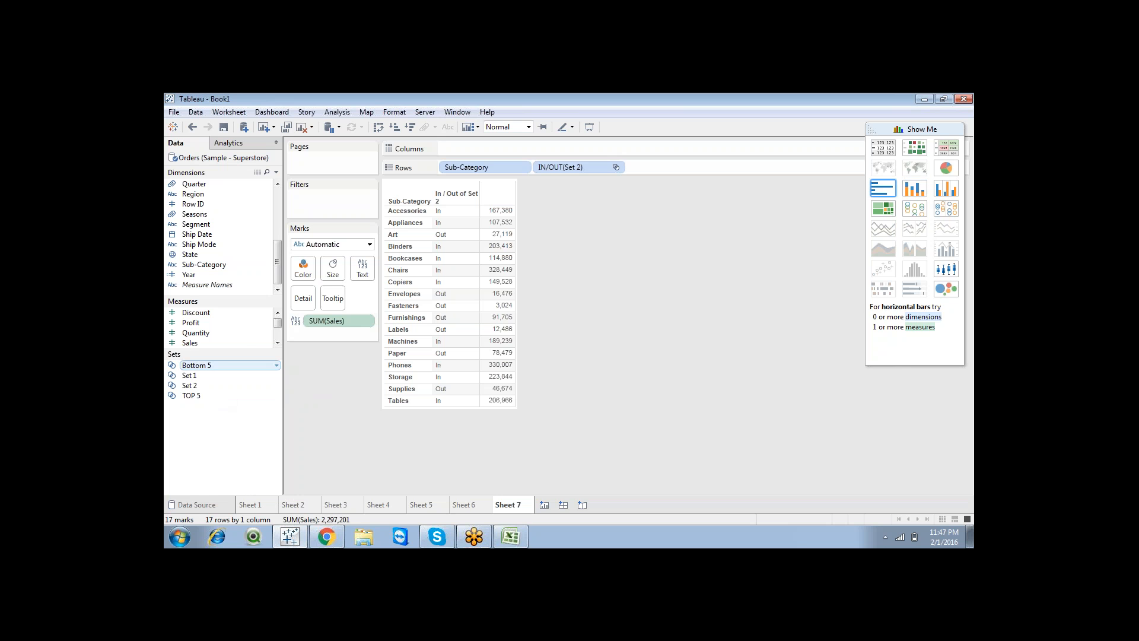
{"action": "left_click", "coordinate": [189, 384]}
{"action": "left_click", "coordinate": [191, 375]}
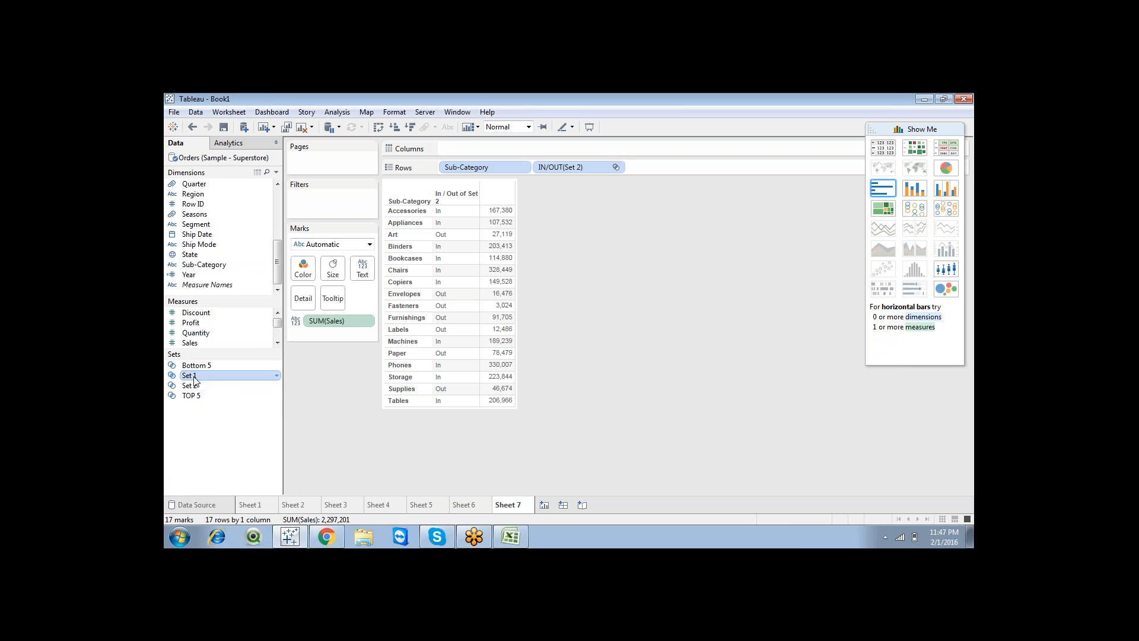
Filter the sub-category sales table by Set 2
{"action": "left_click", "coordinate": [191, 395]}
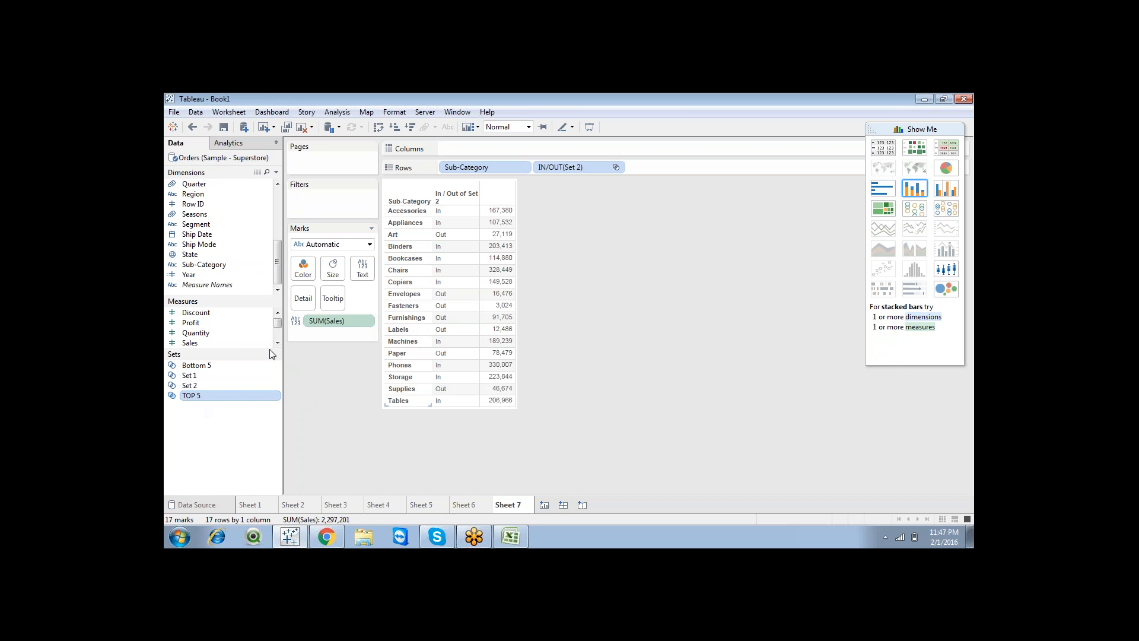
{"action": "left_click", "coordinate": [222, 386], "text": "ctrl"}
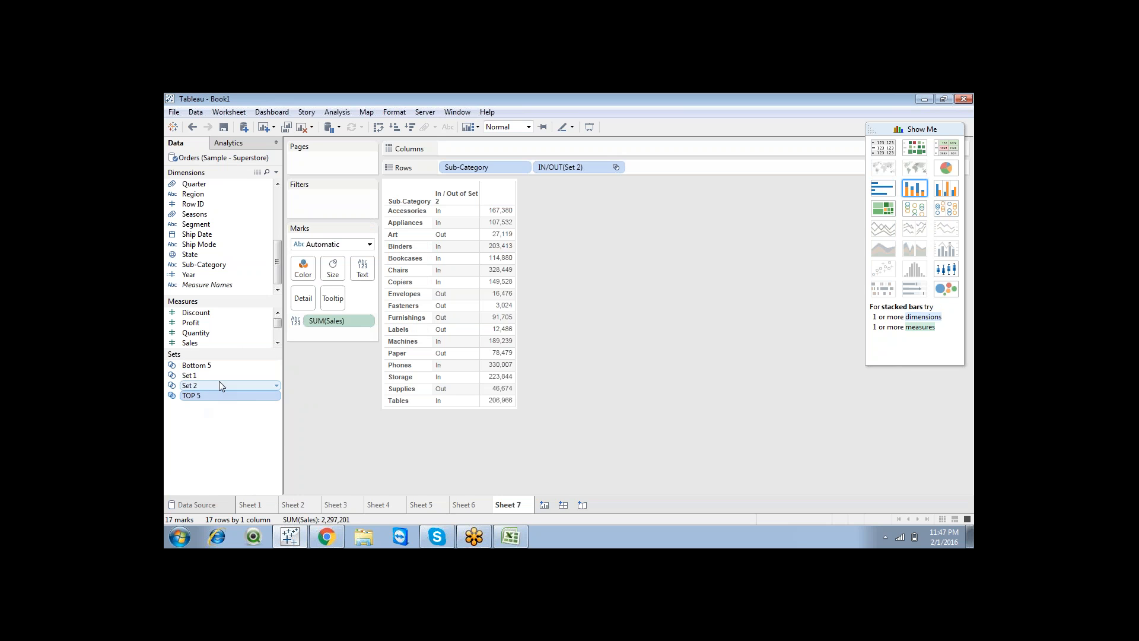
{"action": "left_click_drag", "start_coordinate": [219, 383], "coordinate": [326, 197]}
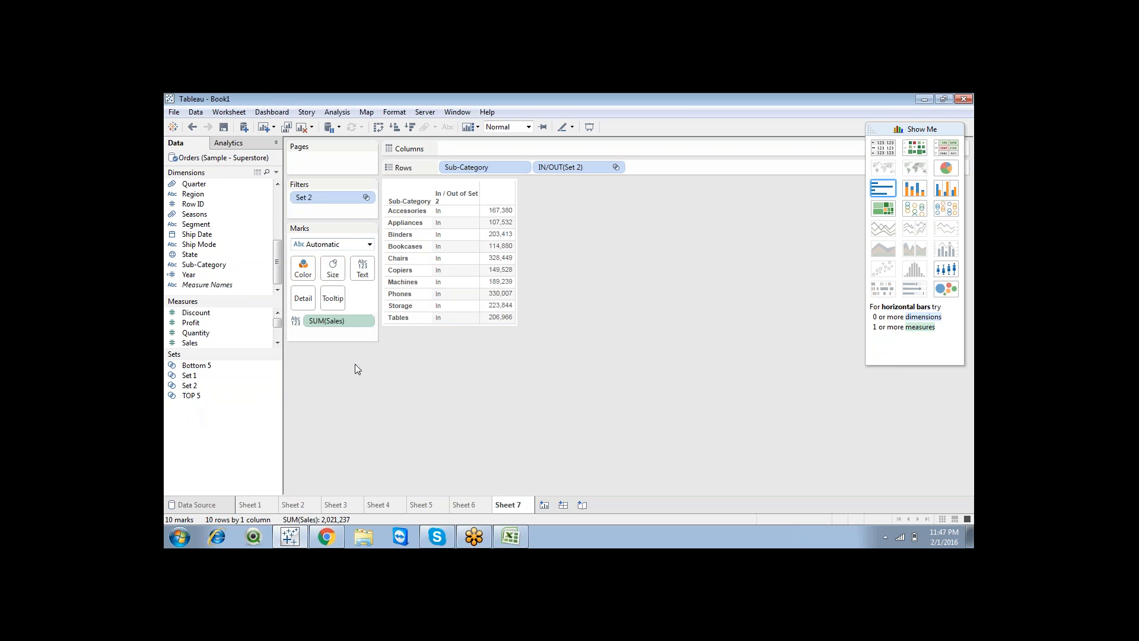
{"action": "left_click", "coordinate": [189, 376]}
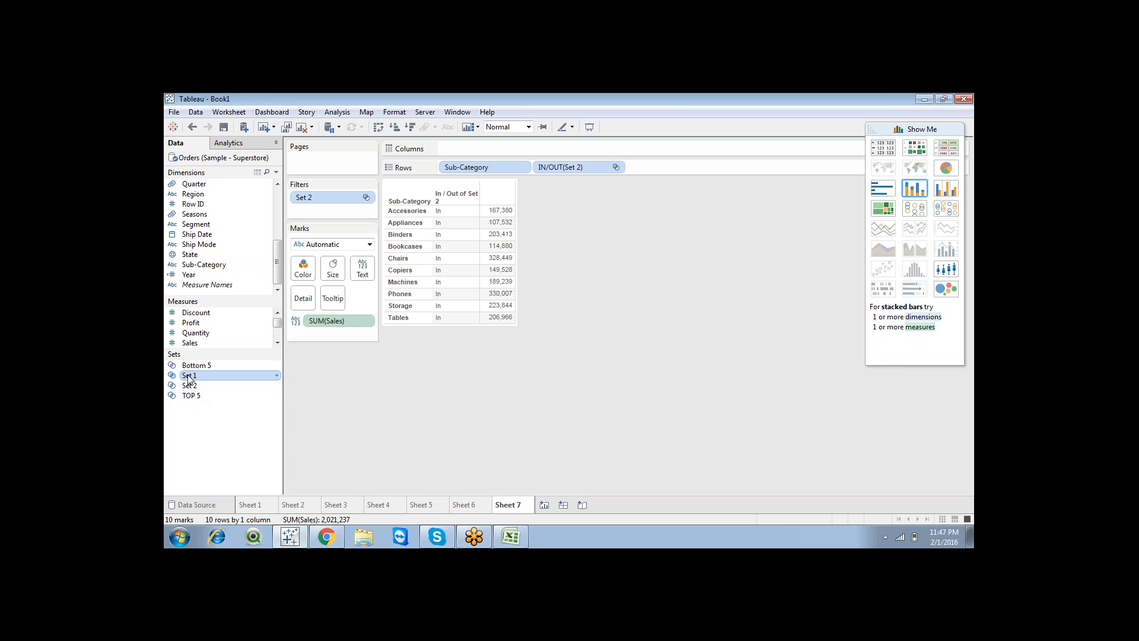
{"action": "left_click", "coordinate": [190, 387]}
{"action": "left_click", "coordinate": [191, 377]}
{"action": "left_click", "coordinate": [190, 386]}
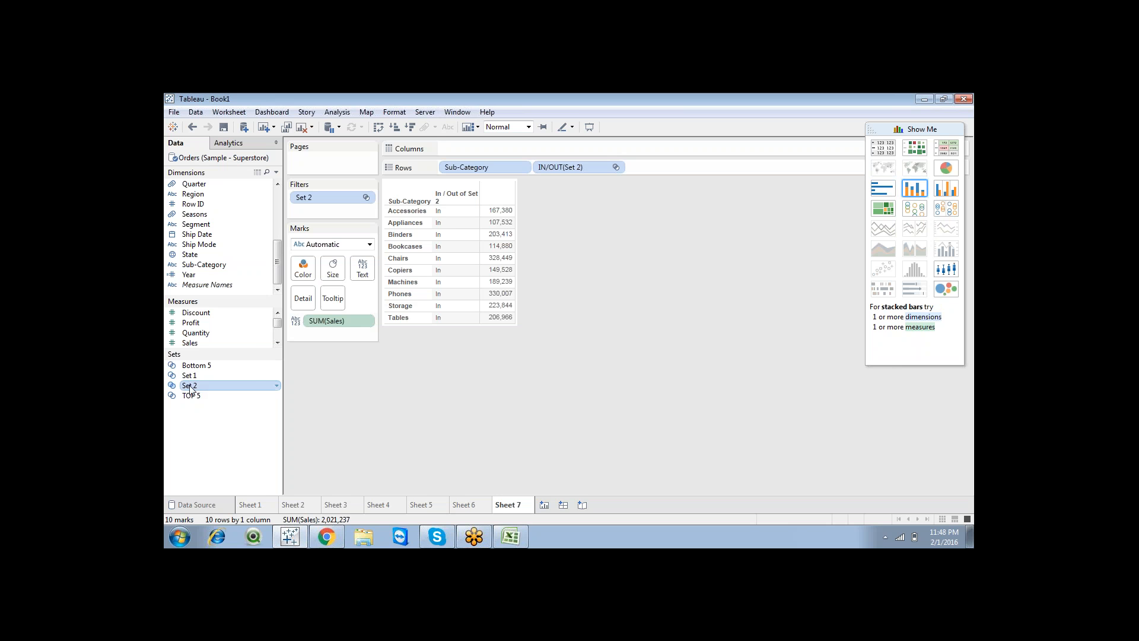
{"action": "left_click", "coordinate": [190, 377]}
{"action": "left_click", "coordinate": [190, 387]}
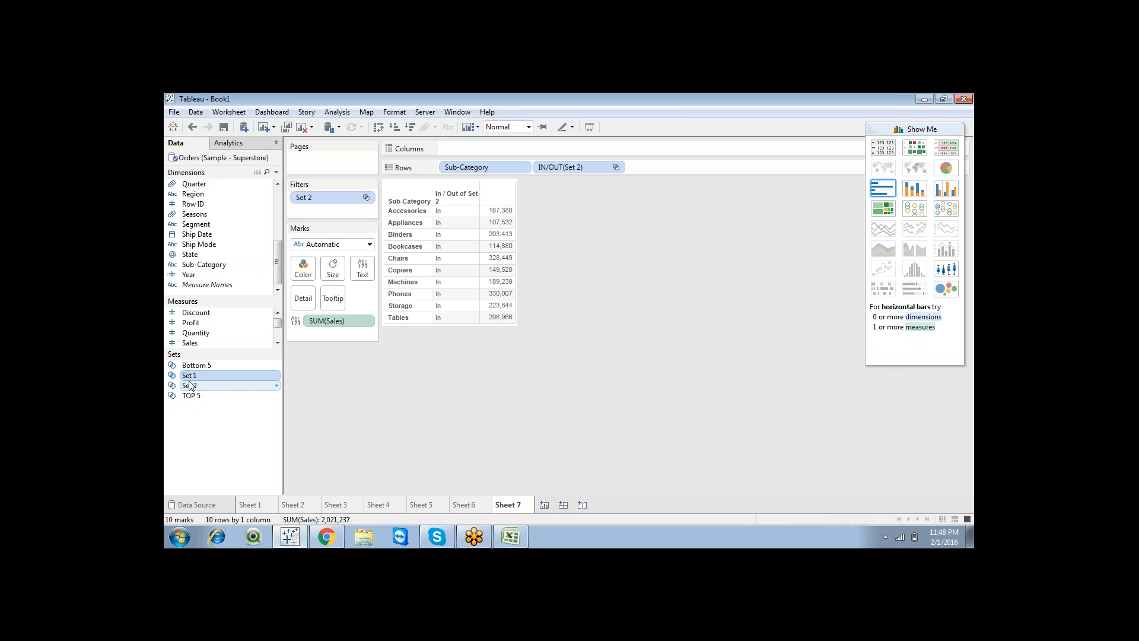
{"action": "left_click", "coordinate": [189, 379]}
{"action": "left_click", "coordinate": [212, 411]}
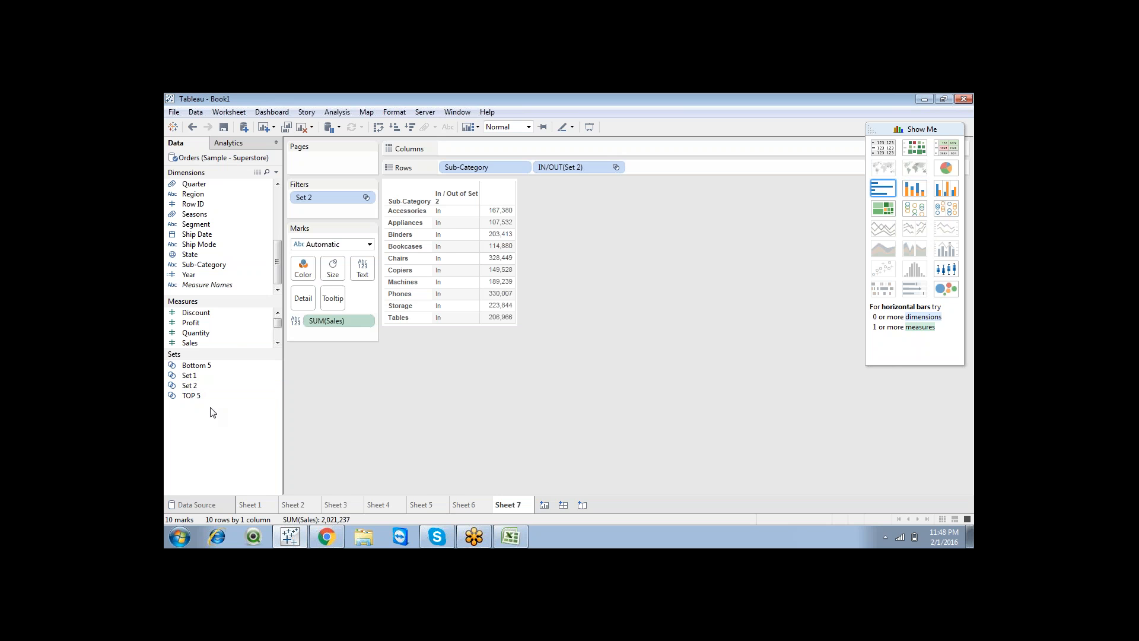
{"action": "left_click", "coordinate": [215, 387]}
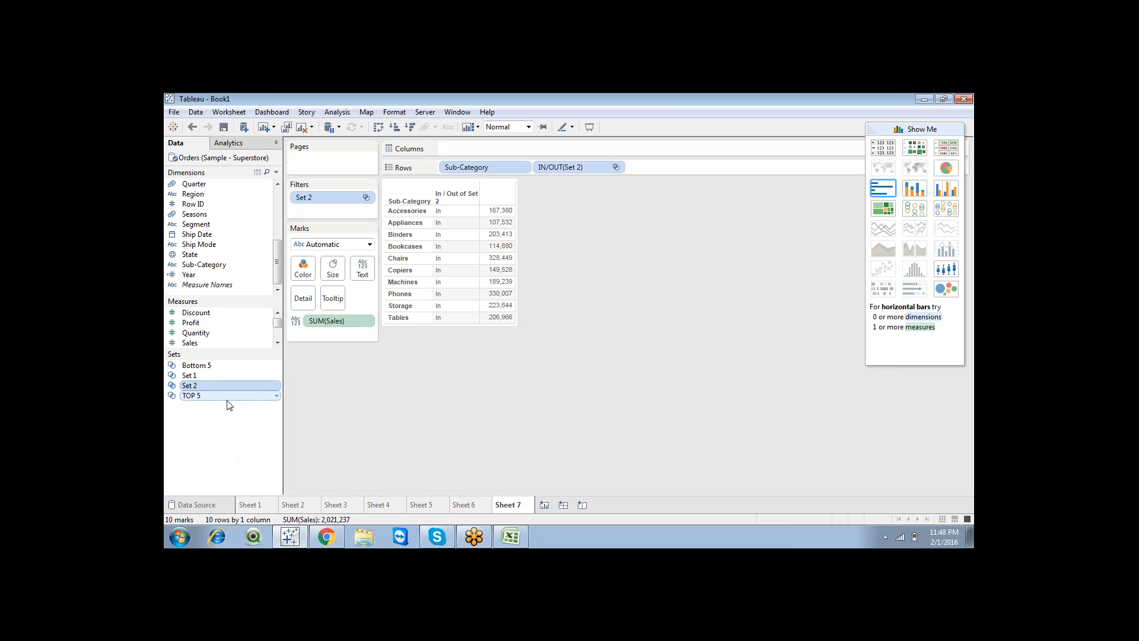
{"action": "left_click", "coordinate": [249, 407]}
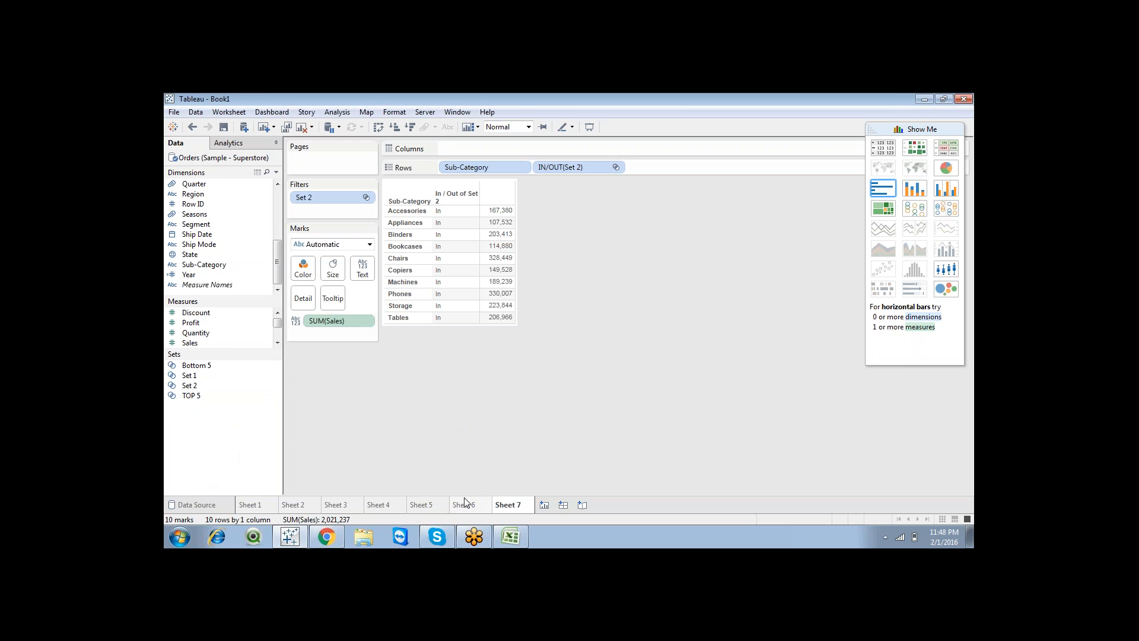
{"action": "left_click", "coordinate": [172, 386]}
{"action": "right_click", "coordinate": [200, 236]}
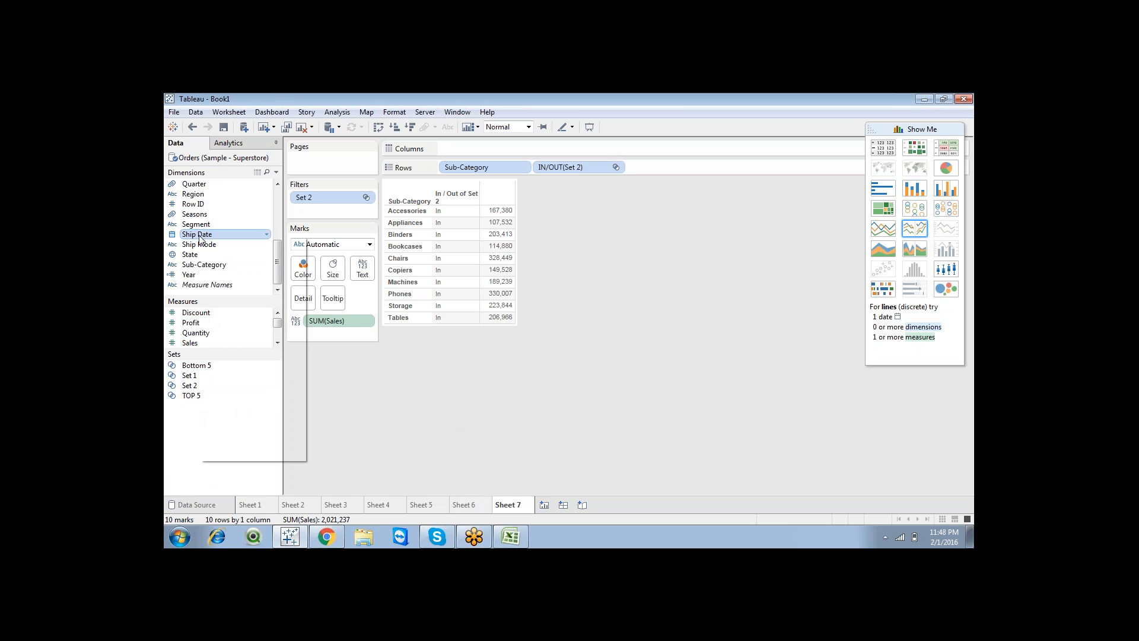
{"action": "mouse_move", "coordinate": [244, 321]}
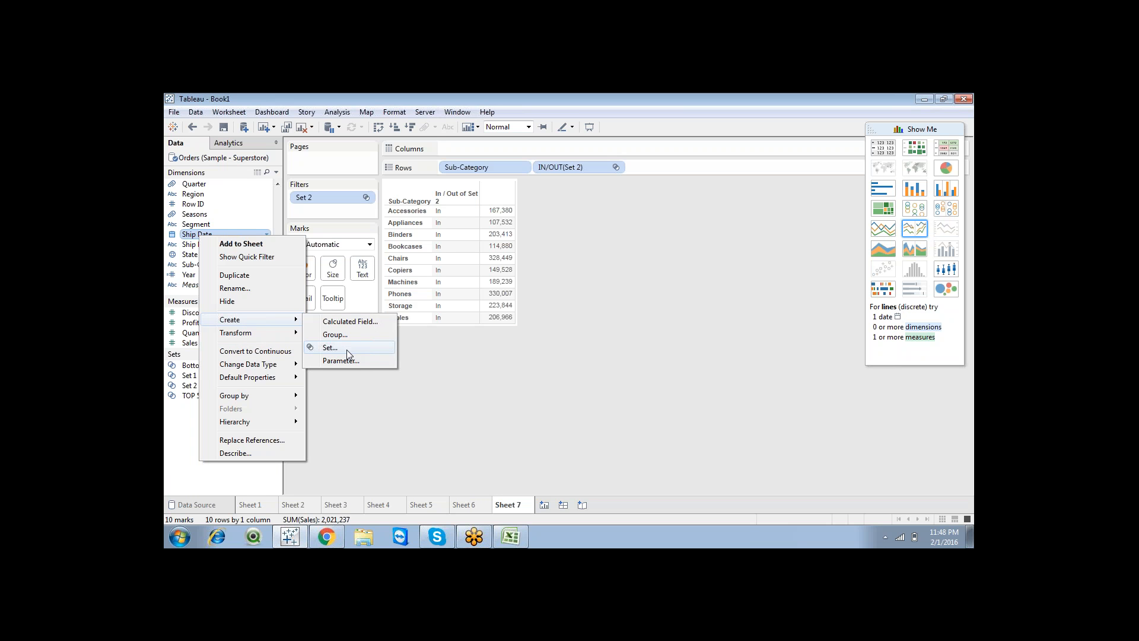
{"action": "left_click", "coordinate": [446, 399]}
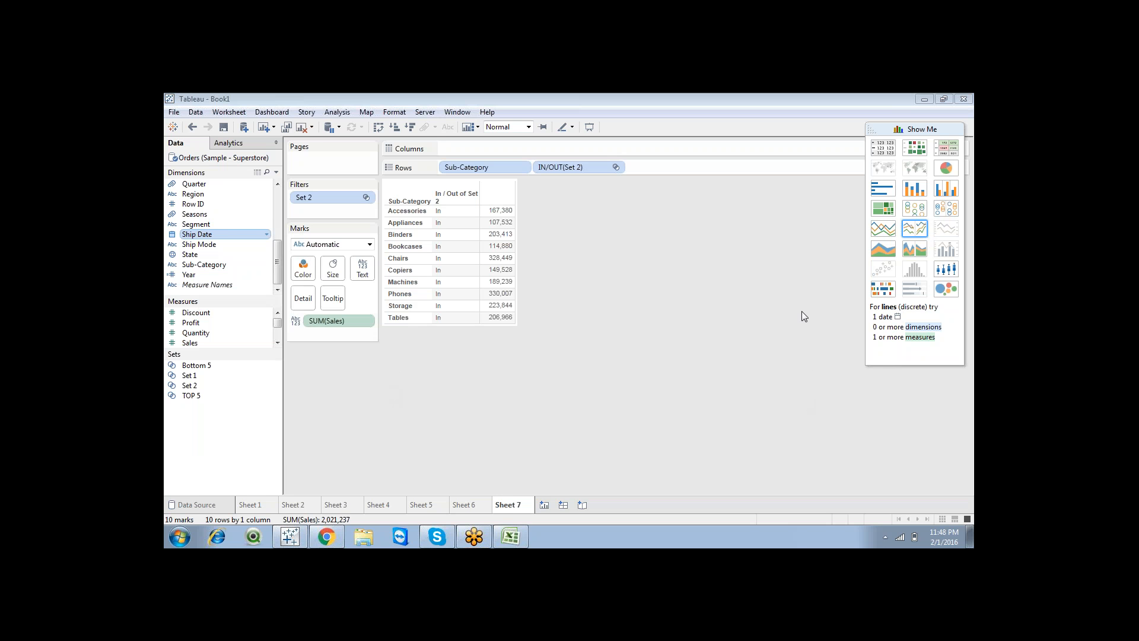
Add a new blank worksheet after Sheet 7
{"action": "left_click", "coordinate": [544, 505]}
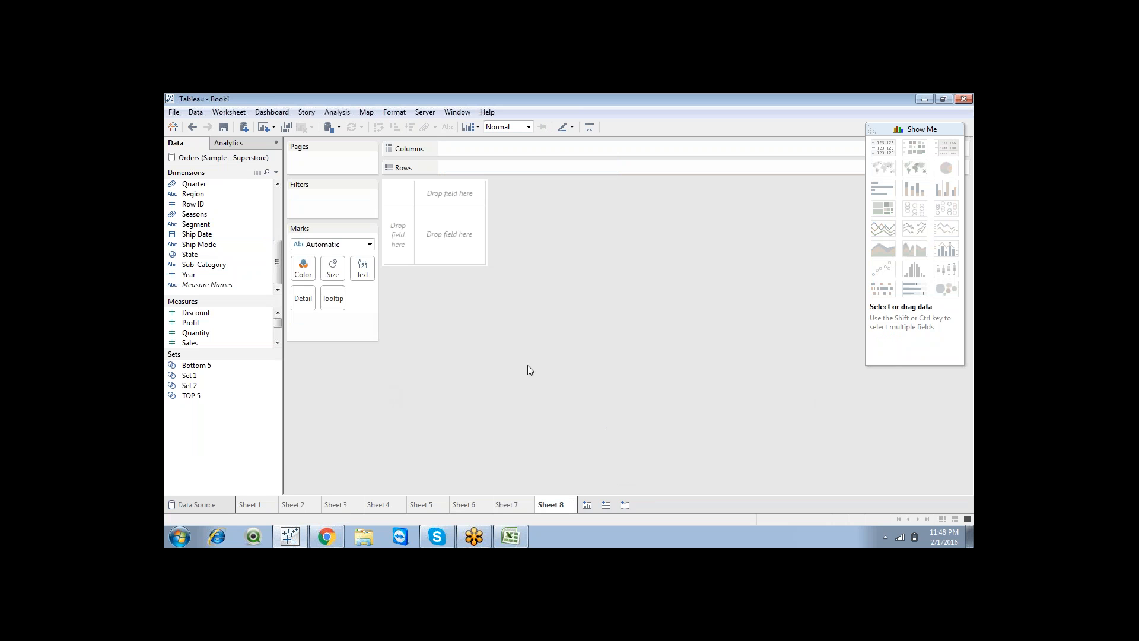
{"action": "left_click", "coordinate": [197, 385]}
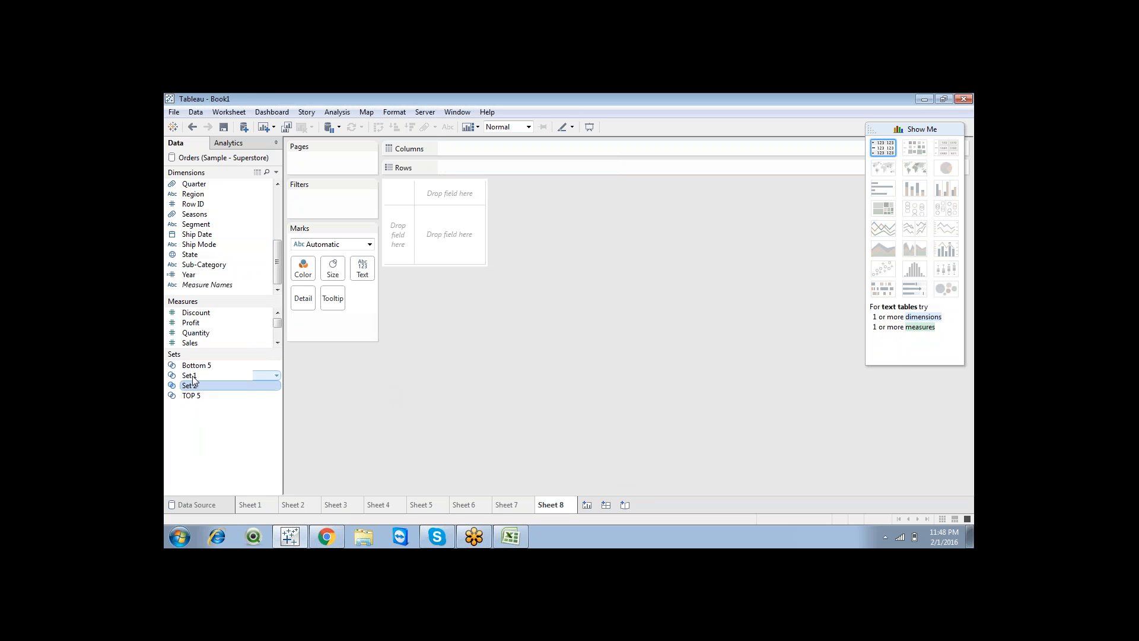
{"action": "left_click", "coordinate": [192, 375]}
{"action": "left_click", "coordinate": [200, 397]}
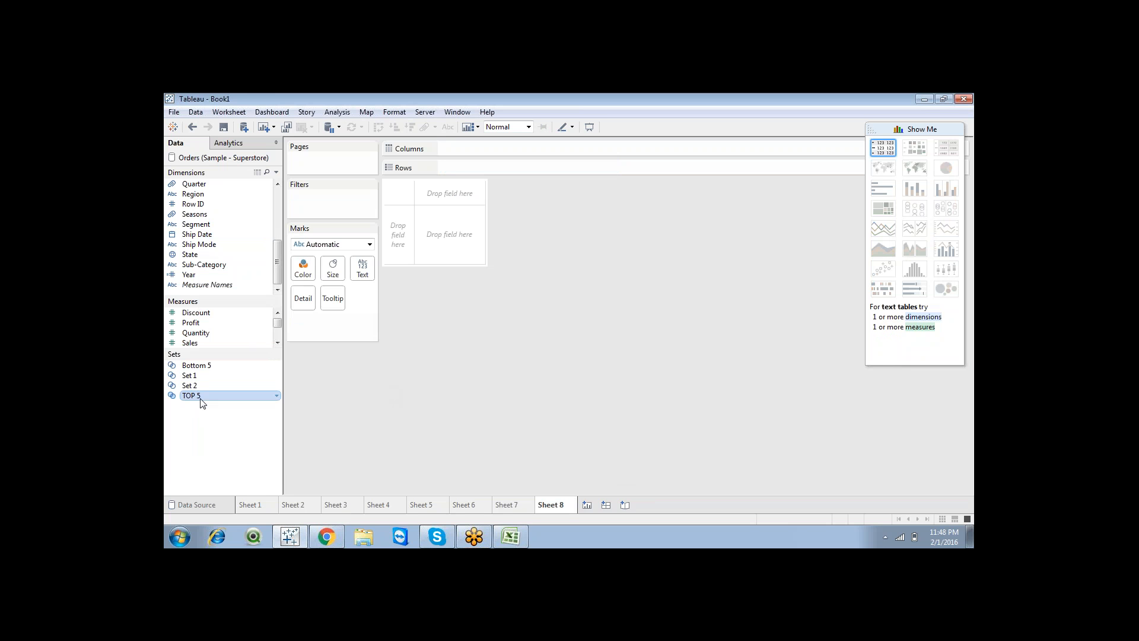